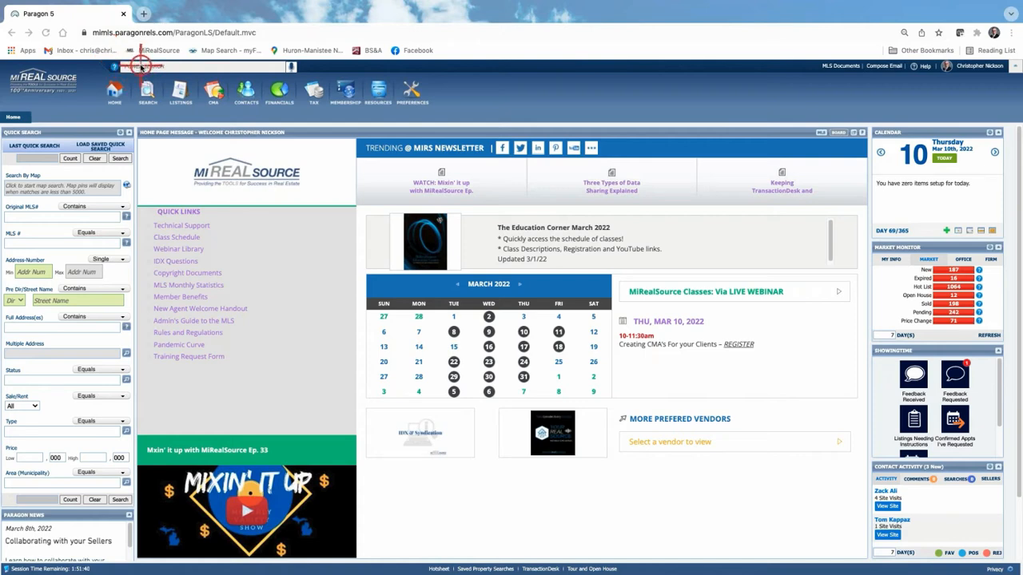
Step: Try a quick search for 'main', enlarge the page view, then clear and dismiss the suggestions
left_click(144, 68)
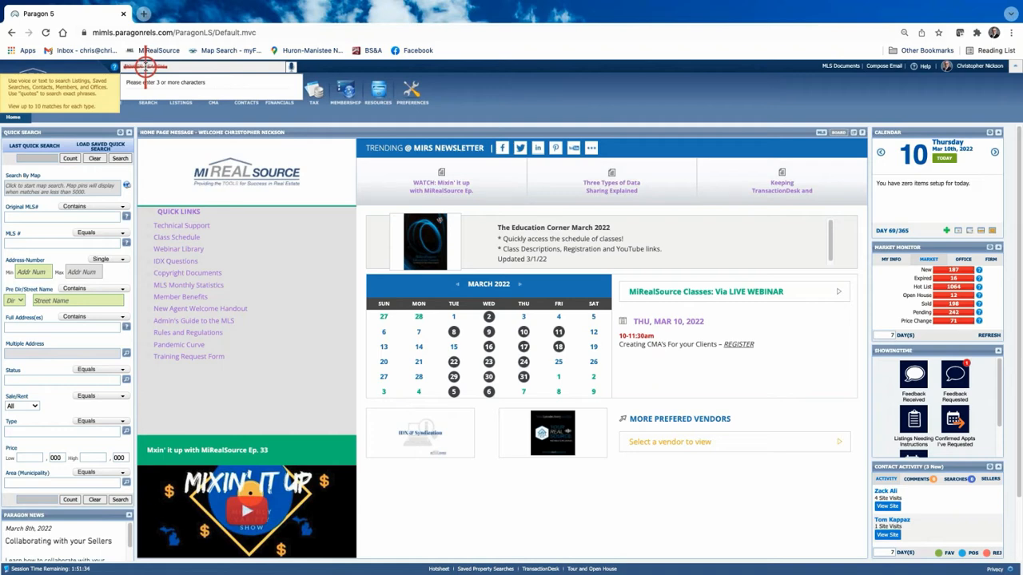
type("main")
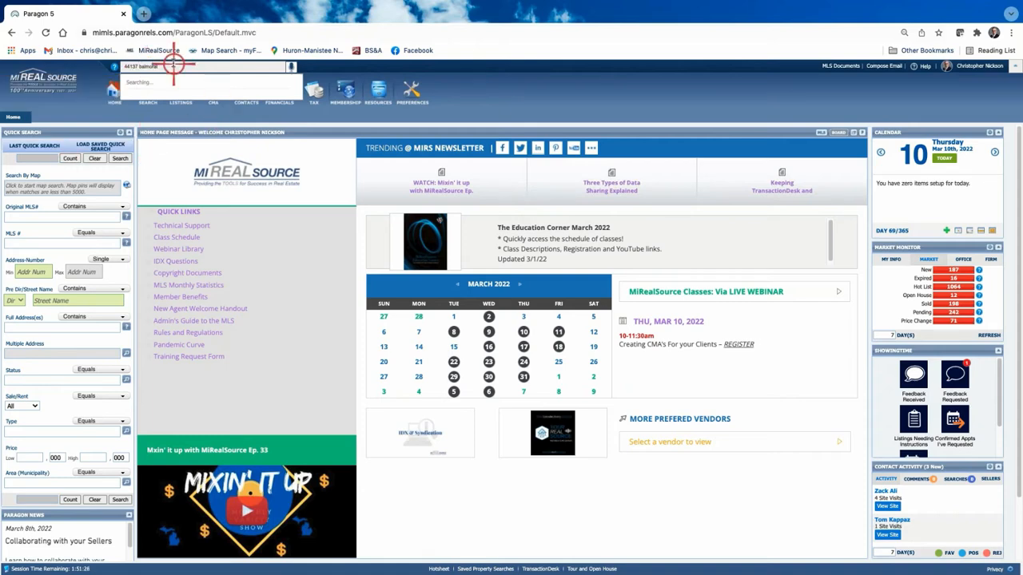
key("ctrl+plus")
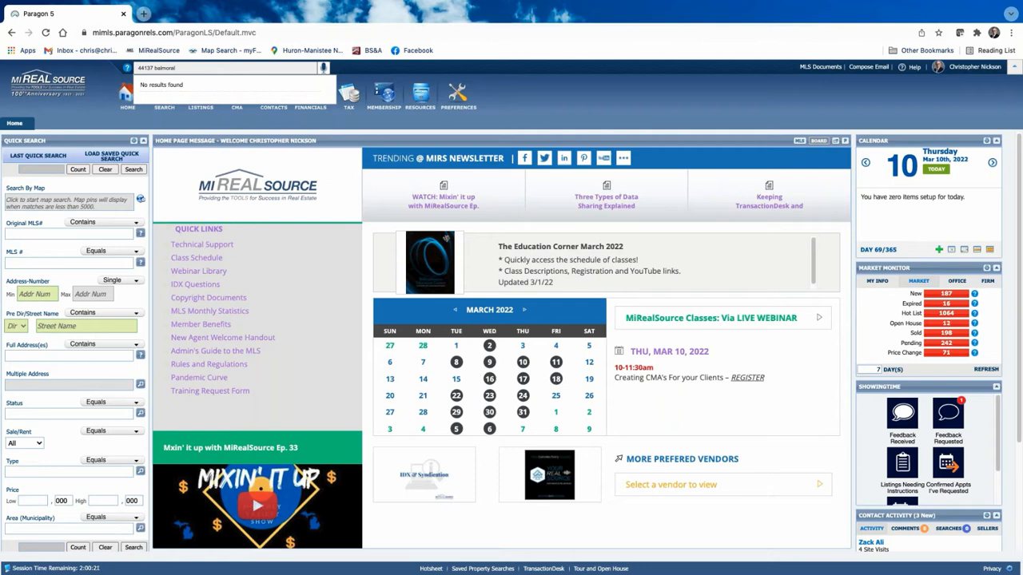
type("l")
left_click(257, 68)
key("BackSpace")
key("BackSpace")
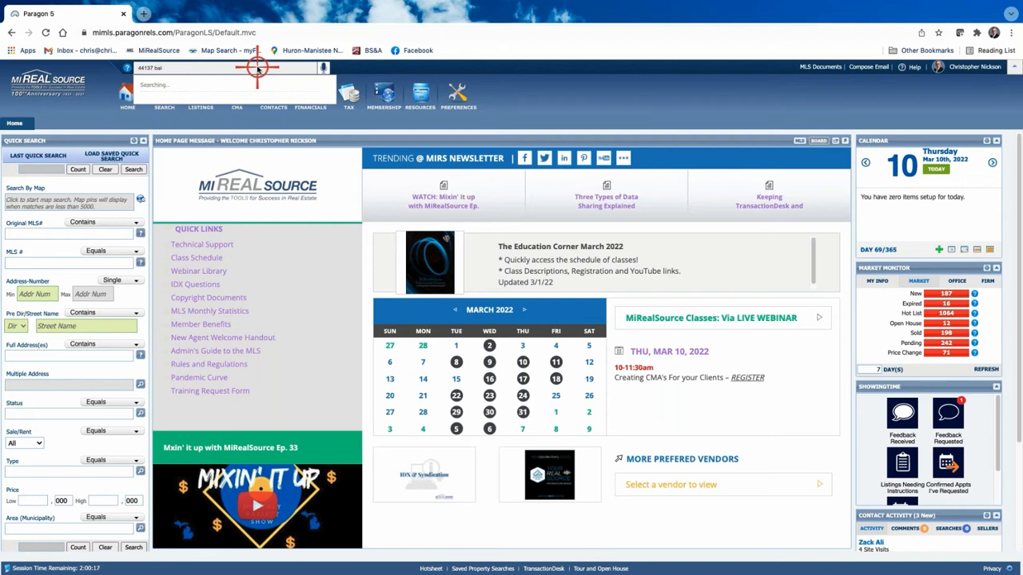
key("BackSpace")
key("BackSpace")
key("BackSpace")
left_click(583, 96)
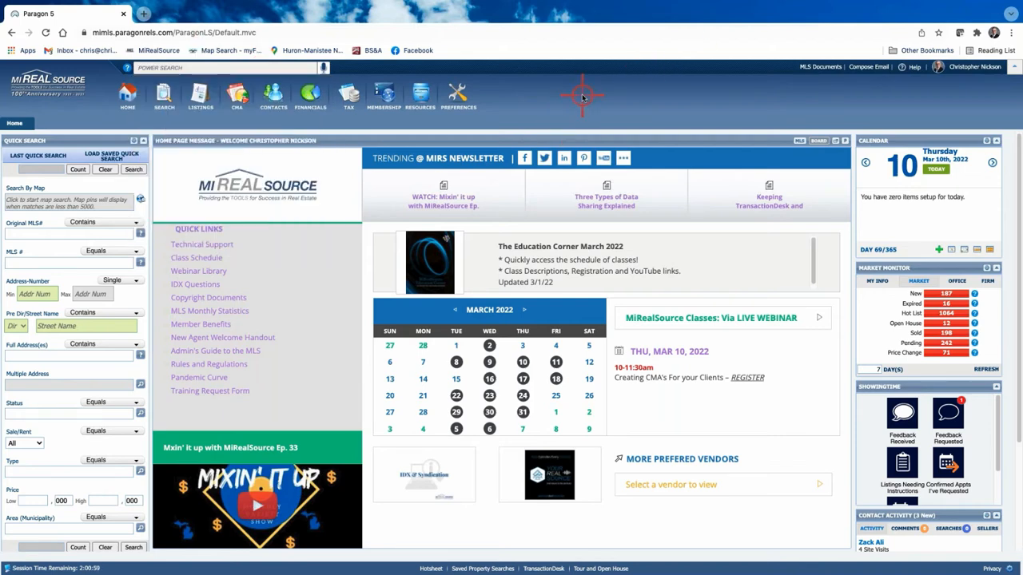
Step: Start a new residential search and launch BS&A Online from the Tax Integrations menu
left_click(164, 91)
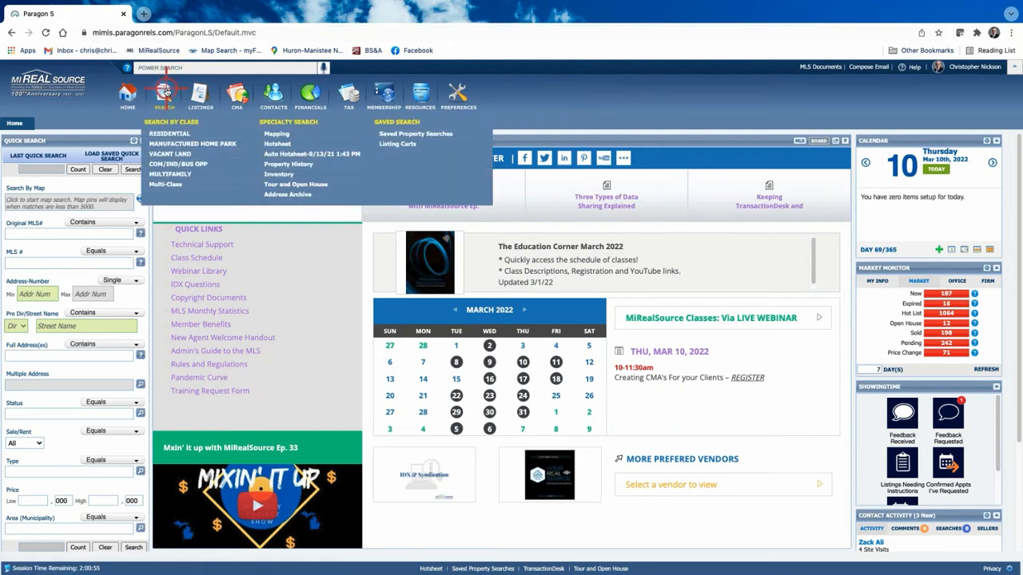
left_click(164, 133)
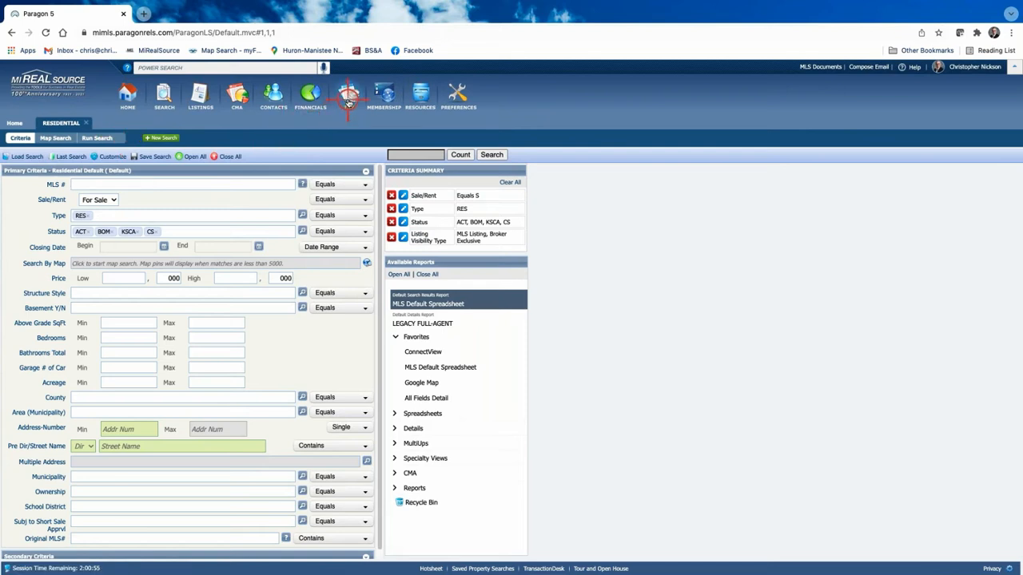
mouse_move(348, 101)
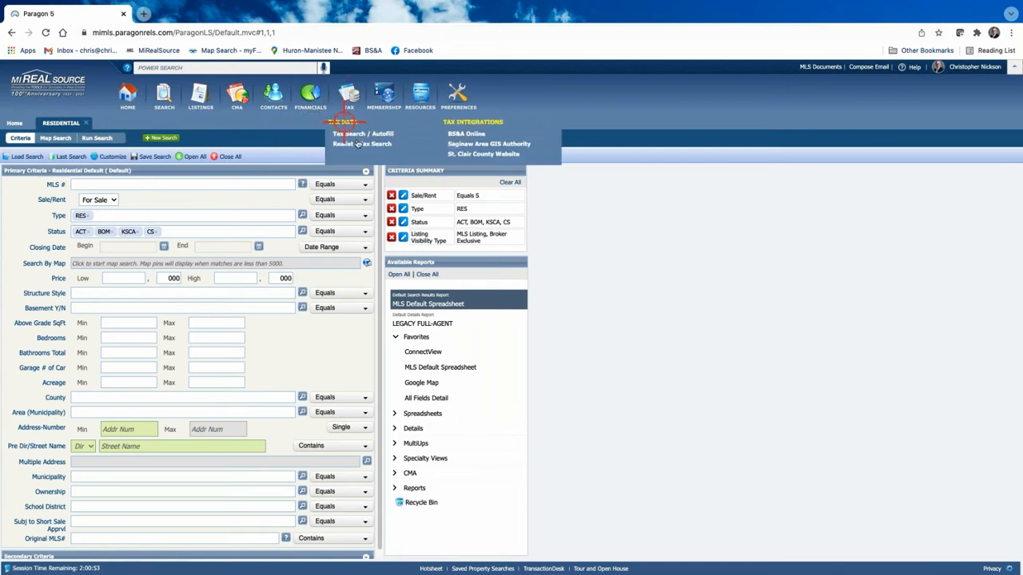
left_click(458, 133)
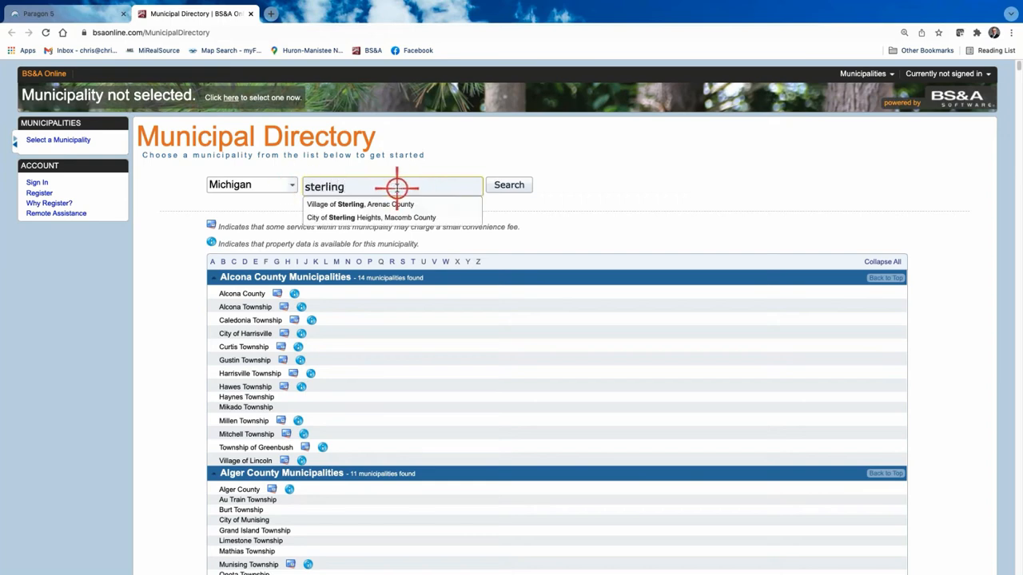
Step: Choose City of Sterling Heights and search for the subject property's street address
left_click(380, 217)
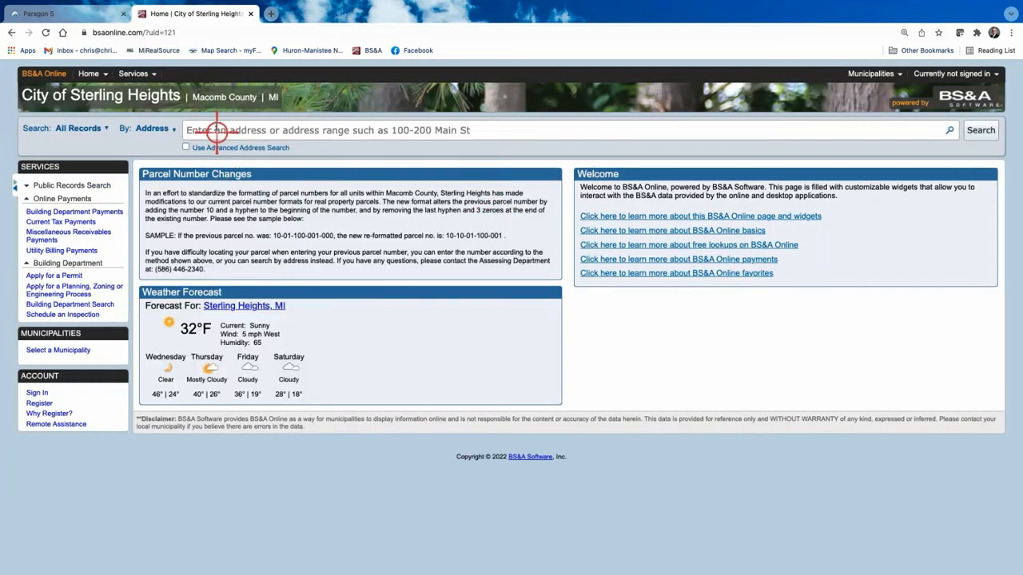
left_click(210, 131)
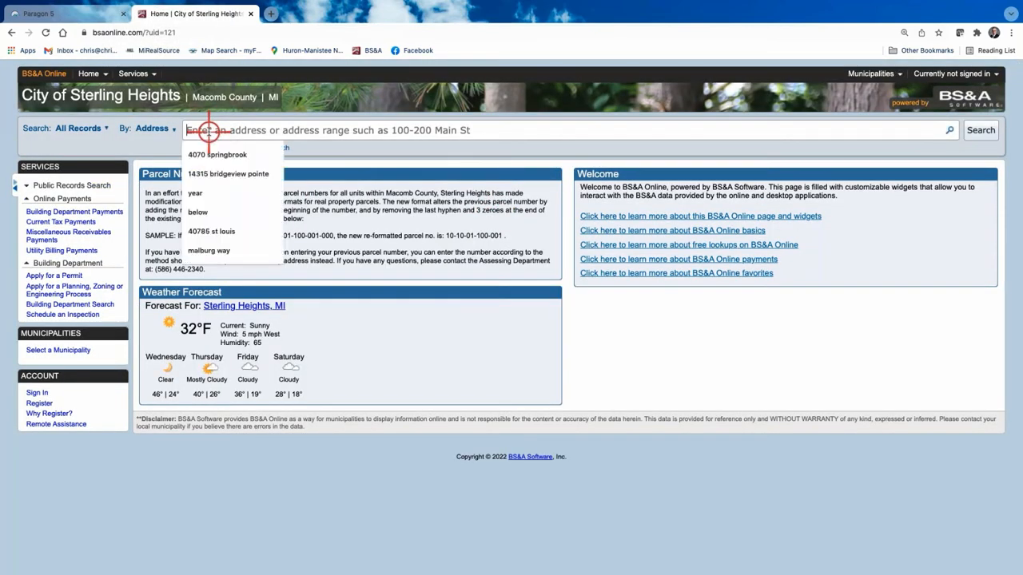
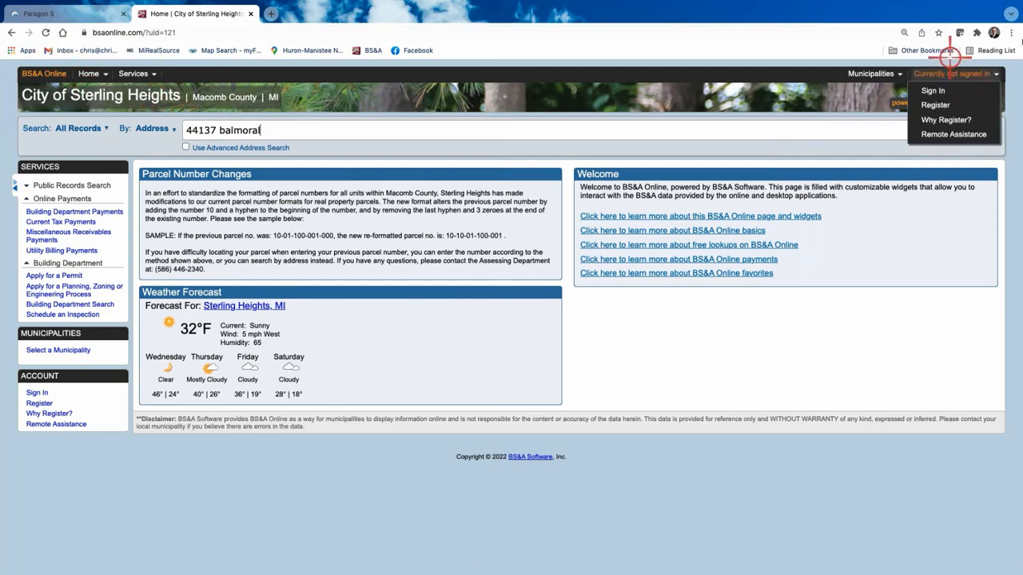
left_click(981, 130)
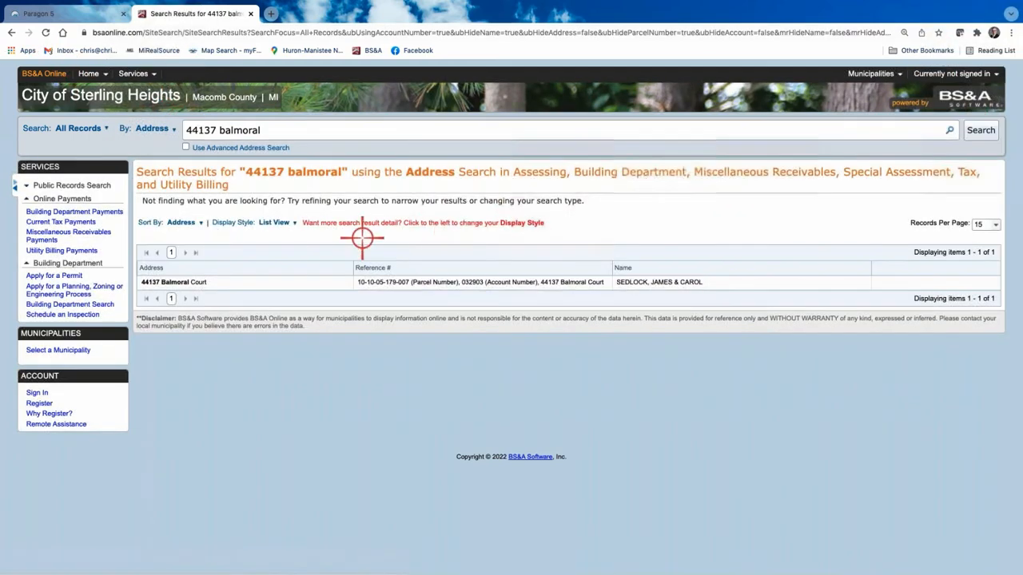
Step: Open the parcel's record details and review owner info, $229,500 assessed and $137,920 taxable values
left_click(494, 283)
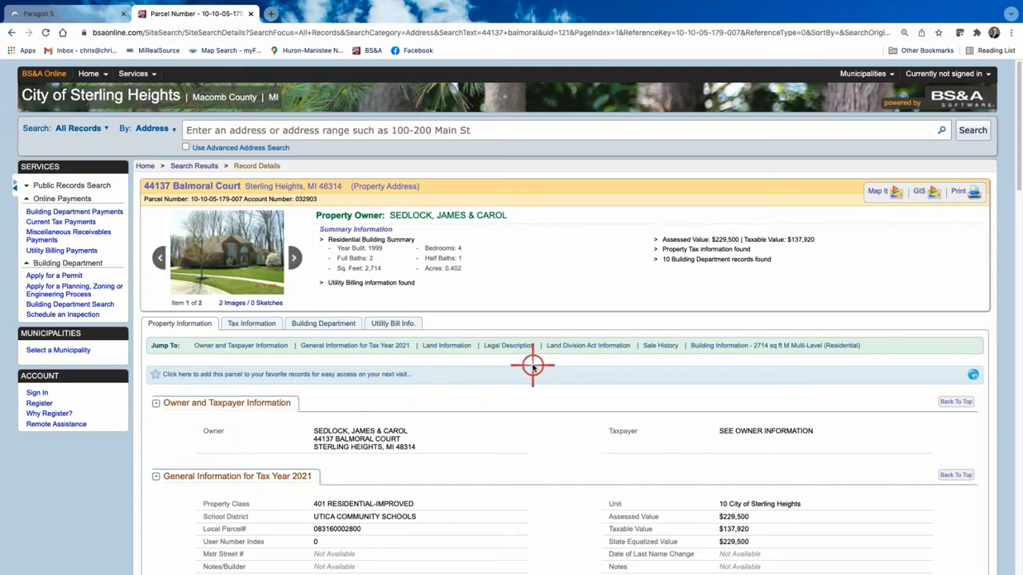
scroll(500, 370, "down", 3)
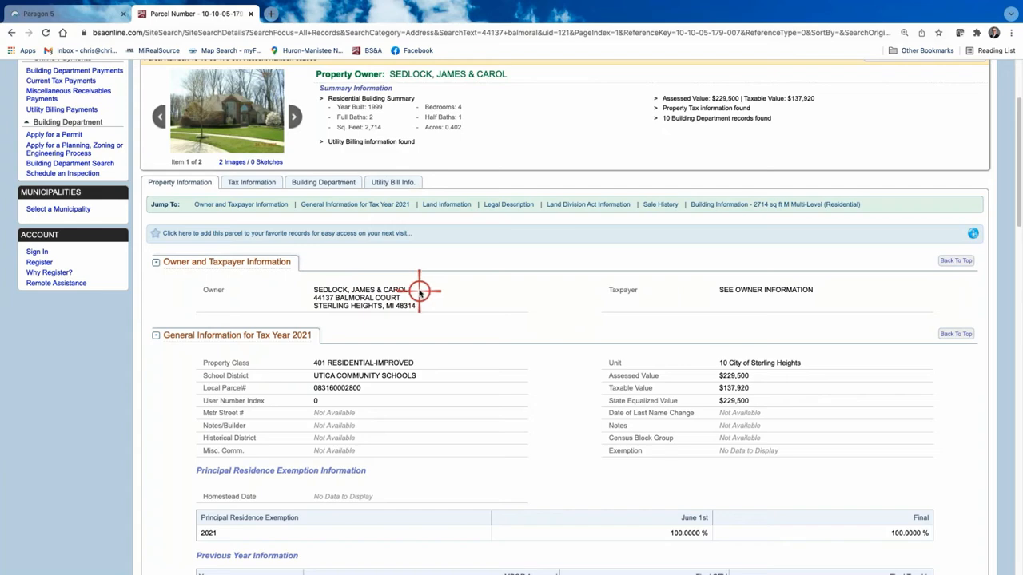
scroll(469, 320, "down", 1)
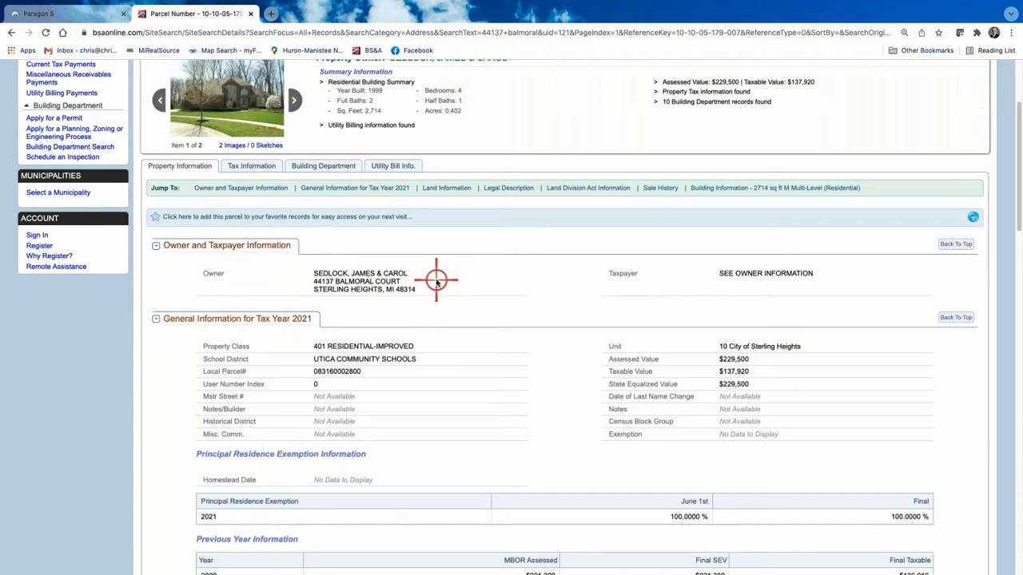
scroll(437, 281, "down", 1)
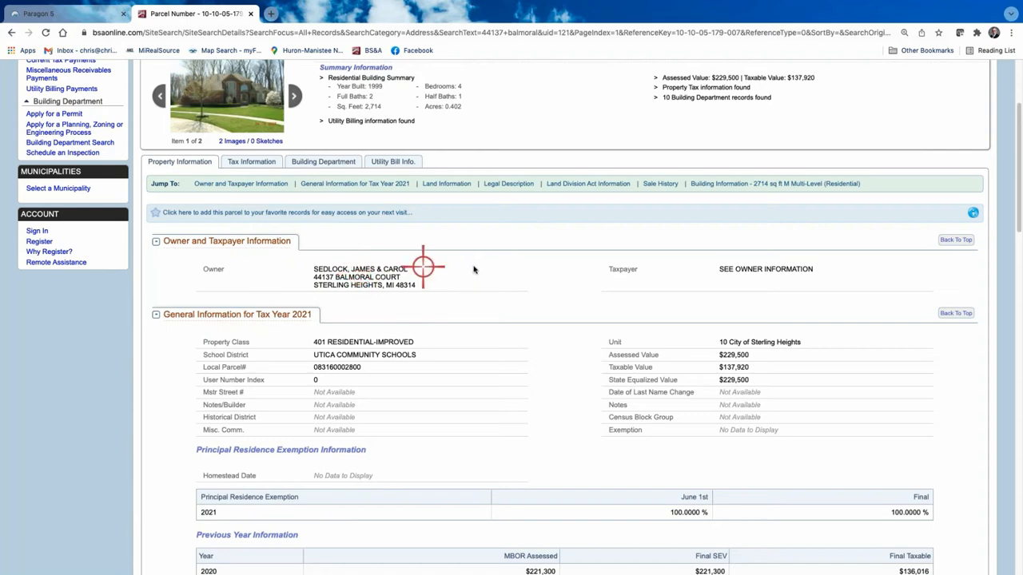
scroll(474, 302, "down", 3)
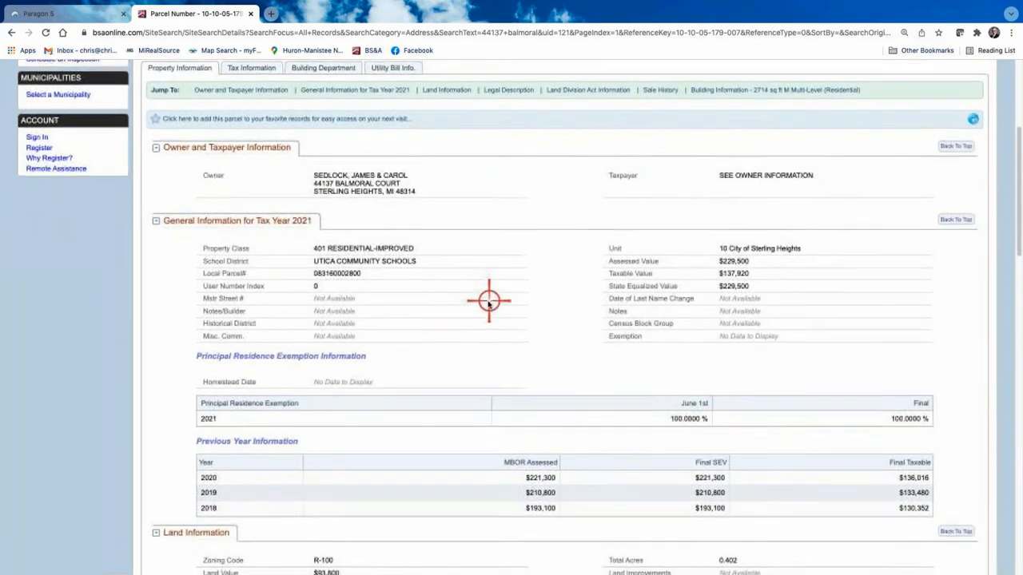
scroll(486, 322, "down", 3)
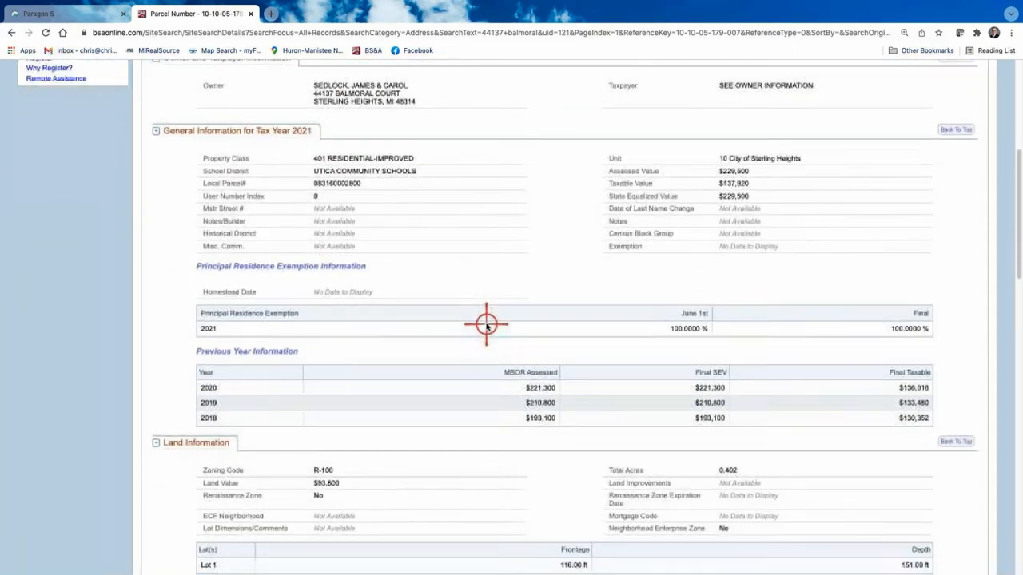
scroll(486, 323, "down", 10)
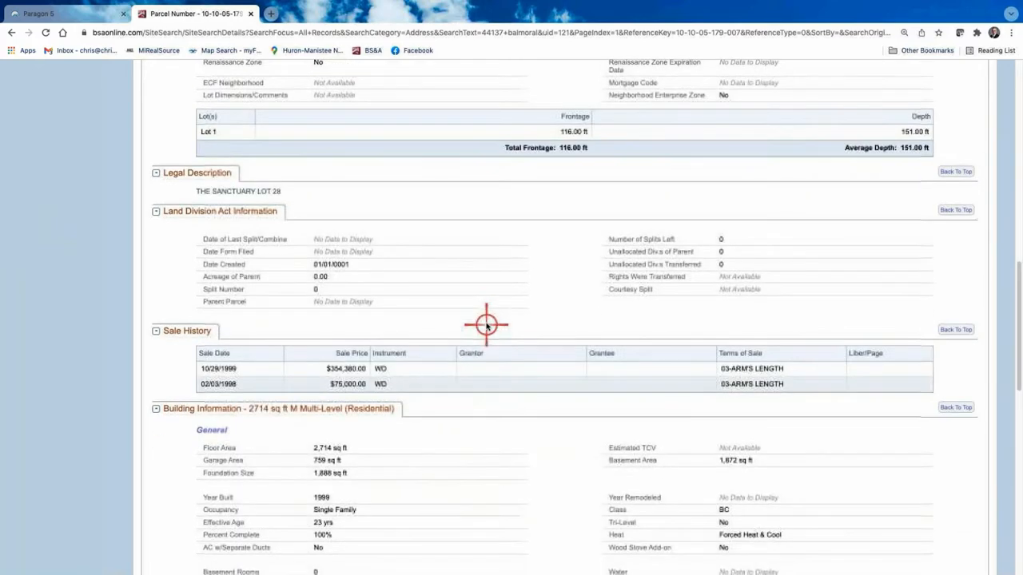
scroll(486, 319, "down", 3)
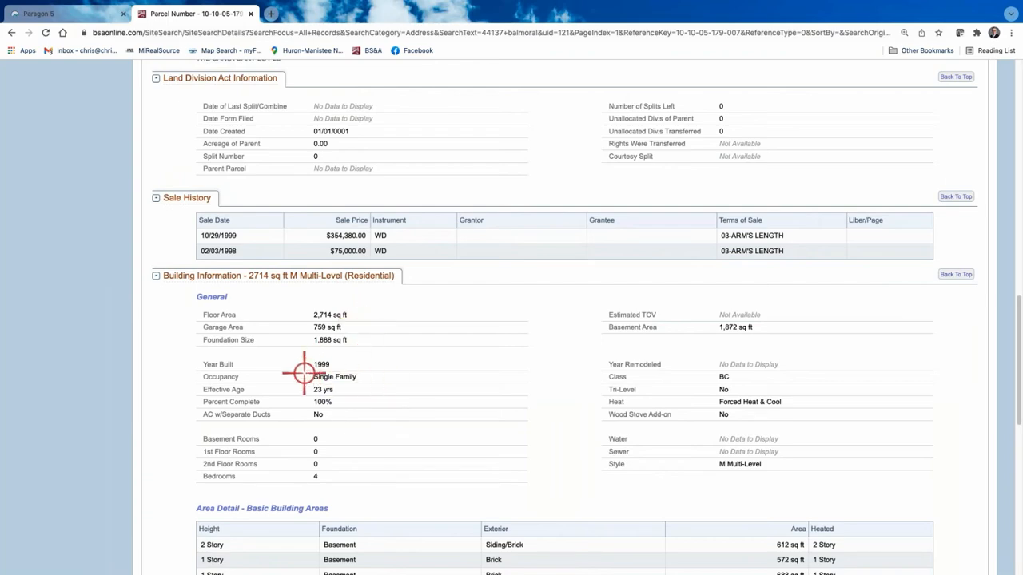
scroll(591, 440, "down", 3)
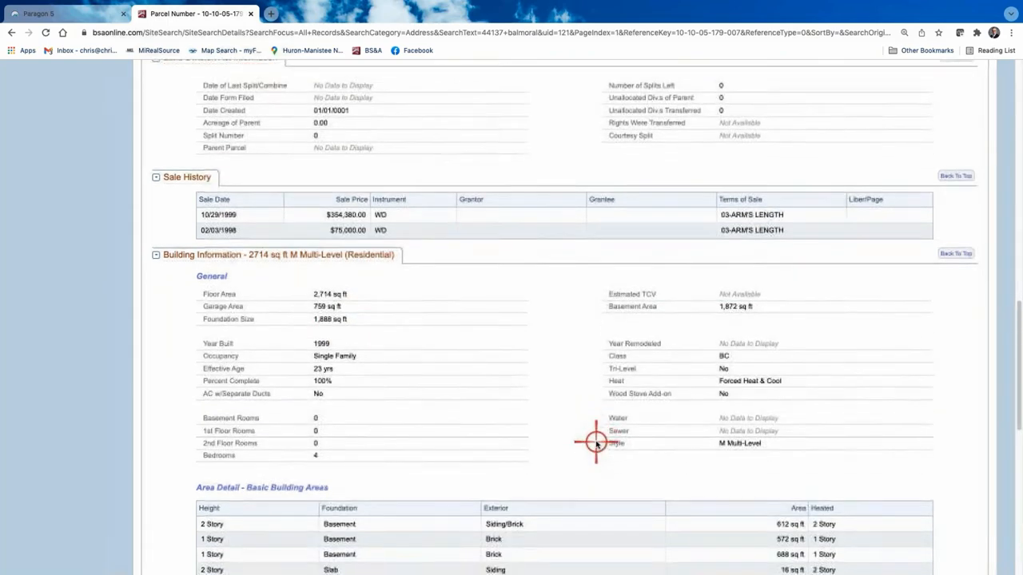
scroll(512, 439, "down", 4)
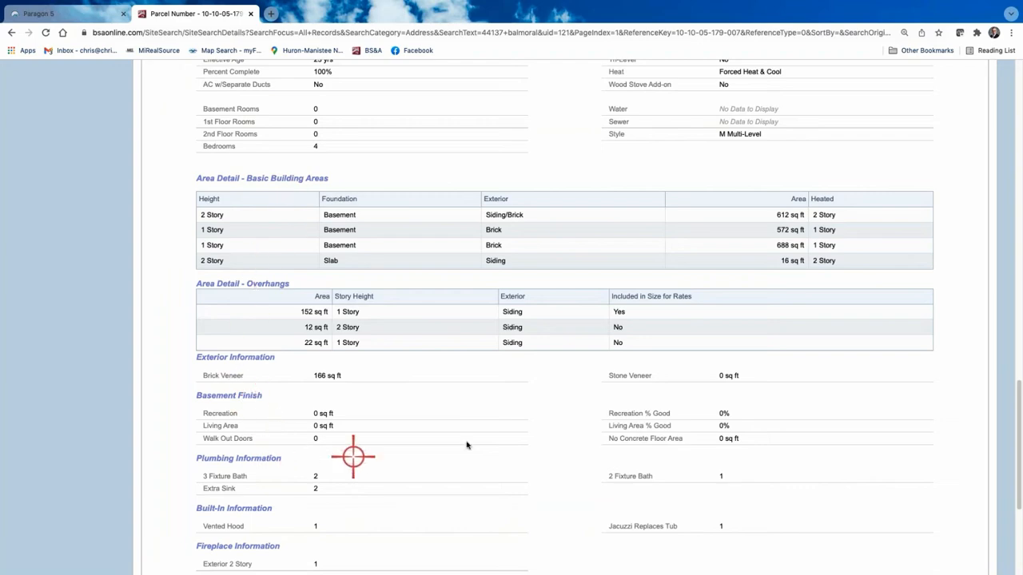
scroll(405, 422, "down", 5)
scroll(405, 422, "up", 20)
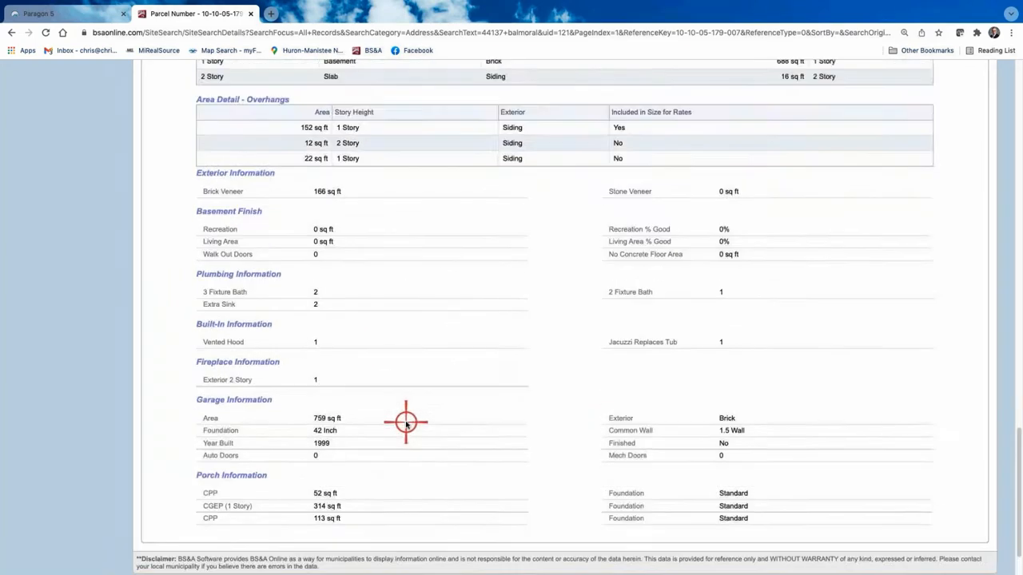
scroll(405, 422, "up", 5)
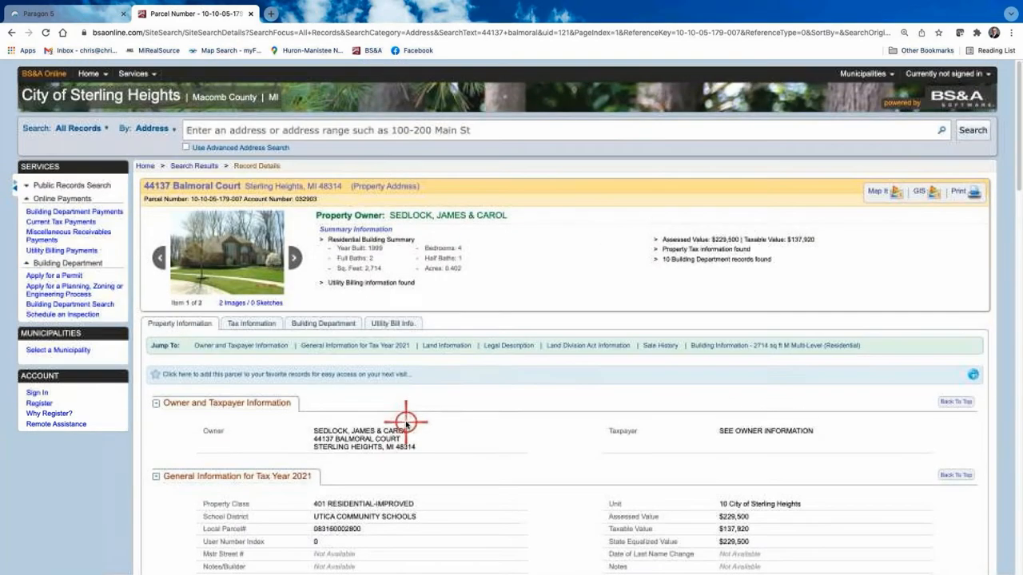
Step: Review the parcel's tax history on the Tax Information tab
left_click(252, 325)
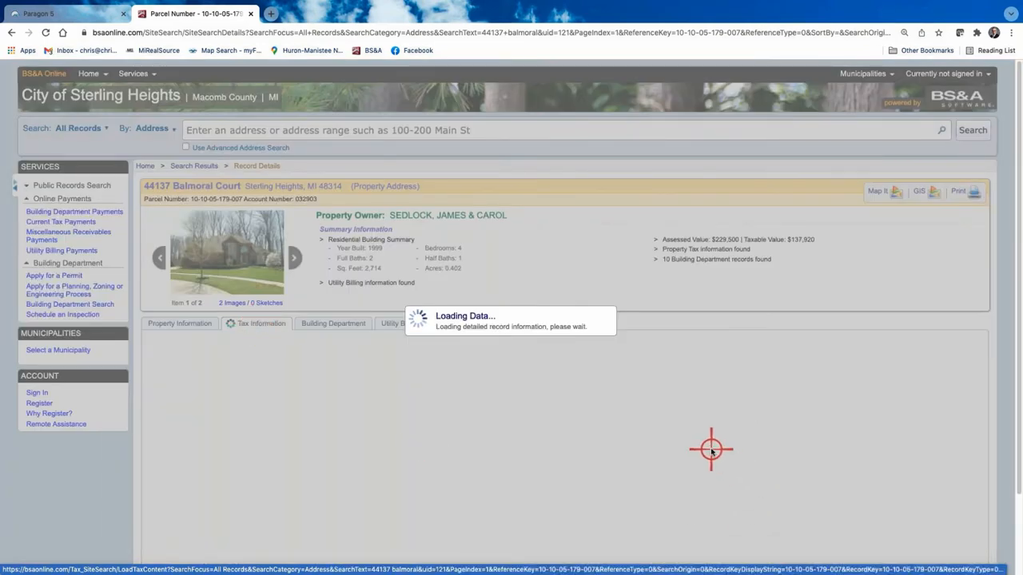
scroll(717, 453, "down", 2)
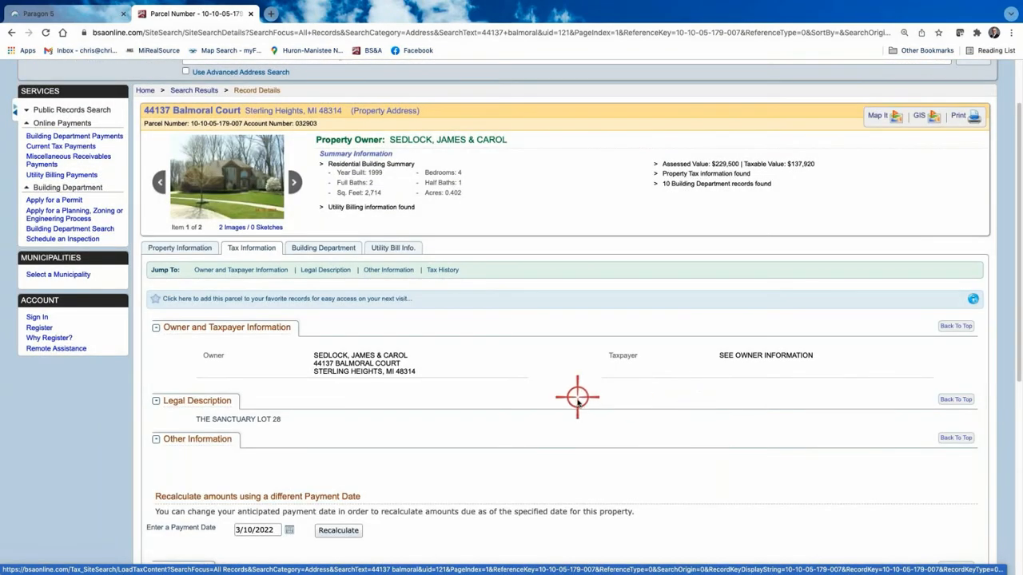
scroll(578, 400, "down", 5)
scroll(576, 422, "down", 2)
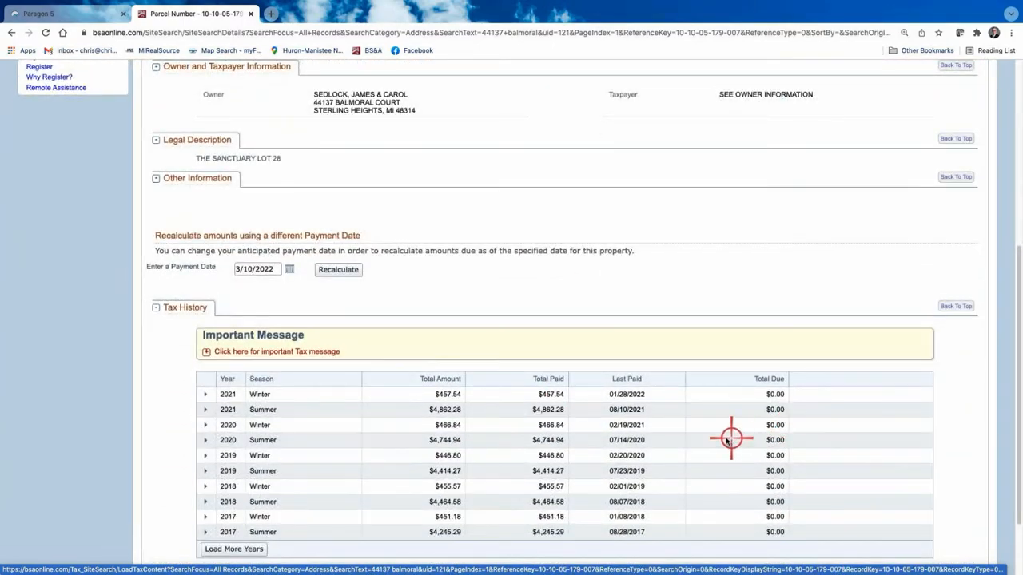
scroll(437, 357, "up", 1)
scroll(437, 357, "up", 5)
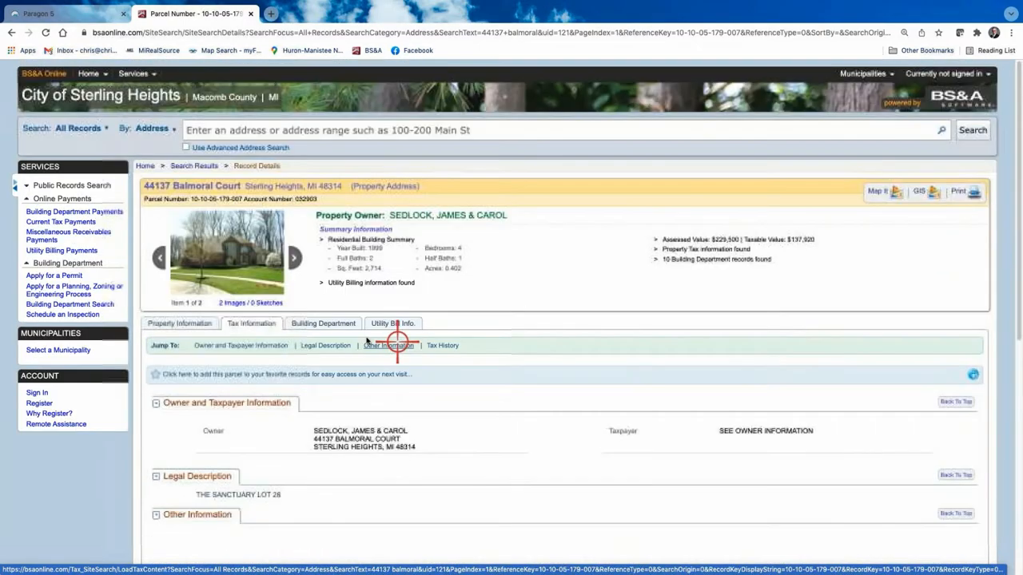
Step: Browse the Building Department records: project J98-4357 and 10 finaled permits with $0.00 due
left_click(329, 323)
scroll(504, 400, "down", 1)
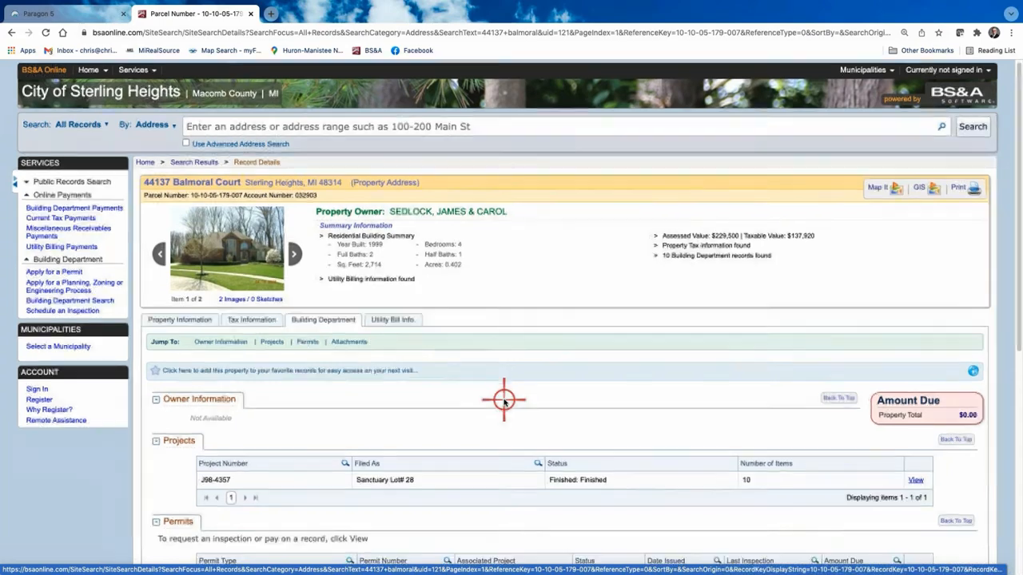
scroll(504, 402, "down", 3)
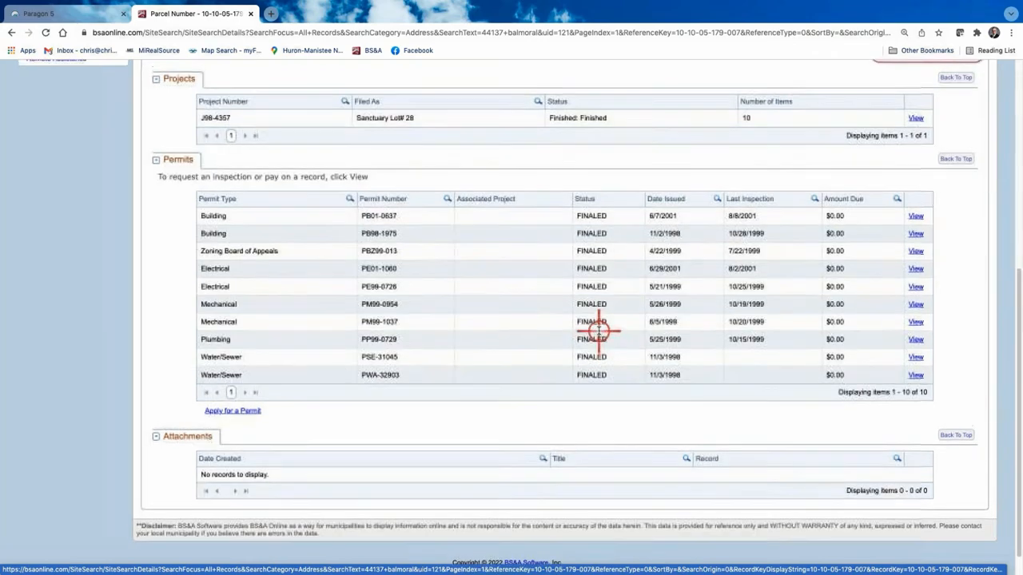
scroll(608, 308, "up", 1)
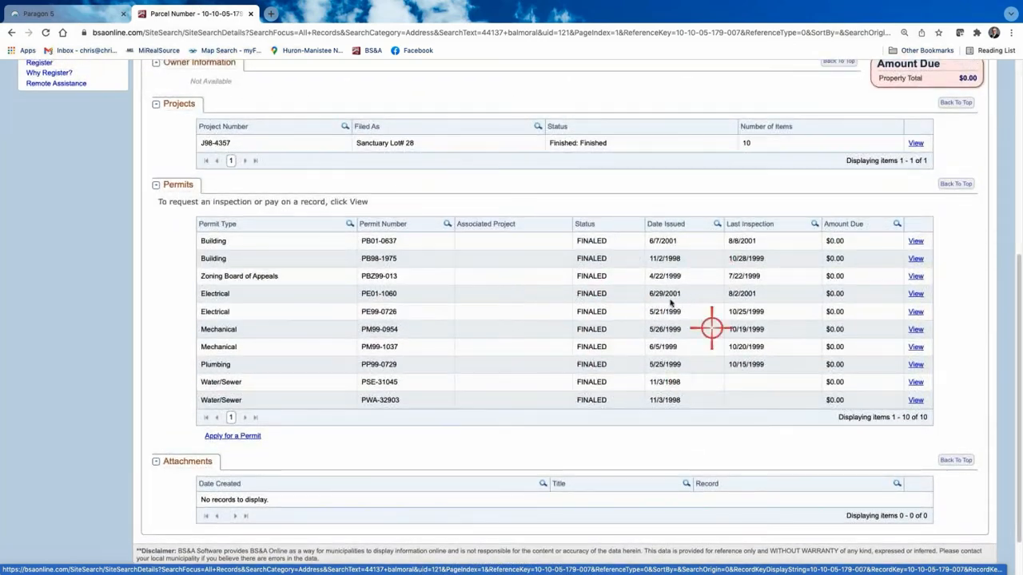
scroll(627, 341, "up", 2)
scroll(627, 341, "up", 4)
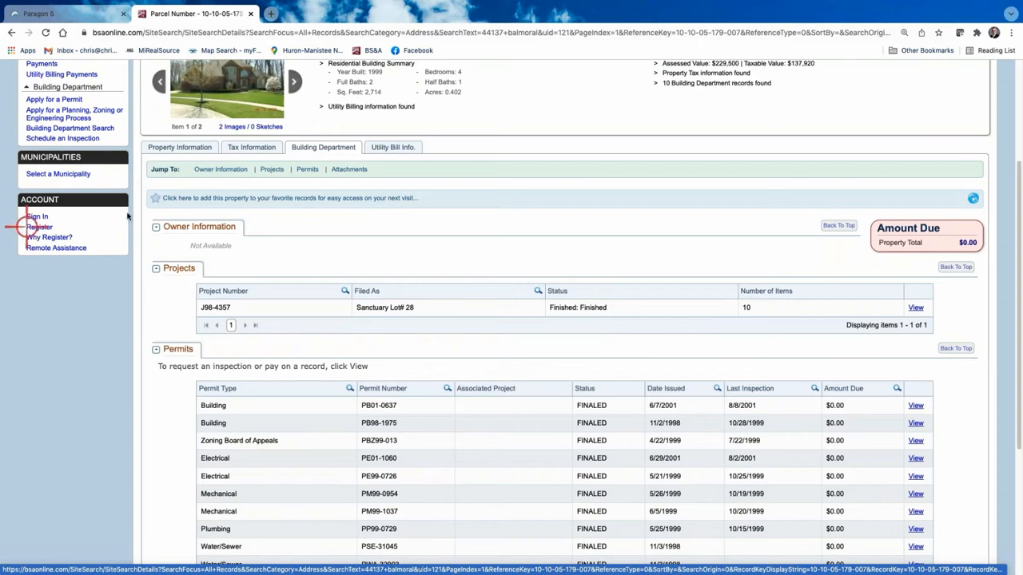
Step: Return to Property Information and review the 2021 values, 401 Residential-Improved class and land details
left_click(184, 147)
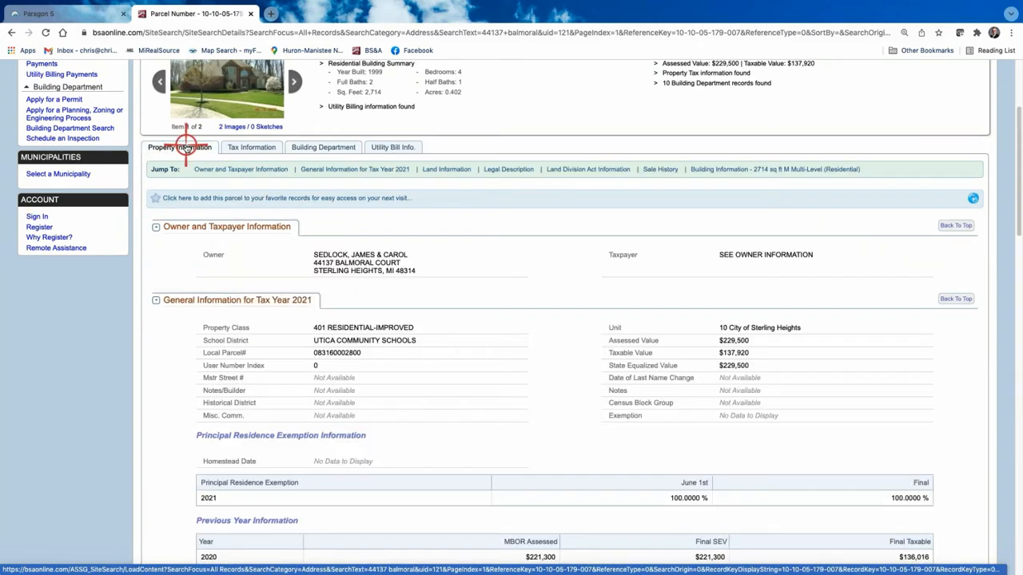
scroll(541, 324, "down", 7)
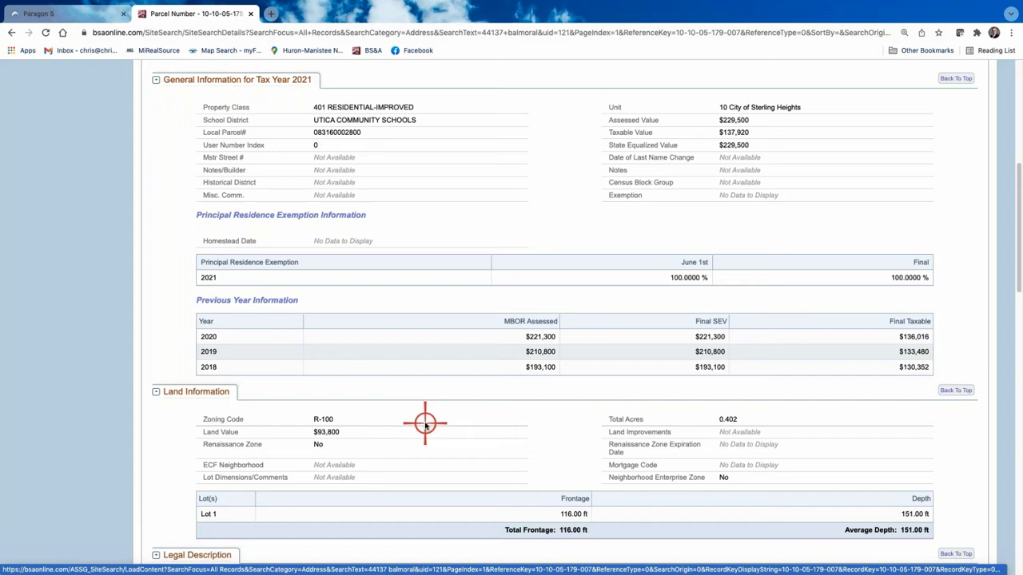
scroll(391, 364, "down", 2)
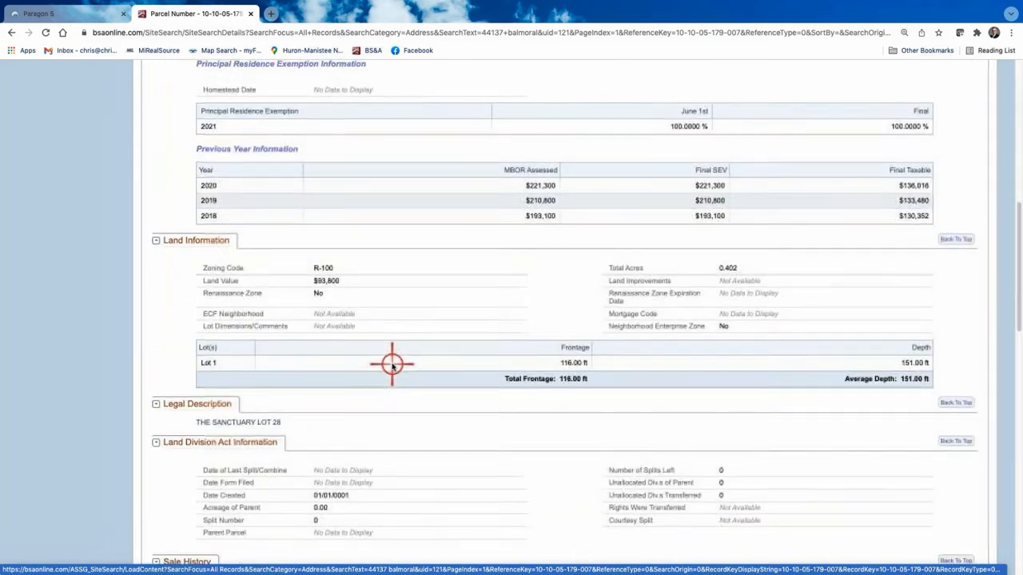
scroll(391, 364, "up", 6)
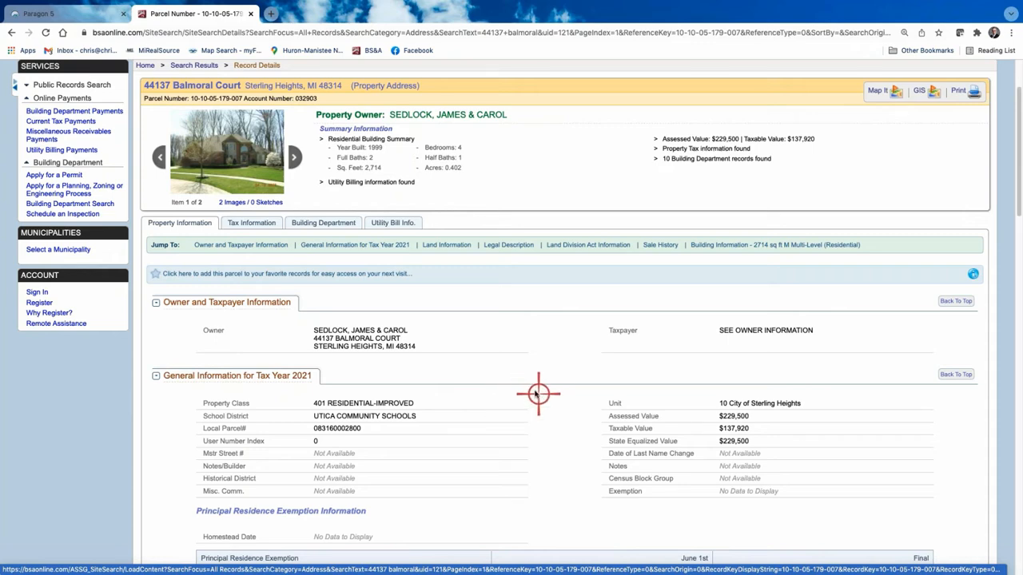
scroll(529, 392, "down", 1)
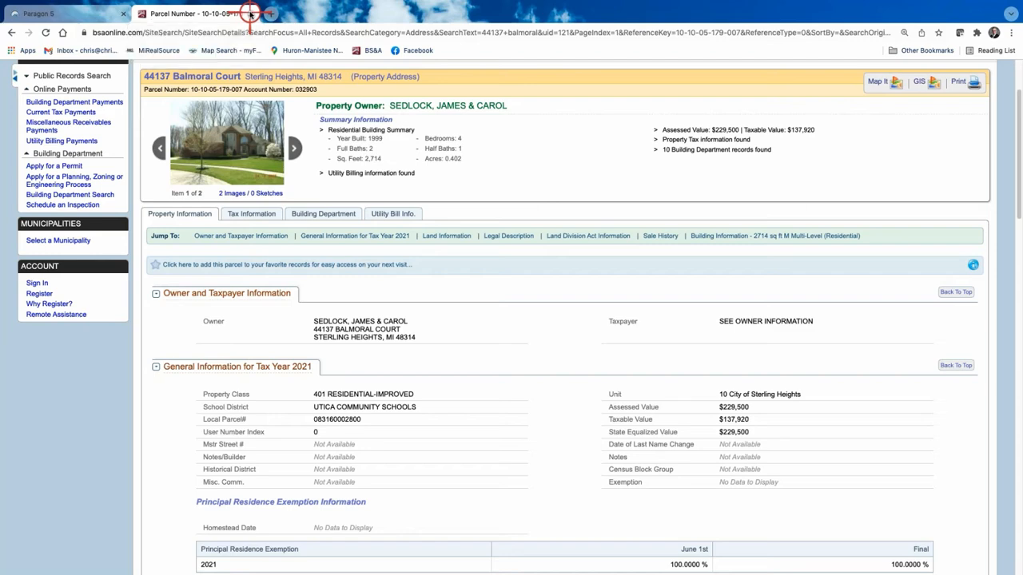
Step: Close the parcel tab and add sold (CLD) and pending (PND) statuses to the search
left_click(250, 13)
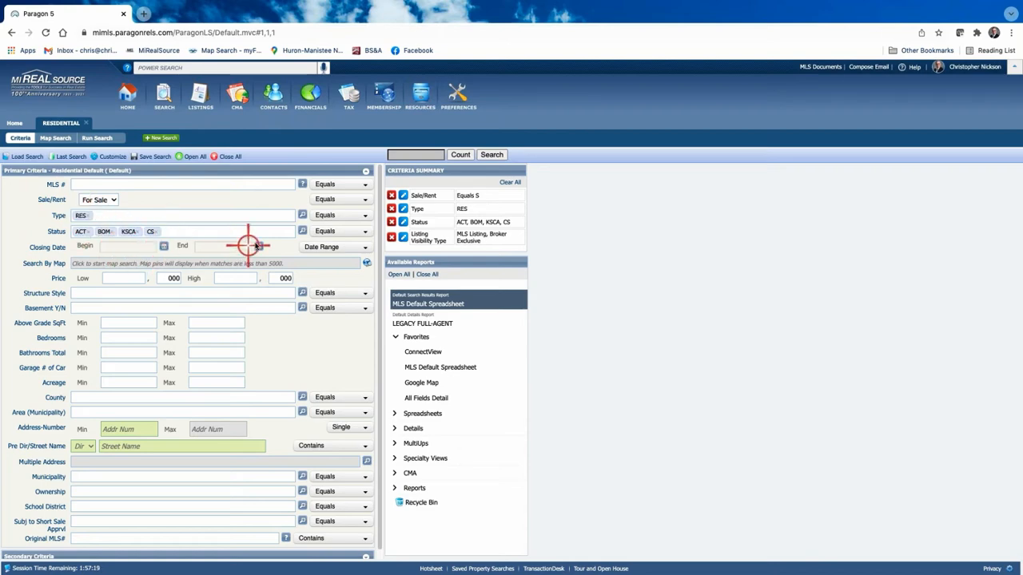
left_click(303, 232)
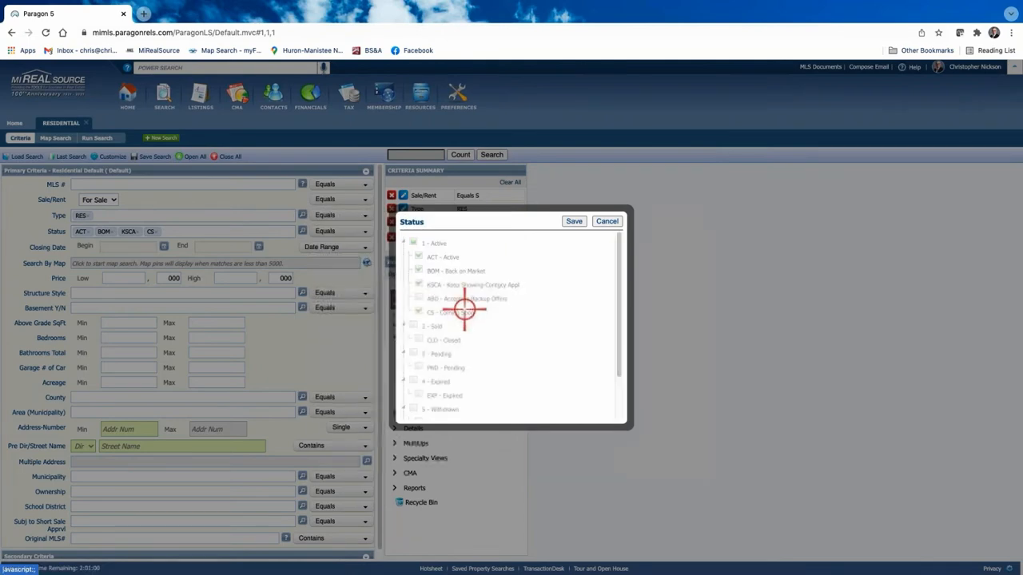
left_click(418, 313)
left_click(413, 326)
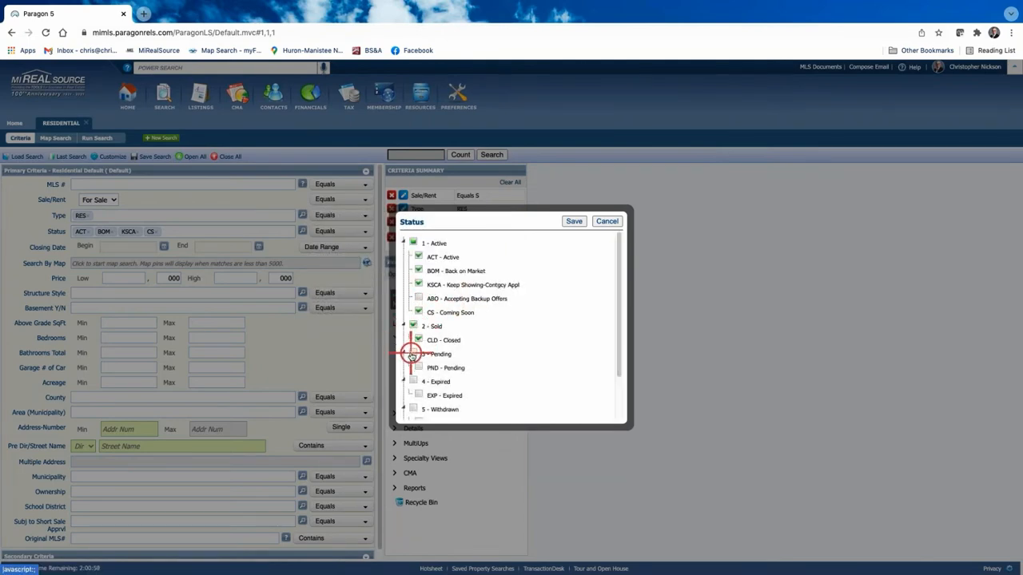
left_click(413, 354)
left_click(573, 221)
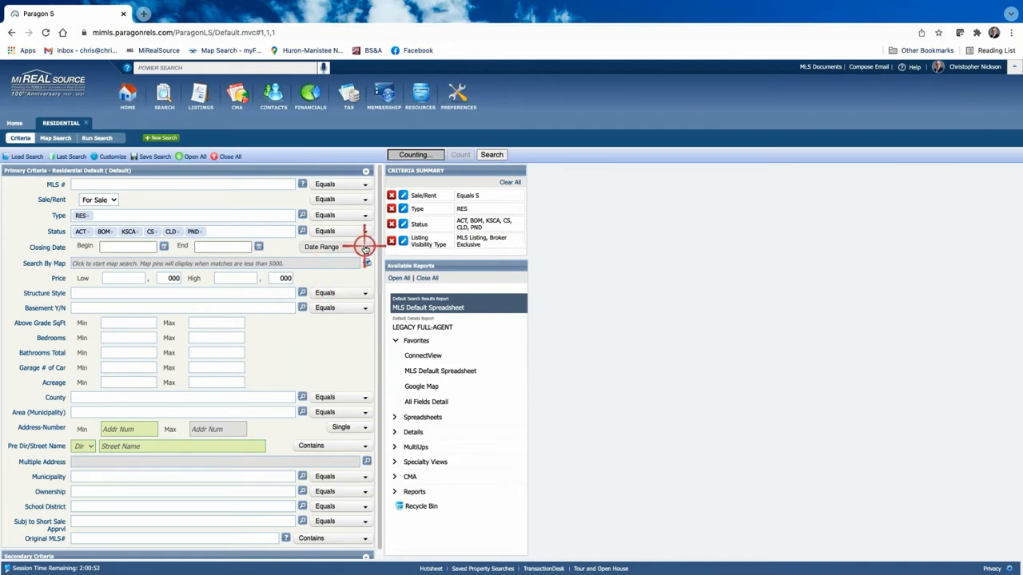
left_click(365, 249)
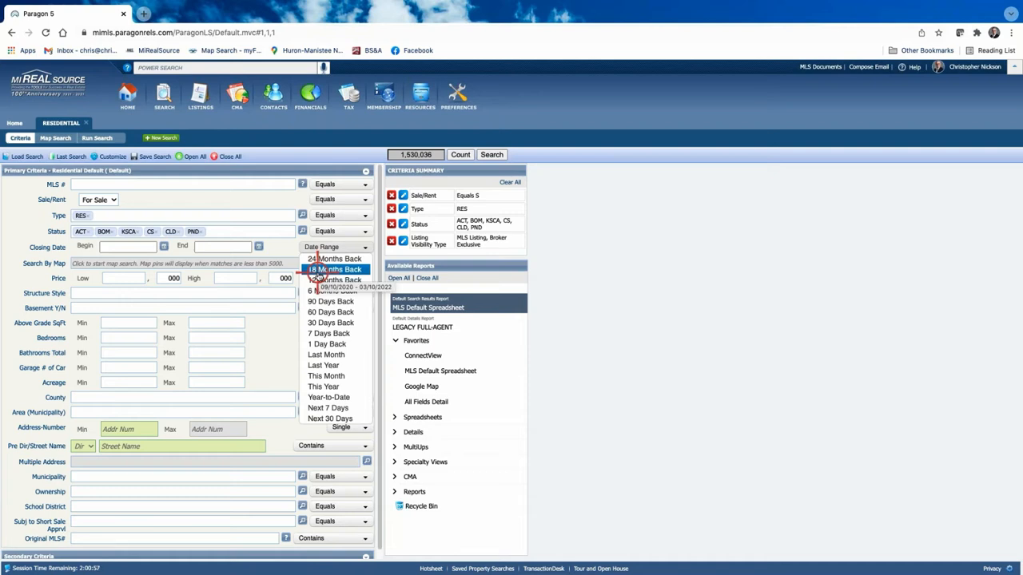
Step: Set the closing date range to 12 Months Back, showing 135,366 matching listings
left_click(339, 279)
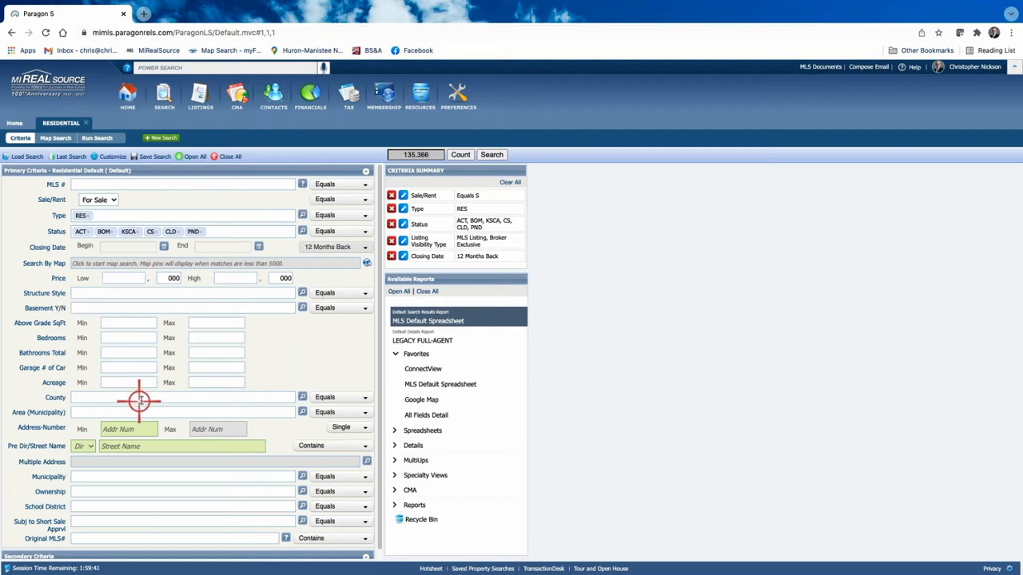
Step: Require at least 4 bedrooms and 3 total baths
left_click(150, 336)
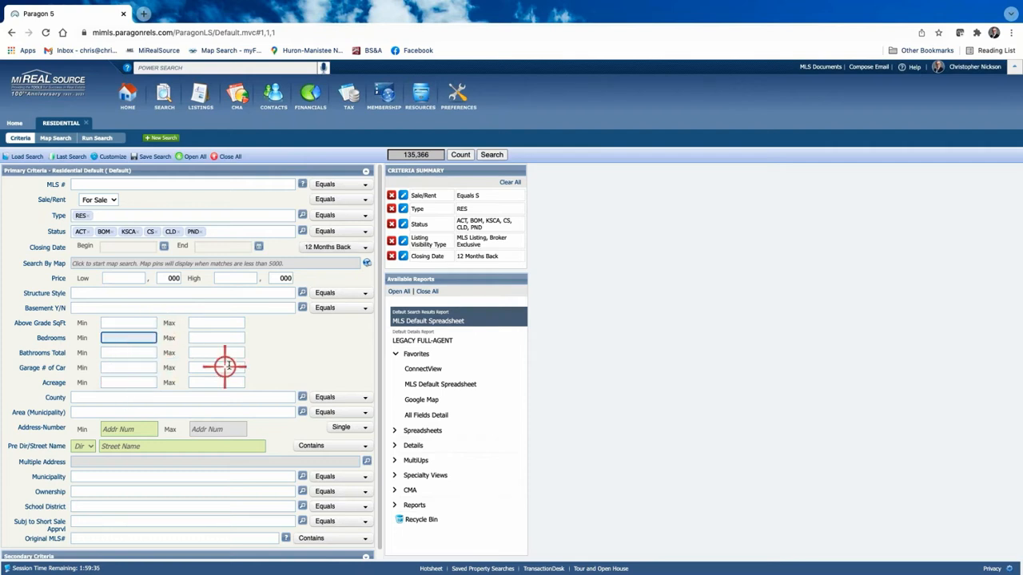
type("4")
left_click(141, 354)
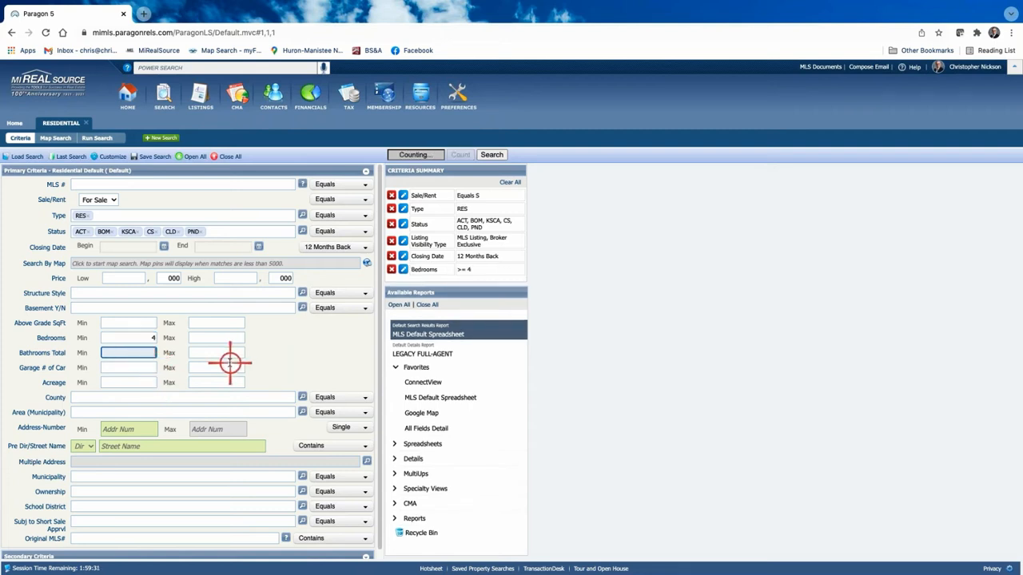
type("3")
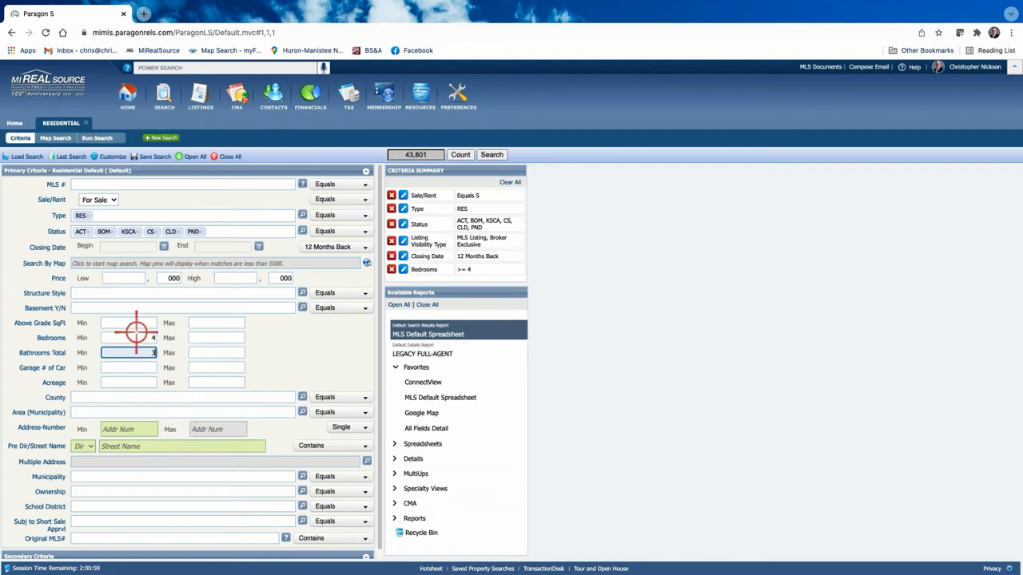
Step: Limit above-grade square footage to 2600–2800 and expand the Secondary Criteria section
scroll(137, 334, "down", 1)
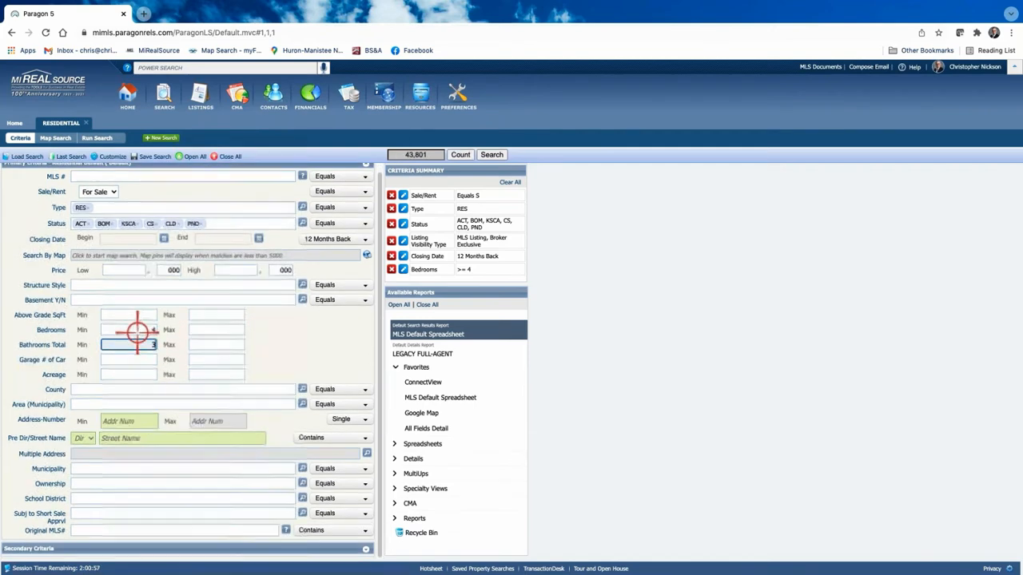
left_click(133, 317)
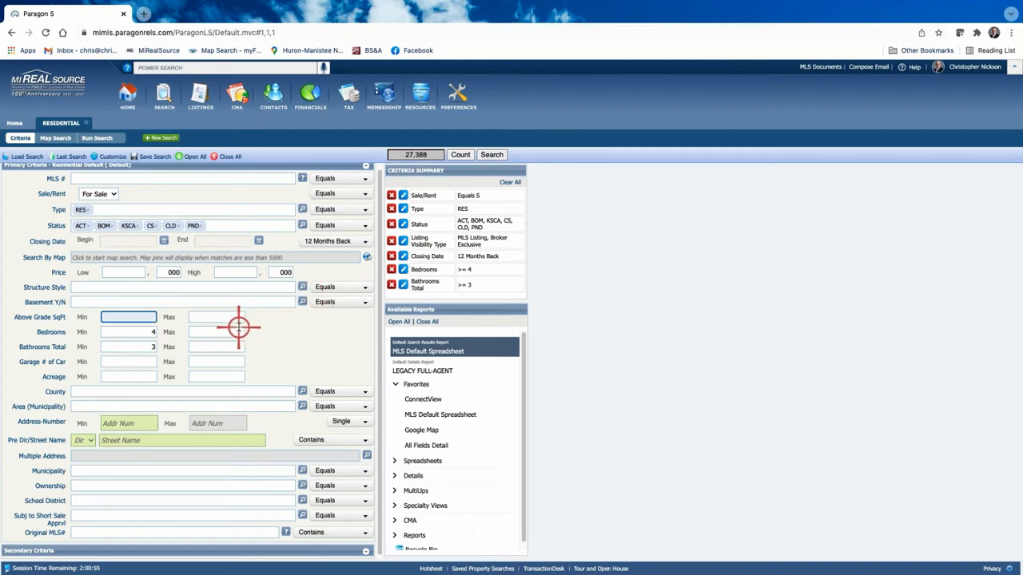
type("2600")
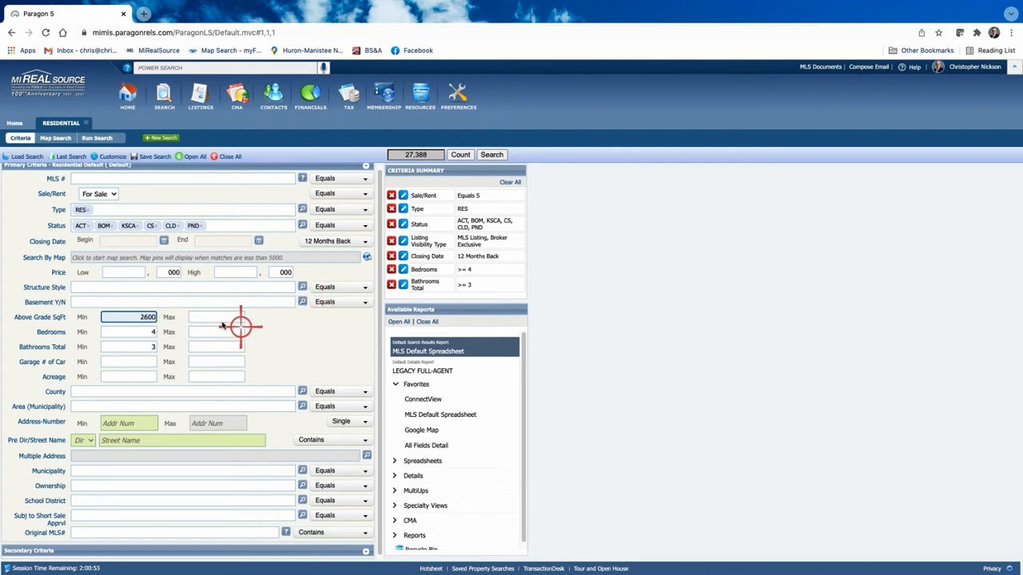
left_click(229, 316)
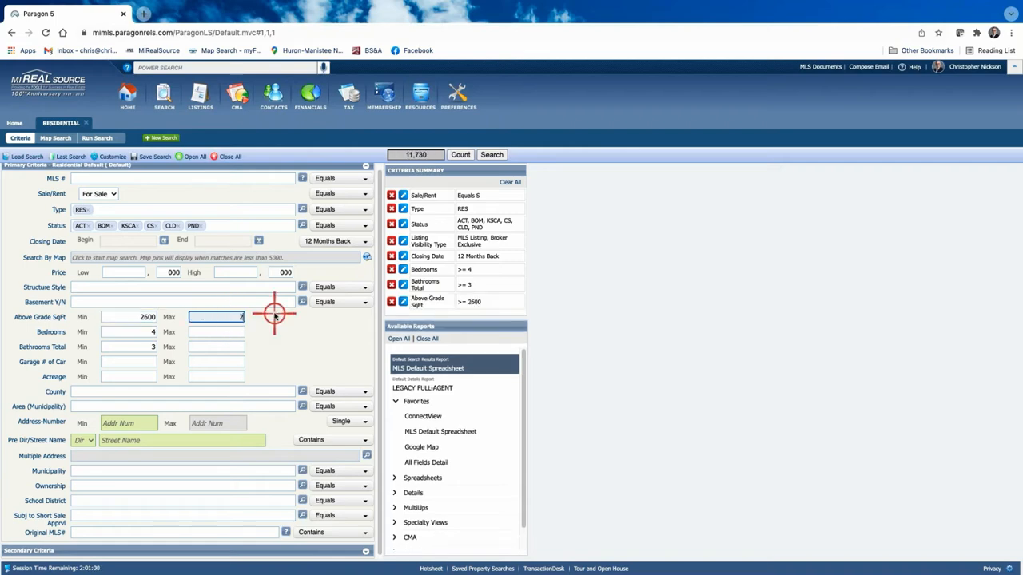
type("2800")
scroll(272, 386, "down", 1)
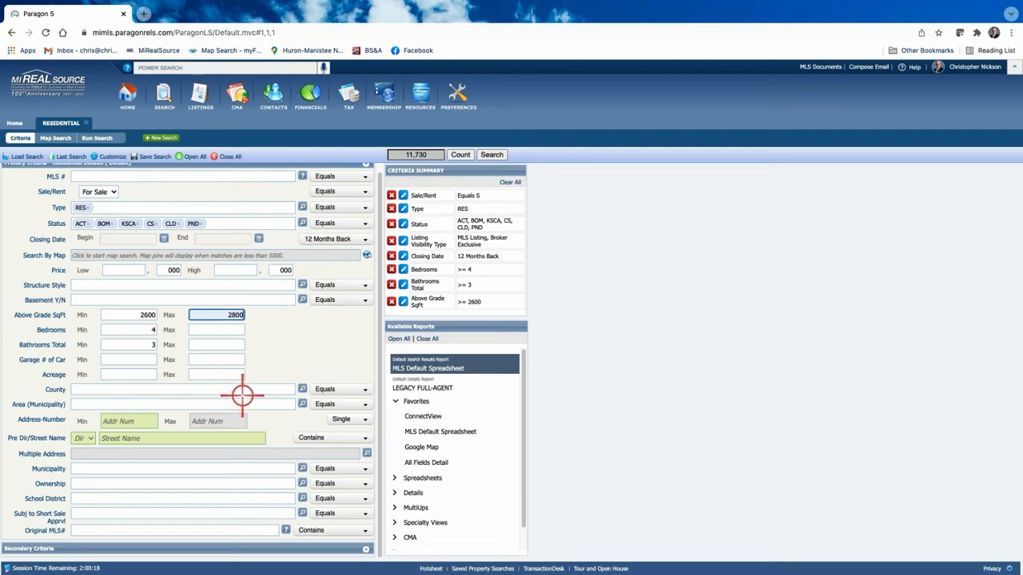
left_click(365, 548)
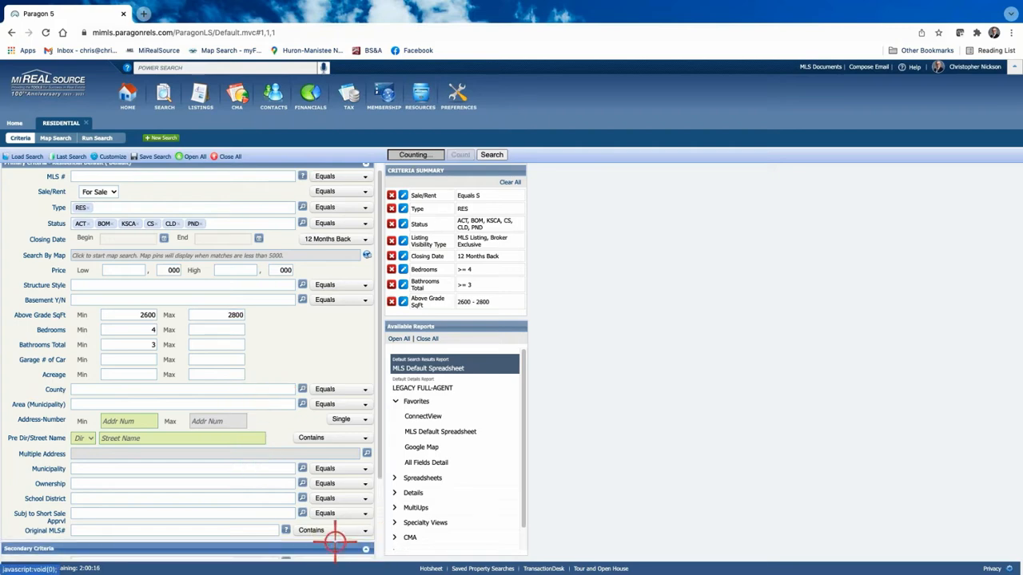
scroll(336, 535, "down", 3)
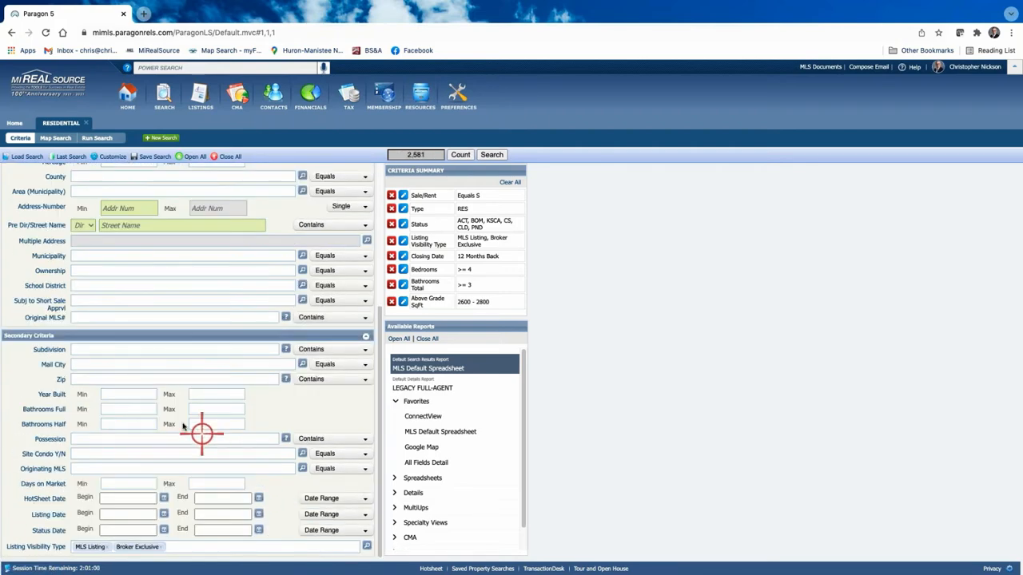
Step: Enter 200 as Year Built Max and switch to the Search By Map view
left_click(217, 394)
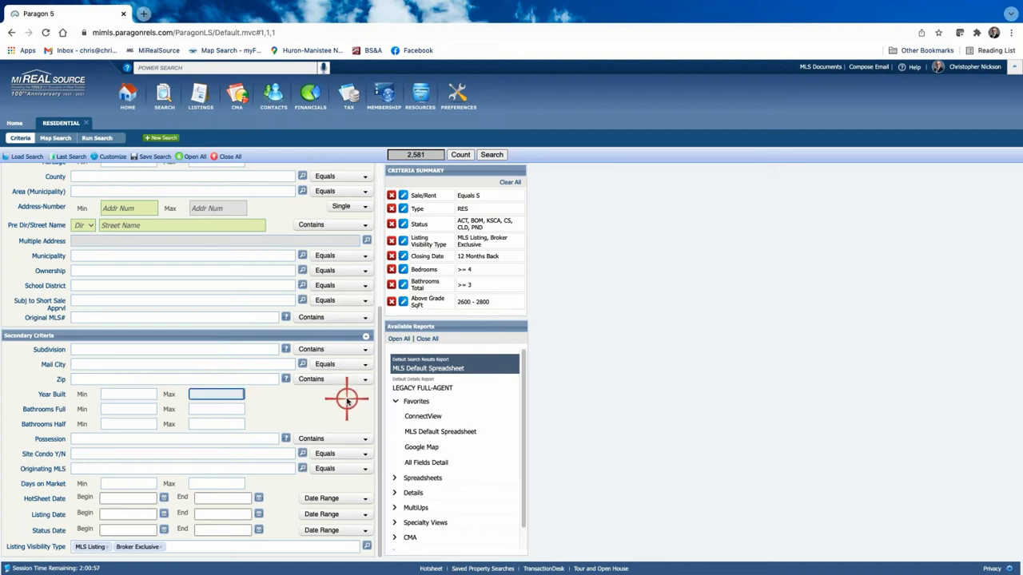
type("2005")
scroll(305, 388, "up", 5)
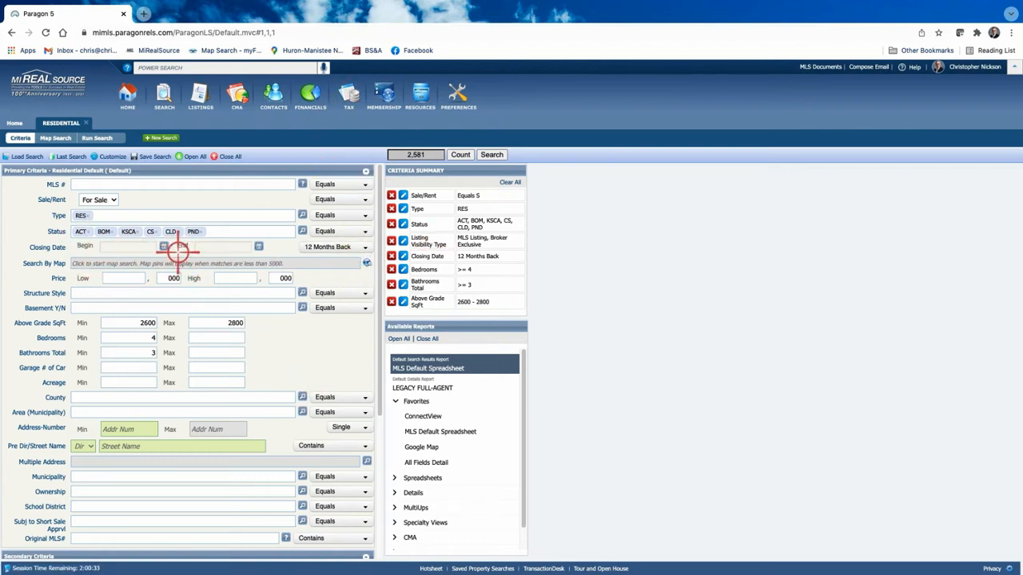
left_click(367, 264)
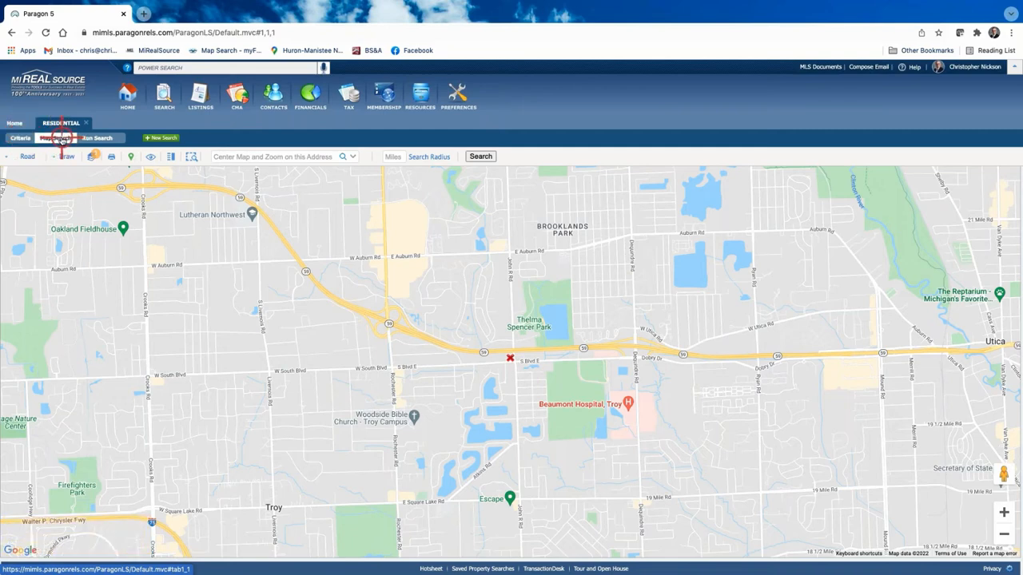
Step: Center the map on the subject property's address with a 5-mile radius and run the search
left_click(19, 138)
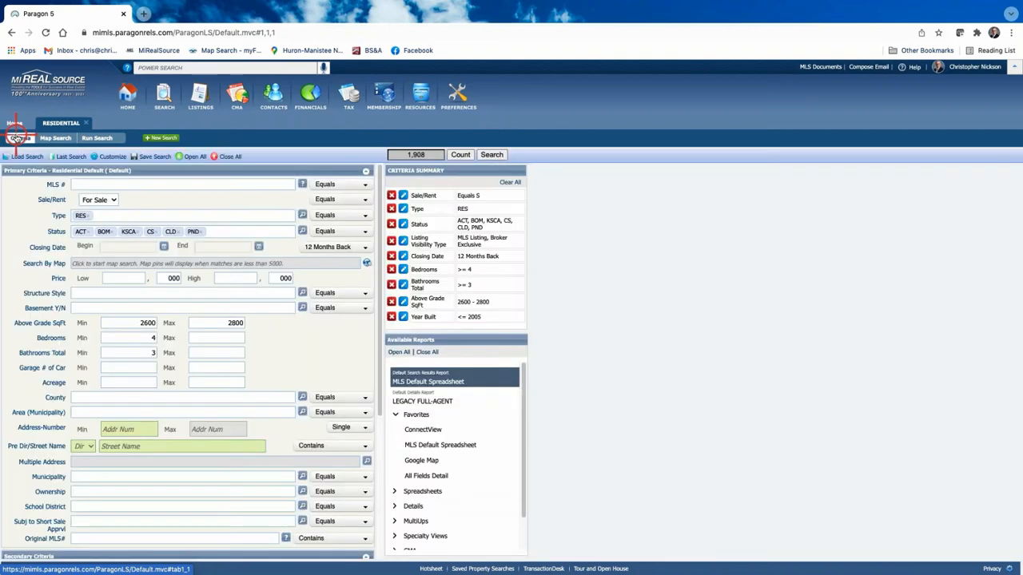
left_click(55, 138)
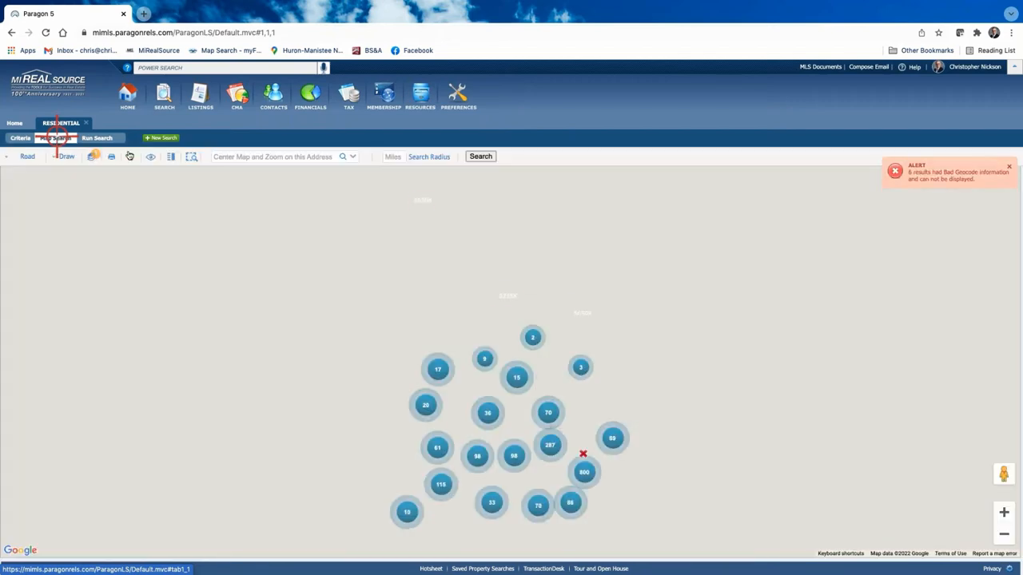
left_click(270, 156)
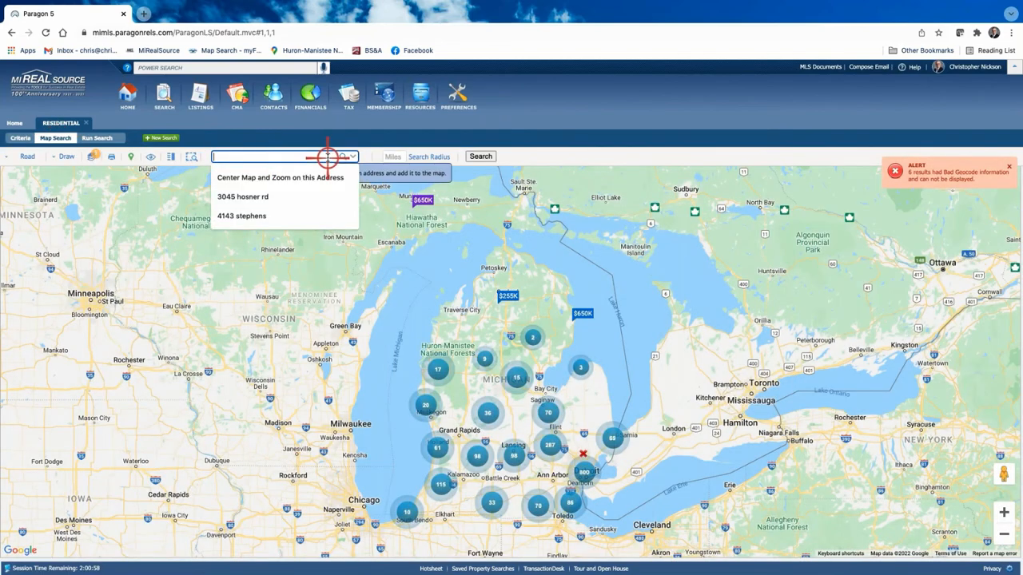
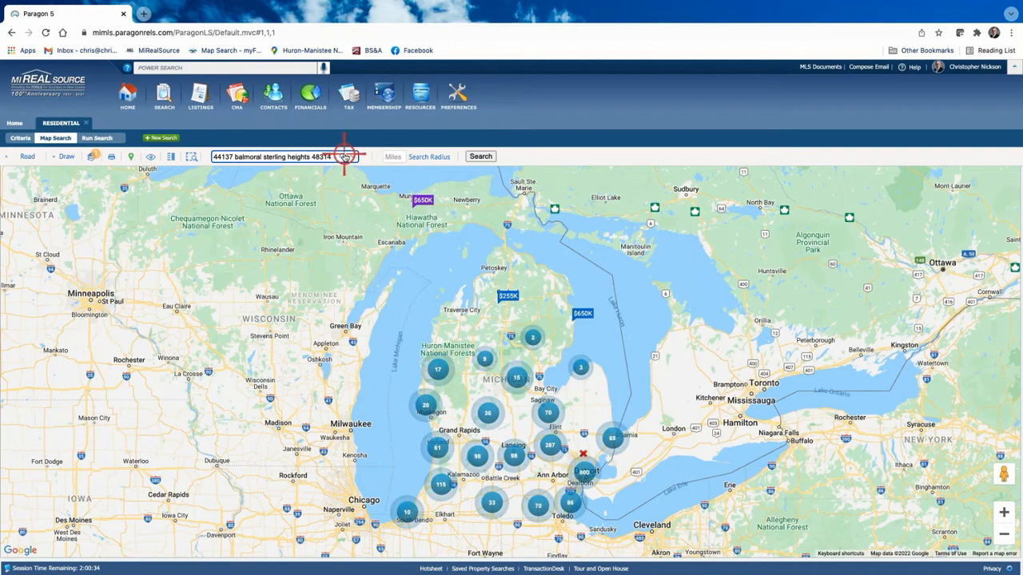
left_click(395, 157)
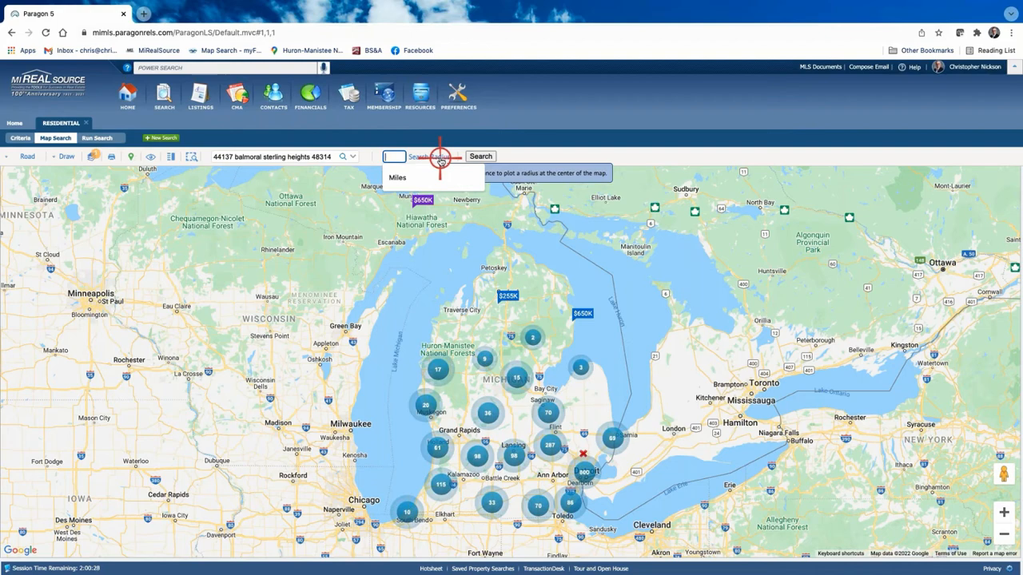
type("5")
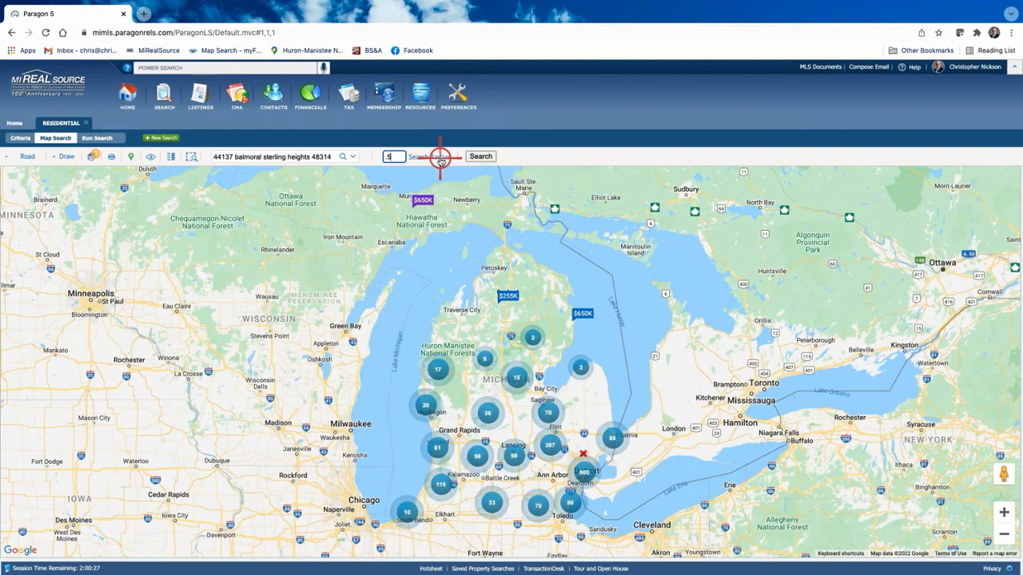
left_click(482, 156)
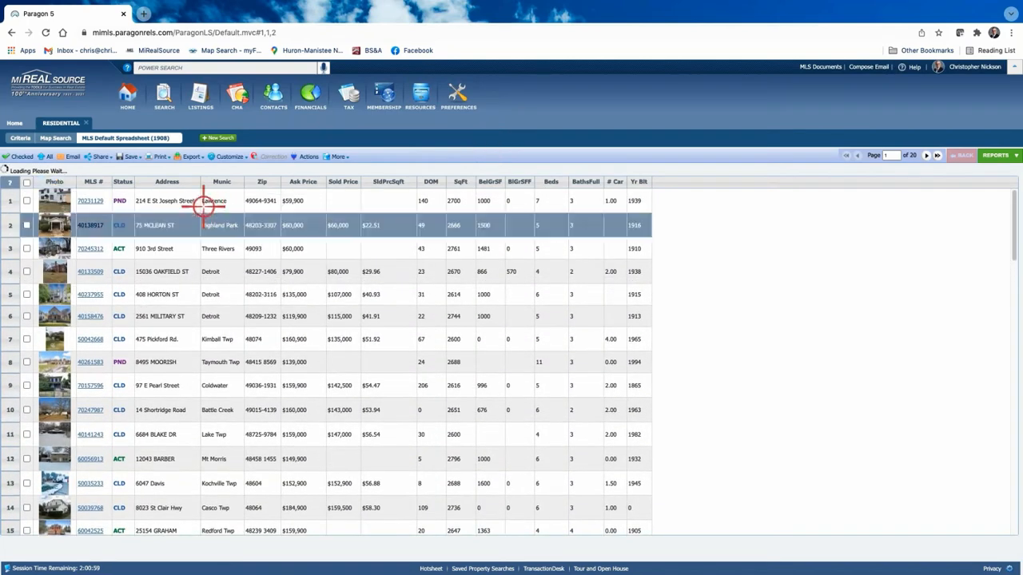
Step: Recentre the map on the subject property's address and zoom to the Sterling Heights neighbourhood level
left_click(56, 138)
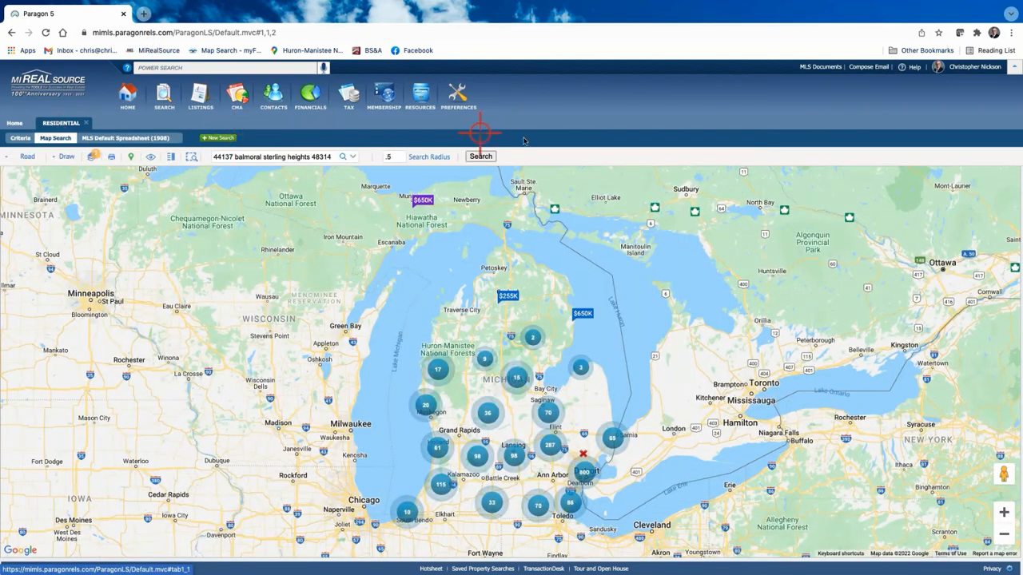
left_click(432, 156)
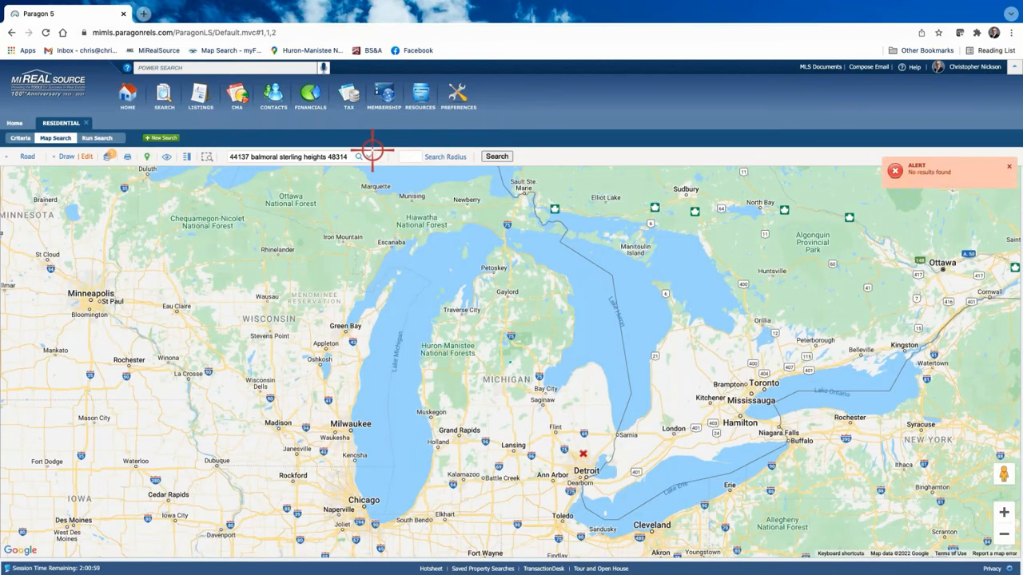
left_click(360, 157)
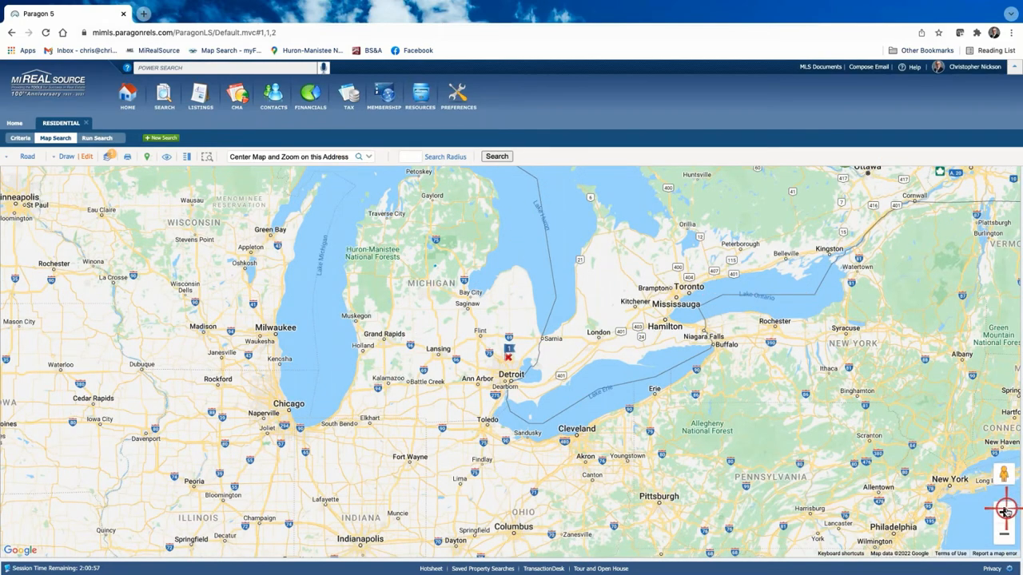
left_click(1005, 511)
left_click(1004, 511)
left_click(1005, 511)
left_click(1005, 512)
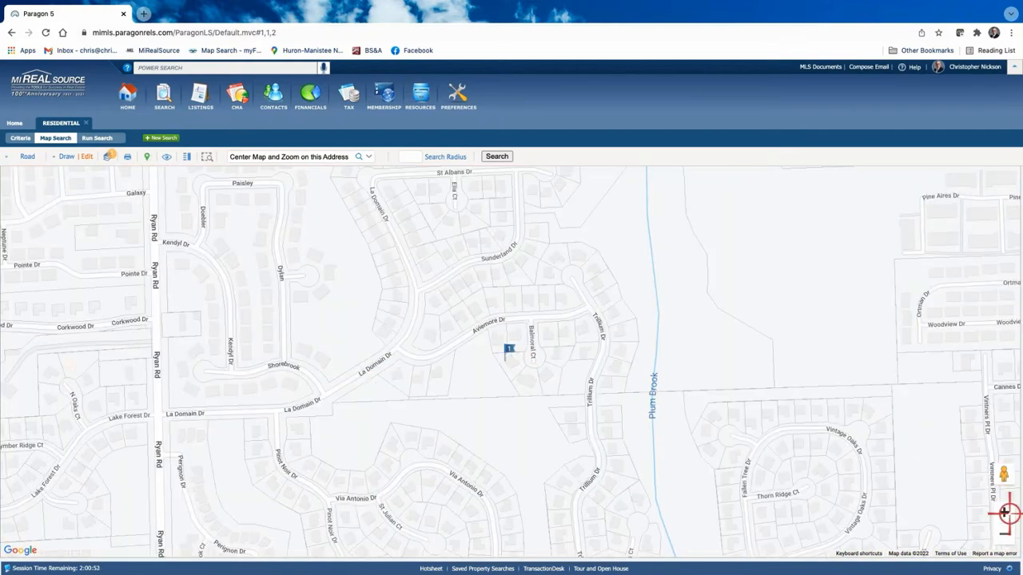
left_click(1003, 532)
left_click(1004, 532)
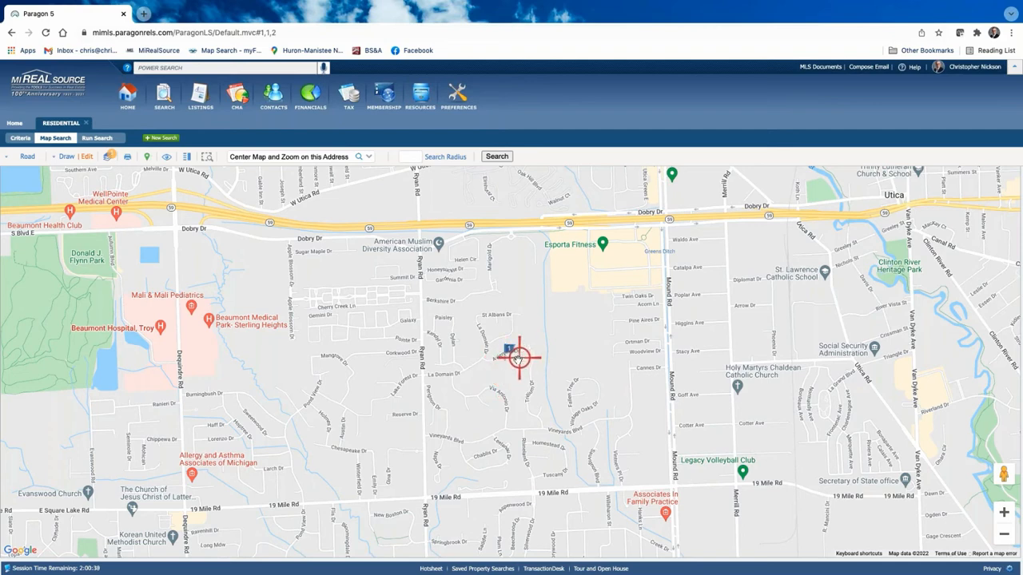
Step: Plot a search radius of 5 around the subject and list the four sold comparables inside it
left_click(411, 155)
type("5")
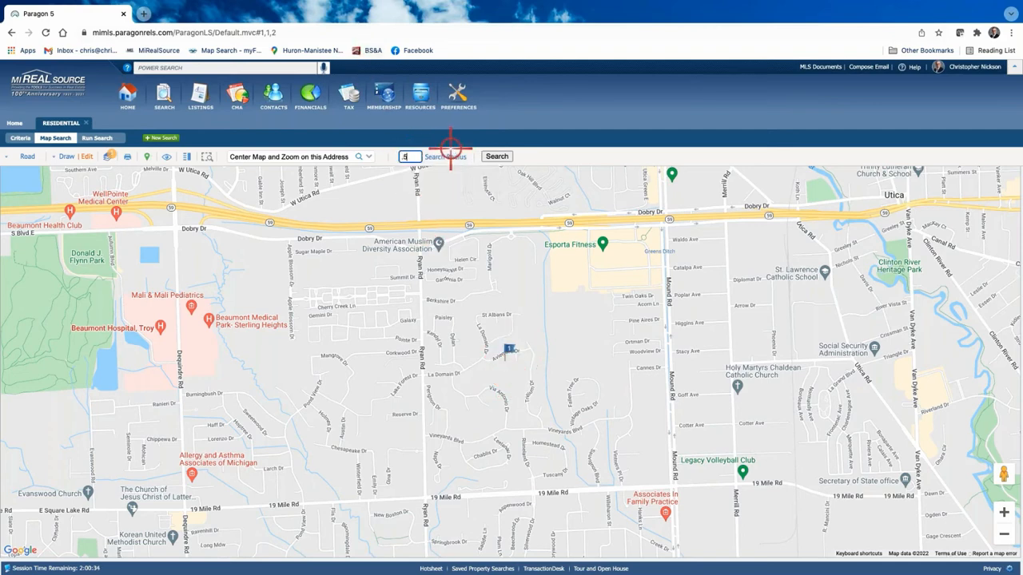
left_click(450, 157)
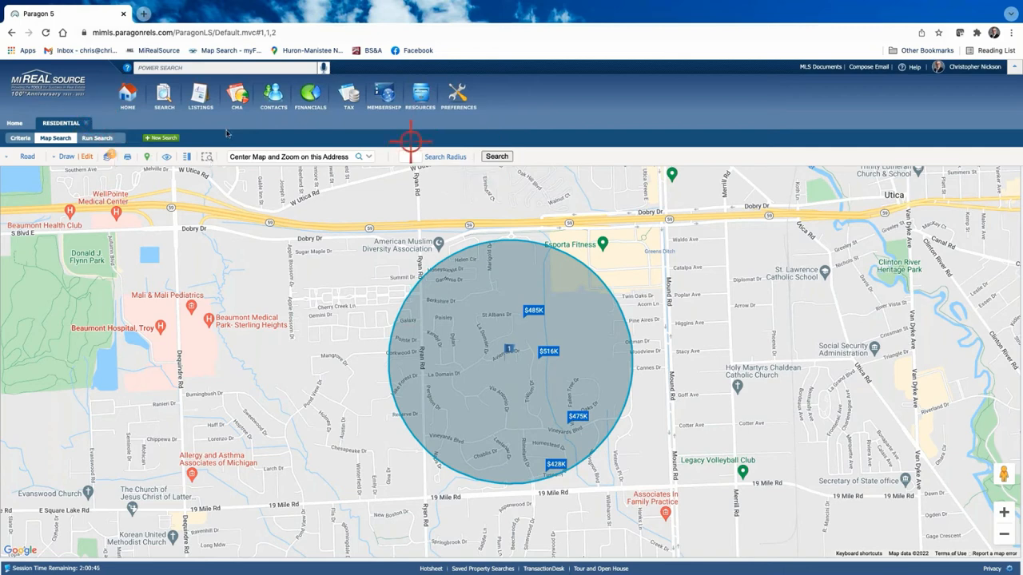
left_click(101, 137)
mouse_move(336, 137)
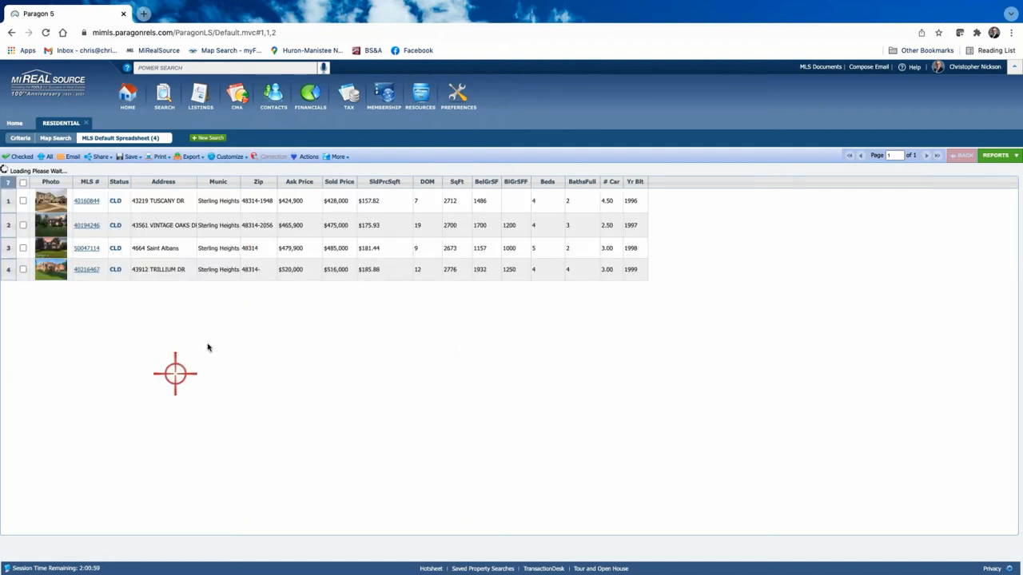
Step: Review the search criteria and rerun the search, showing a $476,000 average and $480,000 median
left_click(20, 138)
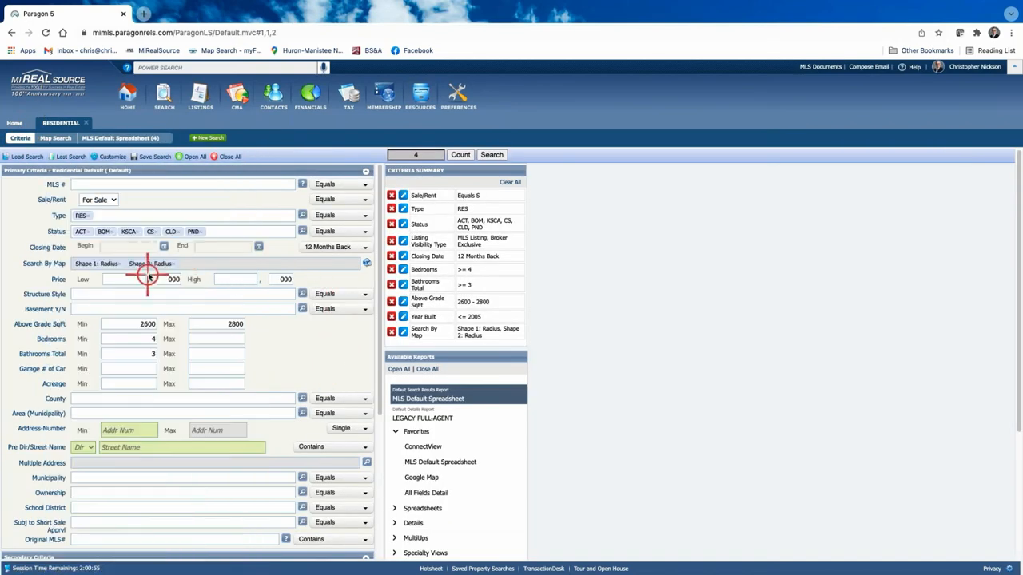
scroll(314, 339, "down", 1)
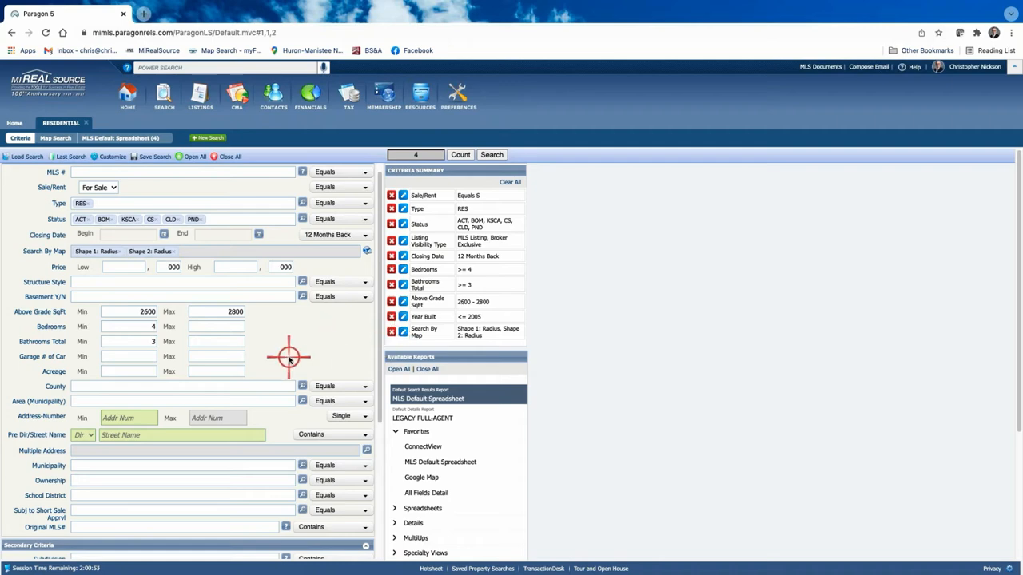
scroll(290, 359, "down", 3)
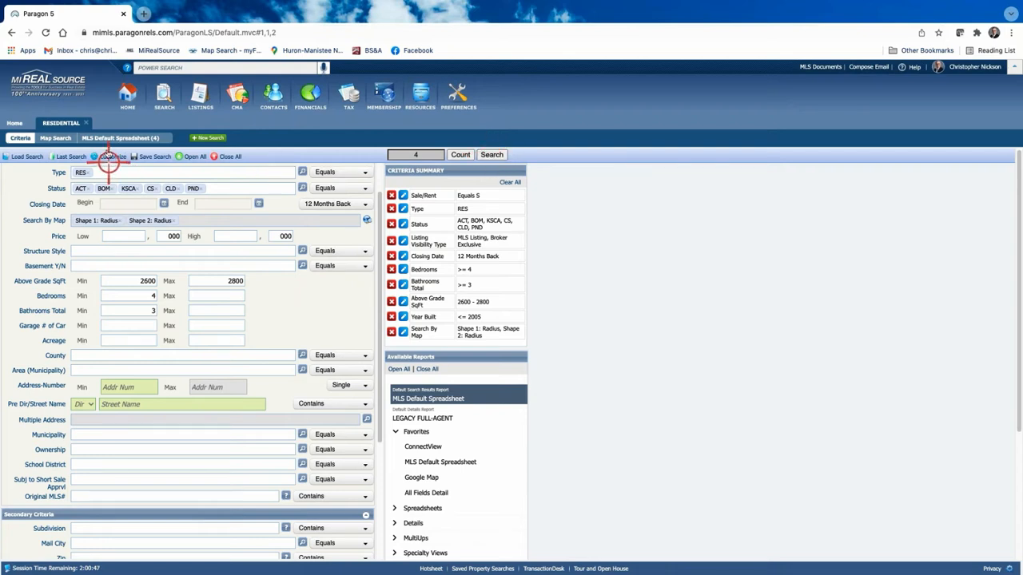
left_click(491, 153)
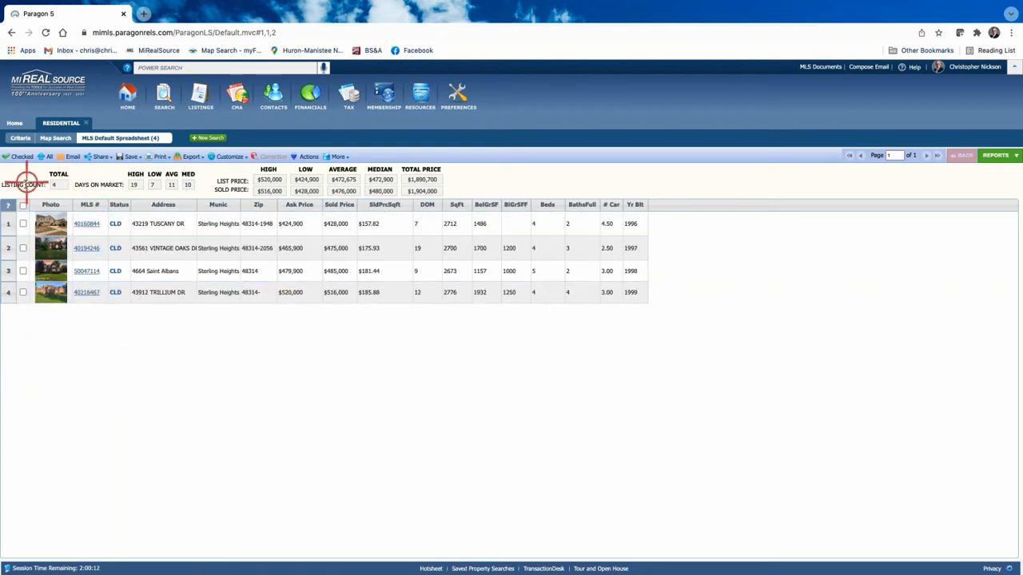
Step: View the first comp's details, then return to the spreadsheet and check all four listings
left_click(88, 225)
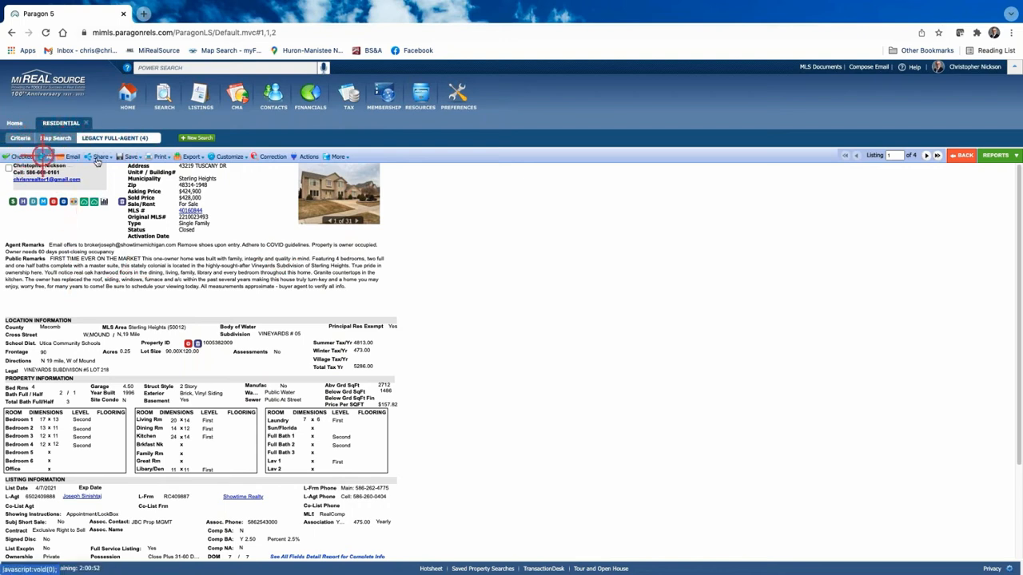
left_click(958, 156)
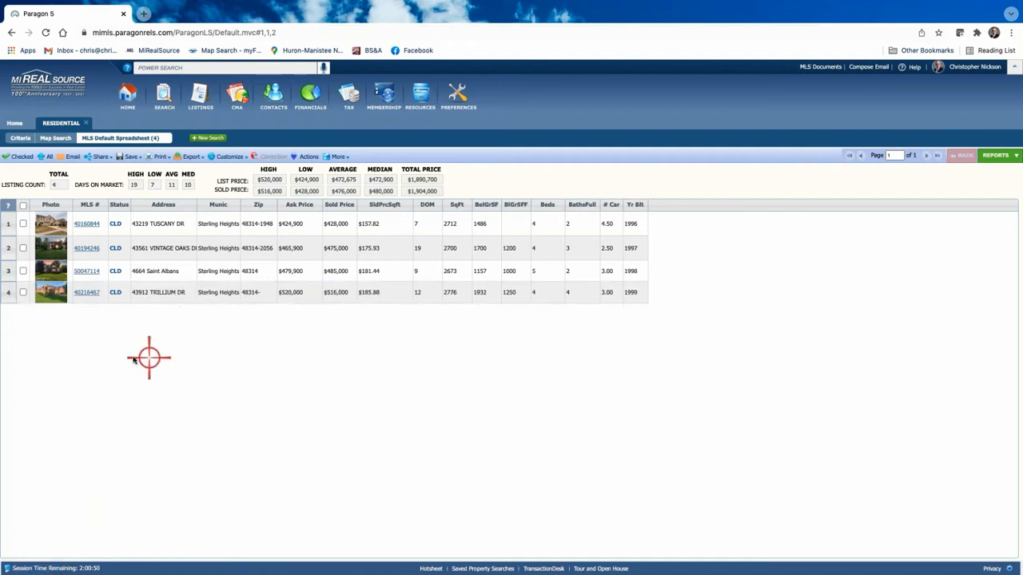
left_click(22, 205)
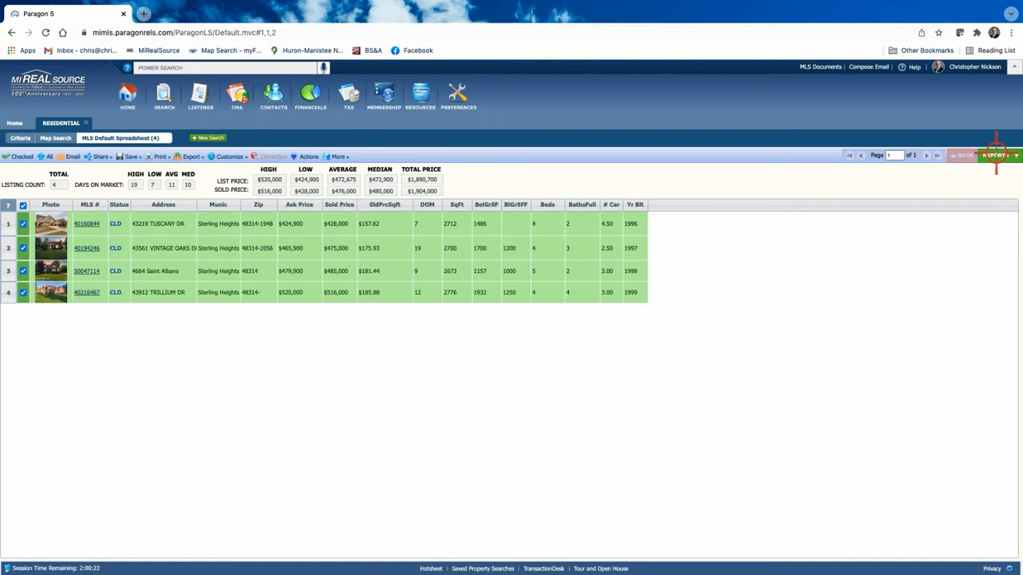
Step: In the reports list, collapse Details, expand the CMA group and choose CMA Quick View
left_click(995, 154)
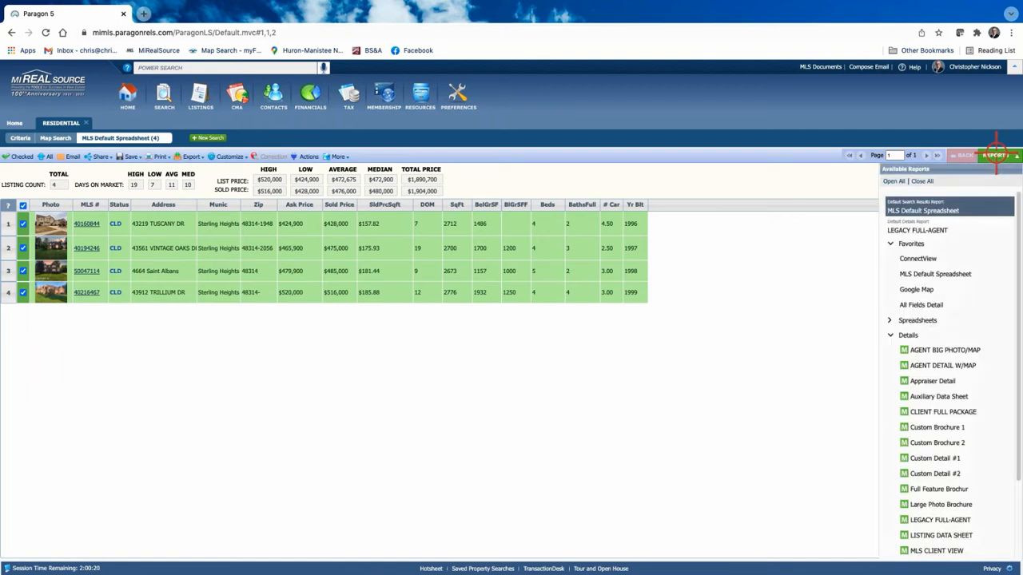
scroll(970, 267, "down", 3)
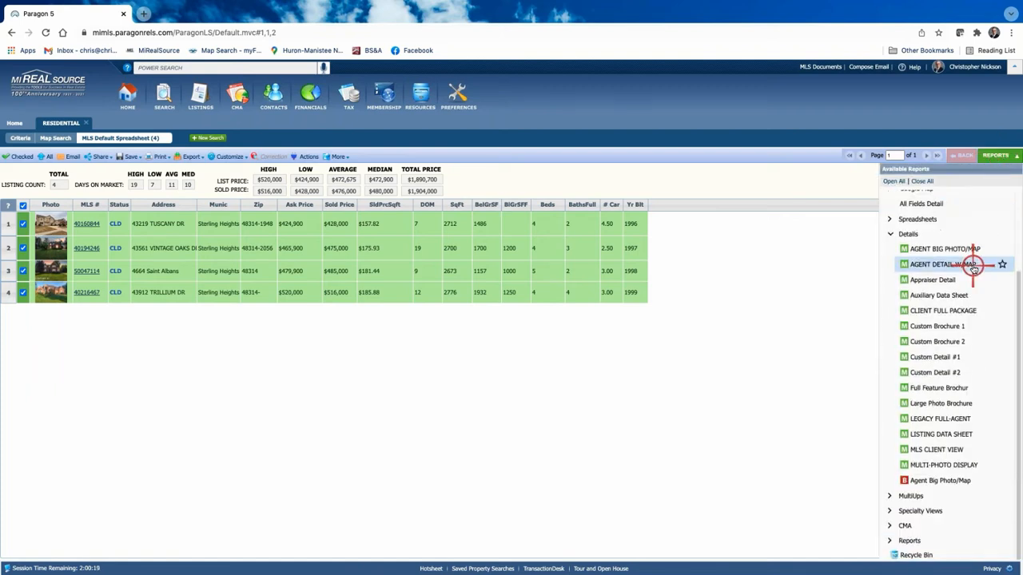
left_click(893, 235)
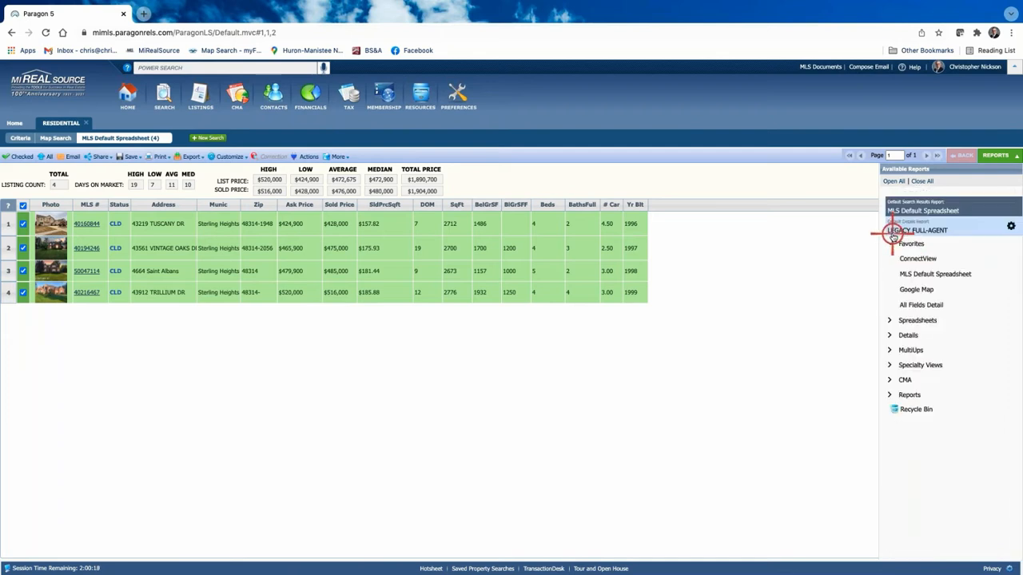
left_click(891, 380)
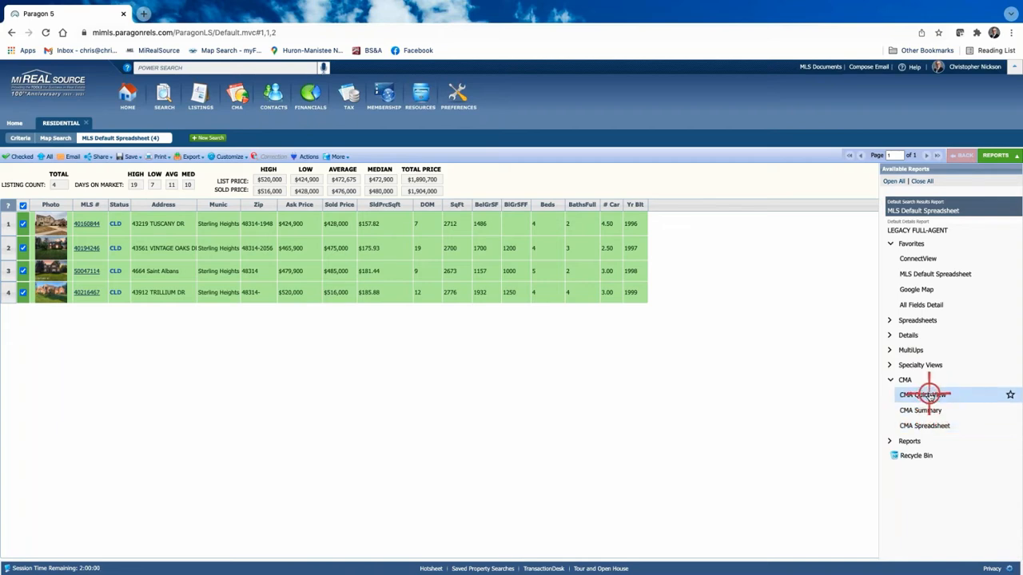
left_click(925, 395)
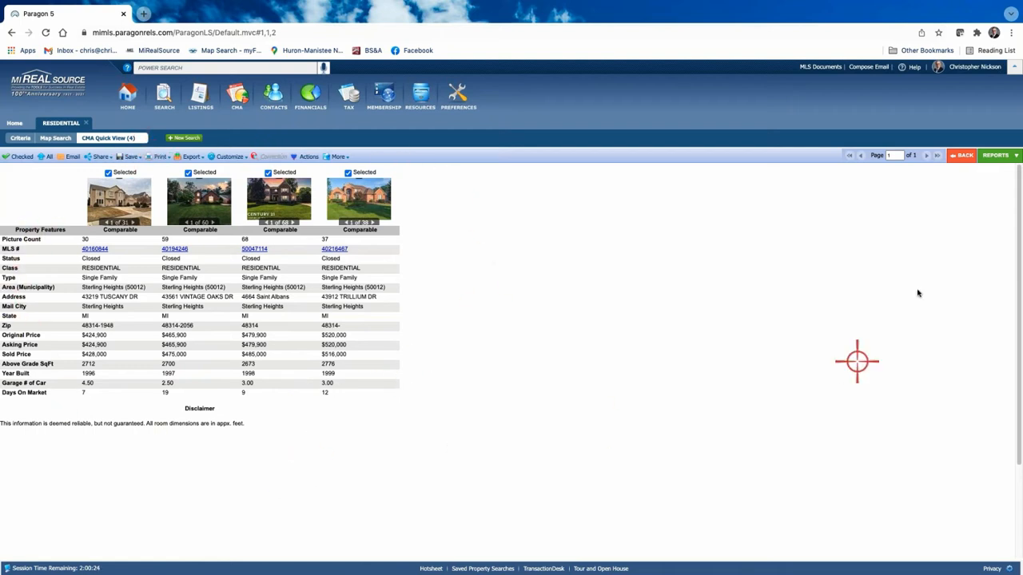
Step: Load the CMA Summary Report for the four comps, averaging $175.27 sold price per square foot
left_click(996, 155)
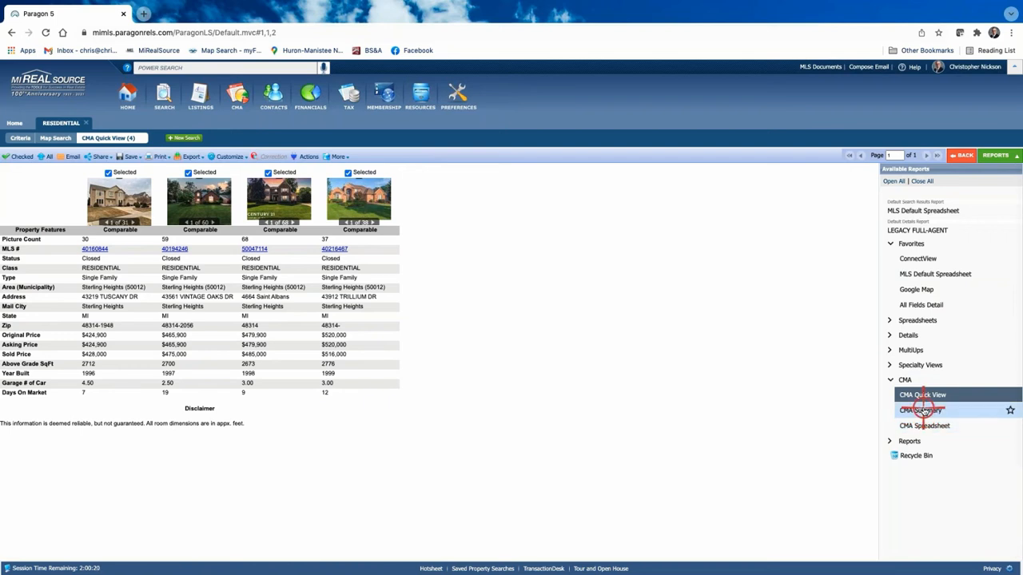
left_click(922, 410)
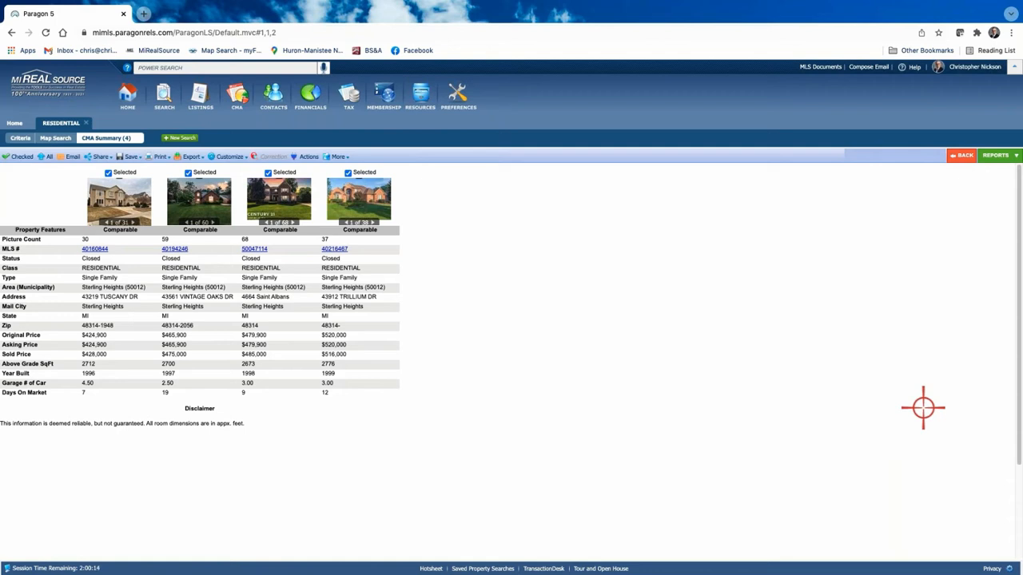
left_click(996, 155)
left_click(923, 411)
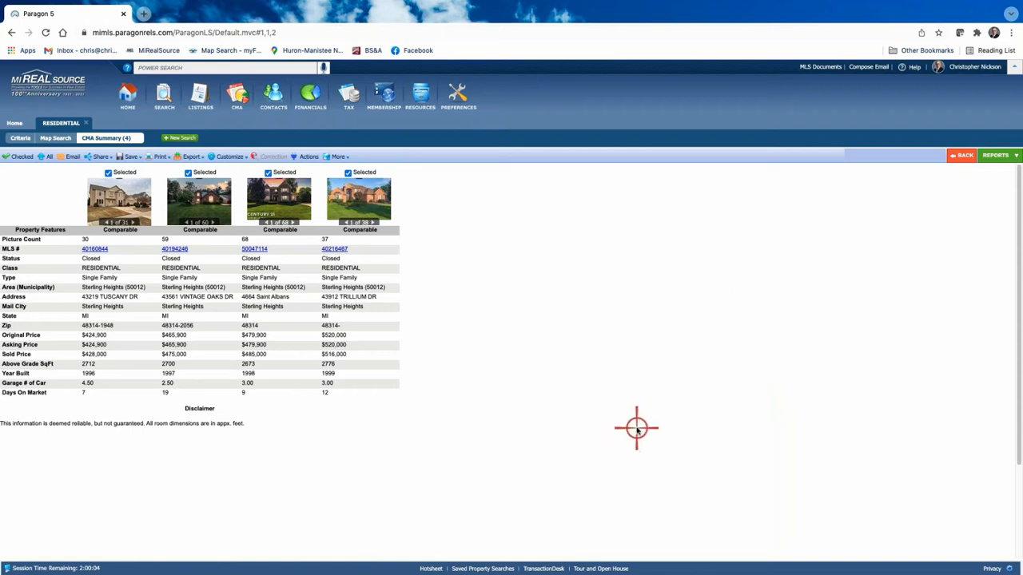
left_click(998, 157)
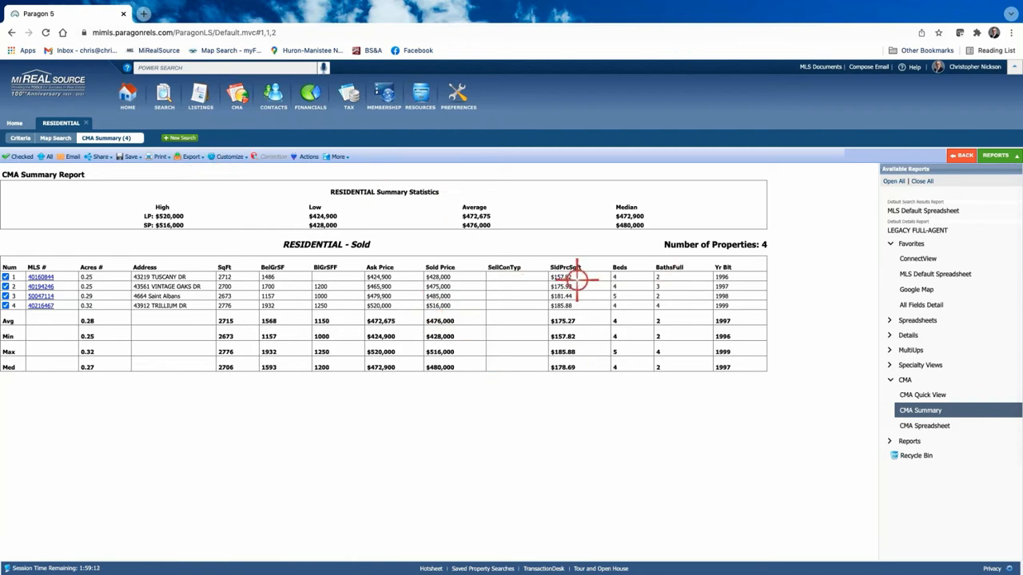
left_click(227, 156)
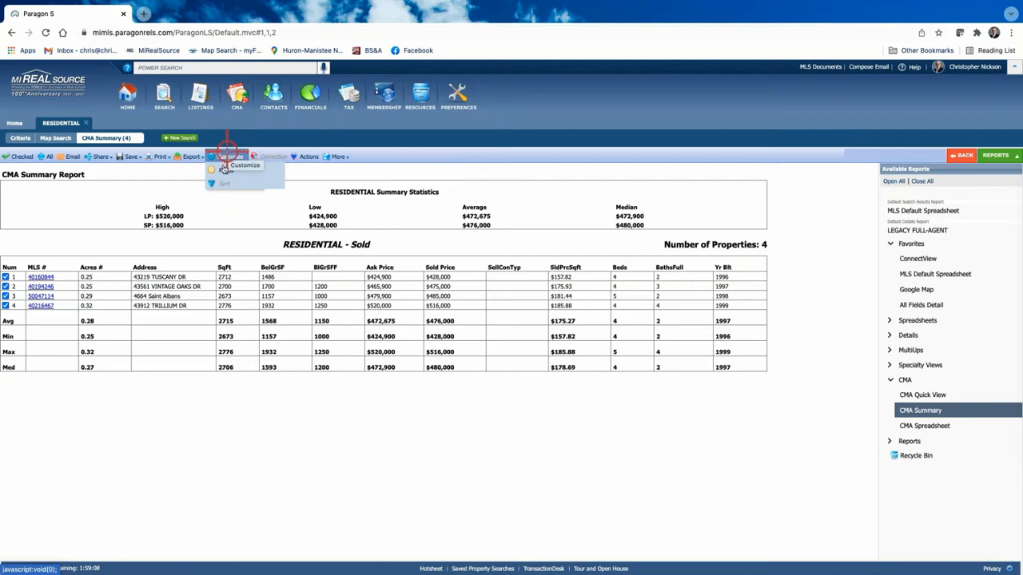
Step: Open the CMA Summary field preferences with the listing status set to Sold
left_click(223, 171)
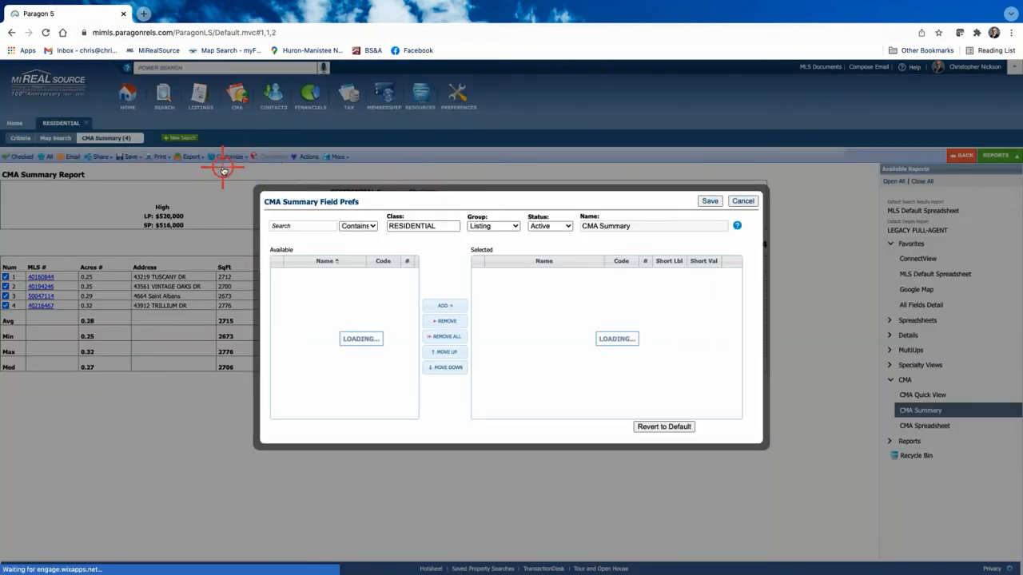
left_click(568, 226)
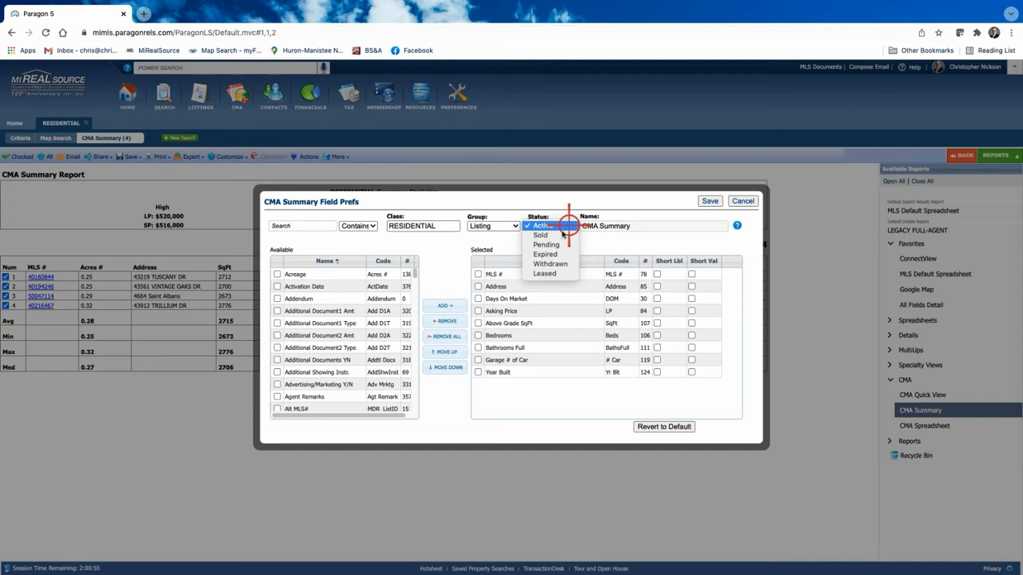
left_click(544, 236)
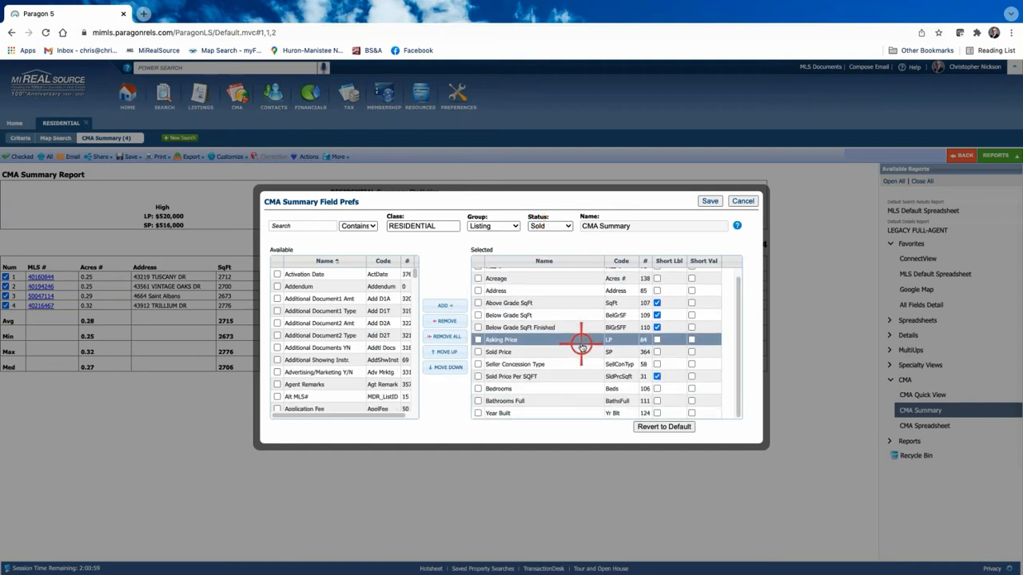
Step: Remove Below Grade SqFt Finished from the selected CMA Summary fields
left_click(541, 400)
left_click(553, 304)
left_click(542, 413)
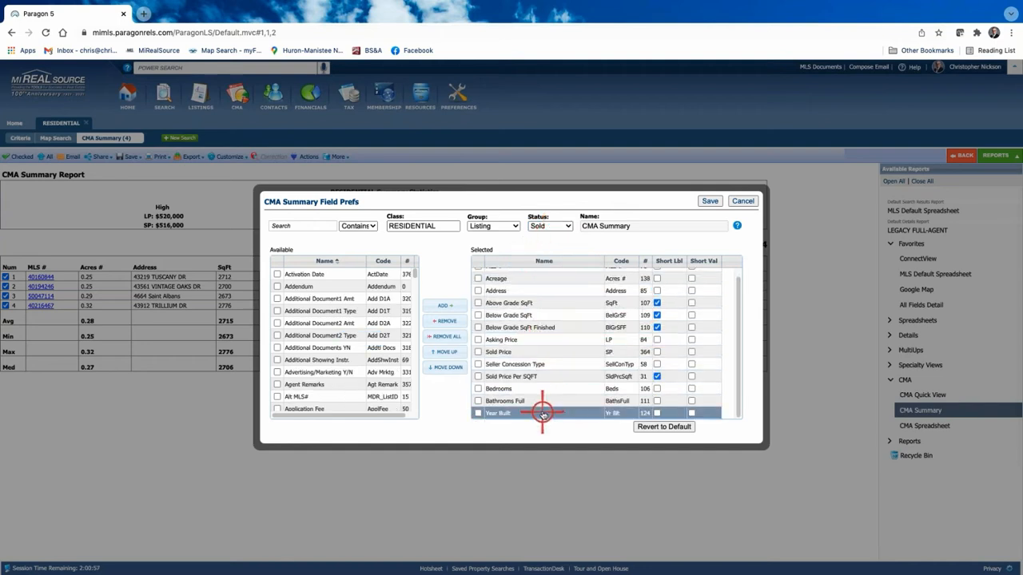
left_click(559, 401)
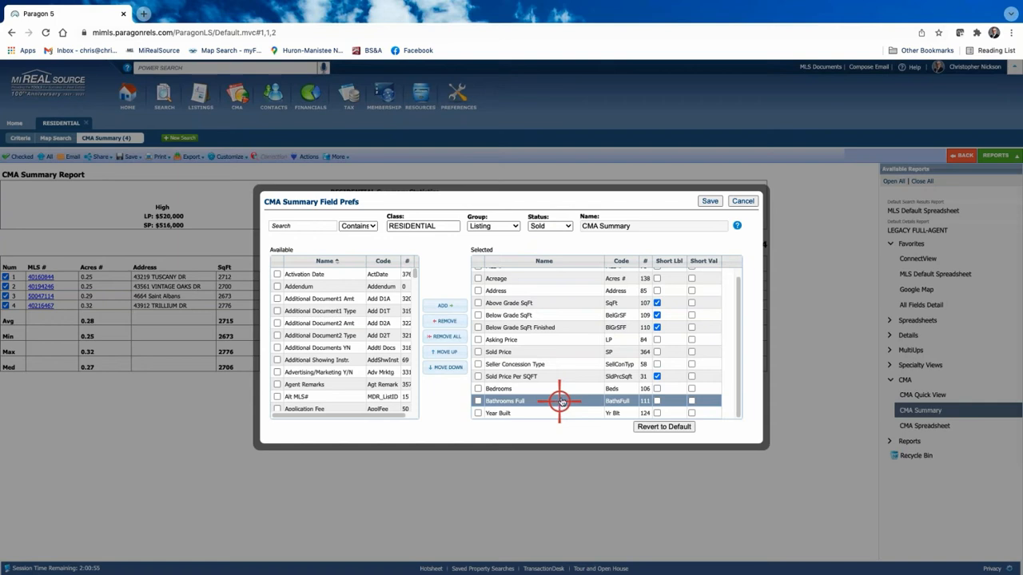
left_click(564, 338)
left_click(476, 365)
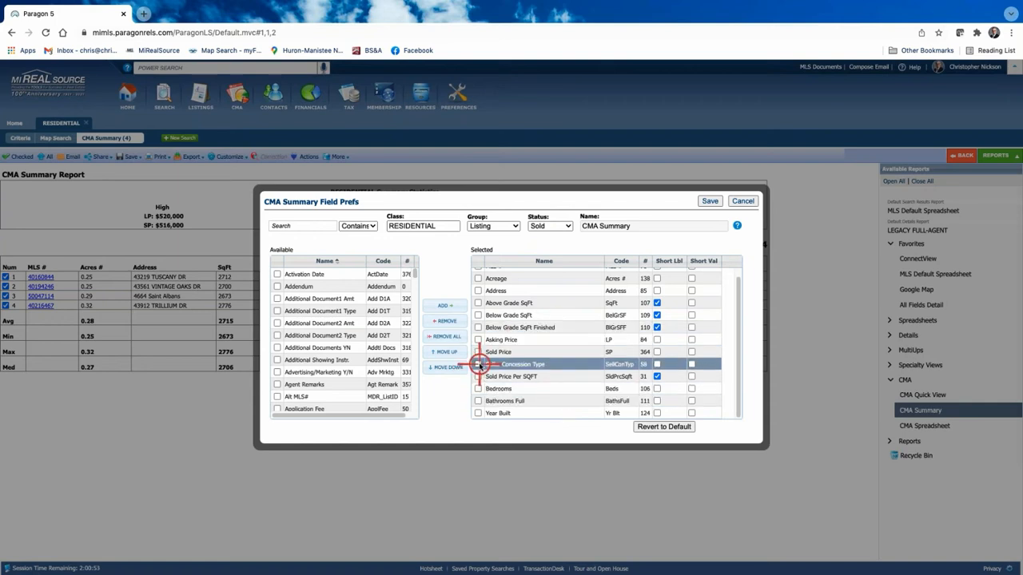
left_click(593, 352)
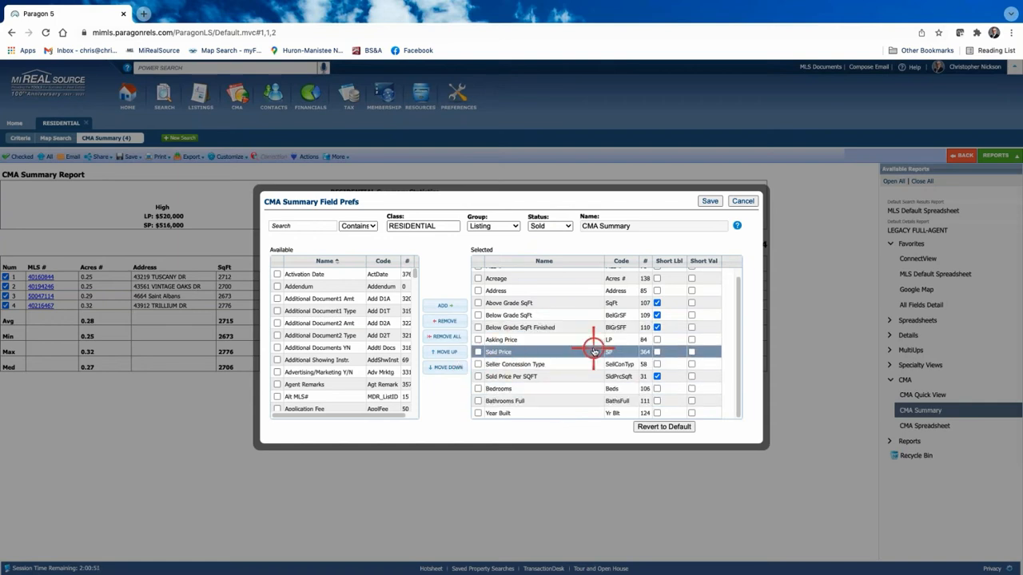
left_click(478, 328)
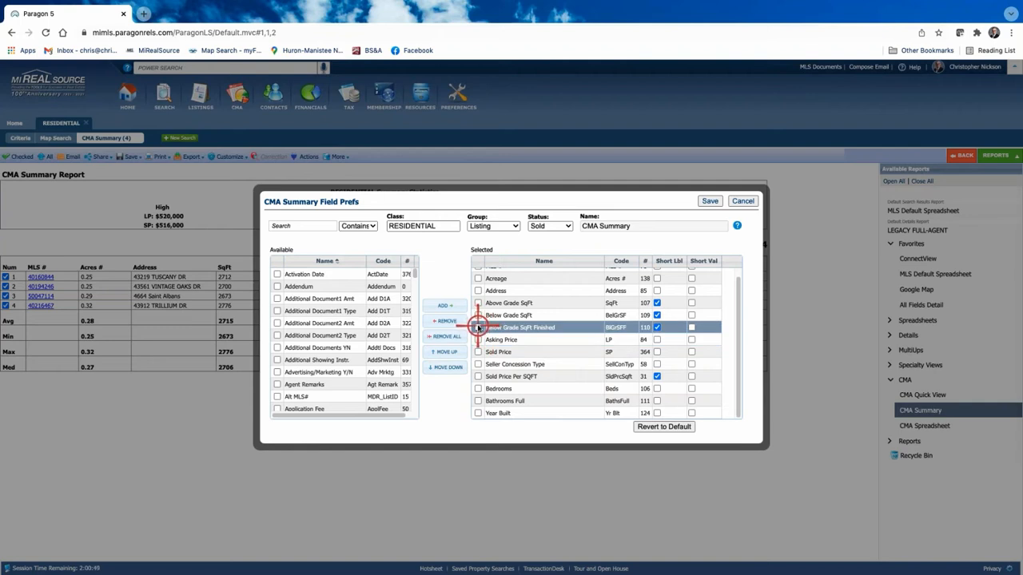
left_click(477, 328)
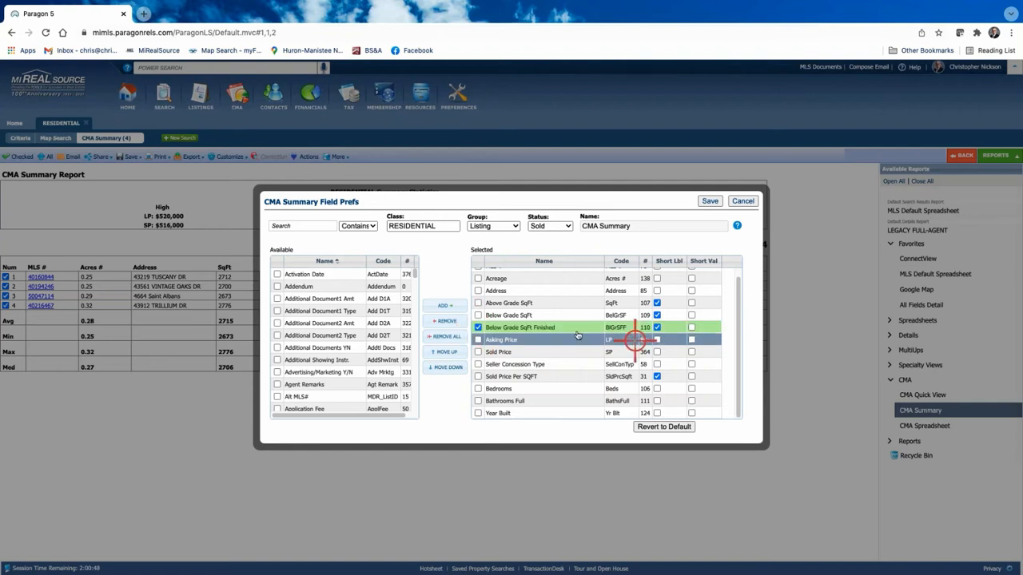
left_click(445, 322)
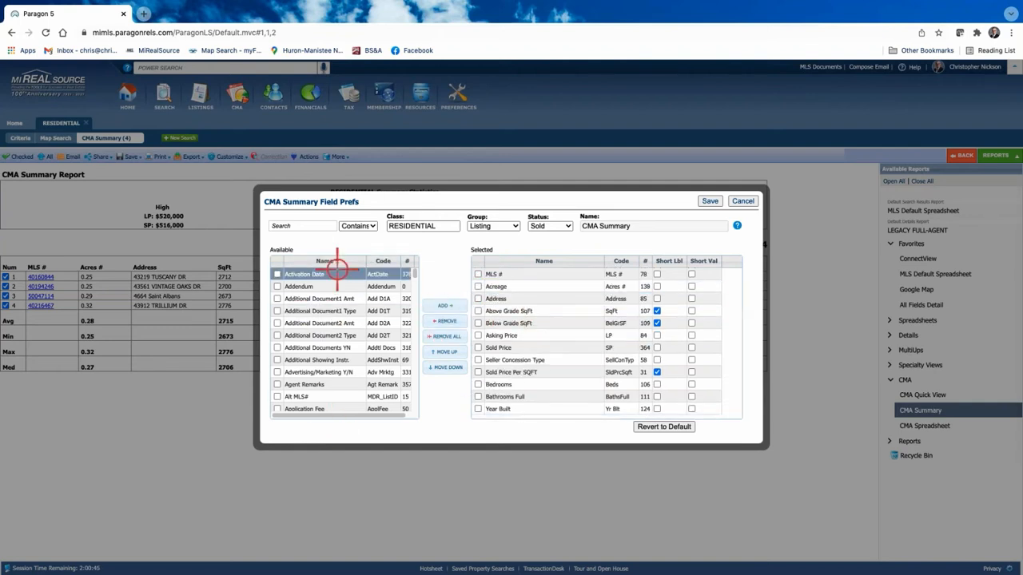
Step: Browse the available fields list for other fields to add
left_click(339, 397)
scroll(340, 383, "down", 5)
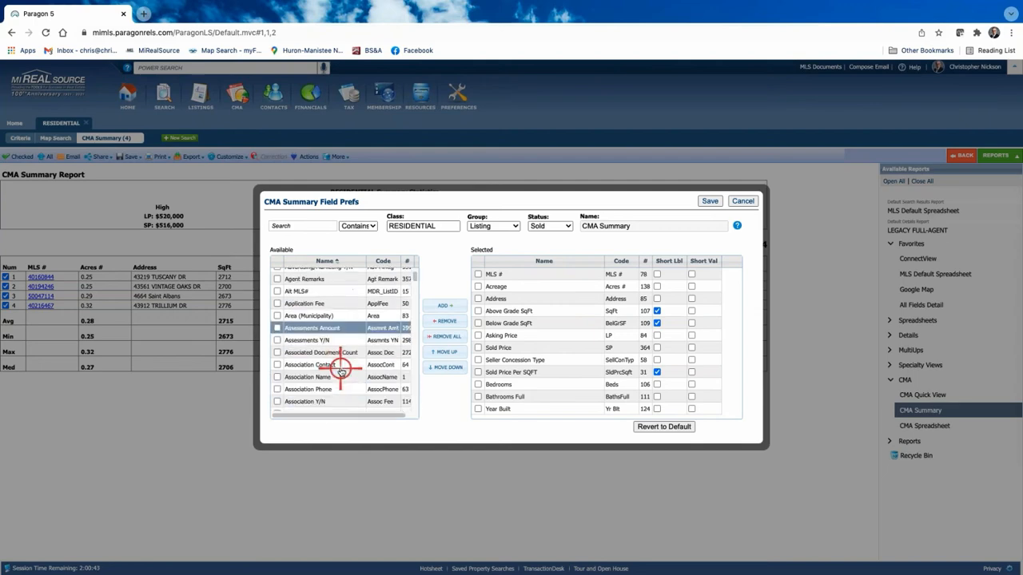
scroll(340, 372, "down", 10)
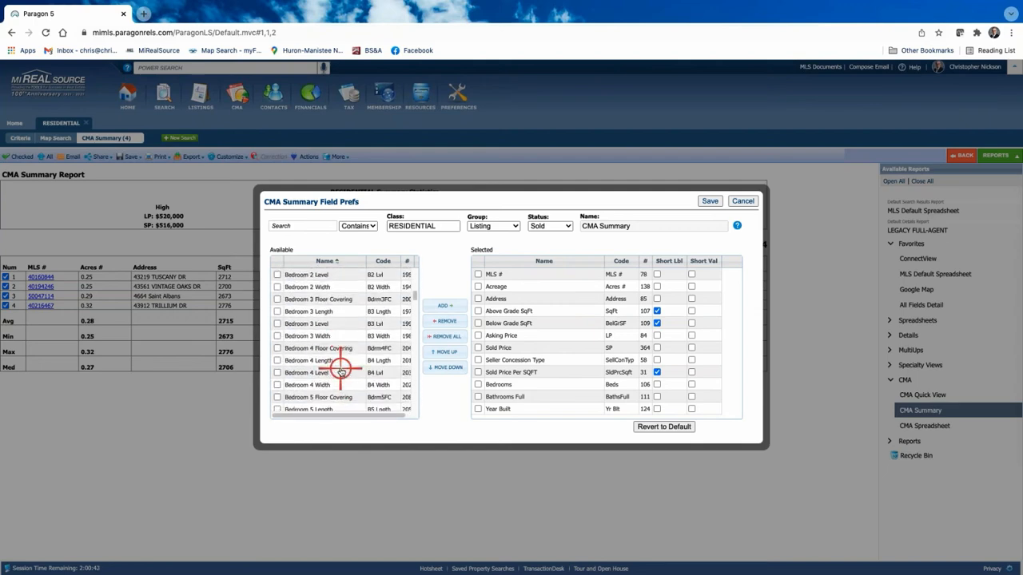
scroll(340, 370, "down", 20)
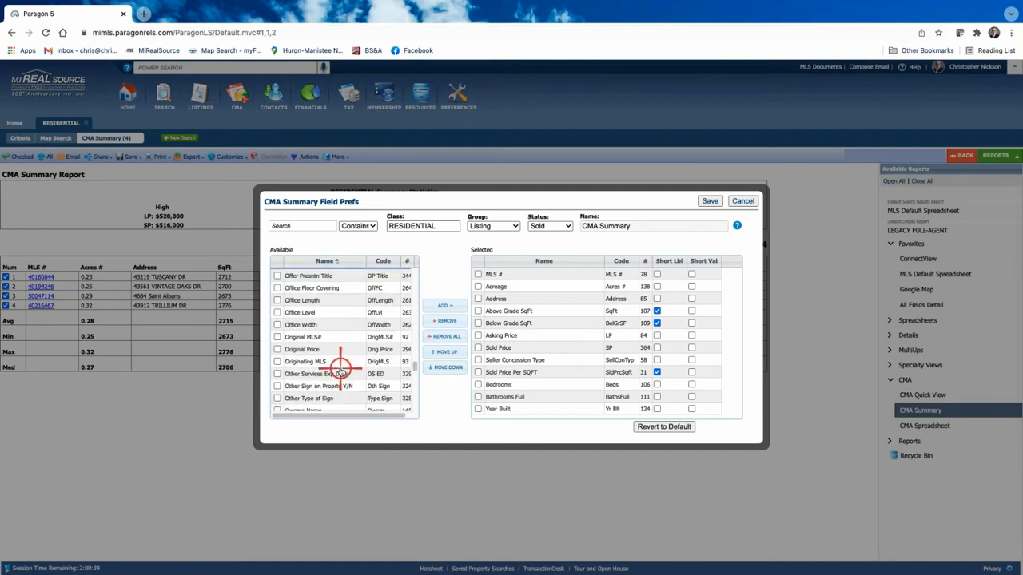
left_click(320, 318)
scroll(320, 312, "up", 5)
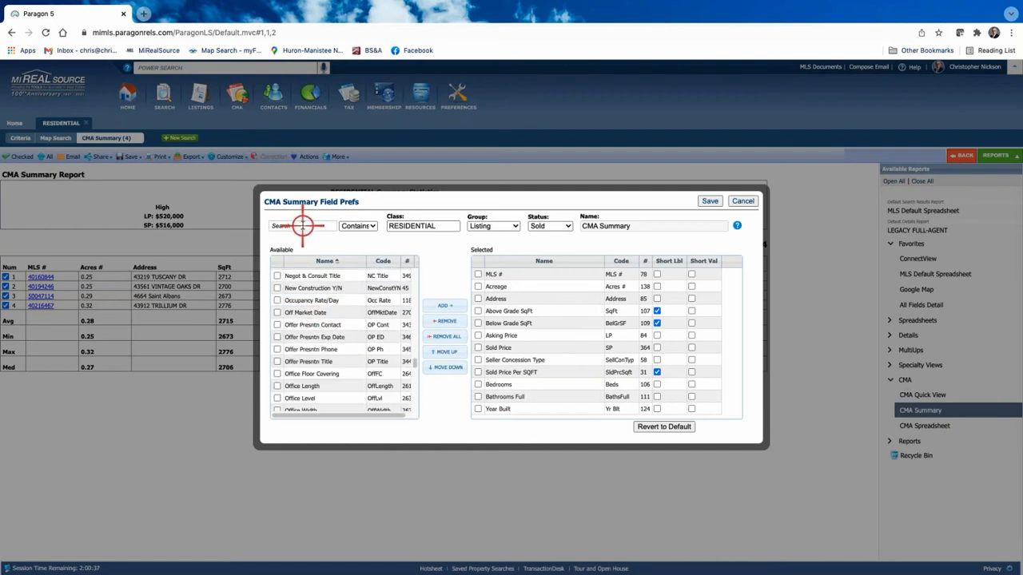
Step: Search available fields for 'sq' and 'bedro', try reordering Bathrooms Full, then save the preferences
left_click(327, 227)
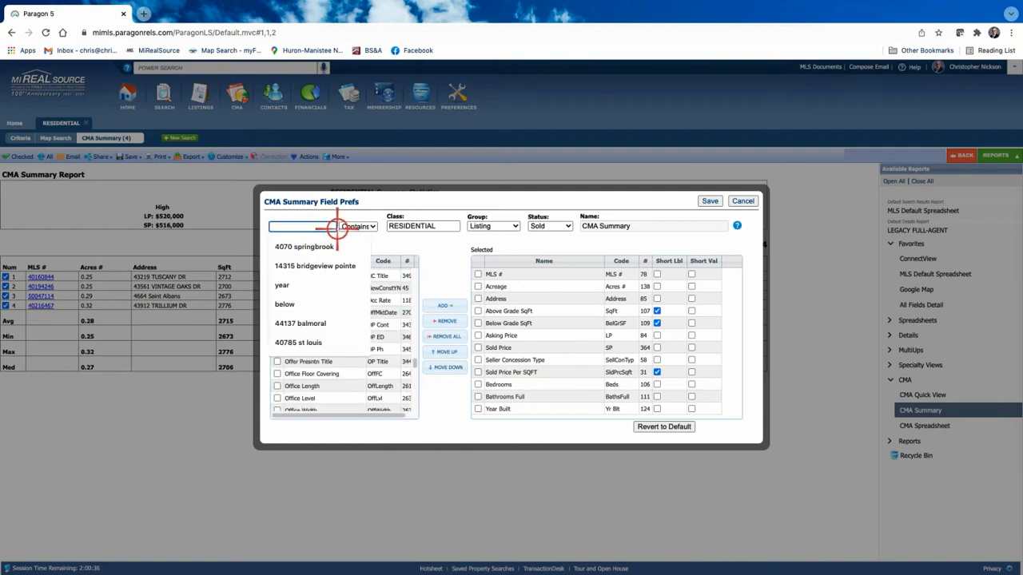
type("squ")
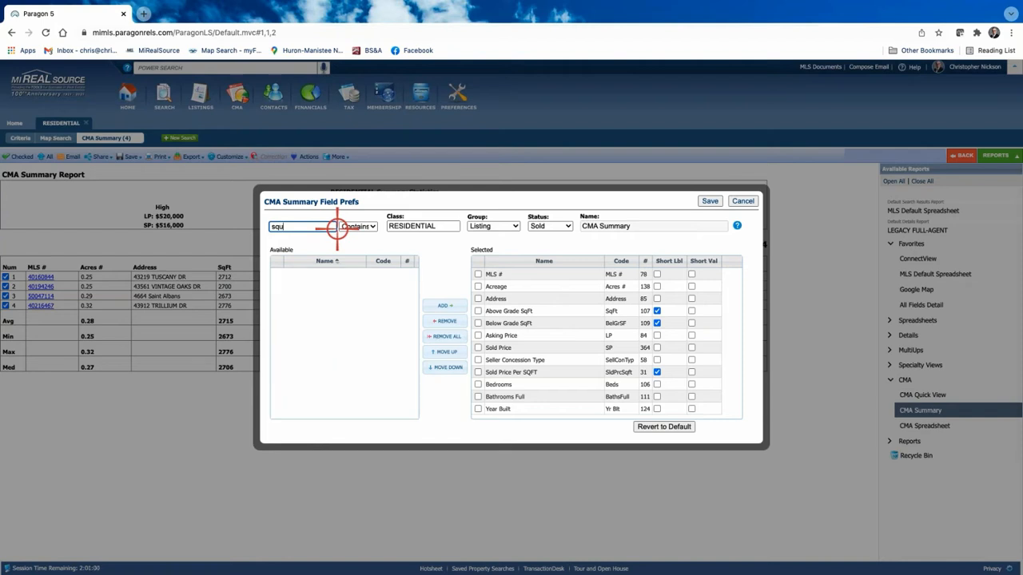
key("BackSpace")
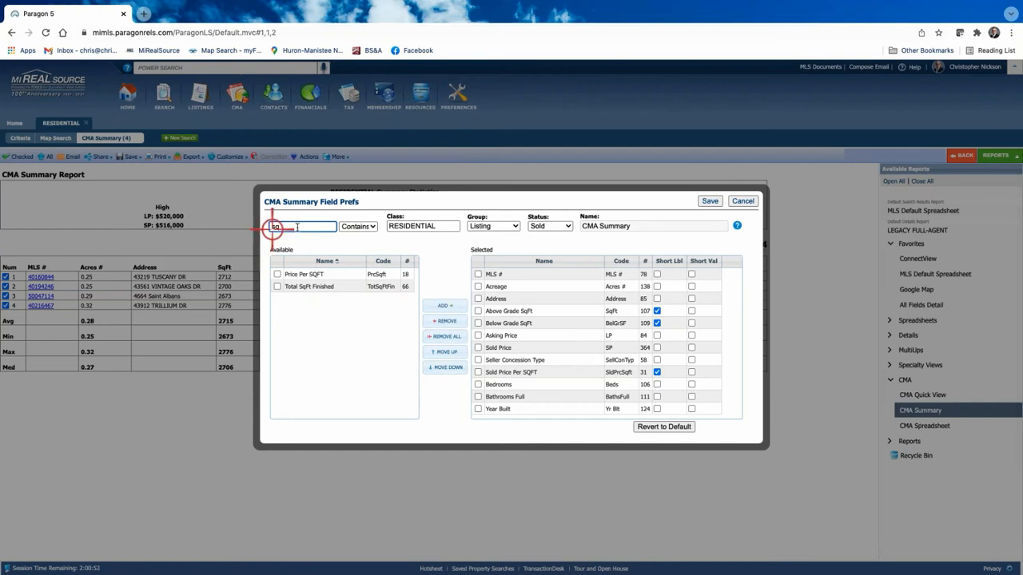
key("BackSpace")
key("BackSpace")
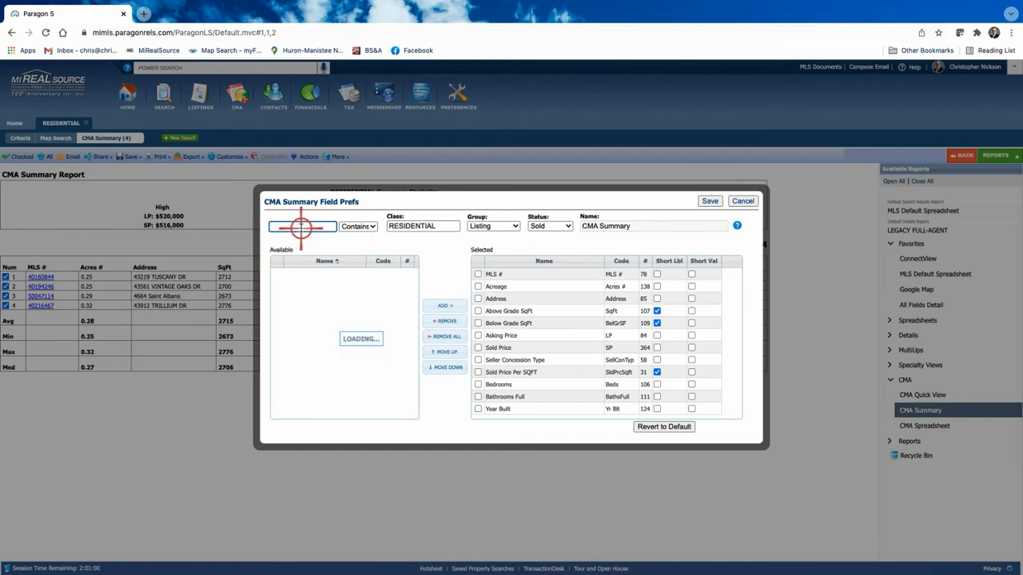
type("bedro")
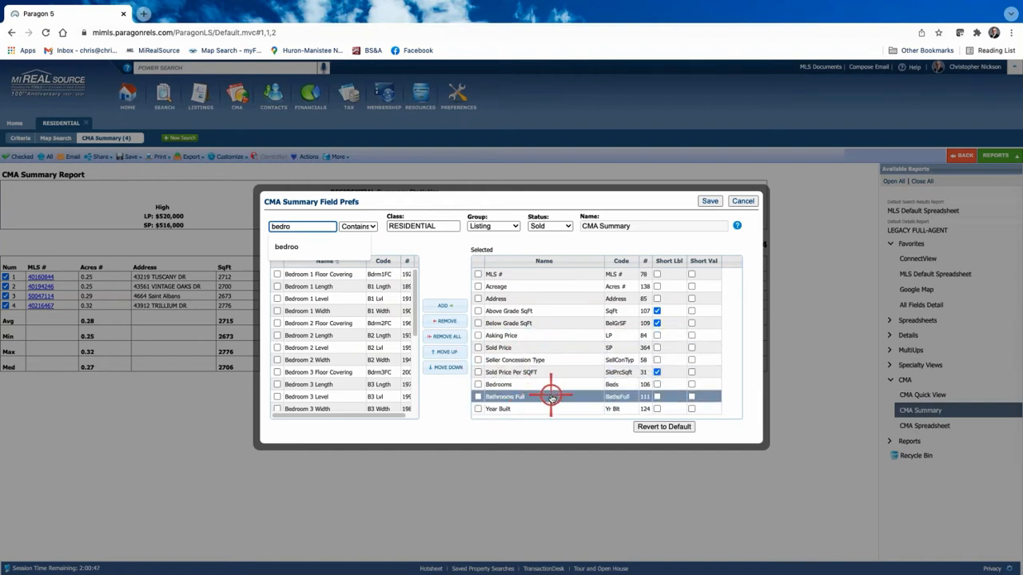
mouse_move(551, 397)
left_mouse_down()
mouse_move(548, 359)
mouse_move(548, 405)
left_mouse_up()
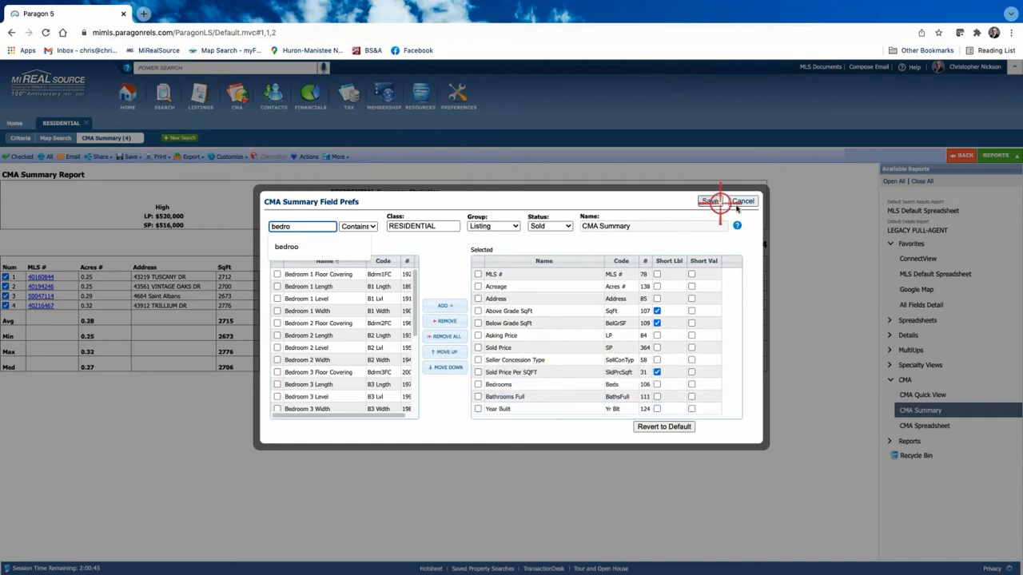
left_click(712, 201)
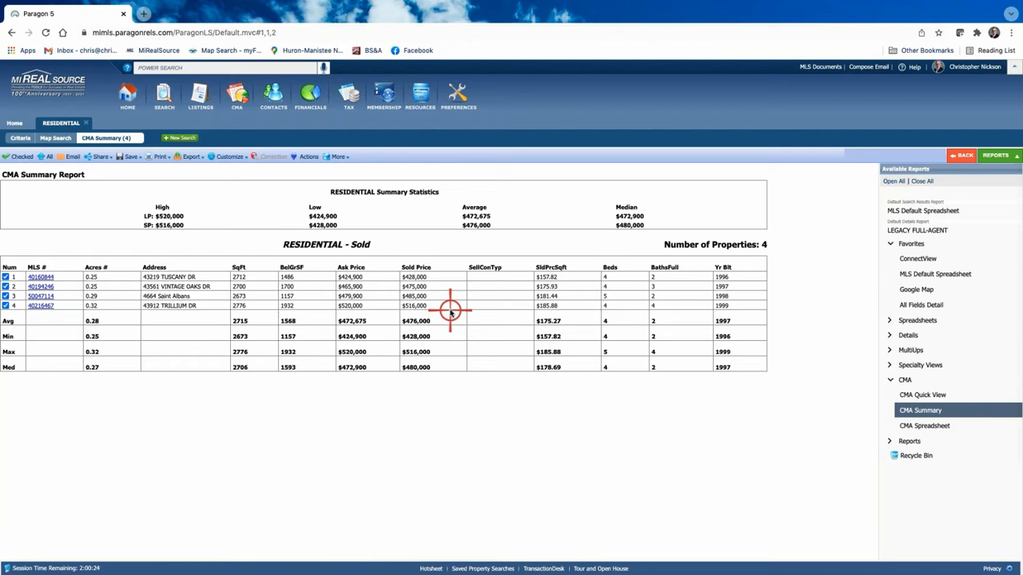
left_click(925, 426)
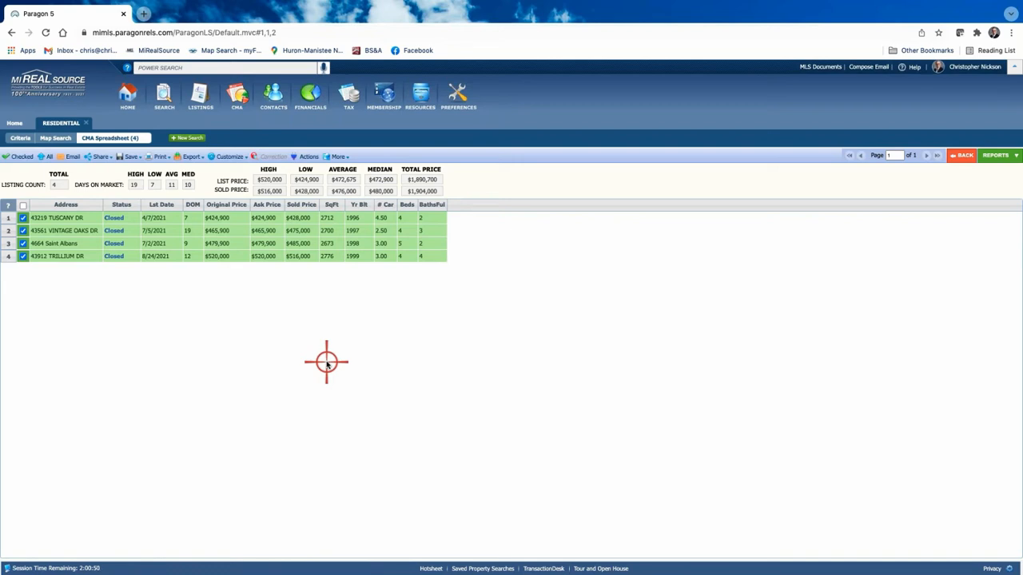
left_click(1000, 155)
left_click(923, 410)
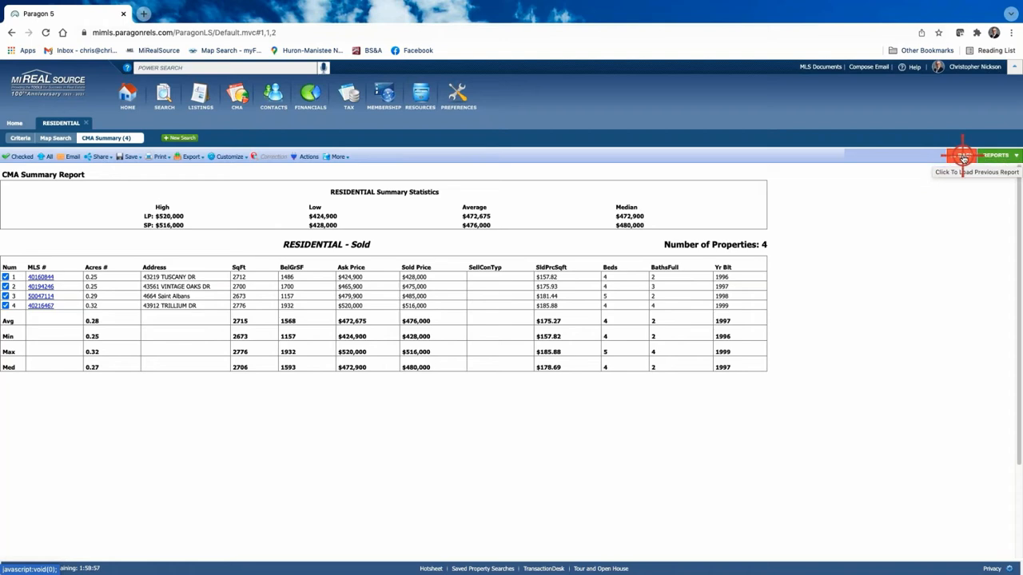
Step: Go back and switch the report to the MLS Default Spreadsheet of the four sold comps
left_click(963, 156)
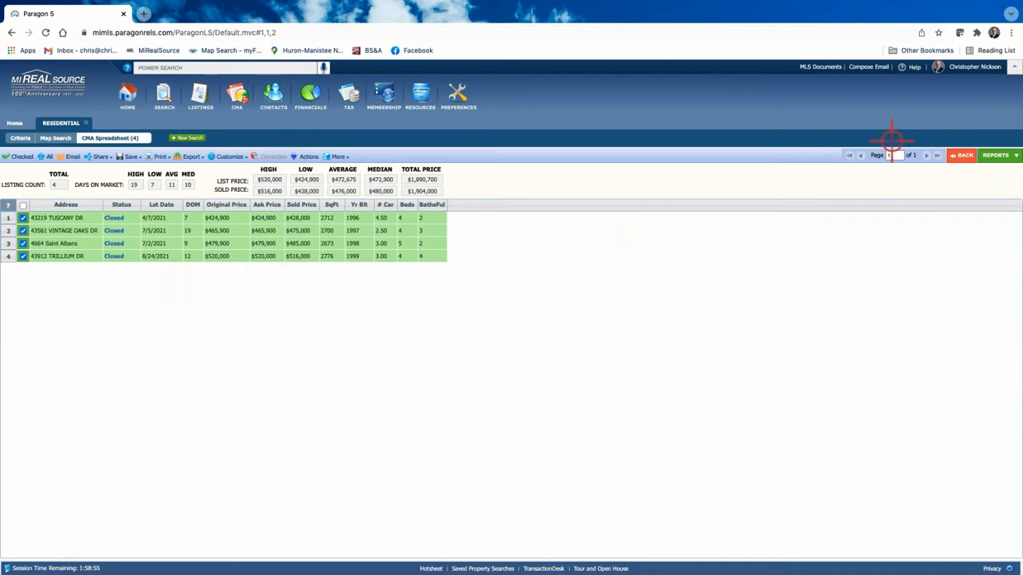
left_click(996, 155)
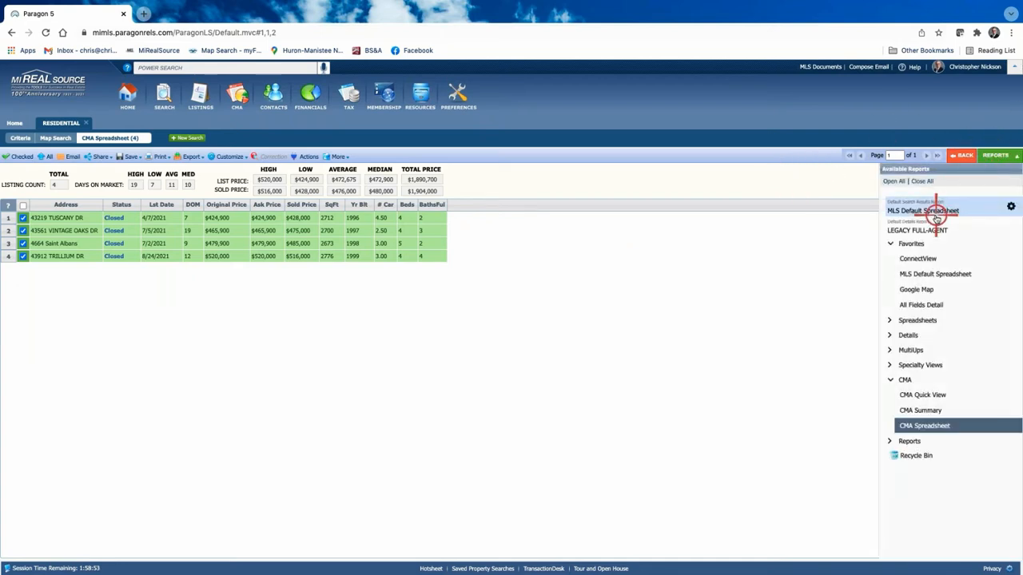
left_click(931, 211)
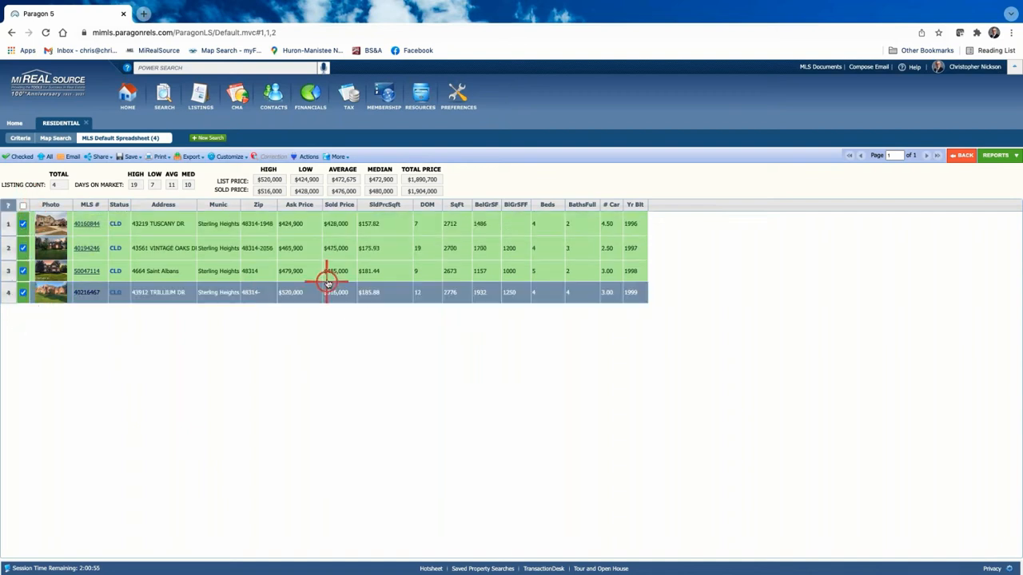
Step: From Actions for the four selected listings, choose Cloud CMA: CMA under Integrated Tools
left_click(306, 157)
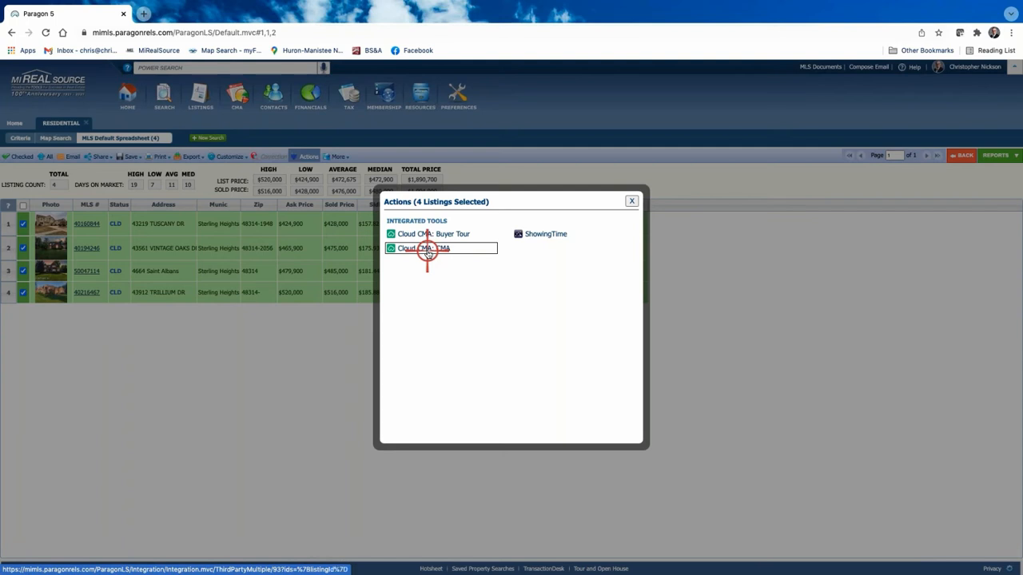
left_click(633, 201)
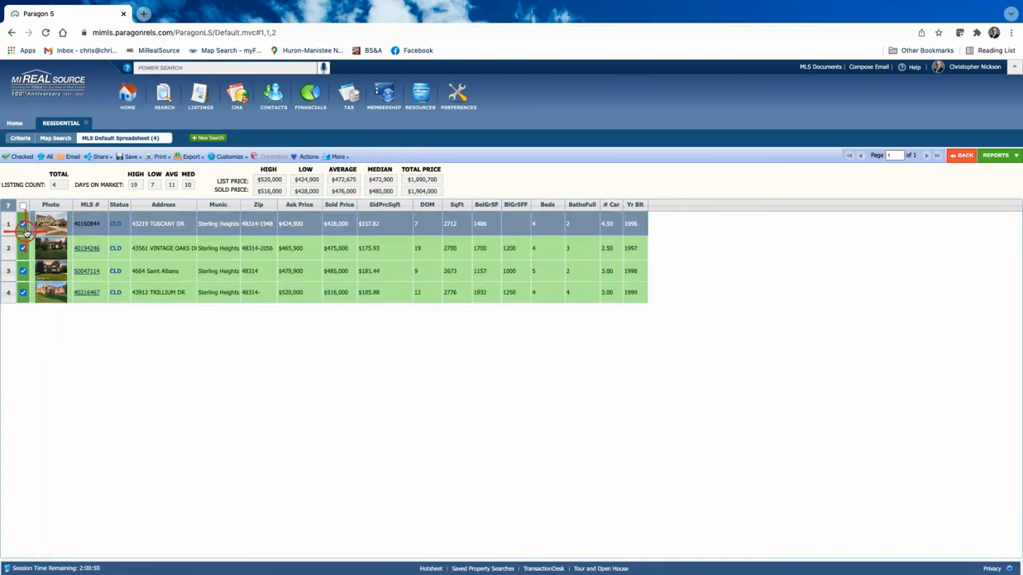
left_click(306, 156)
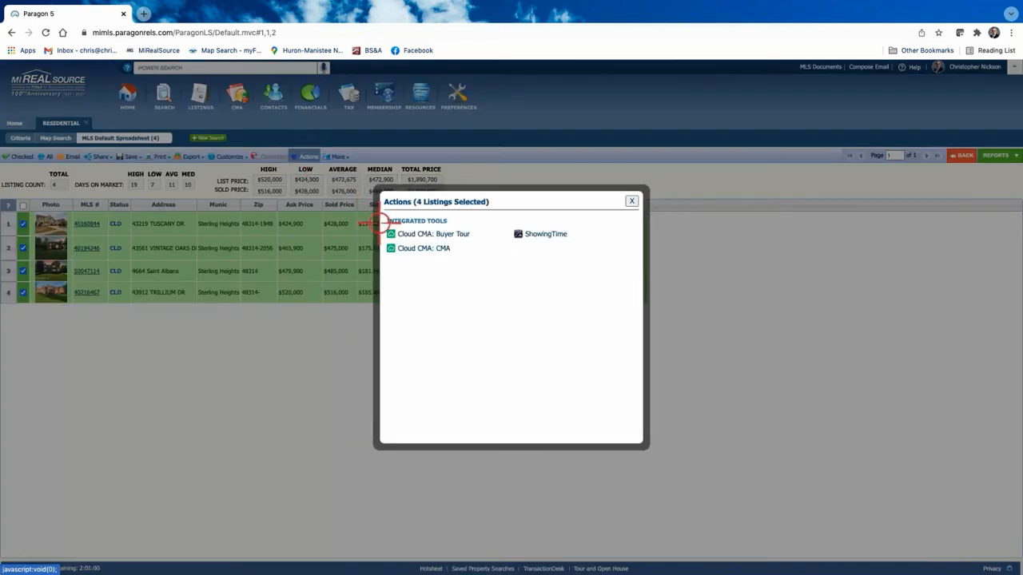
left_click(429, 249)
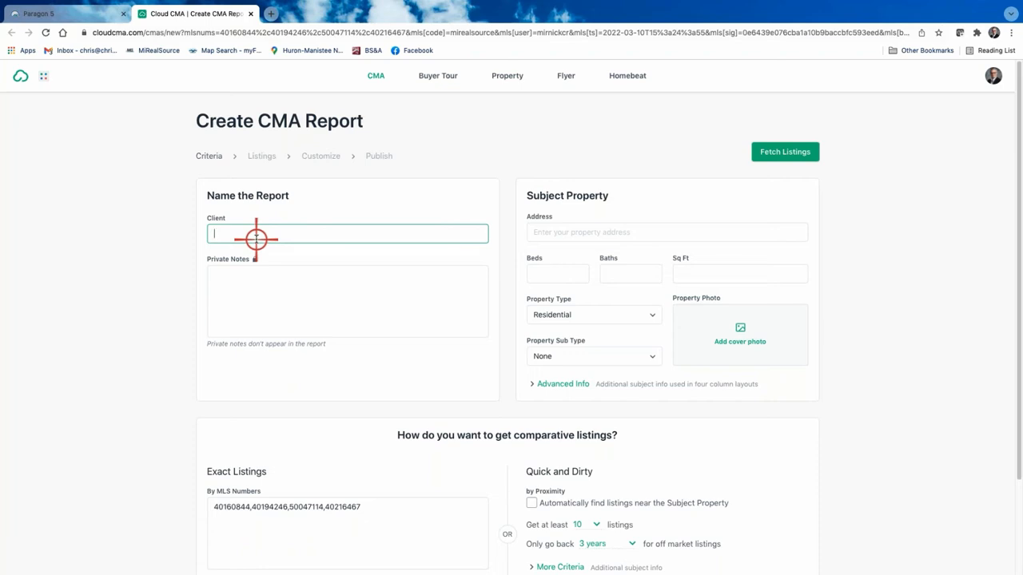
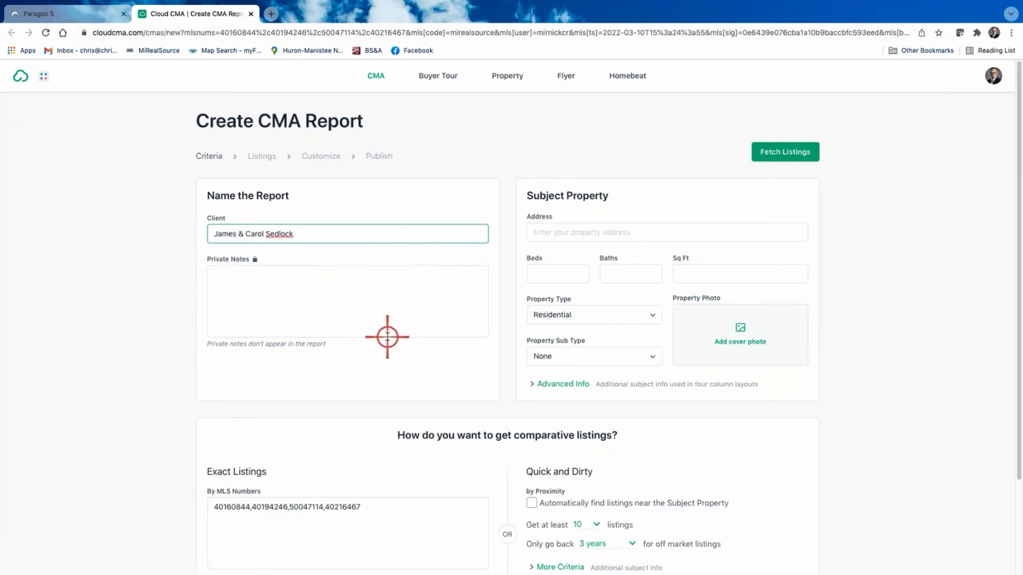
Step: Enter the clients' names in the Client field, with the four comps' MLS numbers as exact listings
scroll(386, 337, "down", 3)
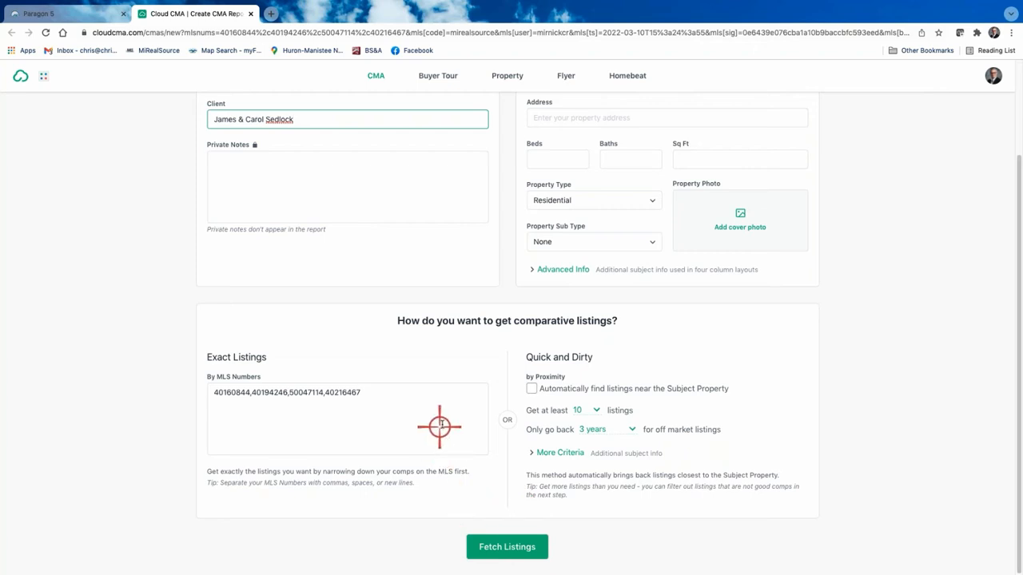
scroll(441, 421, "up", 2)
Step: Enter the subject property's address and select the matching suggestion
left_click(553, 233)
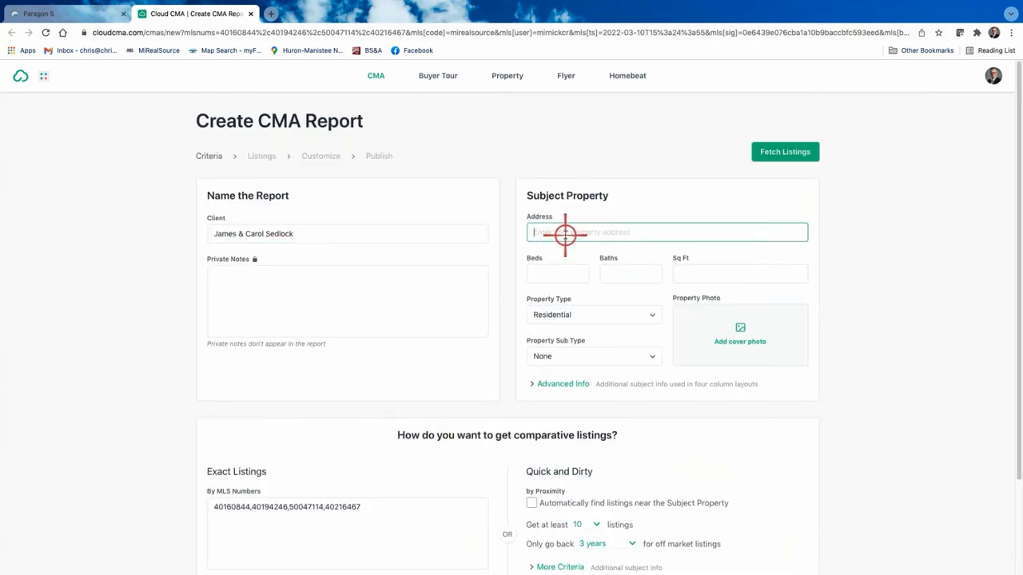
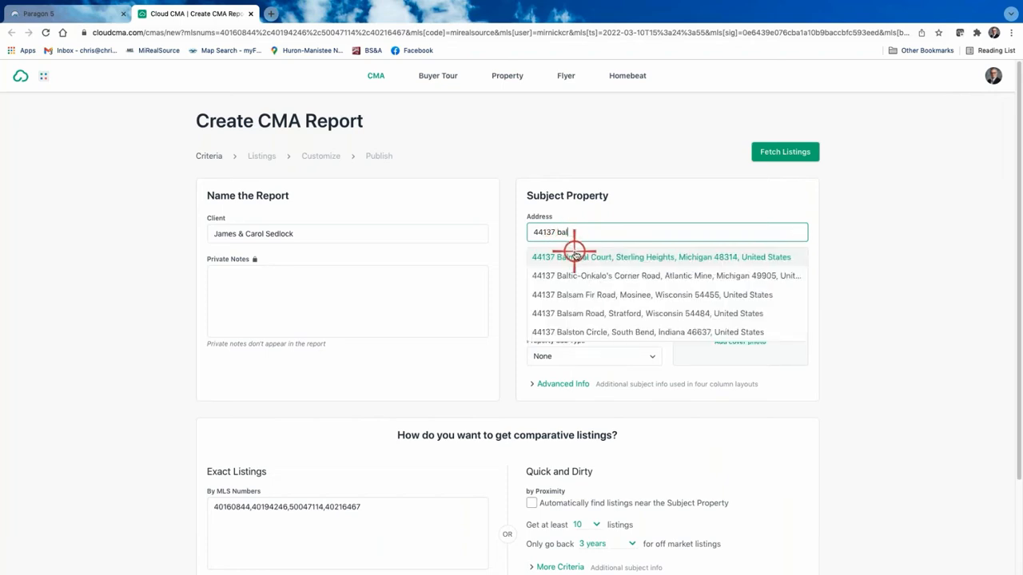
left_click(577, 258)
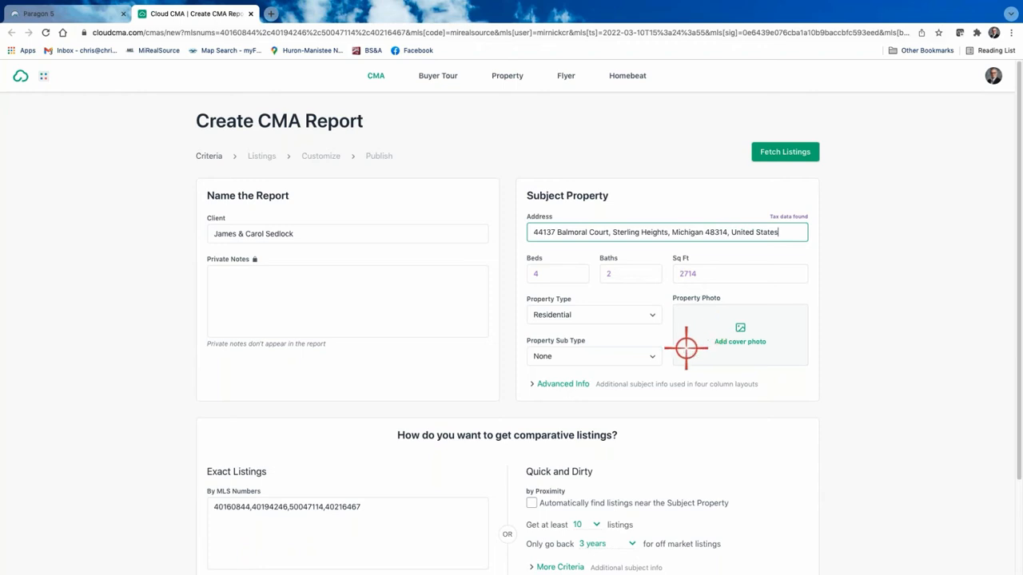
Step: Expand Advanced Info for lot size and tax details, then fetch the four comparable listings
left_click(563, 384)
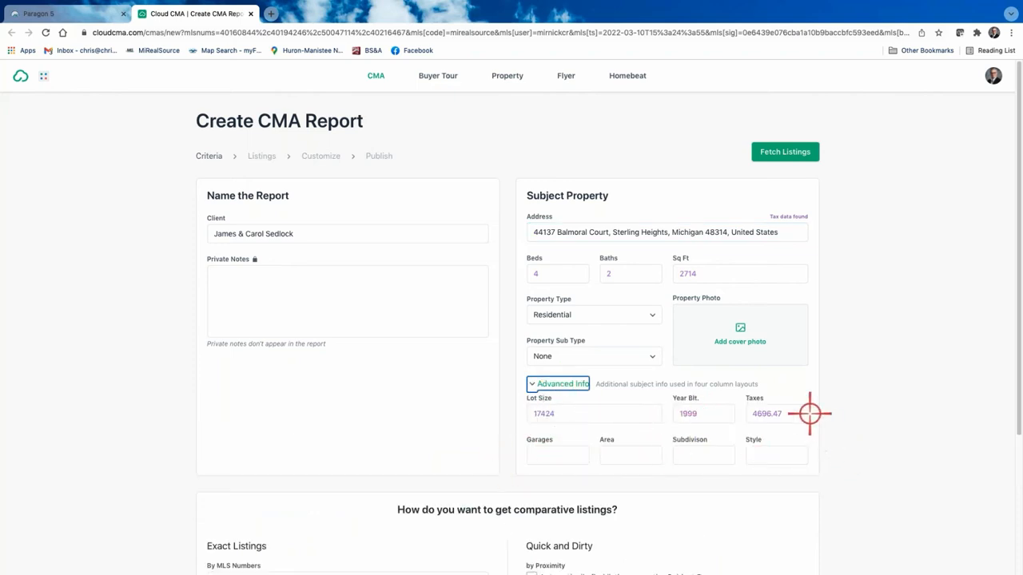
scroll(801, 467, "down", 3)
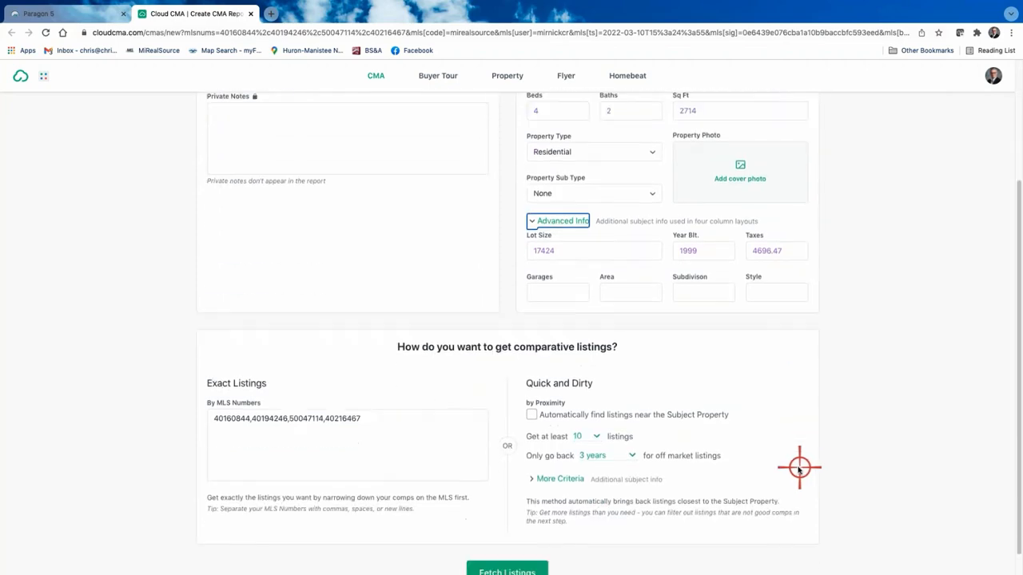
scroll(776, 464, "up", 4)
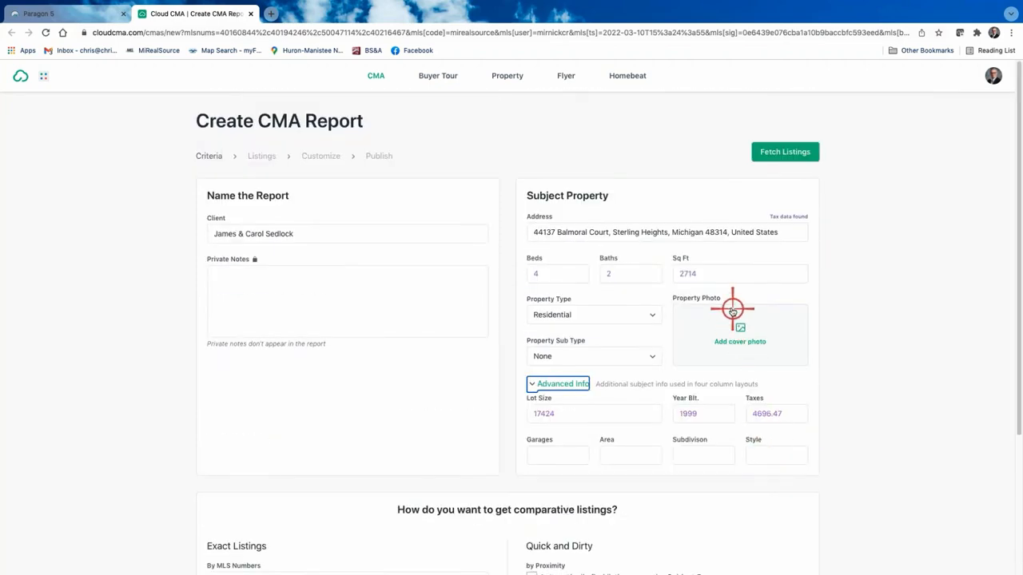
scroll(726, 297, "down", 3)
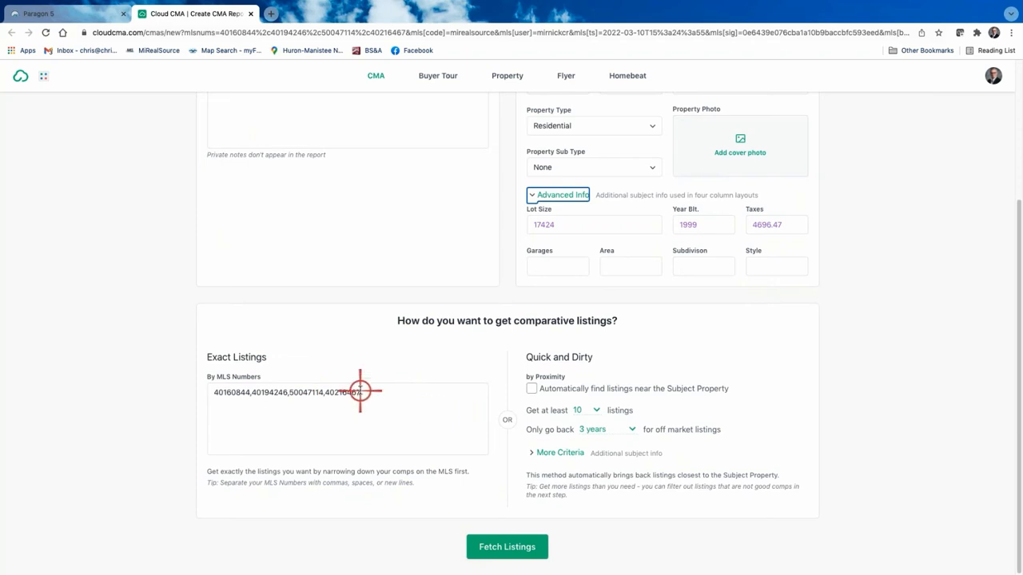
left_click(509, 547)
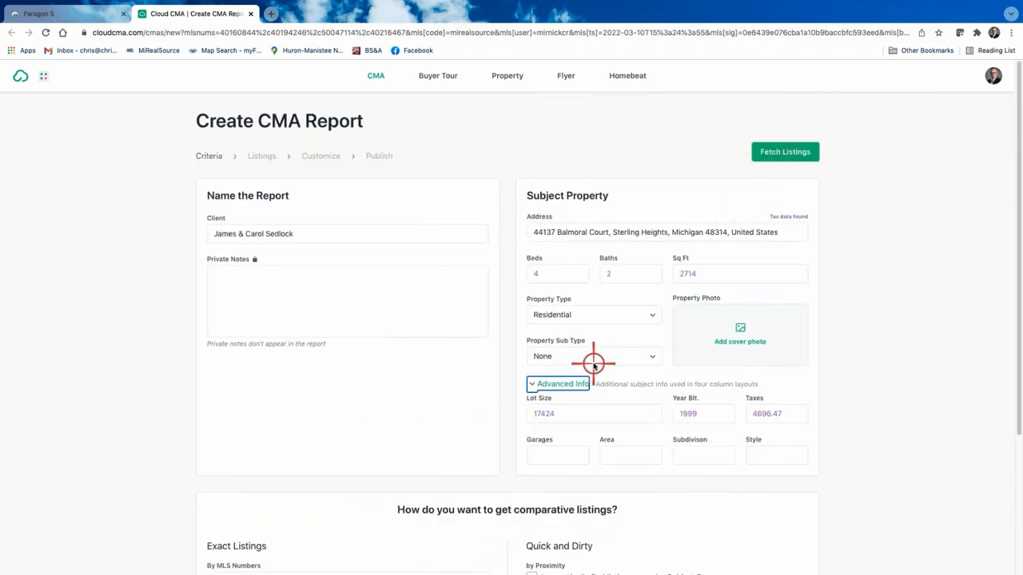
scroll(559, 391, "down", 3)
left_click(516, 548)
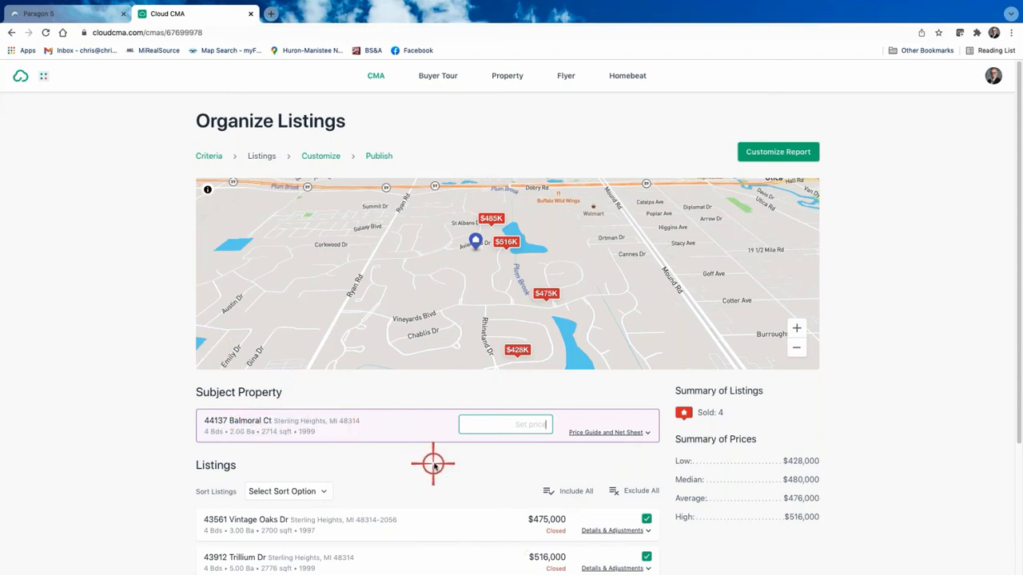
Step: View the subject property (4 bed, 2 bath, 2,714 sq ft, built 1999) and the four sold comps
scroll(631, 306, "down", 2)
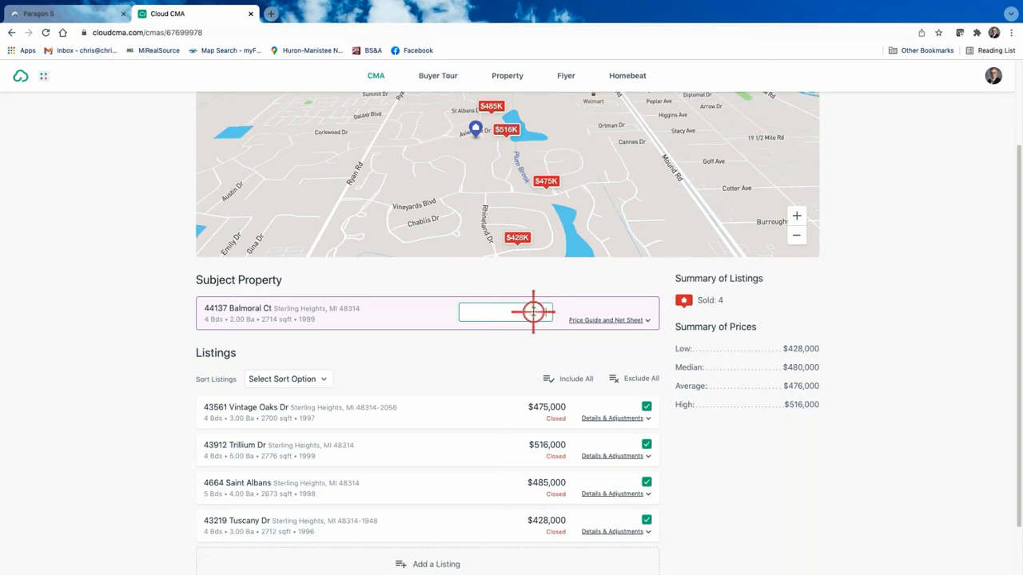
left_click(620, 320)
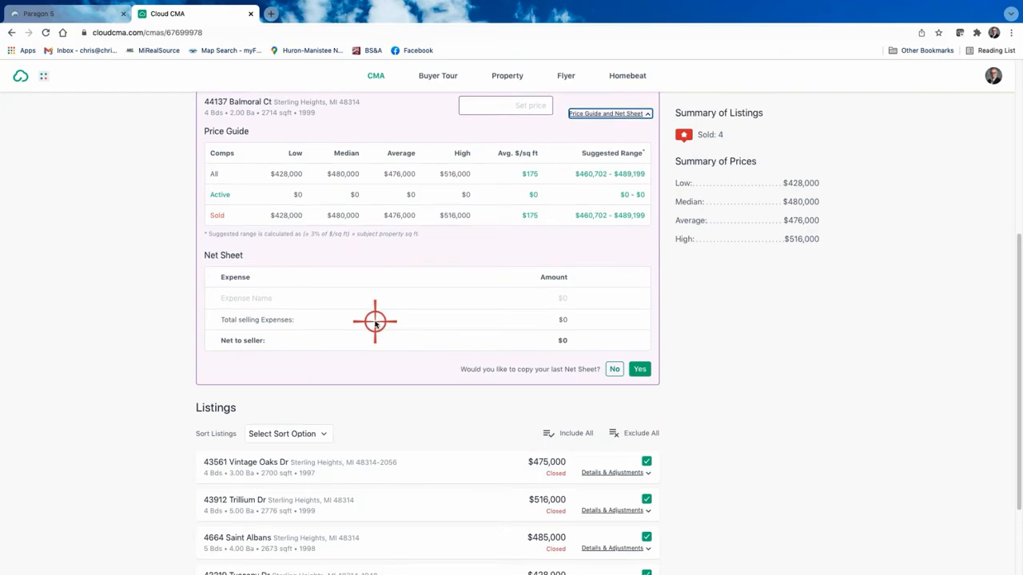
scroll(742, 331, "up", 4)
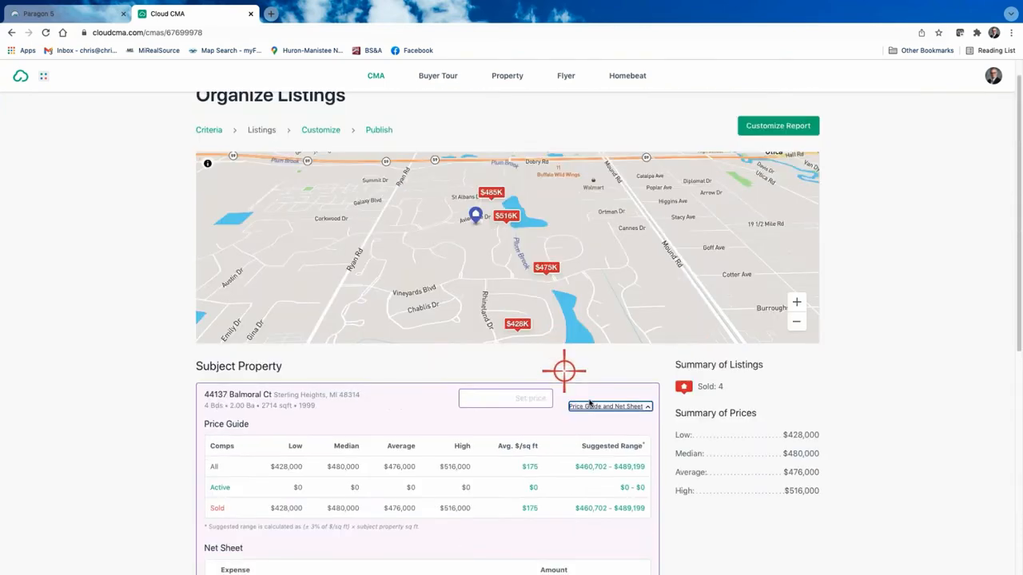
scroll(598, 386, "down", 5)
scroll(322, 304, "down", 1)
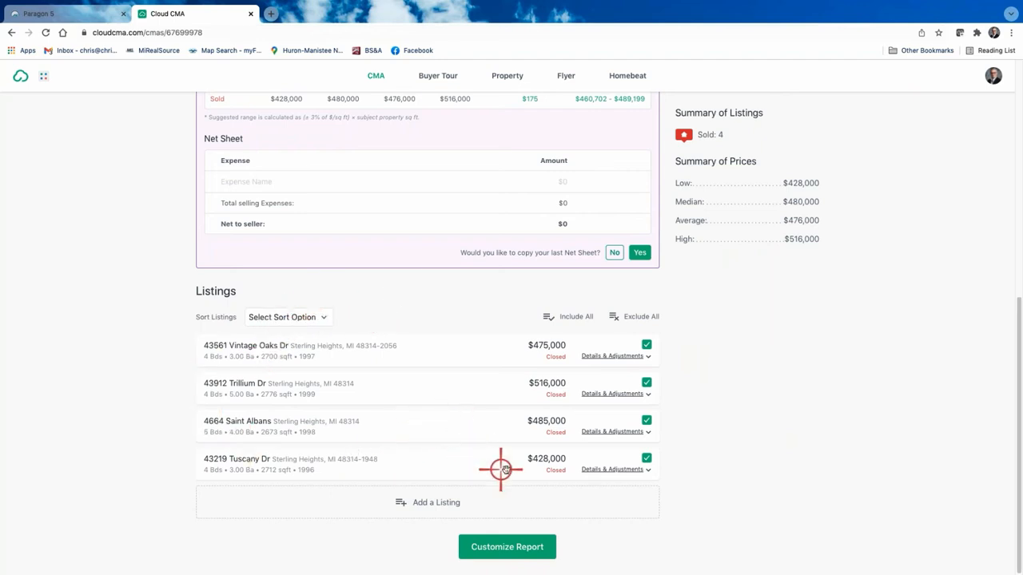
Step: Sort the comps by Sold Price ascending, from $428,000 to $516,000
left_click(322, 317)
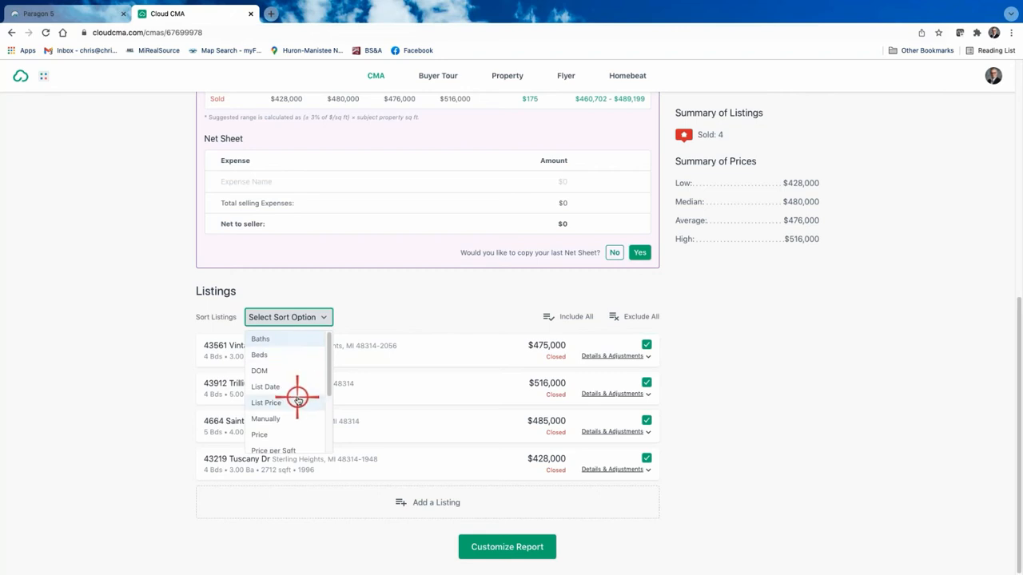
scroll(285, 396, "down", 2)
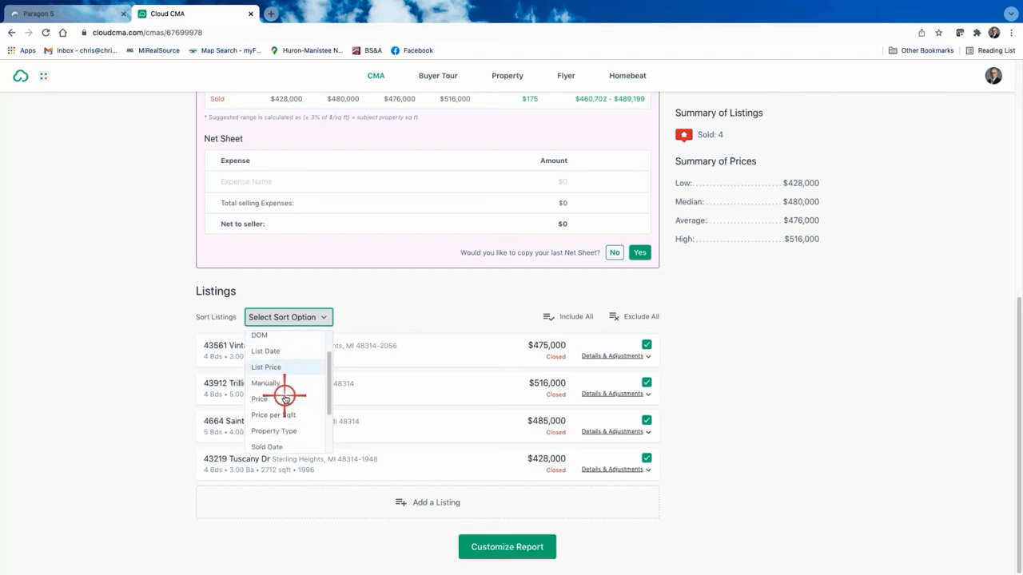
scroll(285, 397, "down", 3)
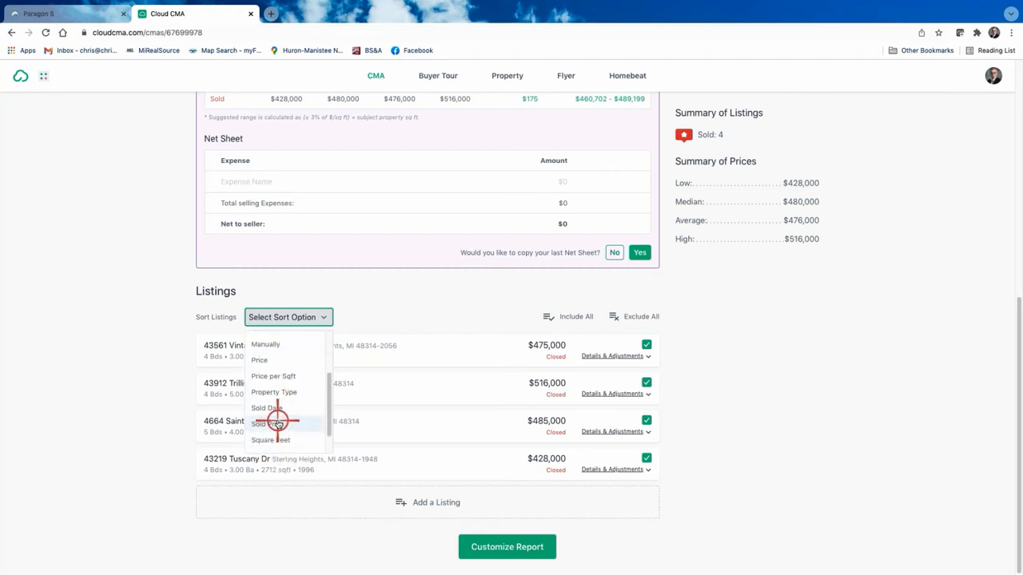
left_click(276, 423)
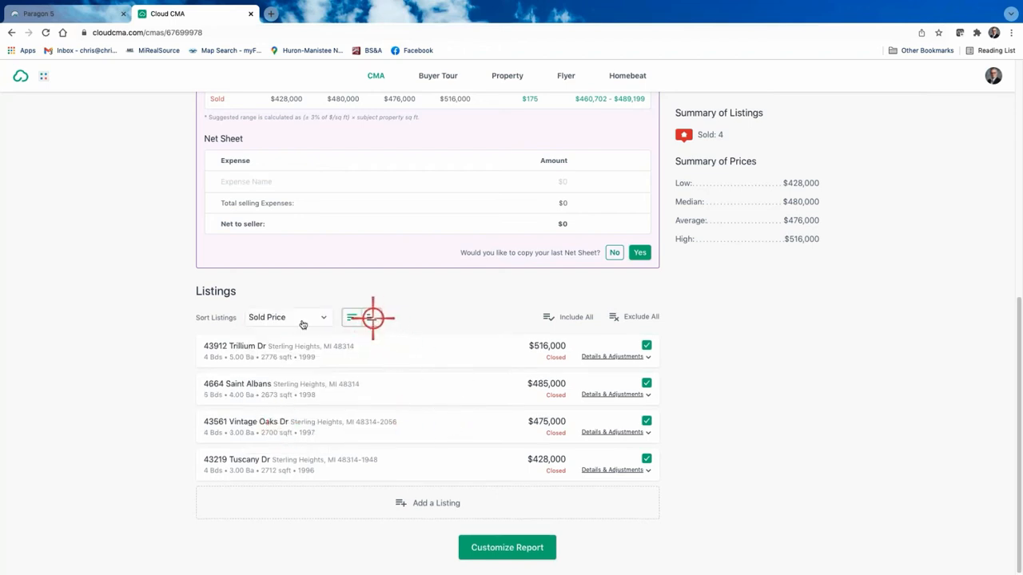
left_click(366, 317)
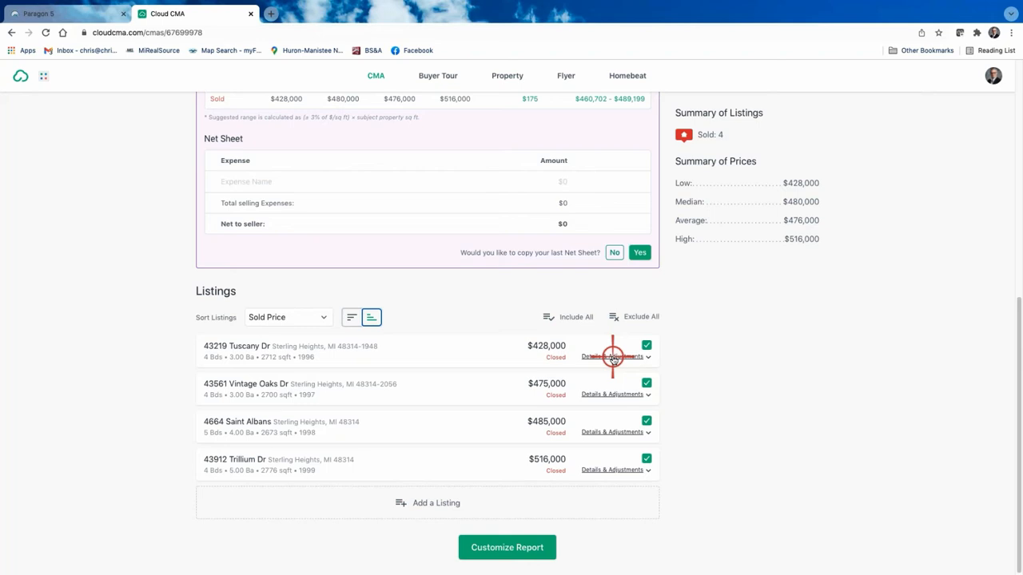
left_click(613, 357)
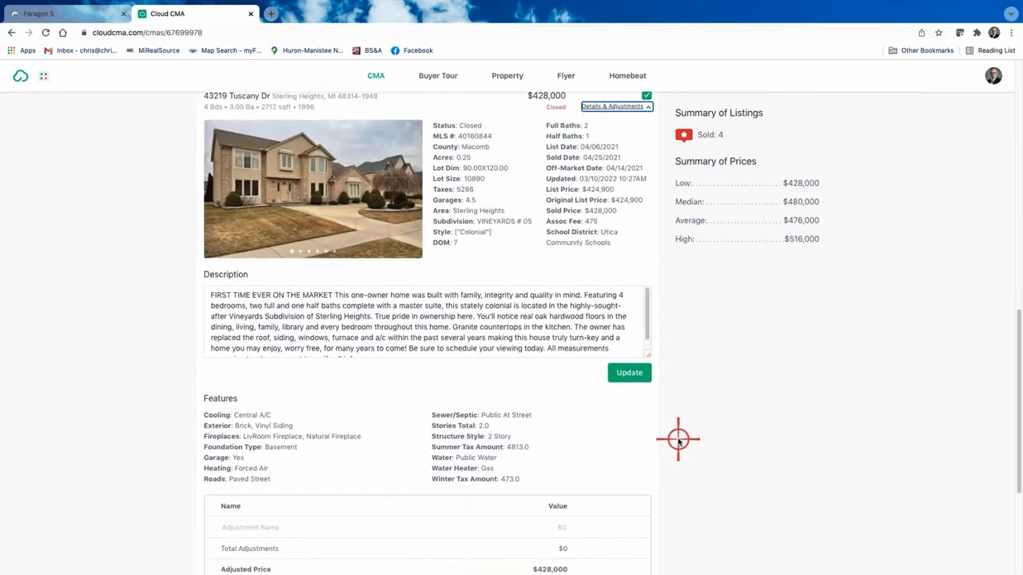
scroll(678, 438, "down", 2)
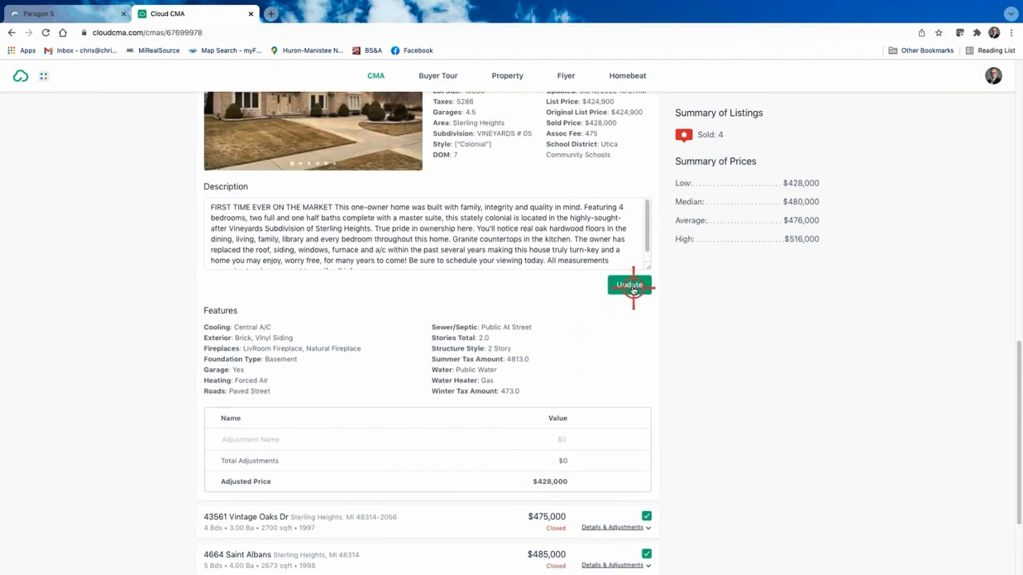
scroll(633, 290, "up", 3)
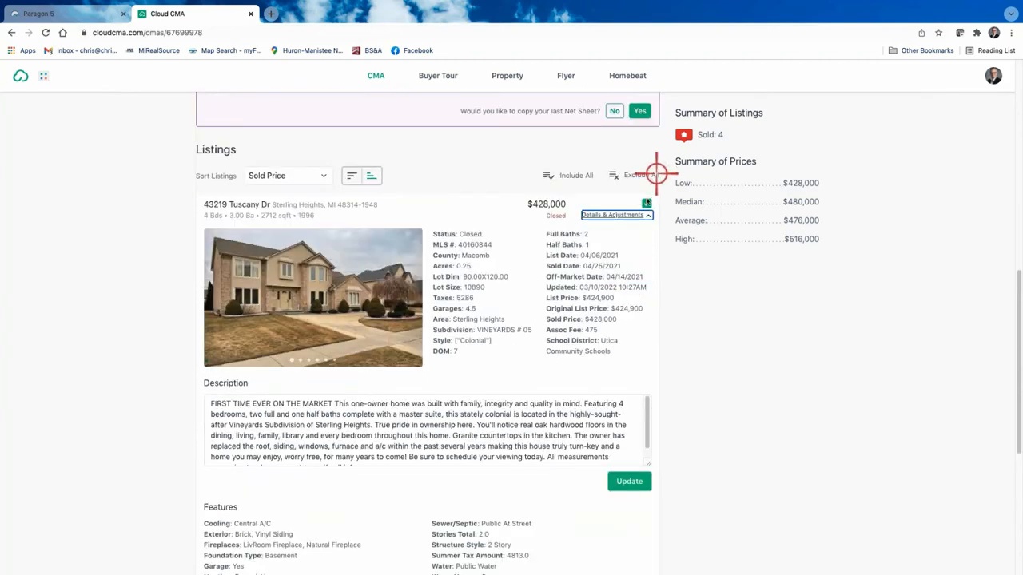
left_click(638, 214)
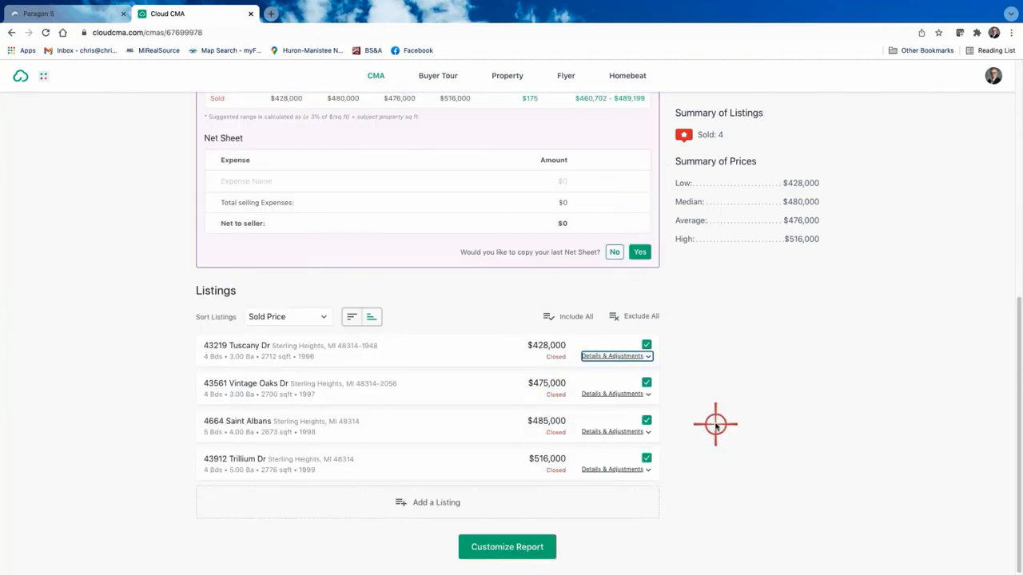
Step: Review the price guide and the four sold listings, then continue to Customize Report
scroll(685, 382, "up", 2)
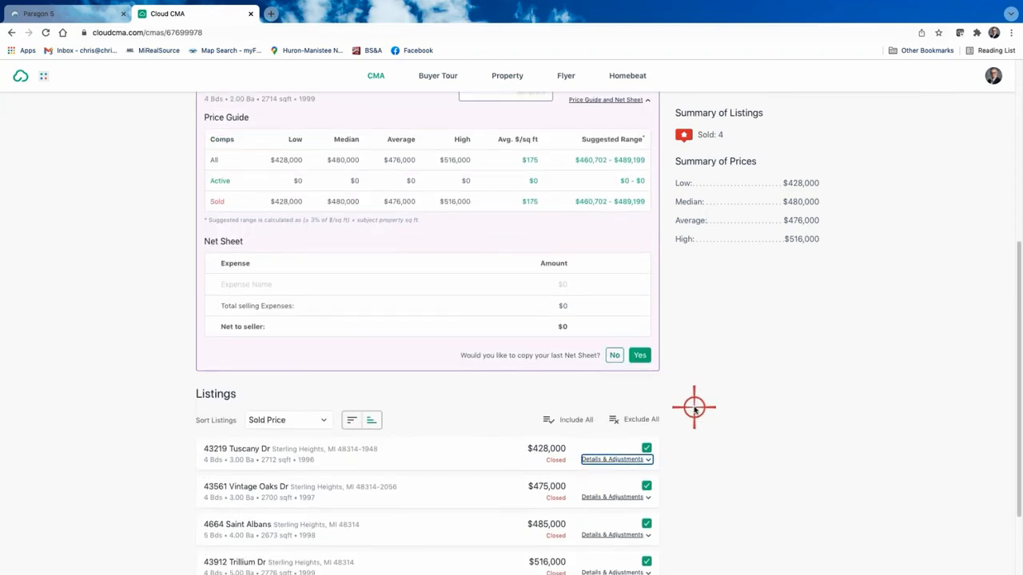
scroll(695, 408, "down", 1)
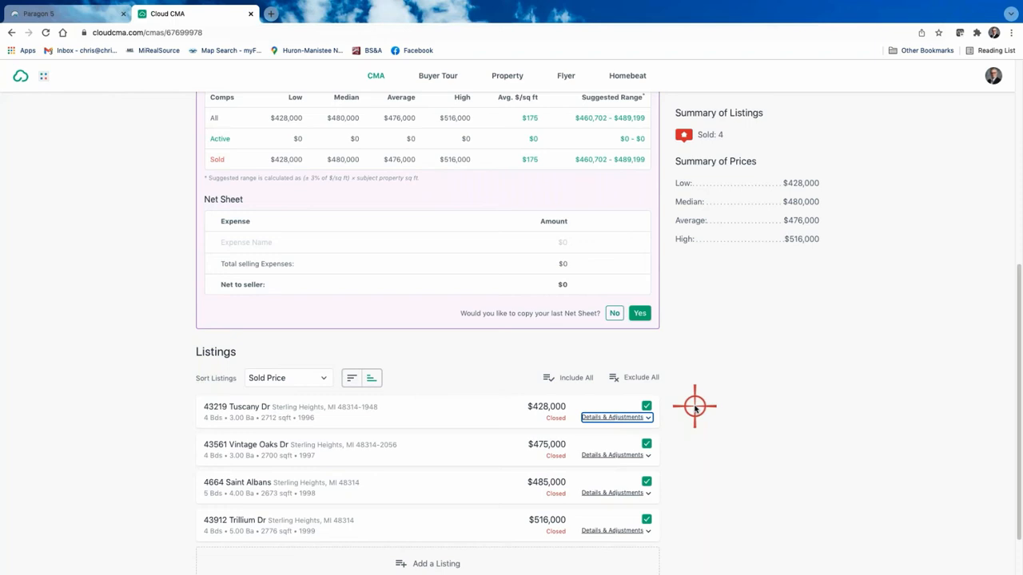
scroll(698, 394, "up", 3)
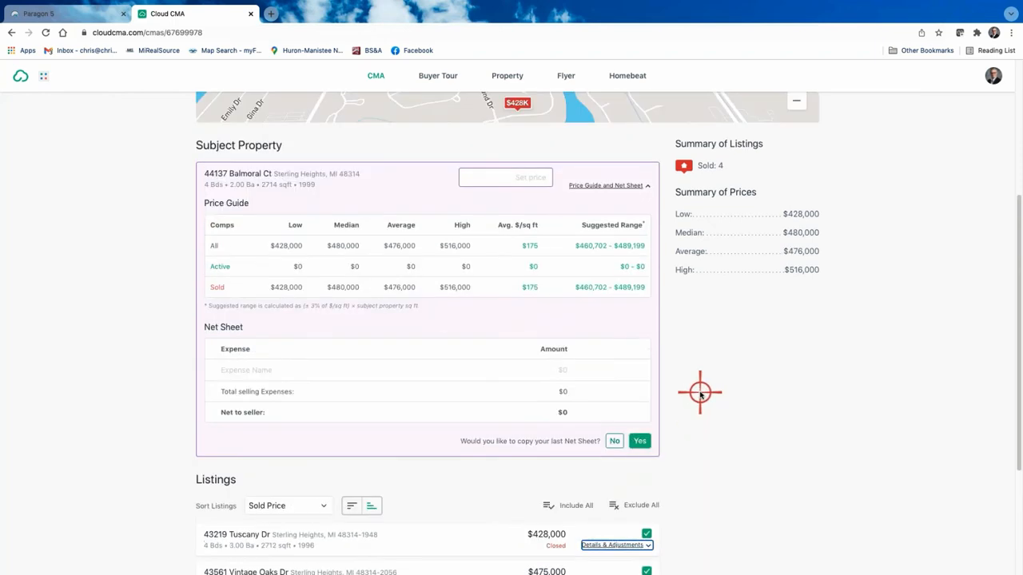
scroll(703, 397, "down", 4)
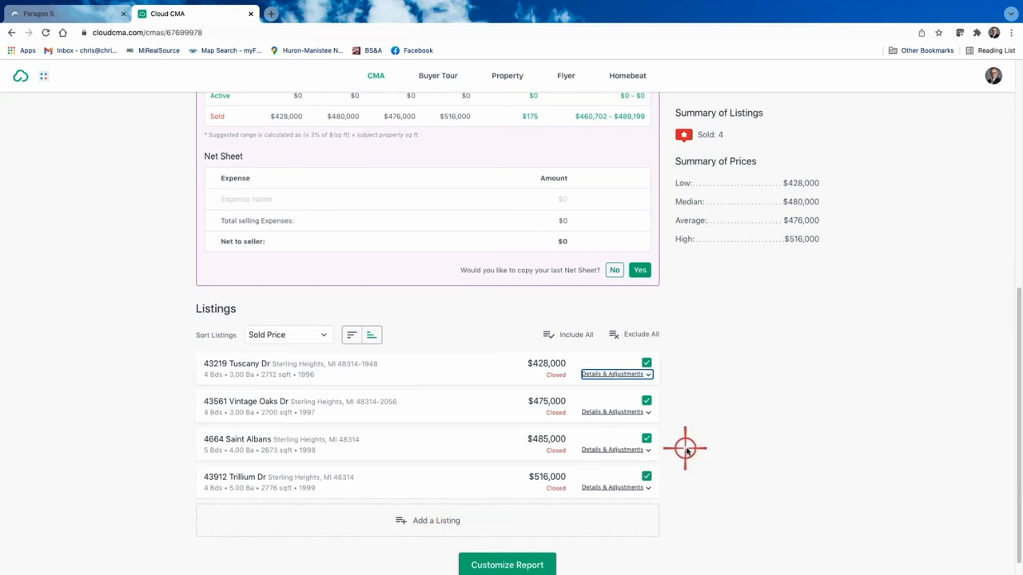
scroll(712, 447, "down", 1)
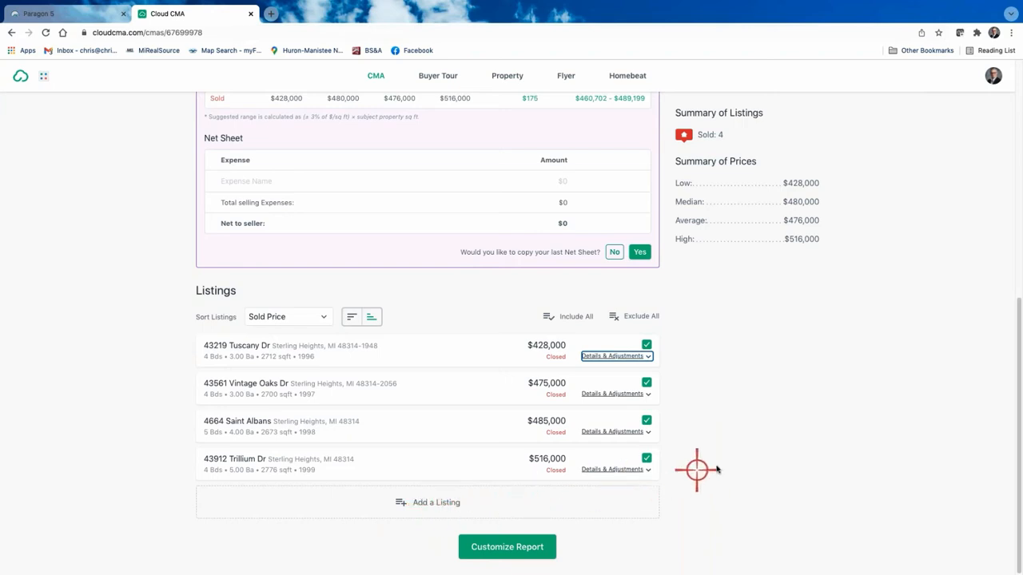
scroll(700, 416, "up", 5)
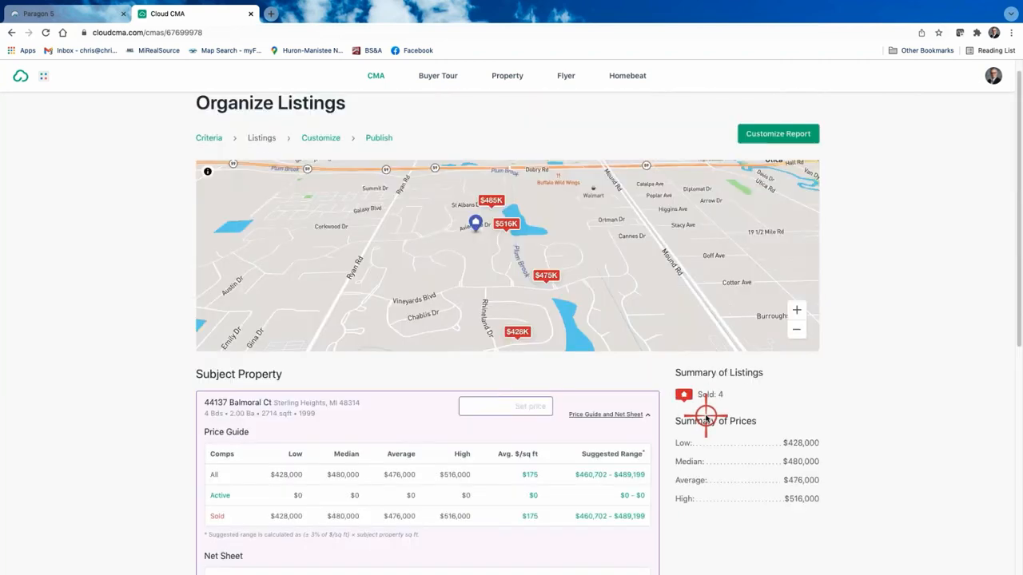
scroll(706, 418, "down", 1)
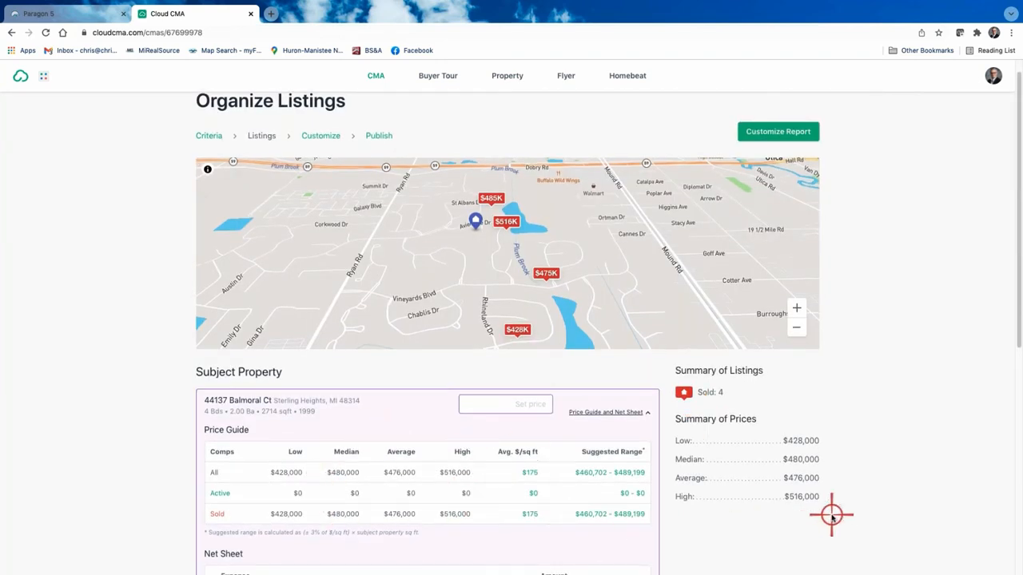
scroll(835, 511, "down", 1)
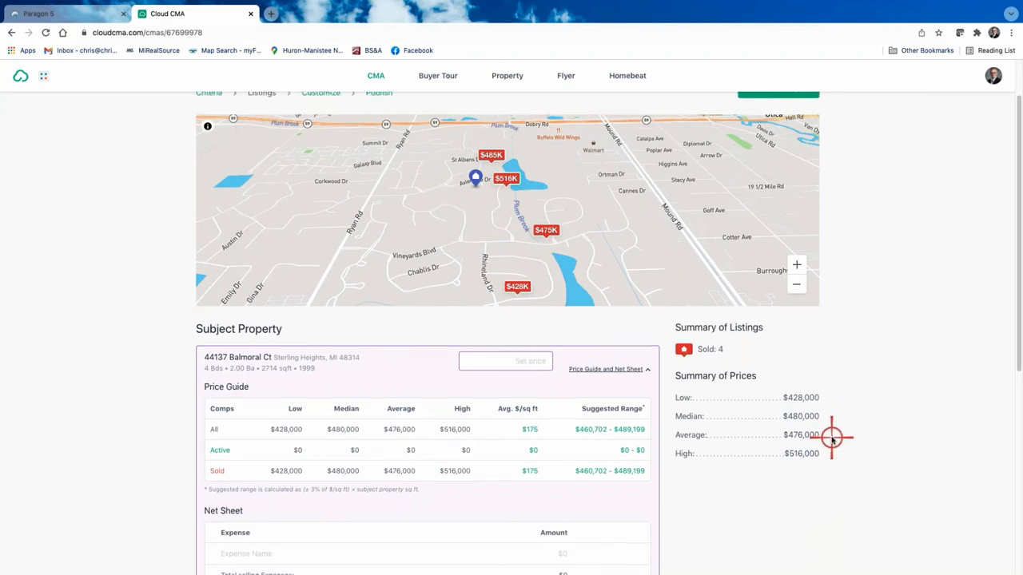
scroll(831, 436, "up", 2)
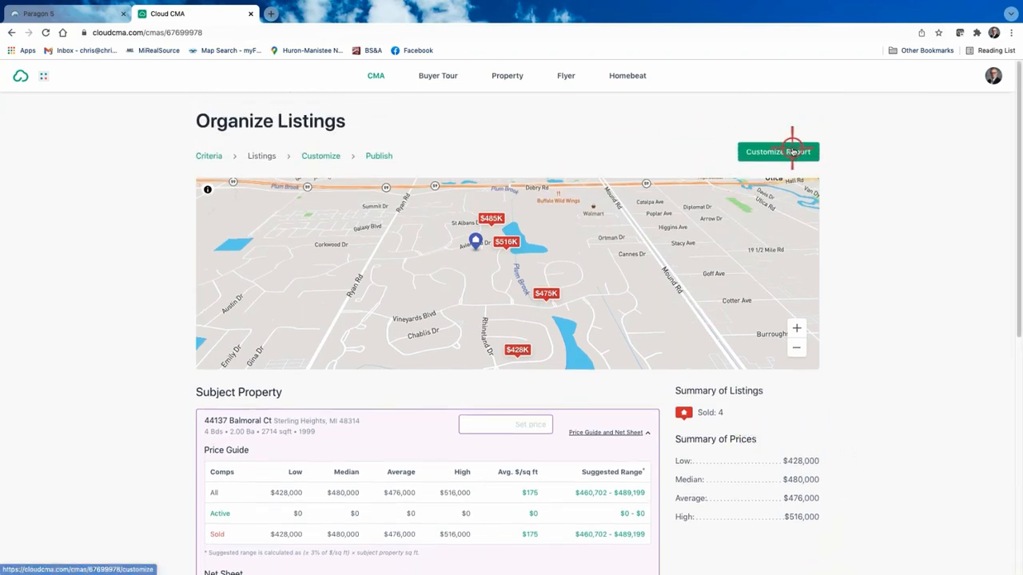
scroll(851, 260, "down", 10)
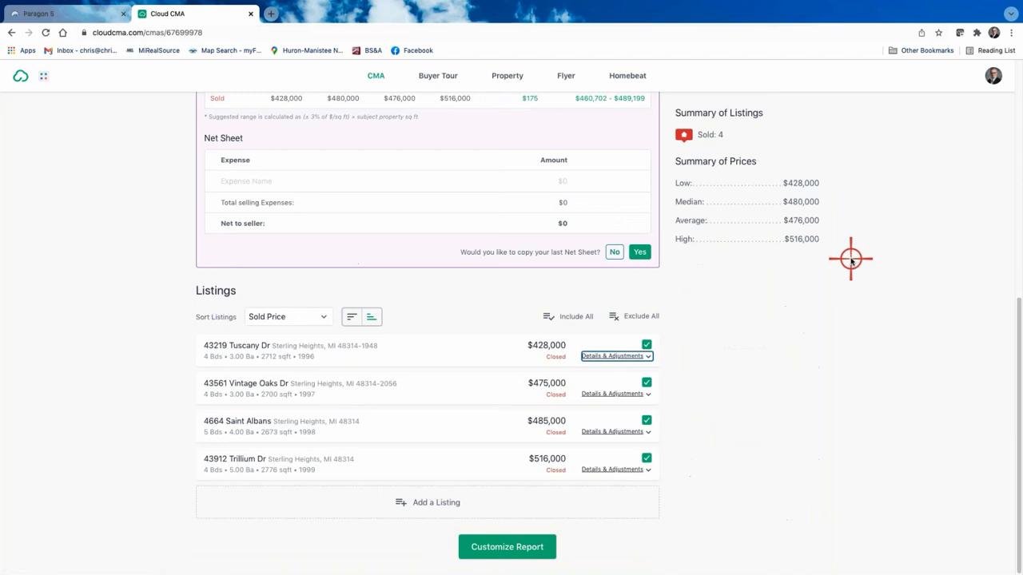
left_click(518, 548)
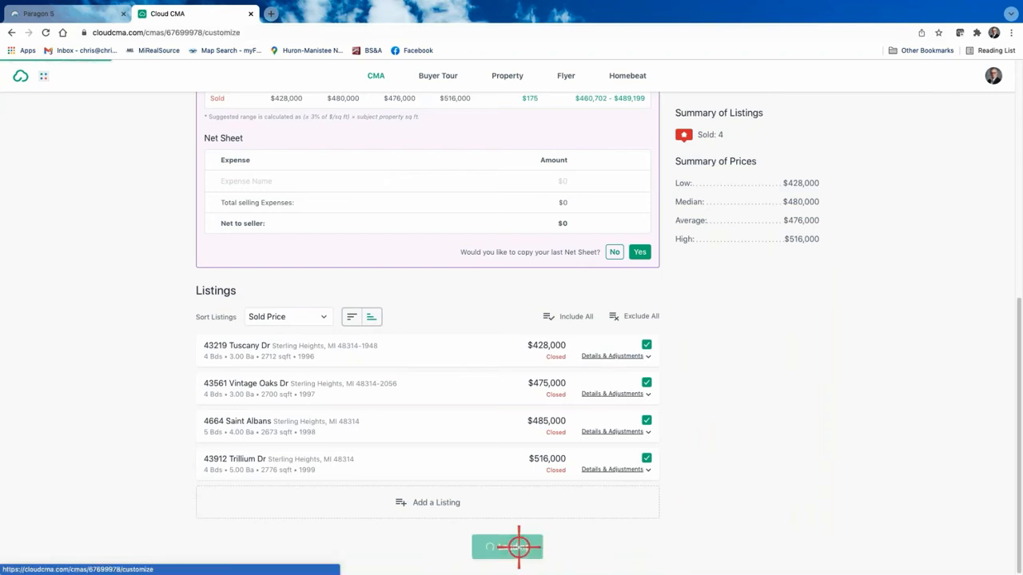
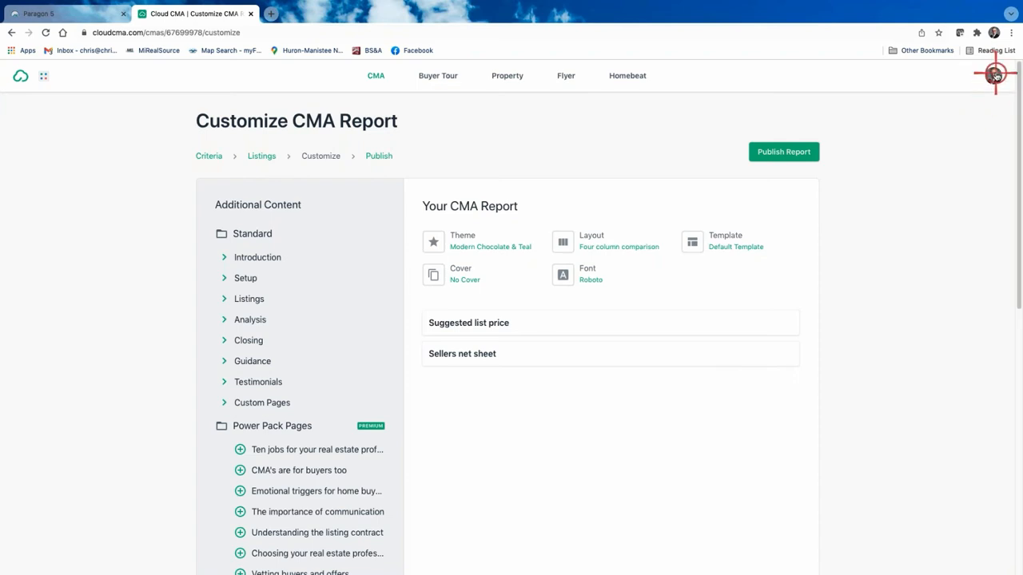
Step: Go to Custom Pages from the account menu and scroll to the Custom Pages List
left_click(994, 75)
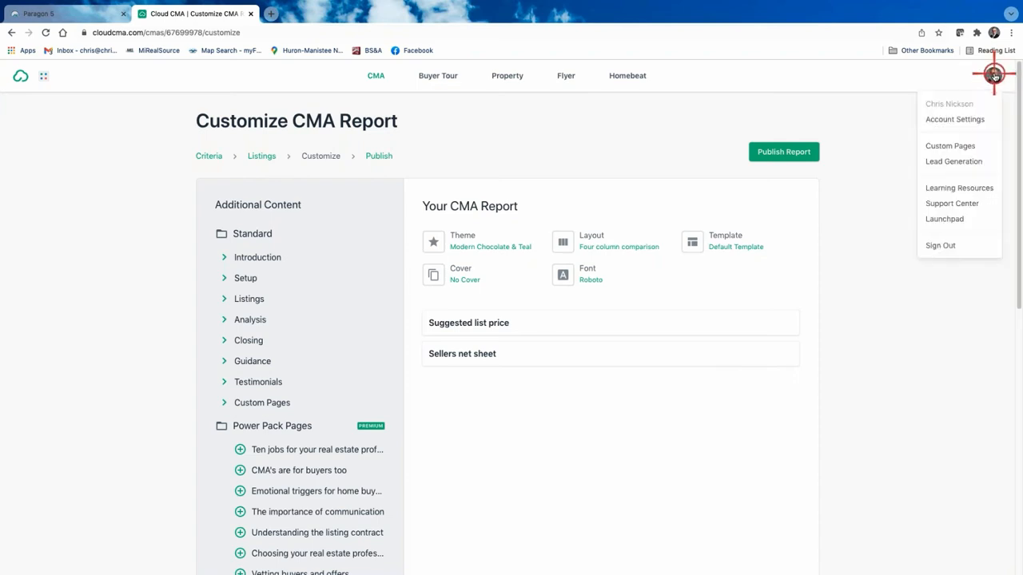
left_click(948, 146)
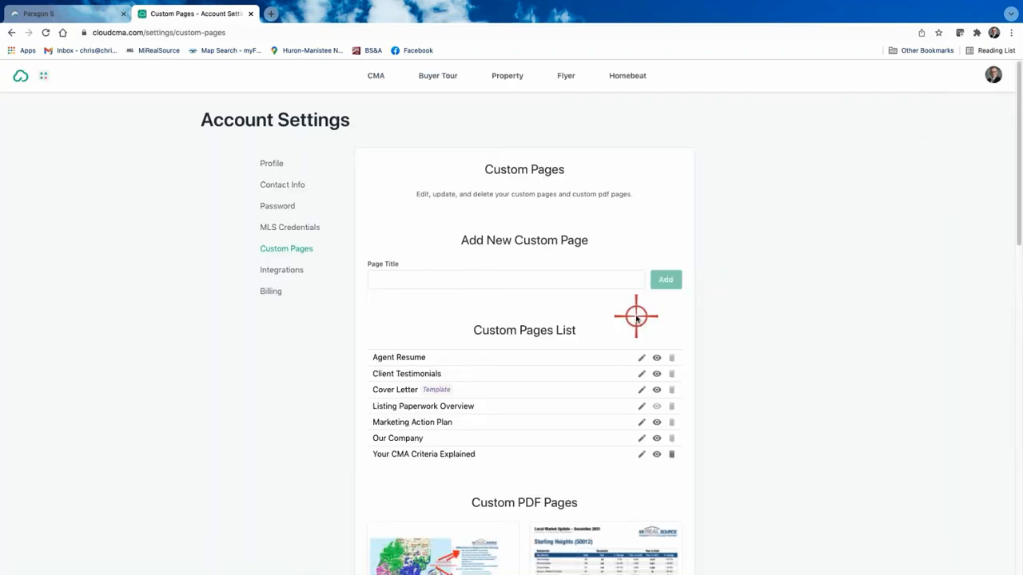
scroll(636, 317, "down", 2)
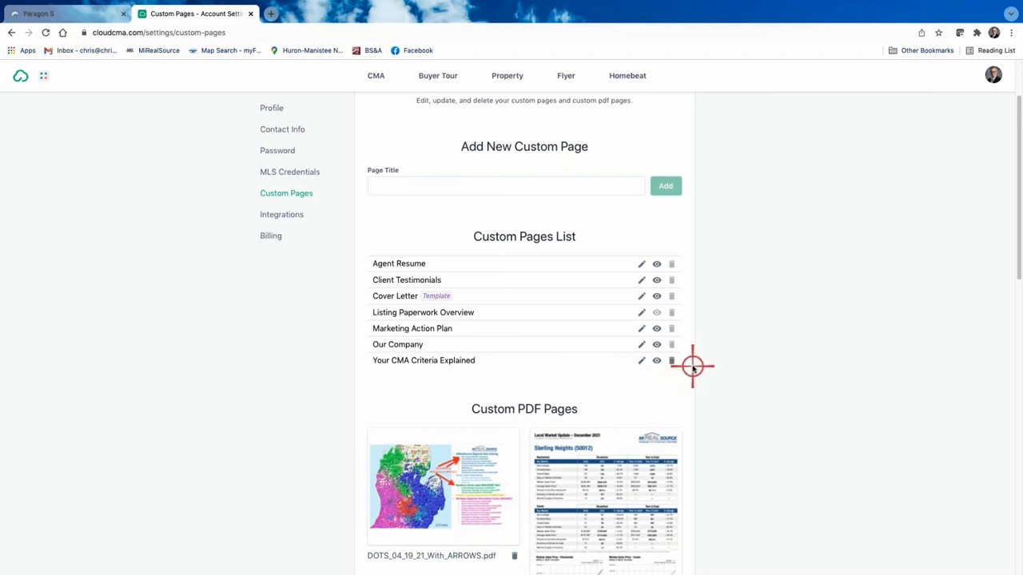
Step: Edit the Your CMA Criteria Explained page and change the first sold-homes count from 7 to 4
left_click(642, 360)
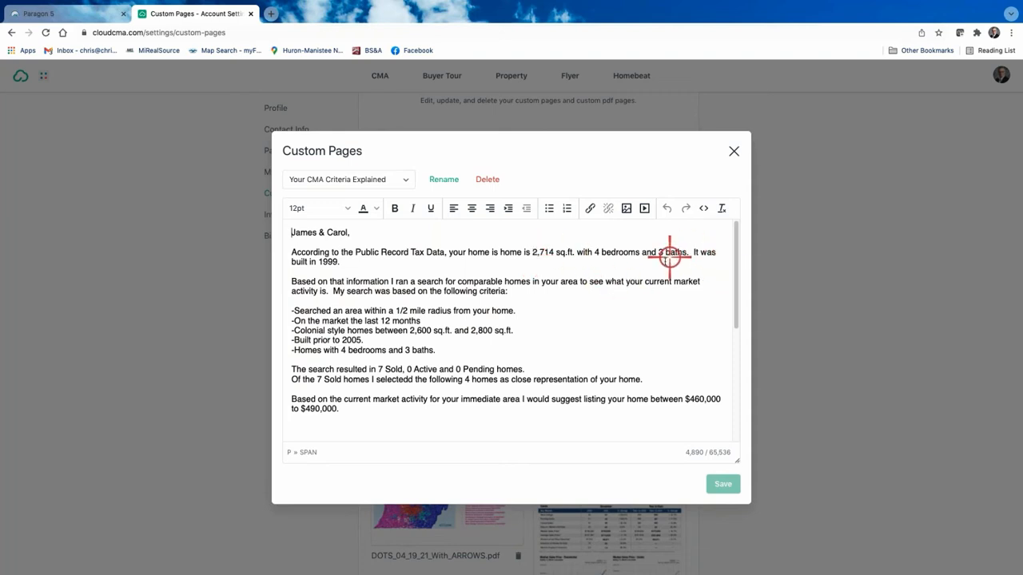
scroll(662, 272, "down", 1)
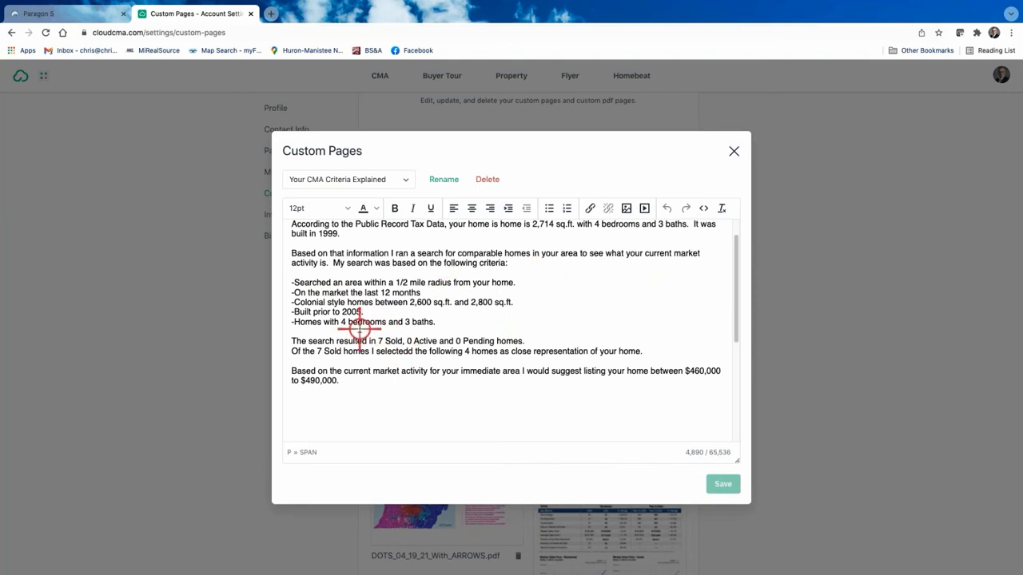
left_click(382, 334)
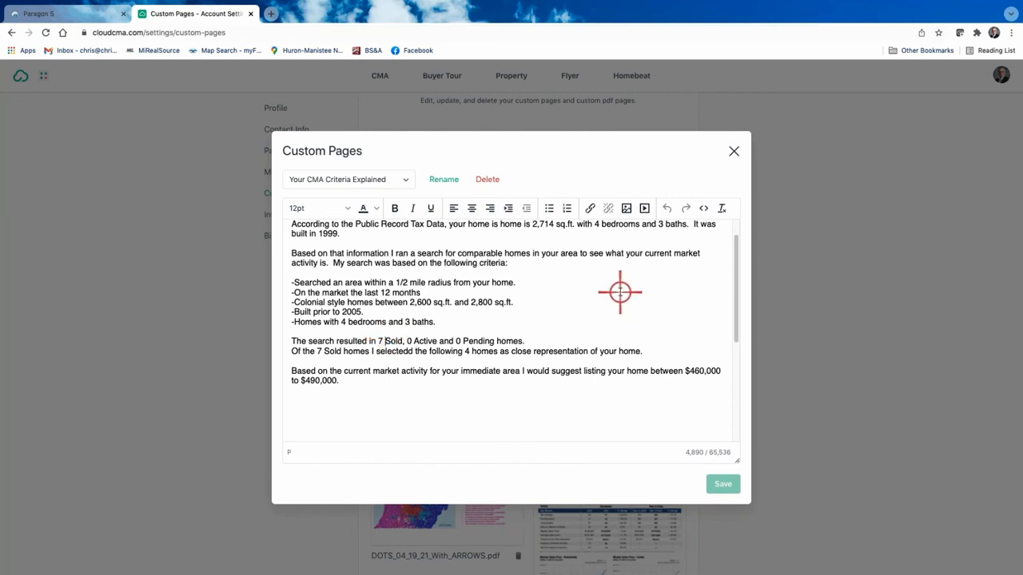
key("BackSpace")
key("BackSpace")
type("4")
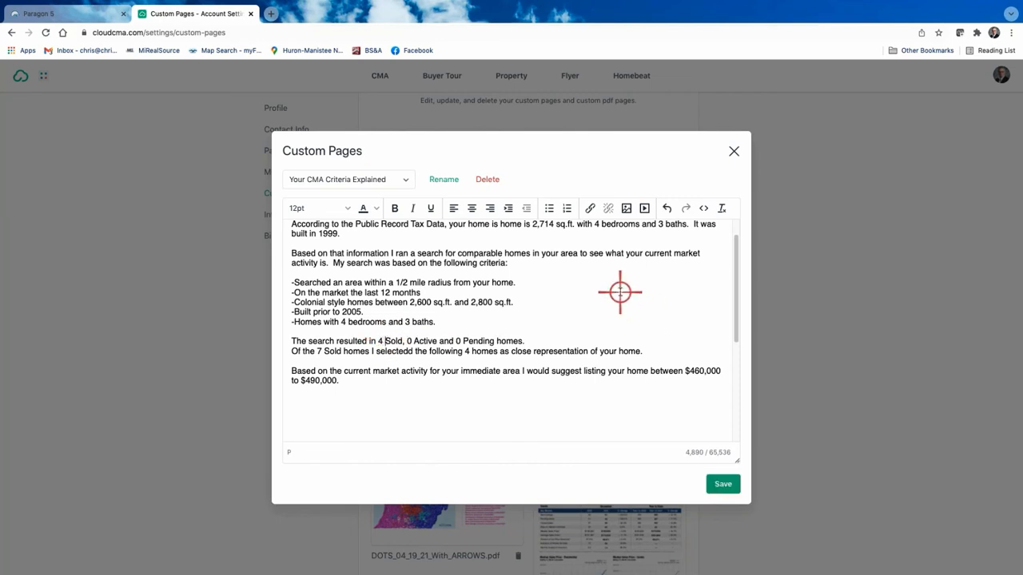
Step: Change the second 7 to 4 and replace 'I selectedd' so it reads 'Of the 4 Sold homes the following'
left_click(319, 351)
key("BackSpace")
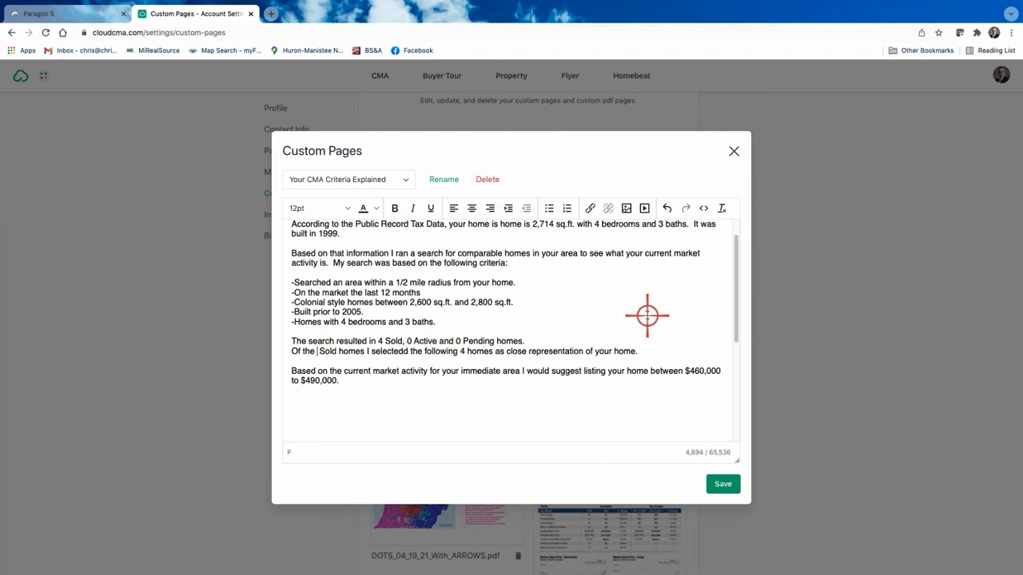
type("4")
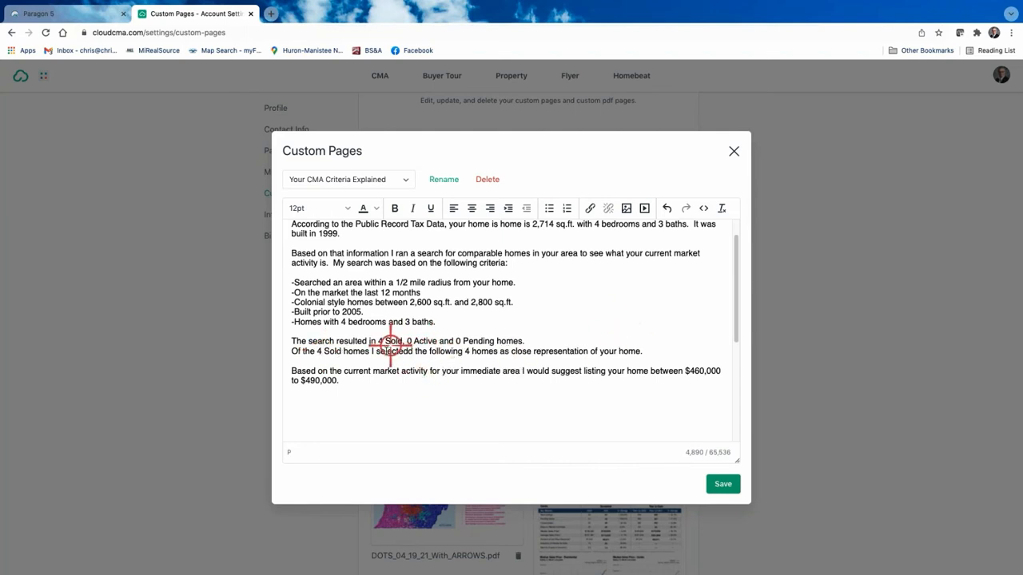
left_click_drag(375, 351, 426, 352)
key("BackSpace")
key("BackSpace")
key("BackSpace")
key("BackSpace")
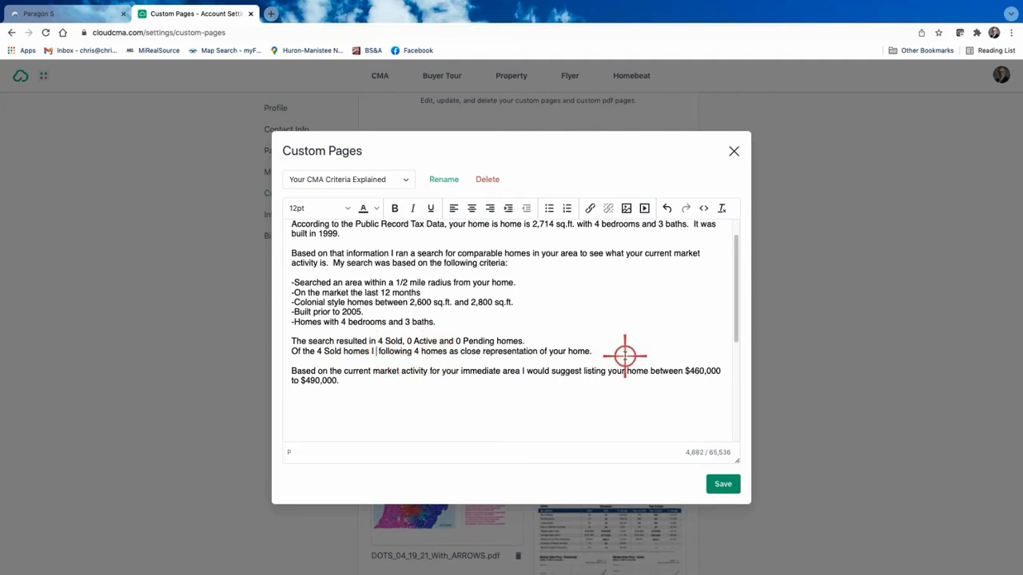
type("the ")
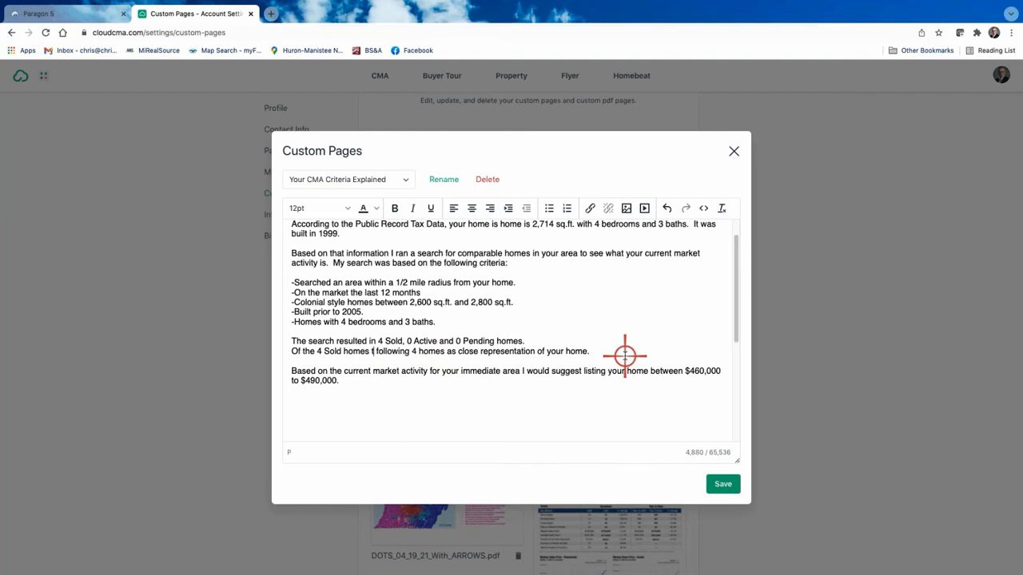
type("\\")
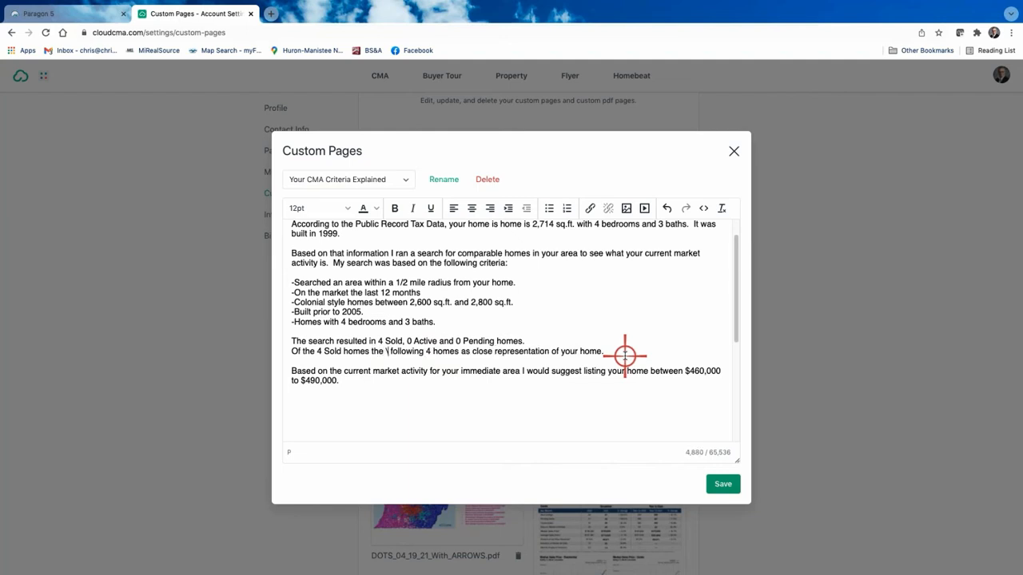
key("BackSpace")
key("BackSpace")
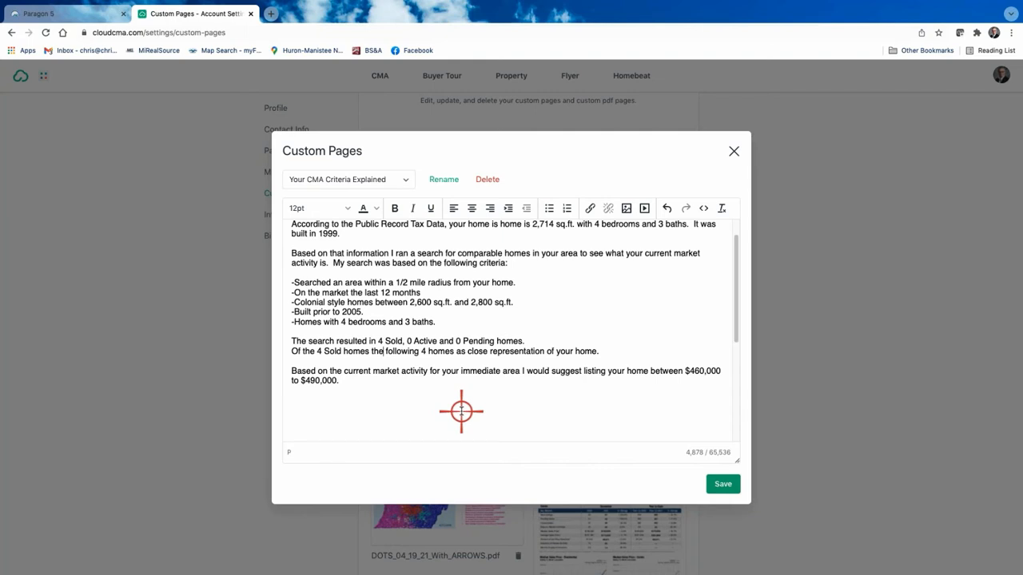
Step: Save the corrected Your CMA Criteria Explained letter and close its editor
scroll(485, 383, "down", 5)
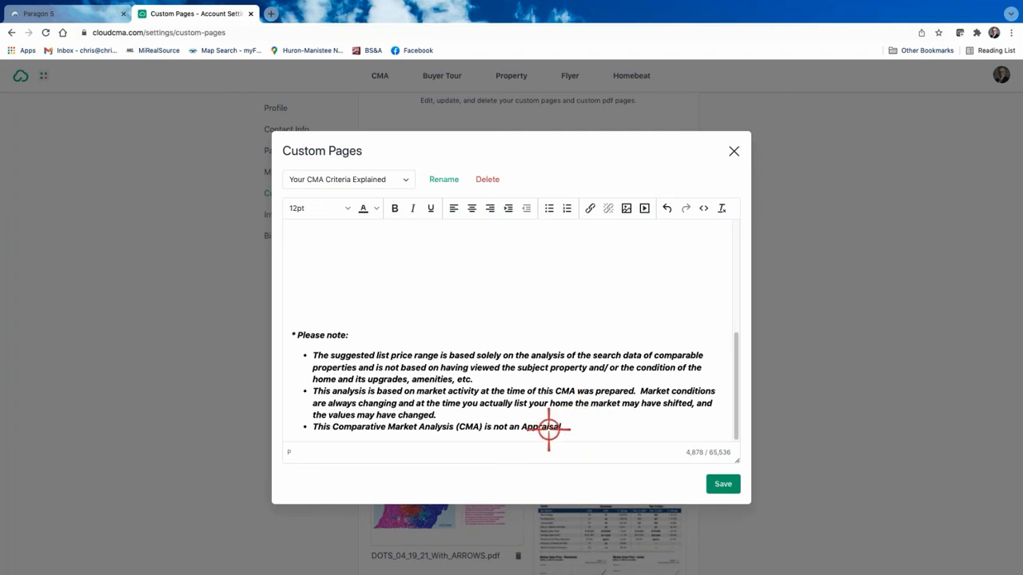
scroll(584, 345, "up", 5)
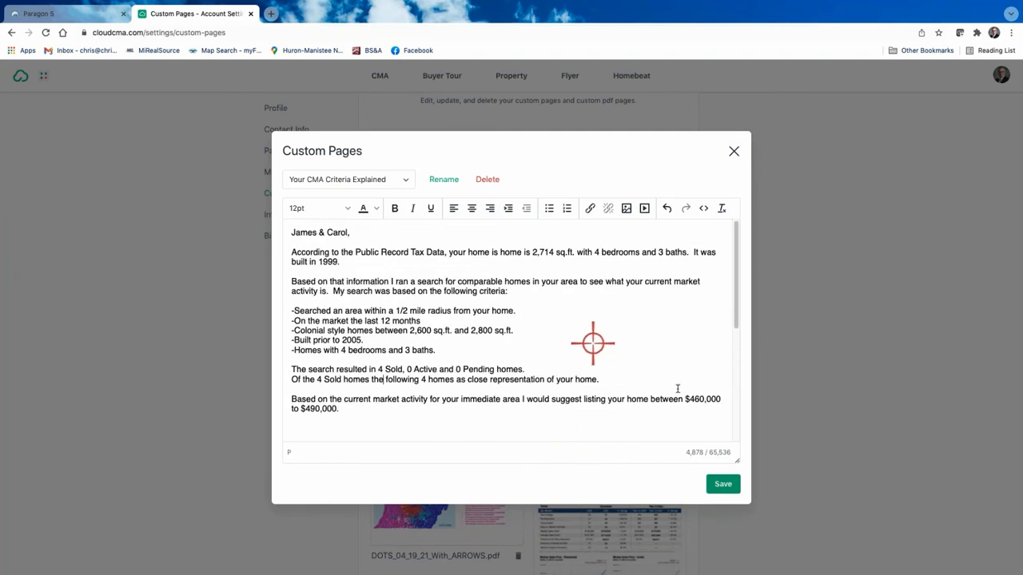
left_click(726, 484)
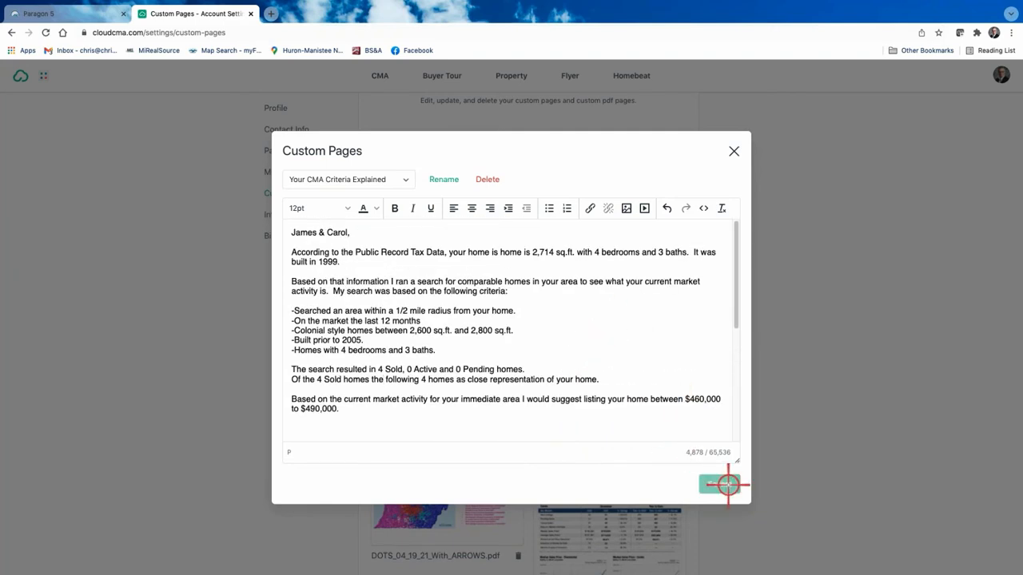
left_click(733, 151)
scroll(644, 359, "down", 3)
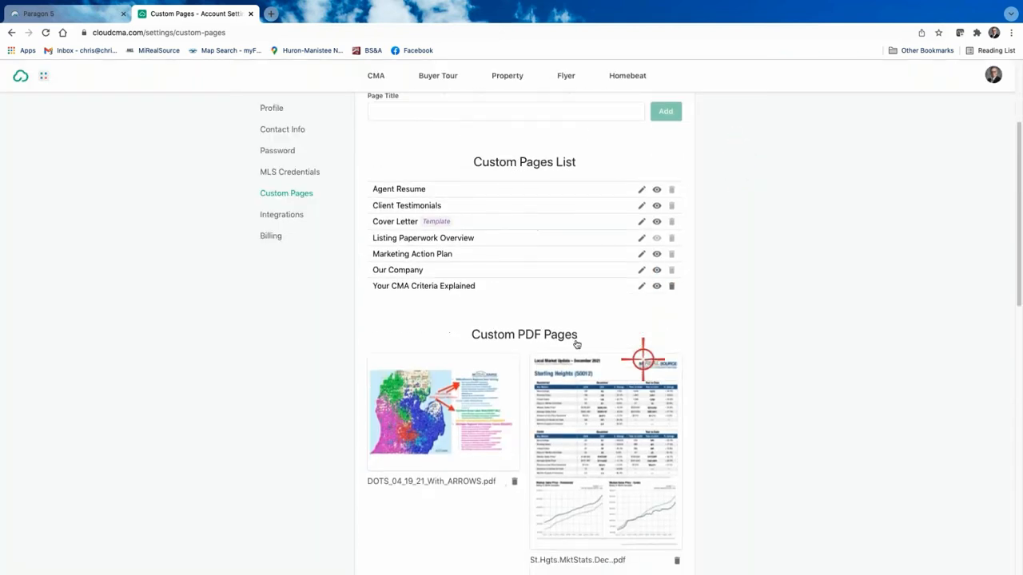
scroll(776, 429, "down", 1)
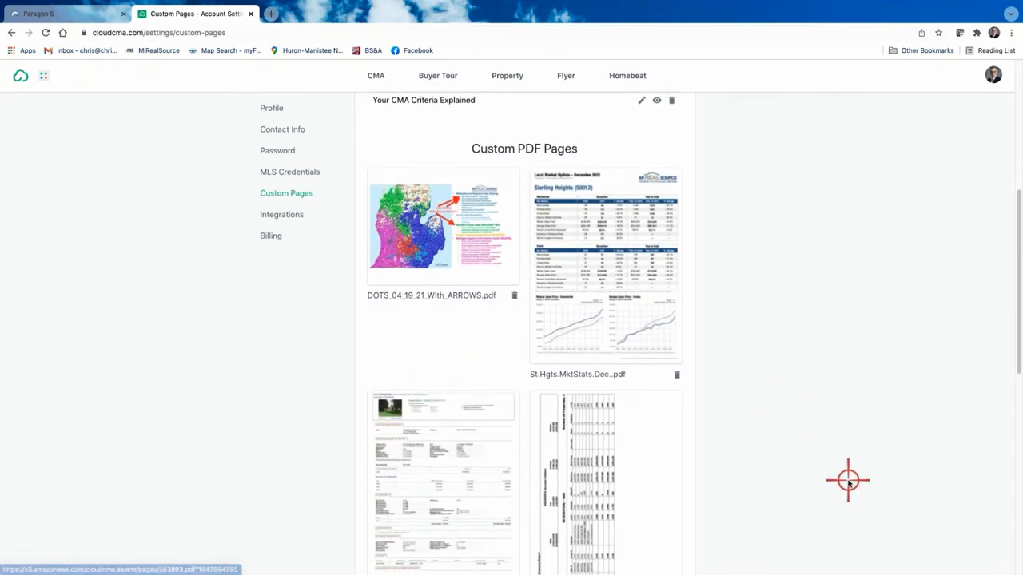
scroll(847, 480, "down", 3)
scroll(848, 481, "down", 6)
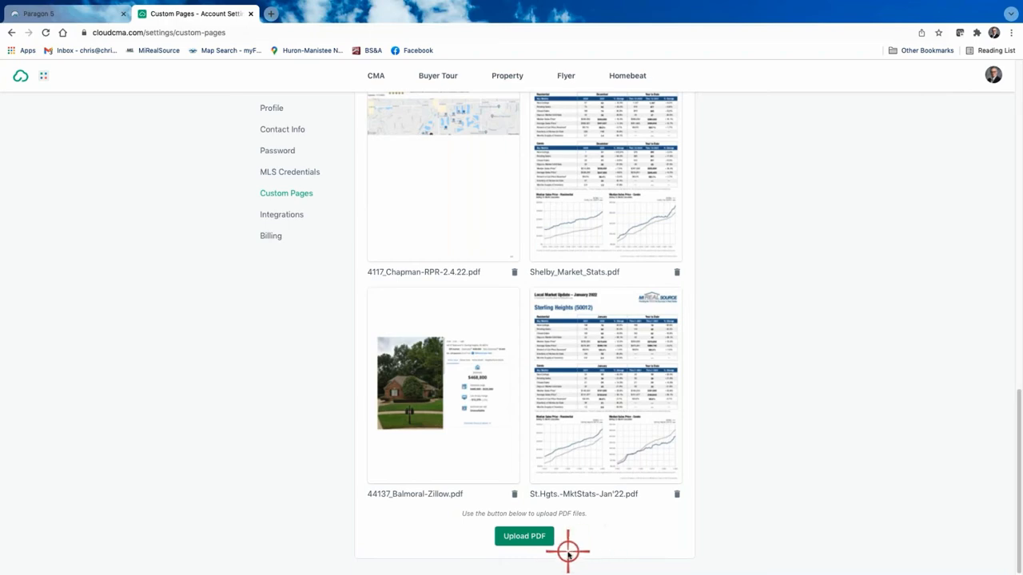
scroll(719, 468, "up", 10)
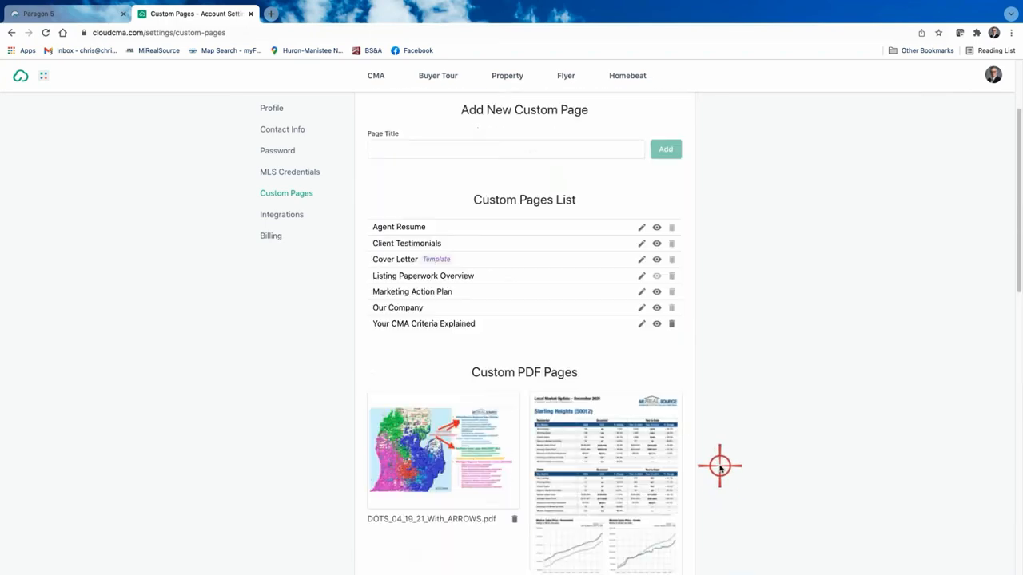
scroll(719, 468, "down", 10)
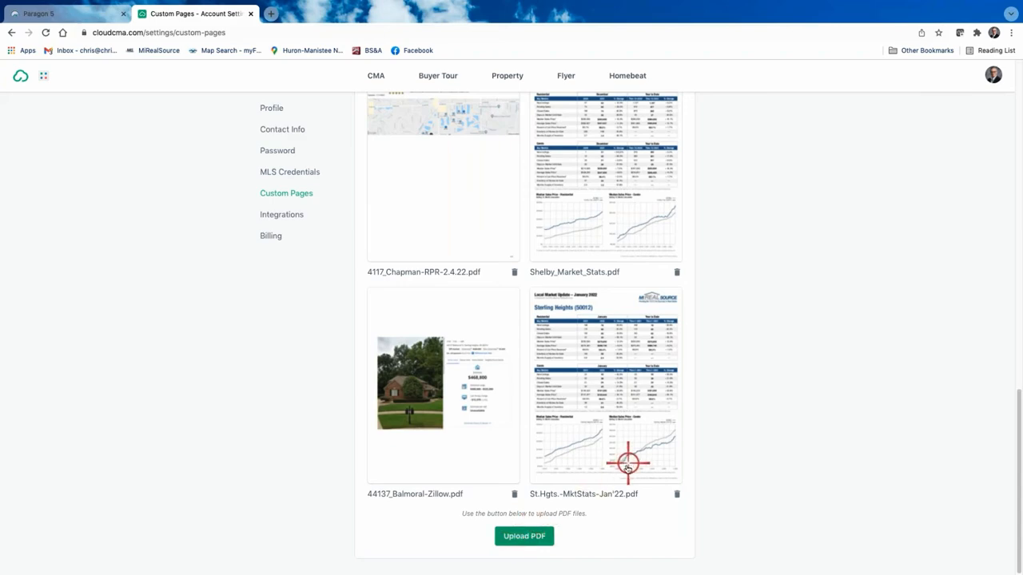
scroll(623, 468, "up", 10)
scroll(623, 471, "down", 10)
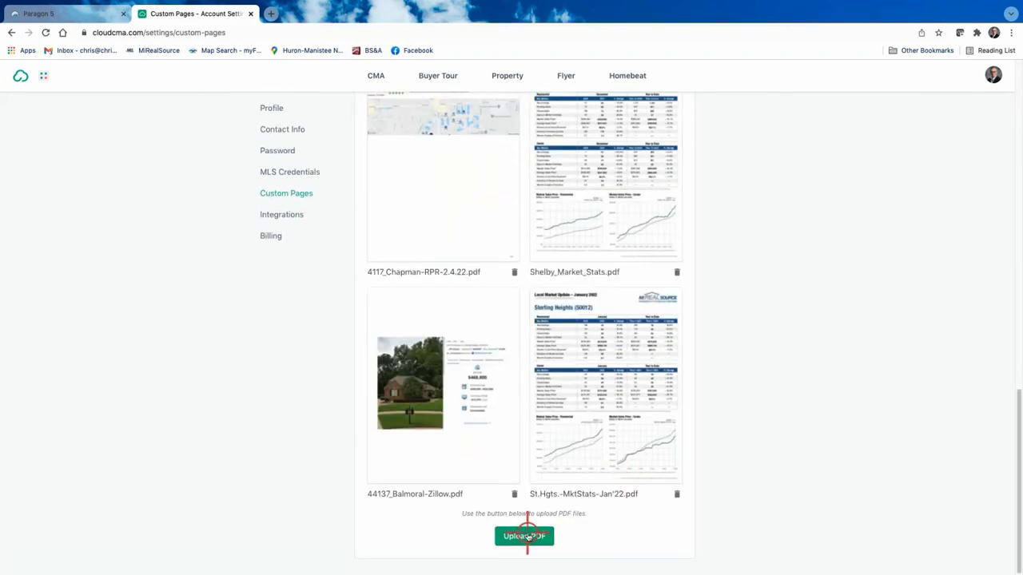
left_click(526, 537)
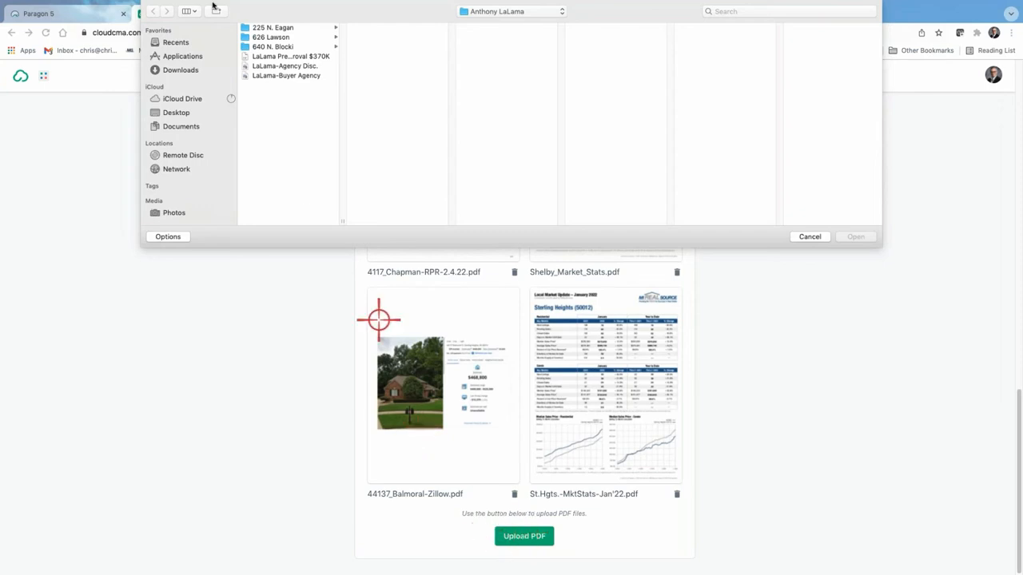
left_click(174, 113)
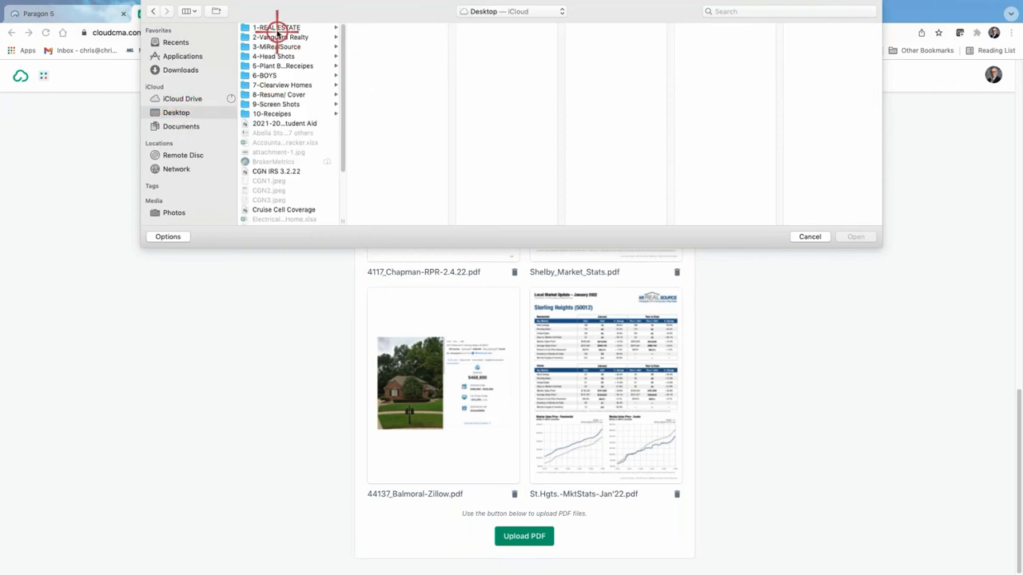
left_click(275, 46)
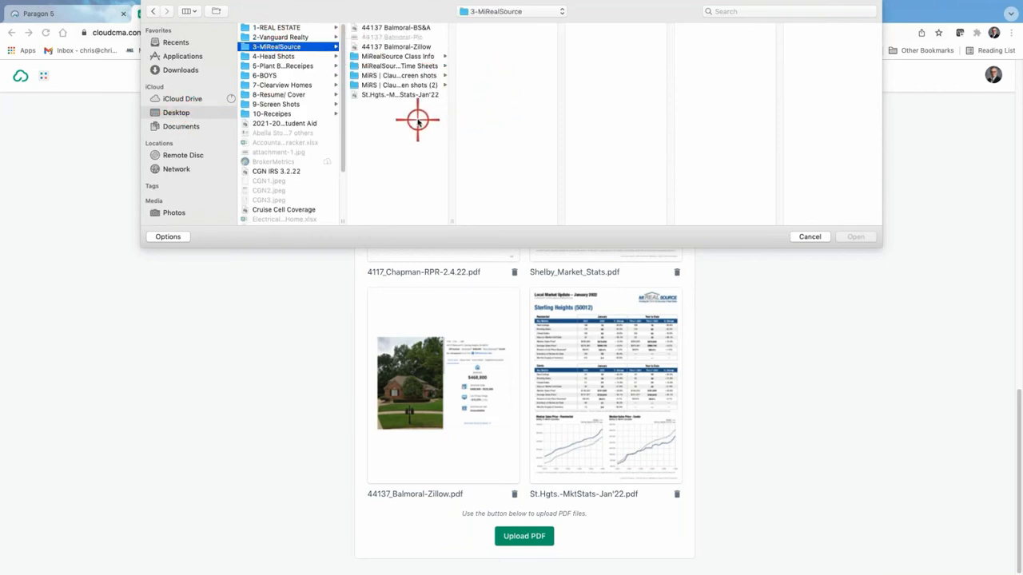
left_click(393, 27)
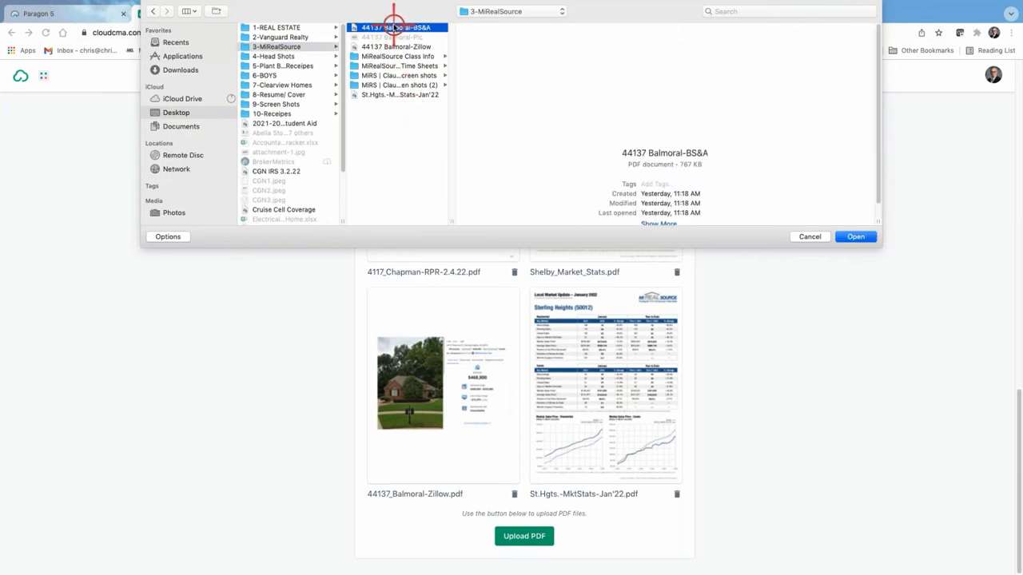
mouse_move(643, 79)
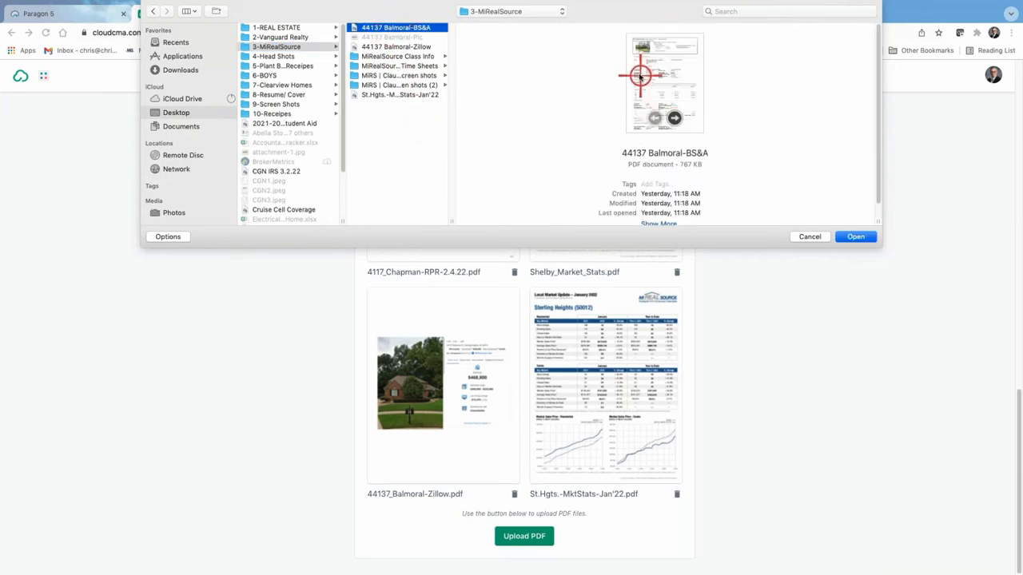
left_click(852, 236)
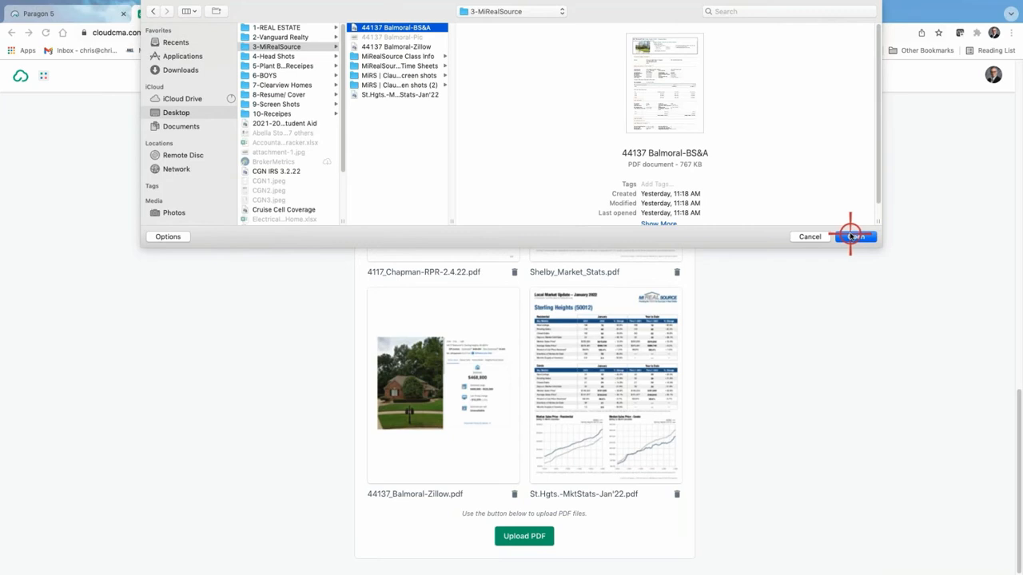
left_click(851, 237)
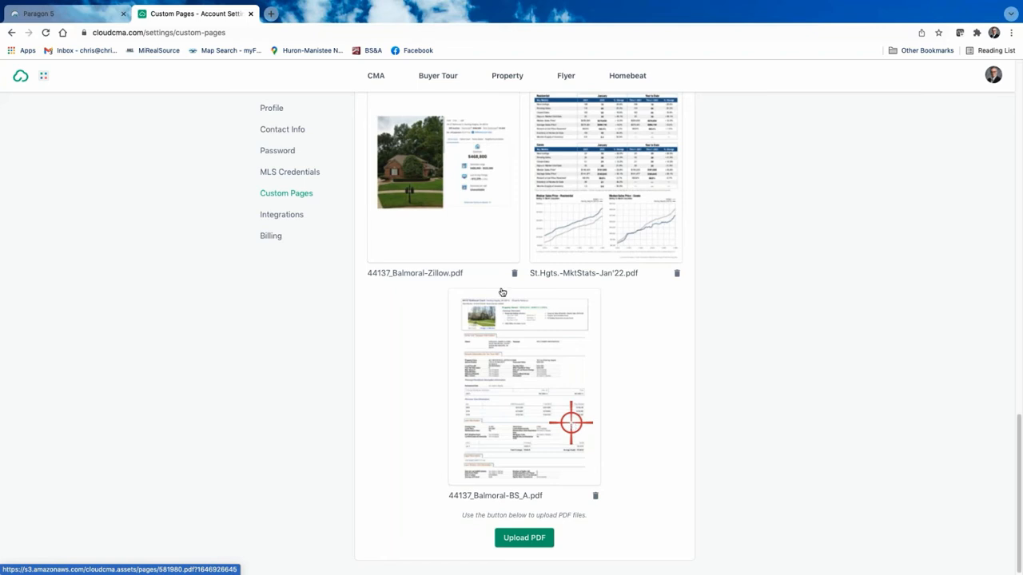
Step: Reopen the first CMA report from the reports list and go to its Customize step
scroll(854, 140, "up", 10)
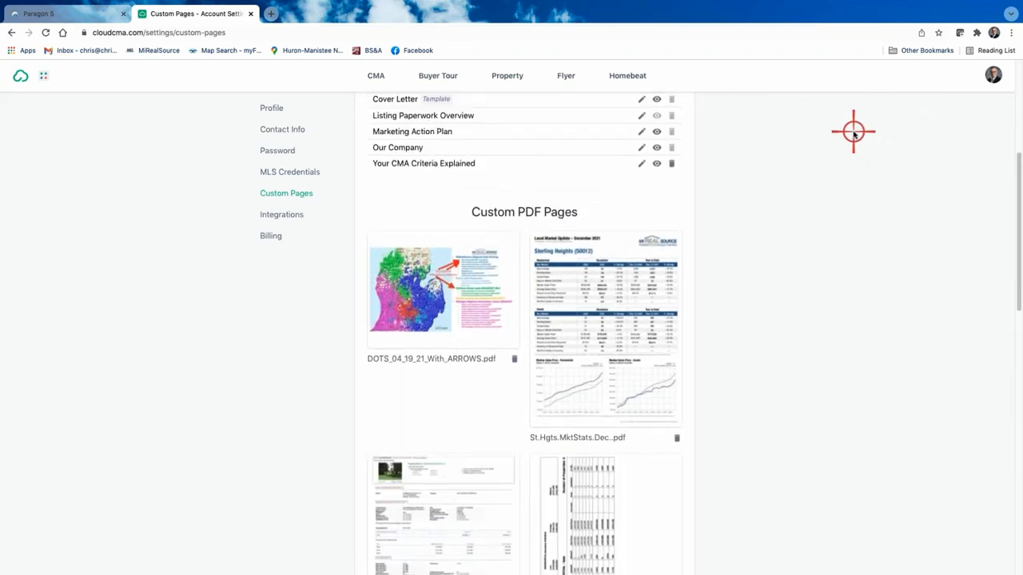
left_click(372, 79)
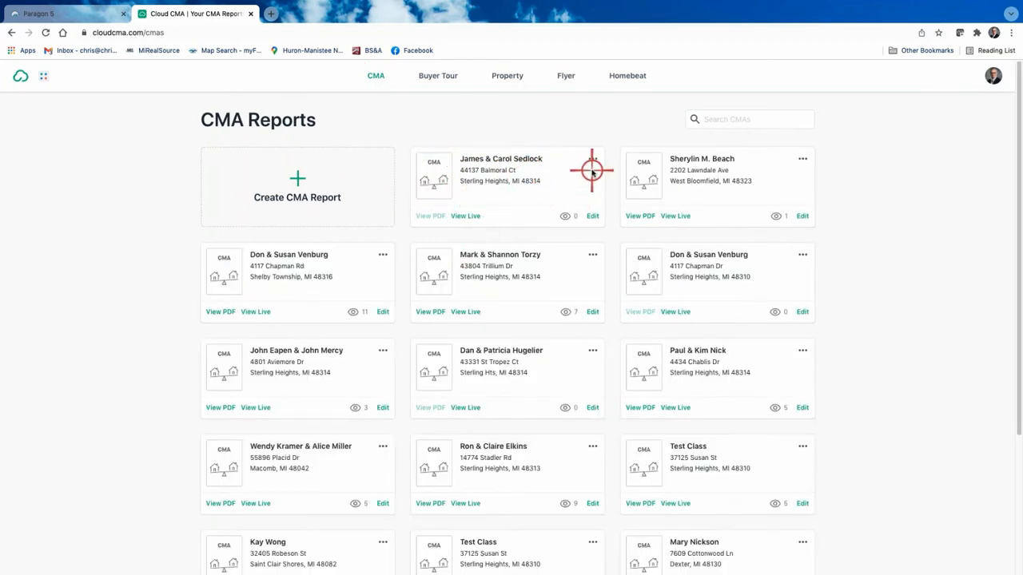
left_click(595, 216)
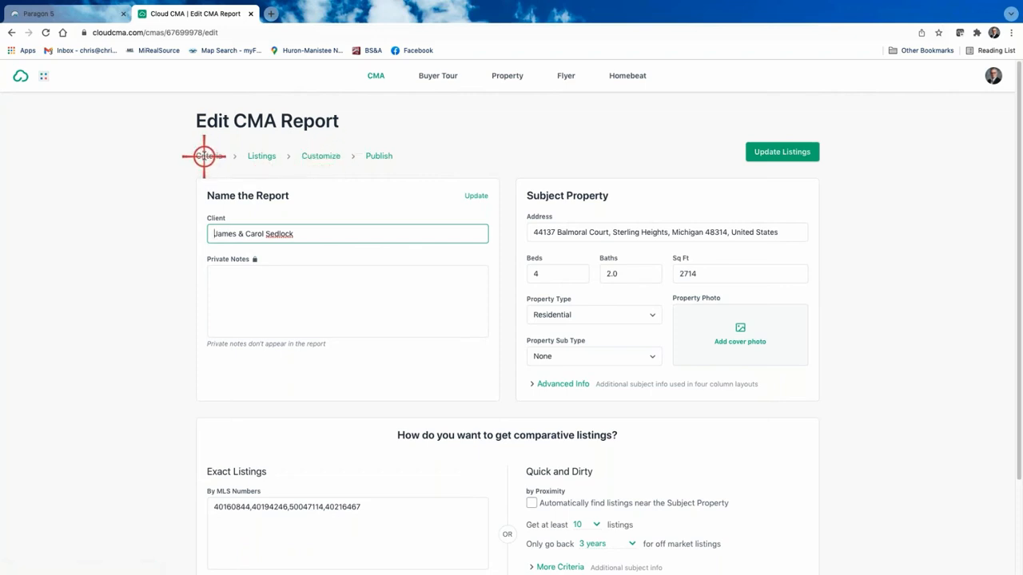
left_click(325, 157)
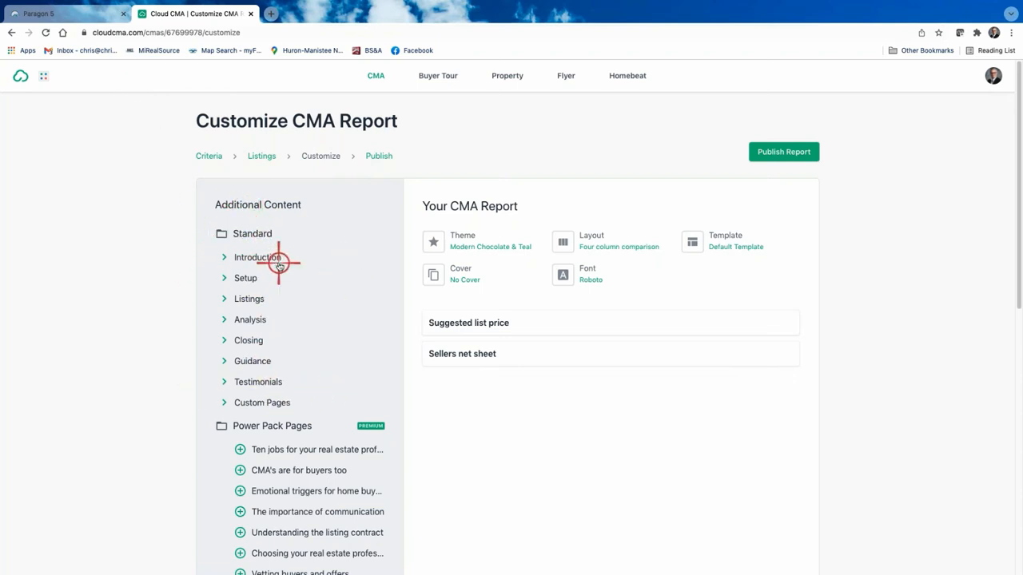
Step: Expand and collapse the Introduction page group to review the report's pages
left_click(223, 257)
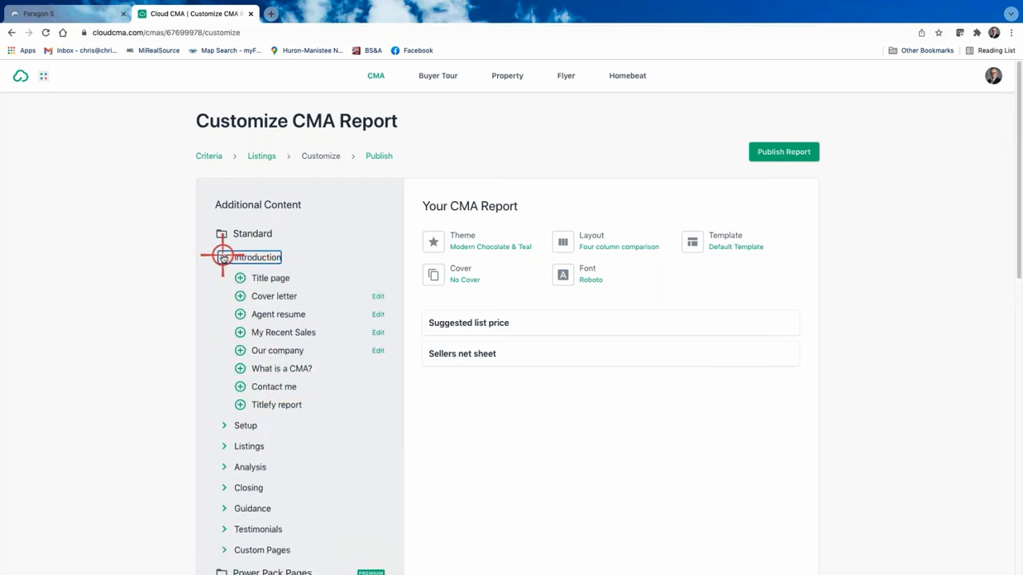
left_click(223, 257)
scroll(331, 413, "down", 3)
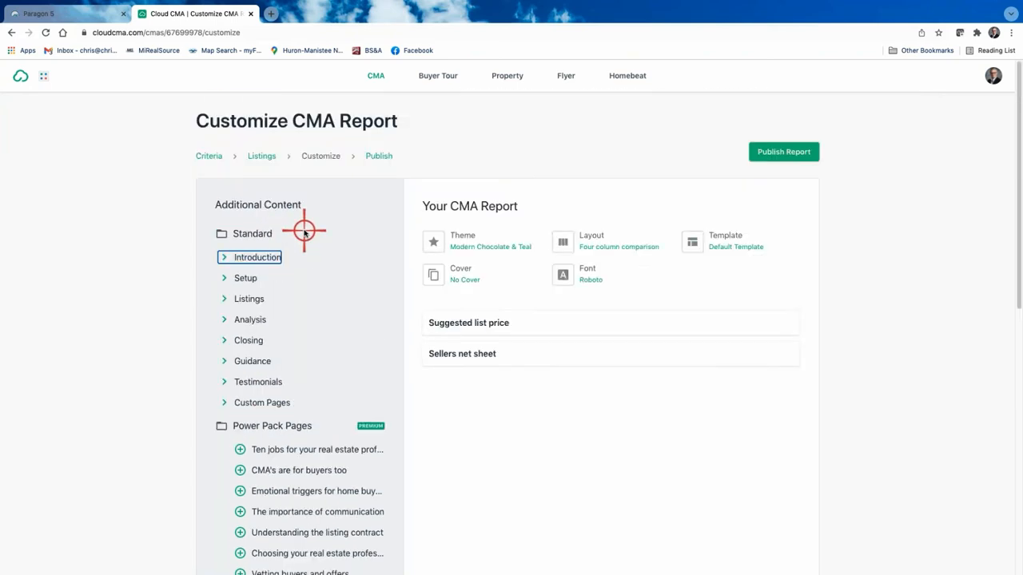
scroll(304, 229, "up", 3)
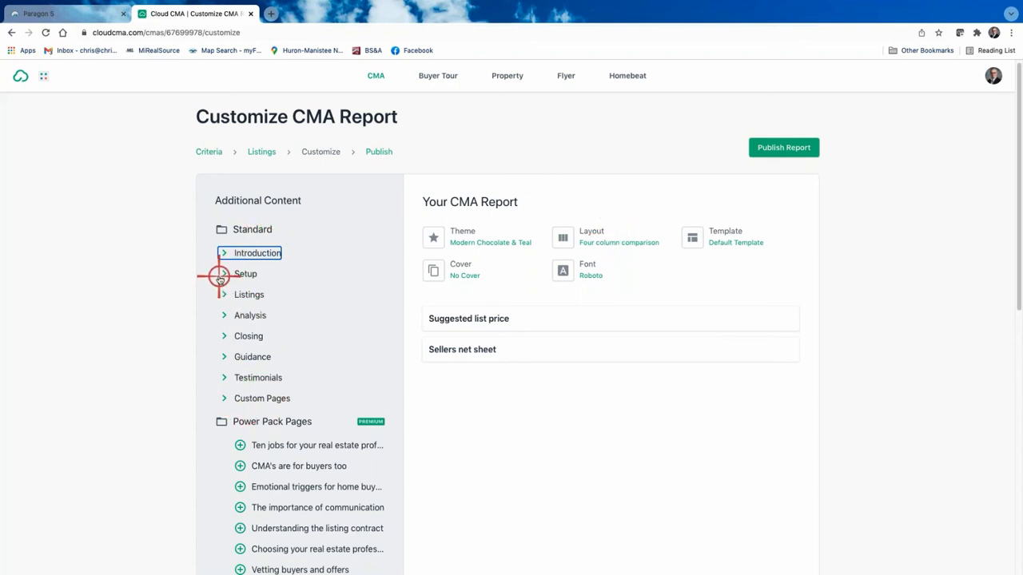
Step: Pick Modern Royal Blue & Black from the theme list and apply it to the report
left_click(469, 232)
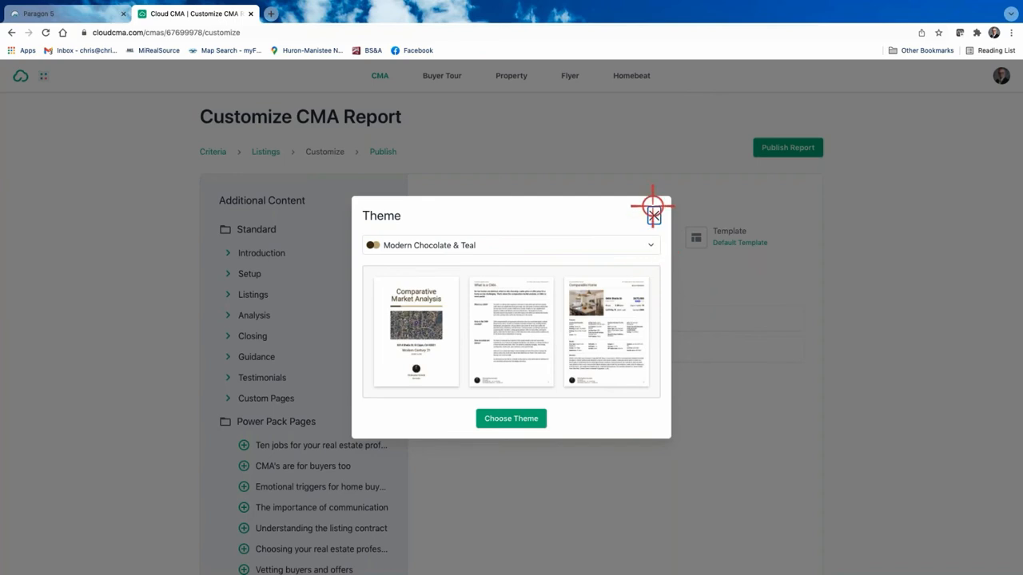
left_click(654, 211)
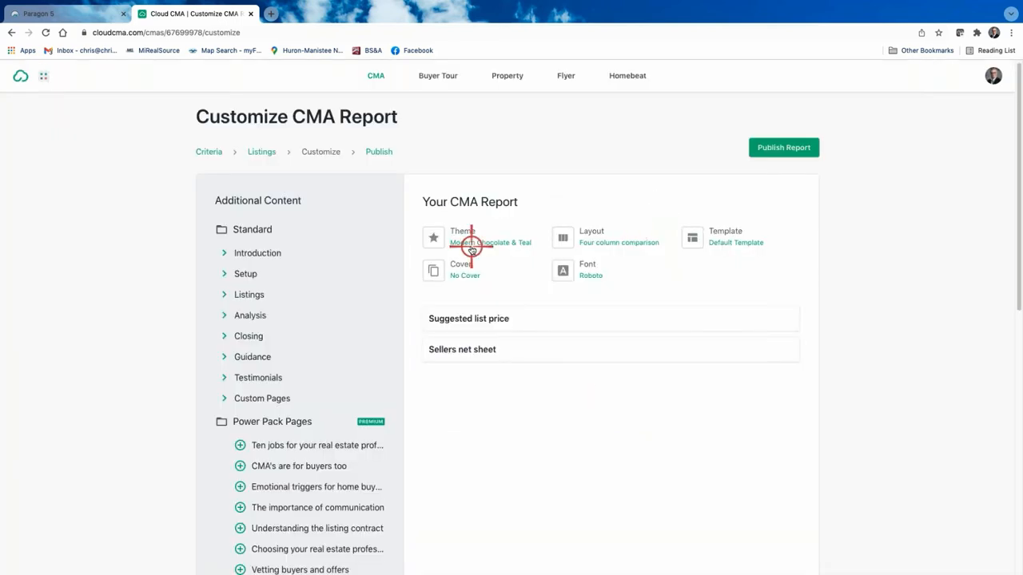
left_click(455, 231)
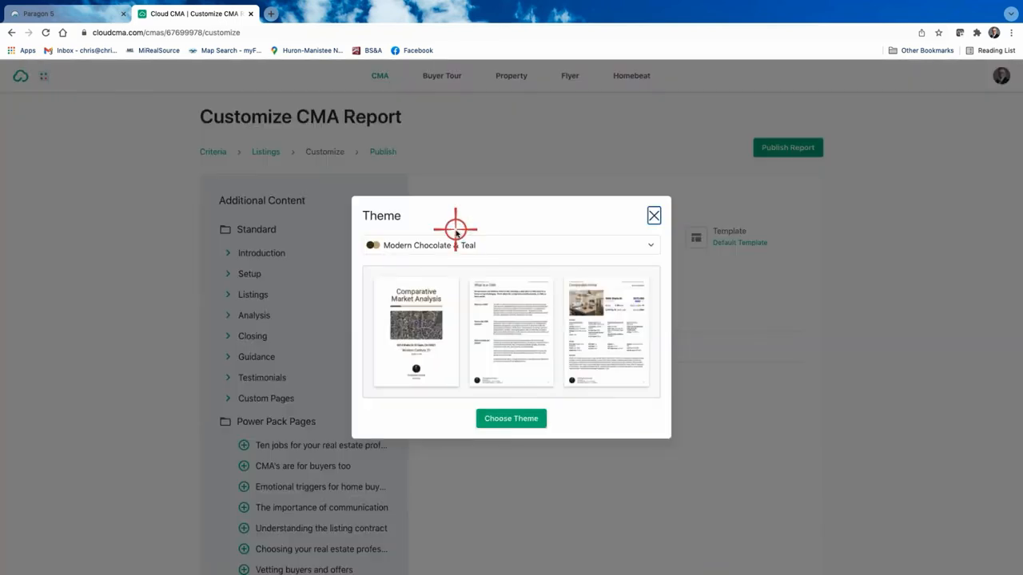
left_click(645, 248)
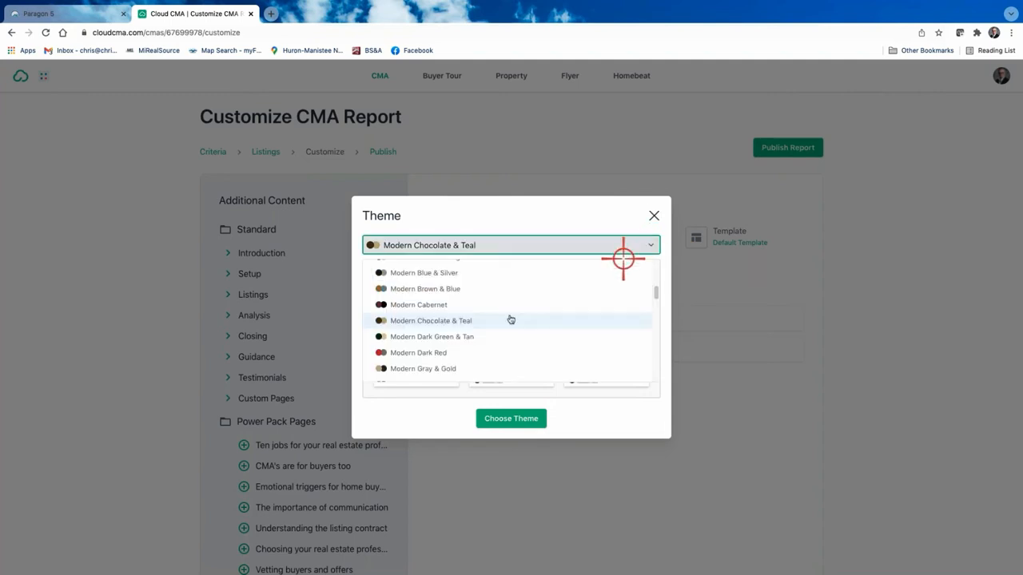
scroll(507, 320, "up", 2)
scroll(506, 319, "up", 3)
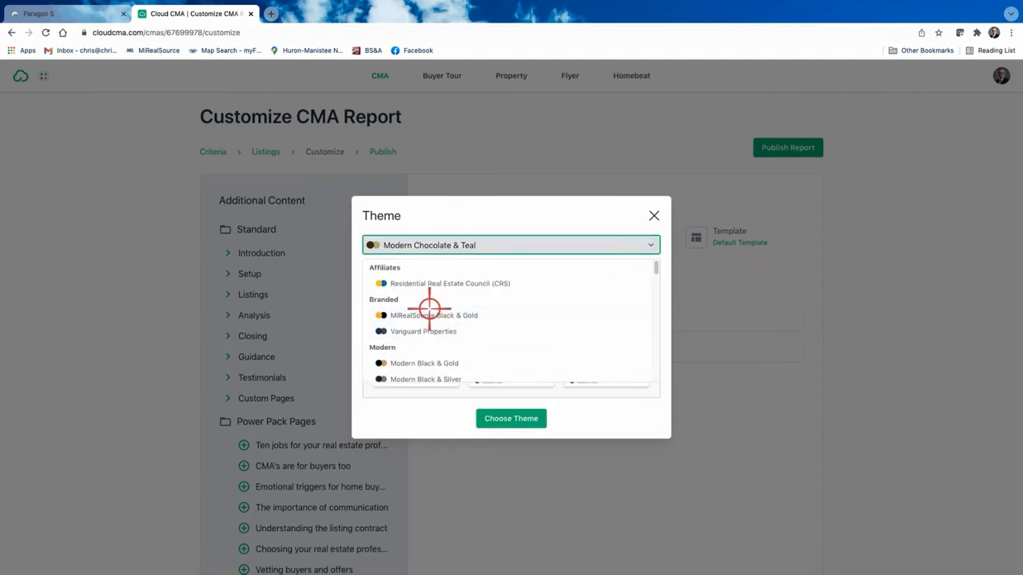
scroll(494, 324, "down", 3)
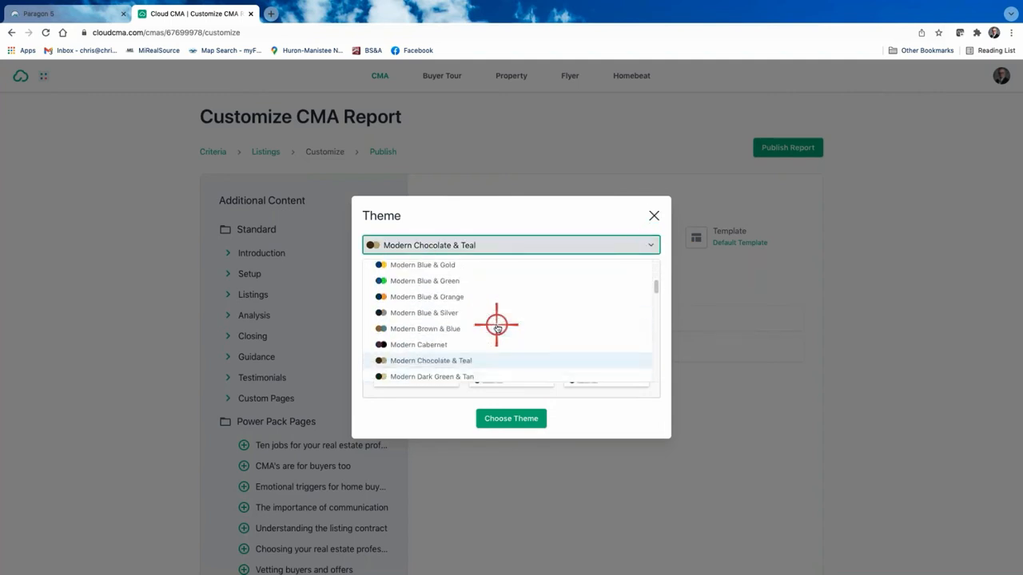
scroll(491, 333, "down", 5)
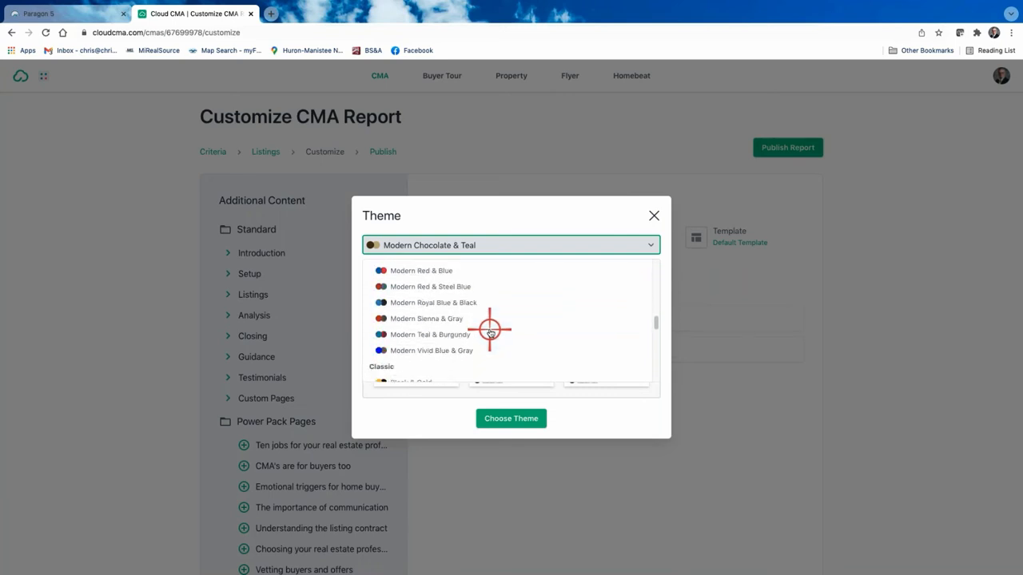
scroll(471, 324, "down", 4)
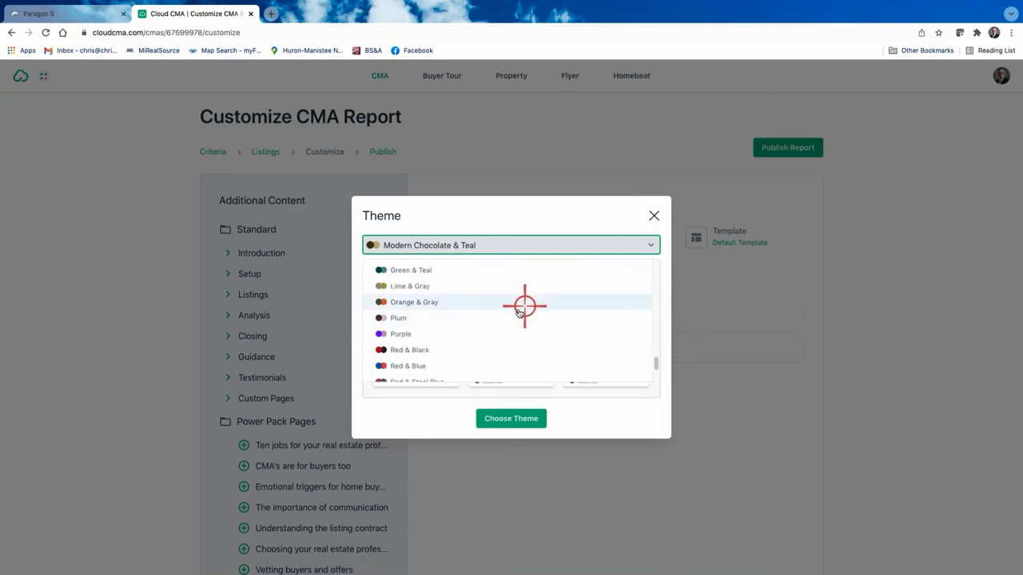
scroll(487, 315, "down", 1)
scroll(492, 307, "up", 5)
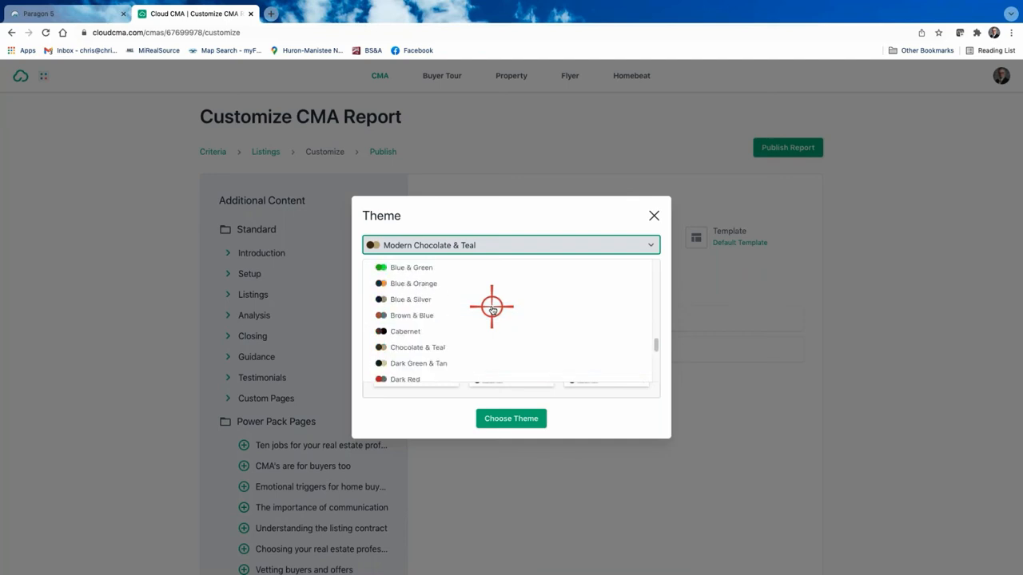
scroll(493, 309, "up", 2)
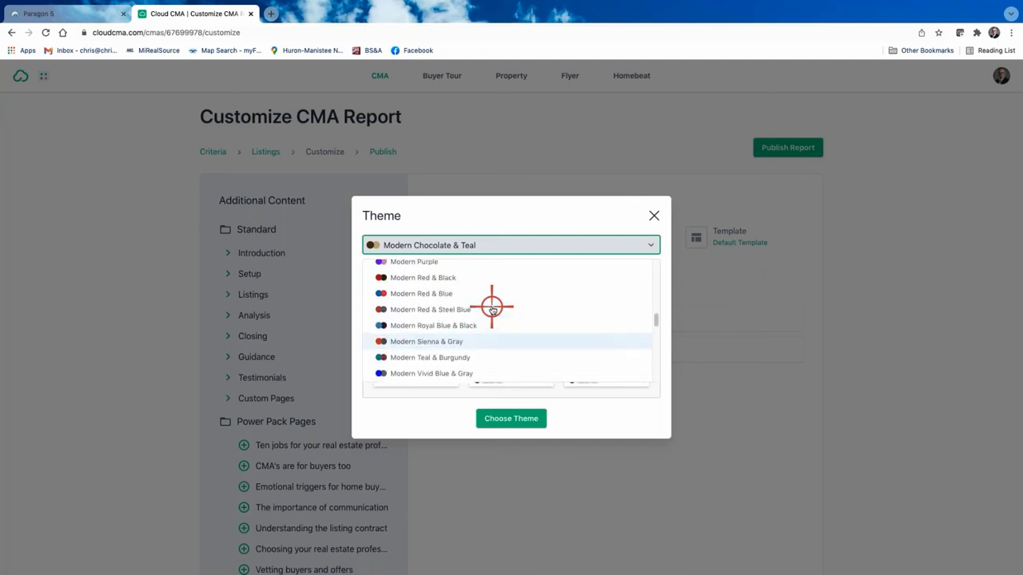
scroll(494, 309, "up", 2)
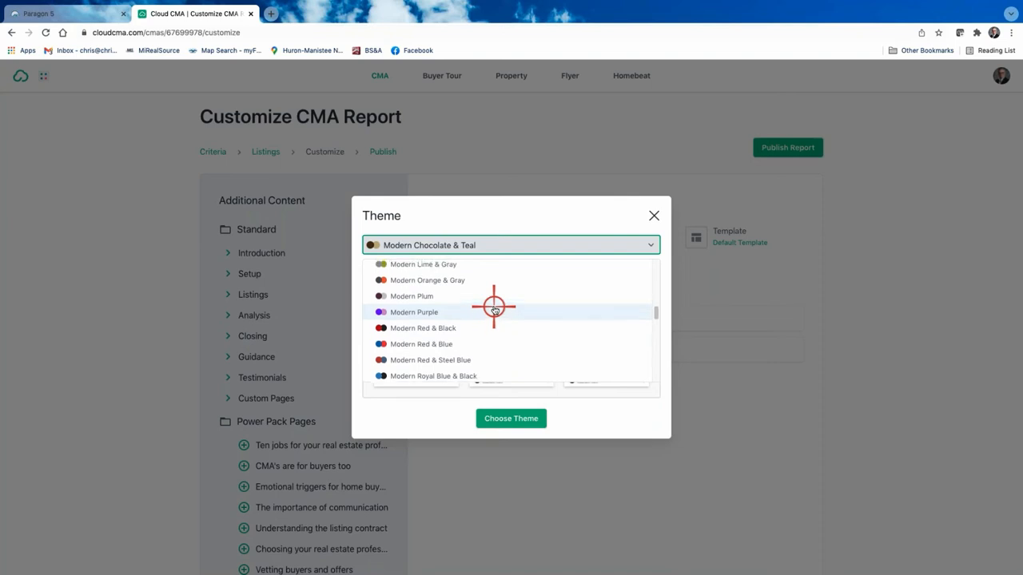
scroll(494, 309, "up", 5)
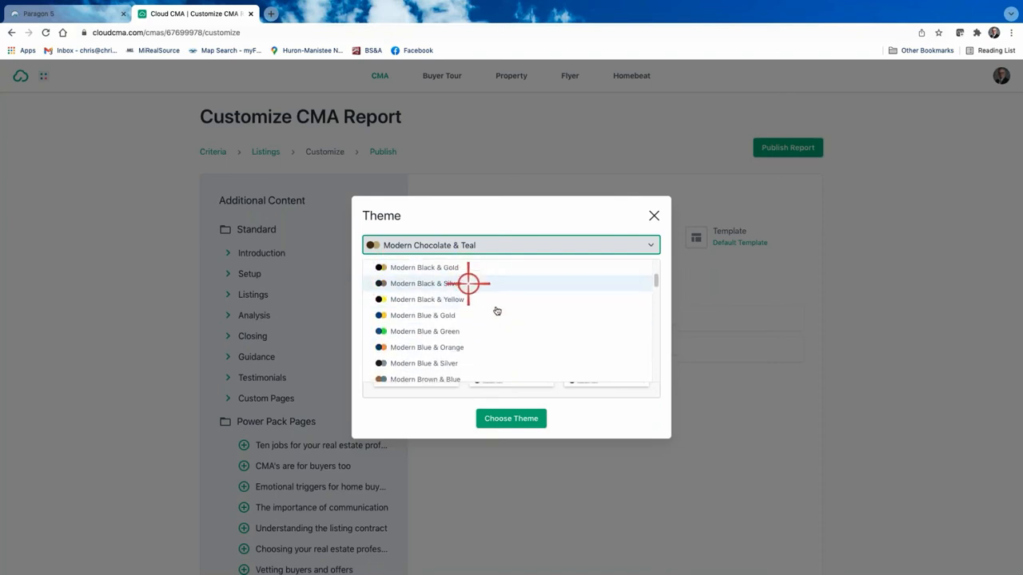
scroll(477, 312, "down", 4)
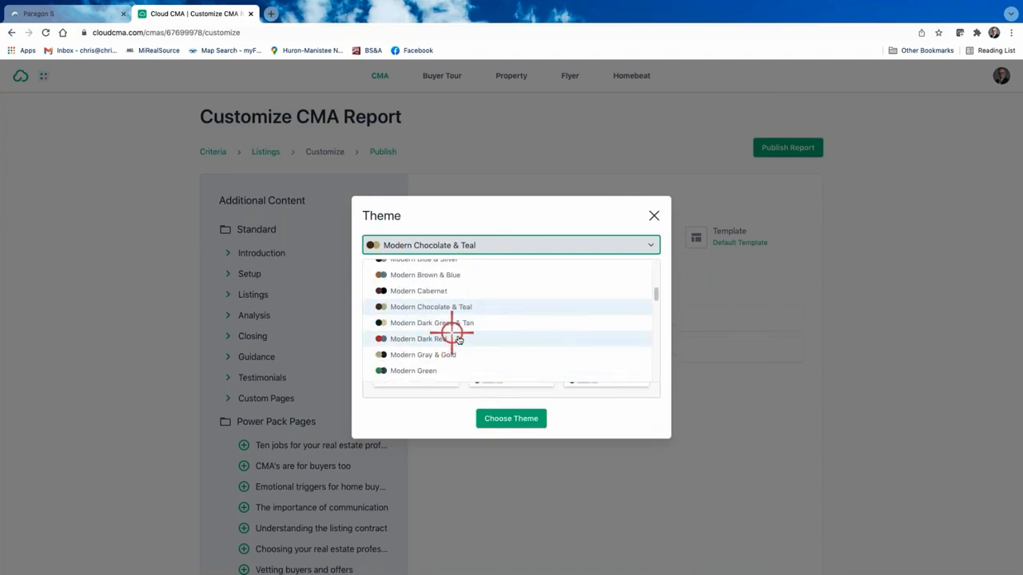
scroll(509, 342, "down", 4)
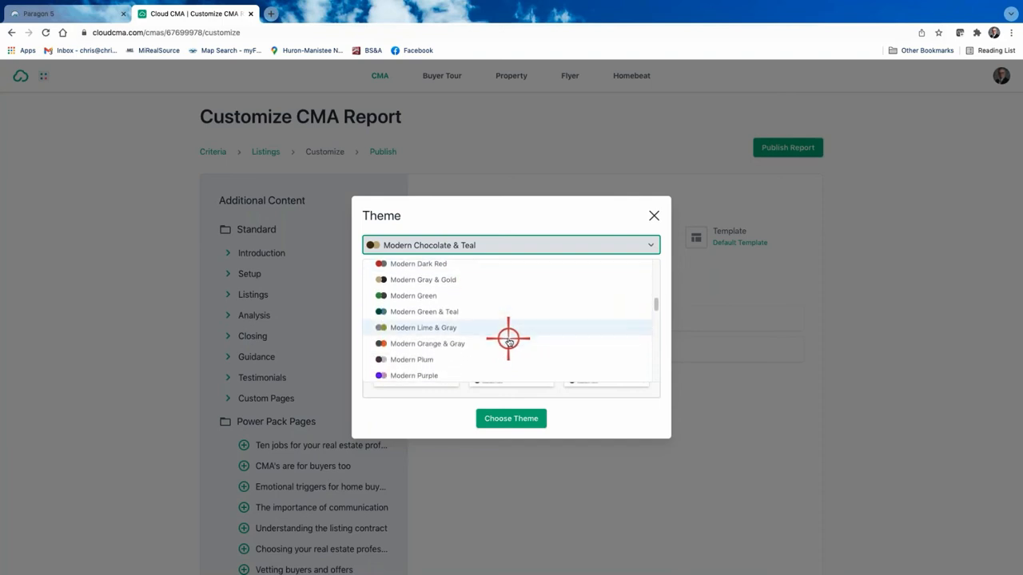
scroll(499, 350, "down", 2)
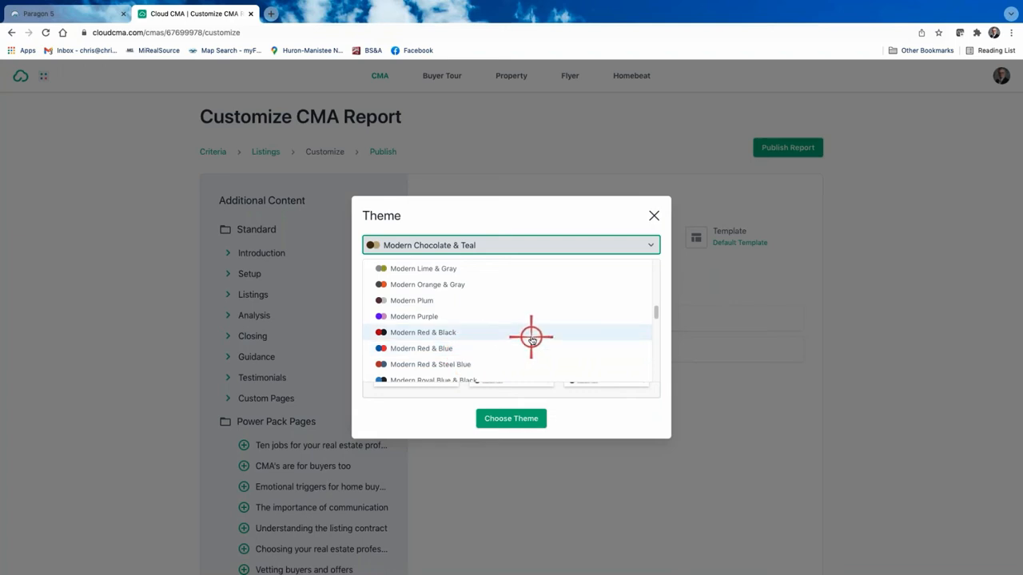
scroll(530, 336, "down", 1)
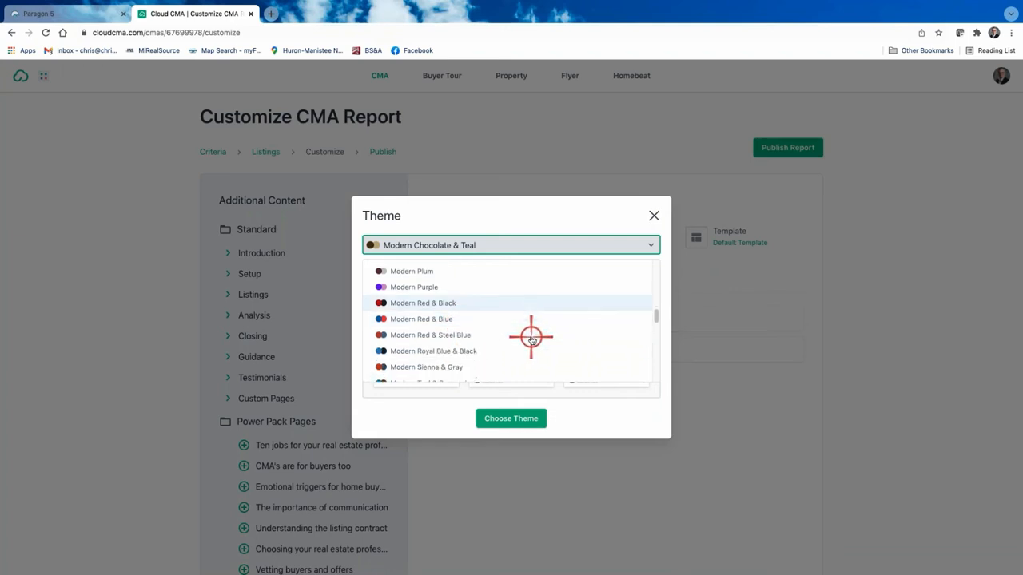
left_click(438, 349)
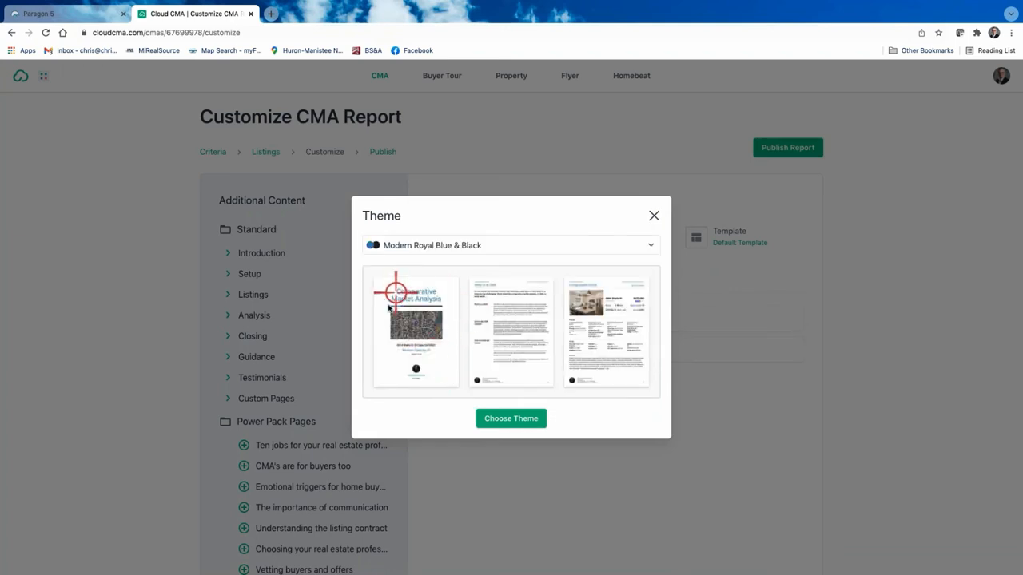
left_click(511, 418)
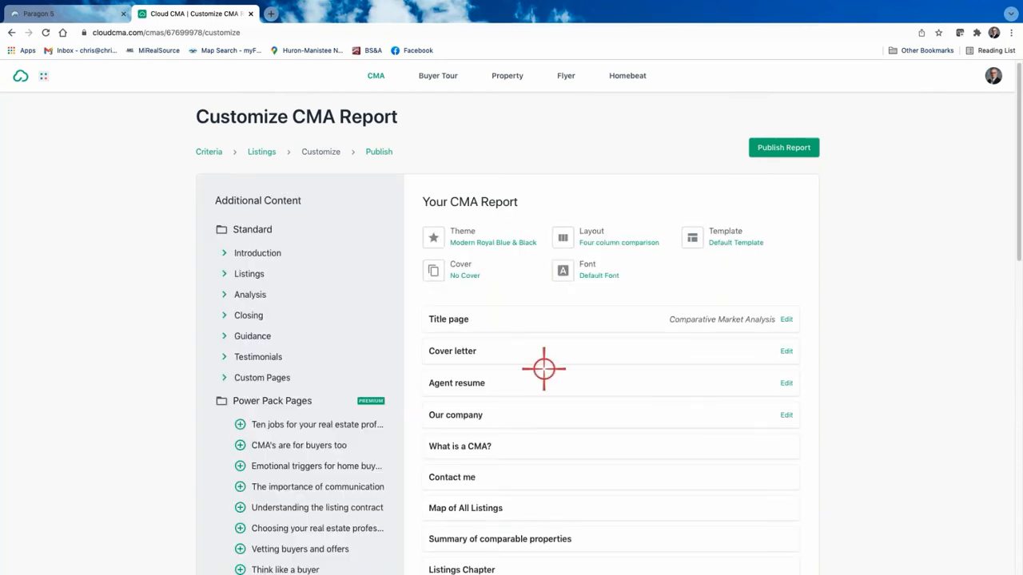
Step: Switch the report layout from Four column comparison to the Photo with max data thumbnail
left_click(601, 240)
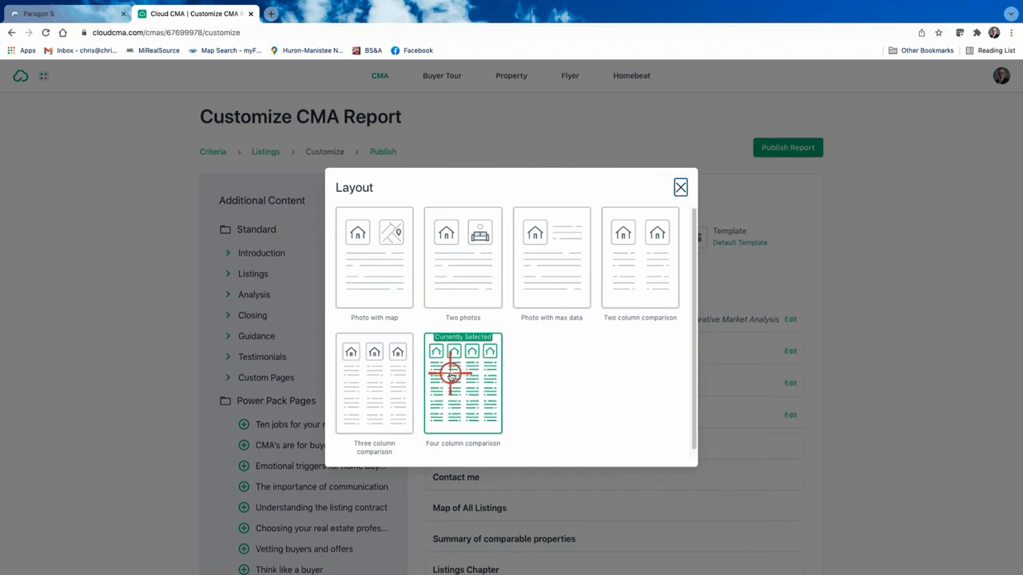
left_click(548, 265)
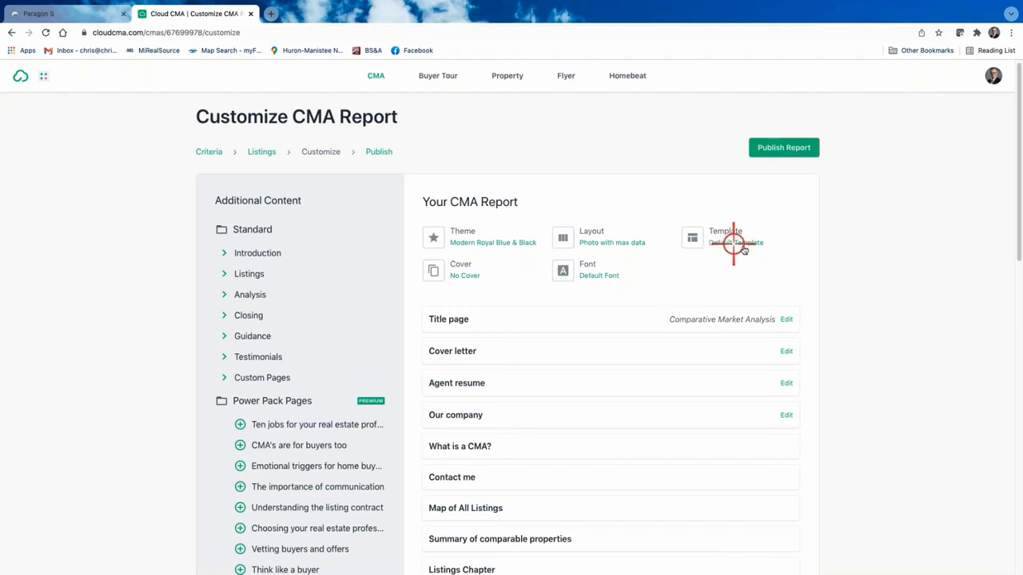
Step: Choose the Lato card from the report's font list
left_click(589, 266)
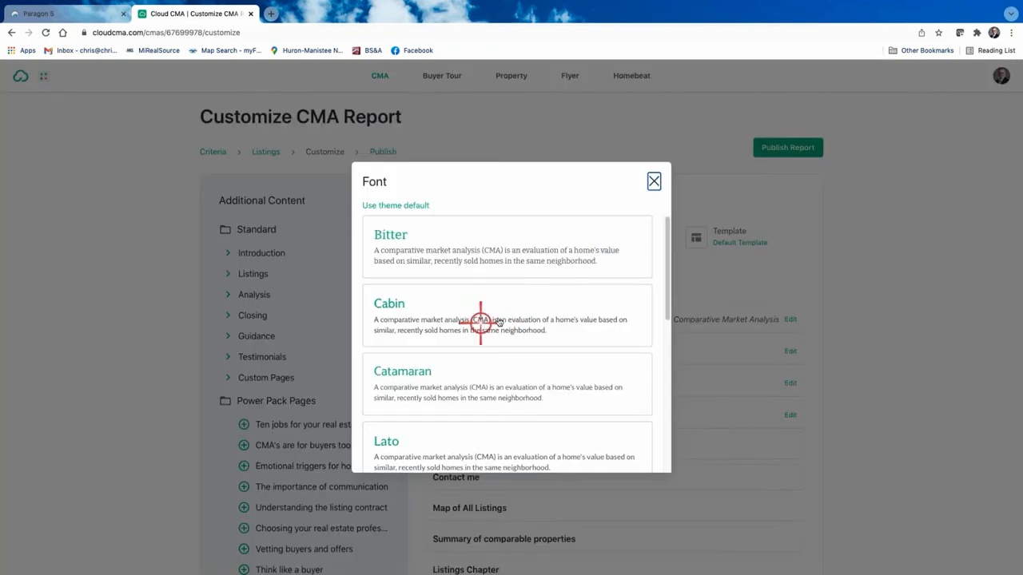
scroll(500, 318, "down", 3)
scroll(501, 318, "down", 5)
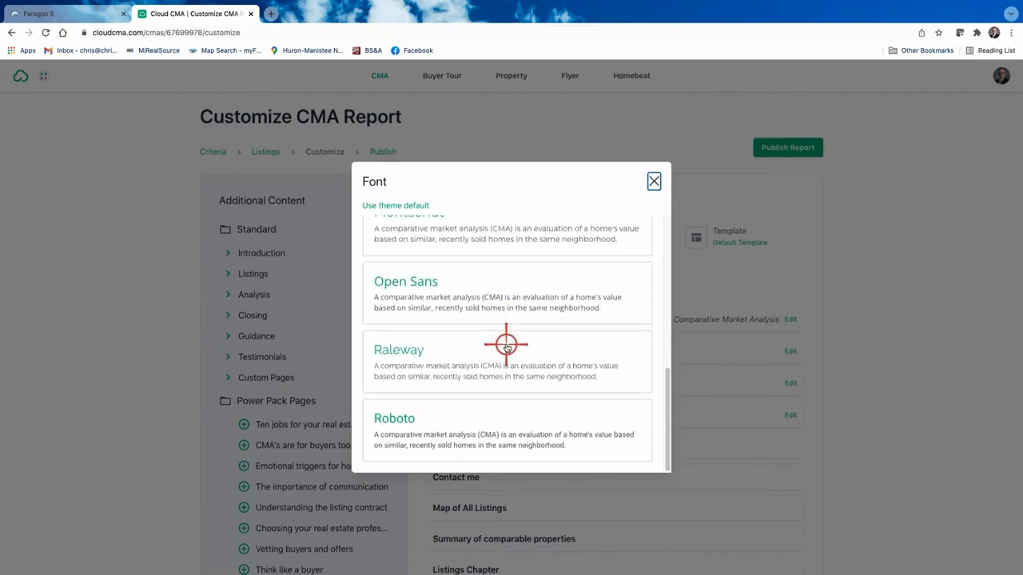
scroll(503, 289, "up", 7)
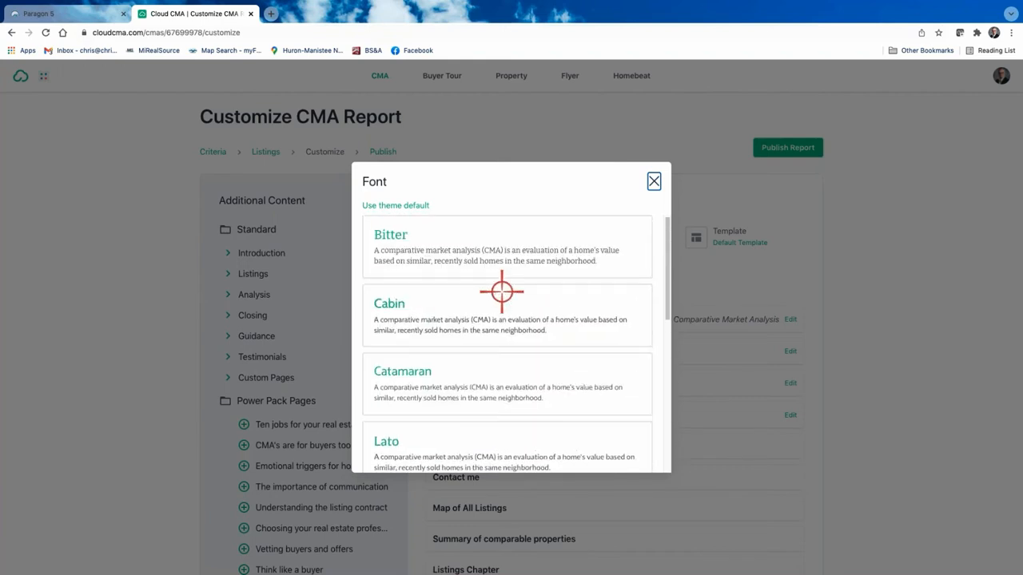
scroll(511, 360, "down", 2)
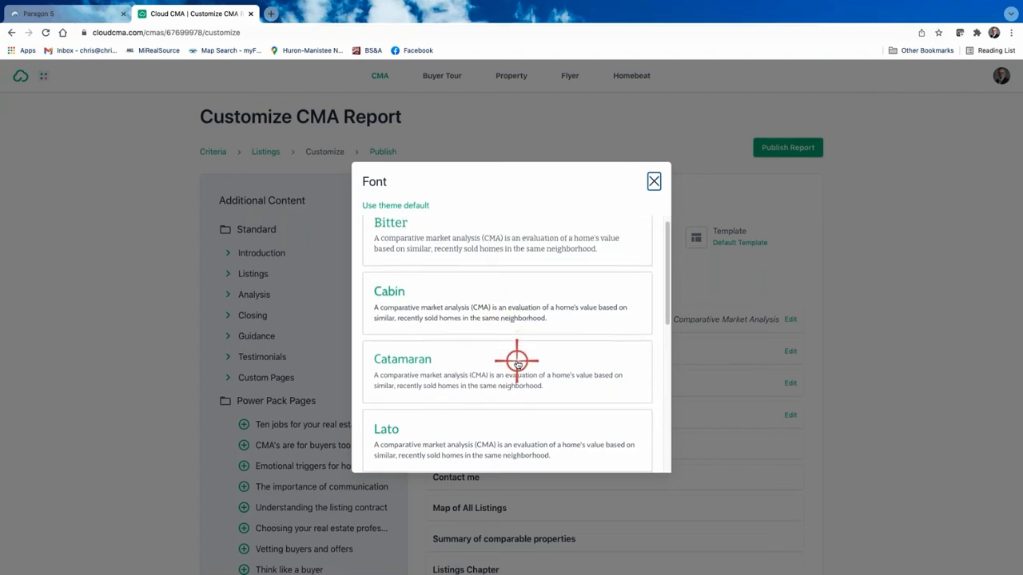
left_click(403, 310)
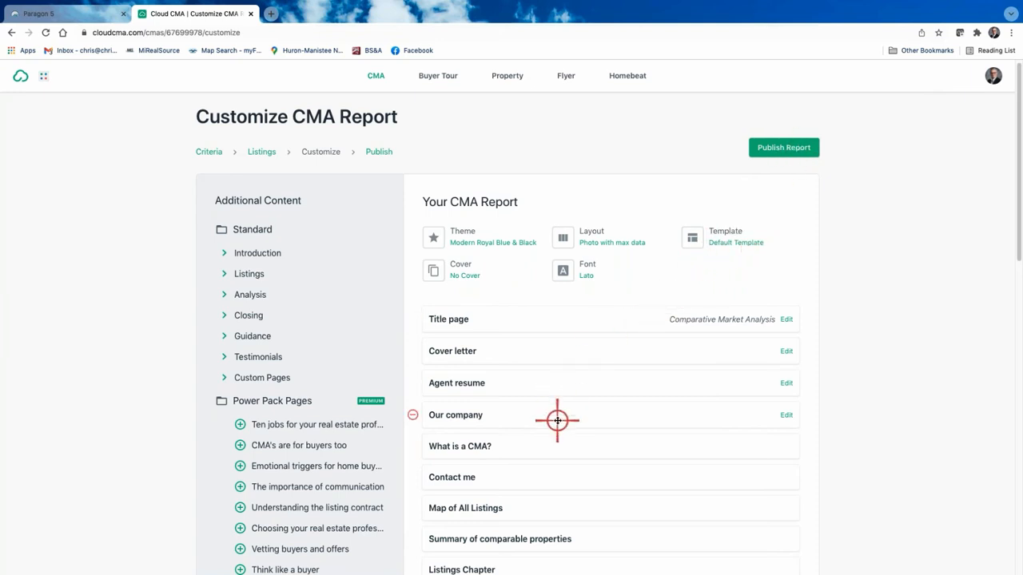
scroll(541, 404, "down", 1)
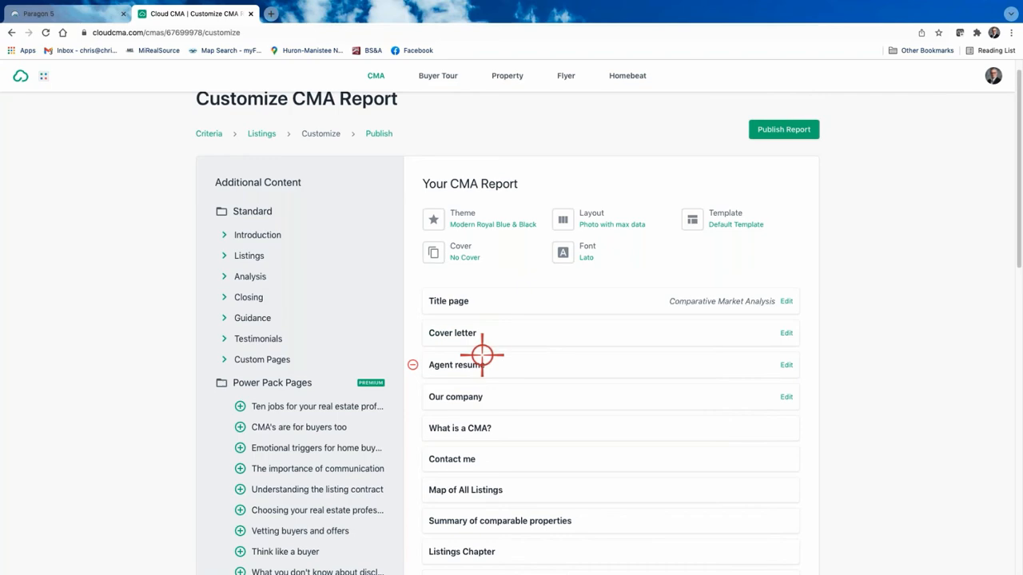
scroll(482, 355, "down", 10)
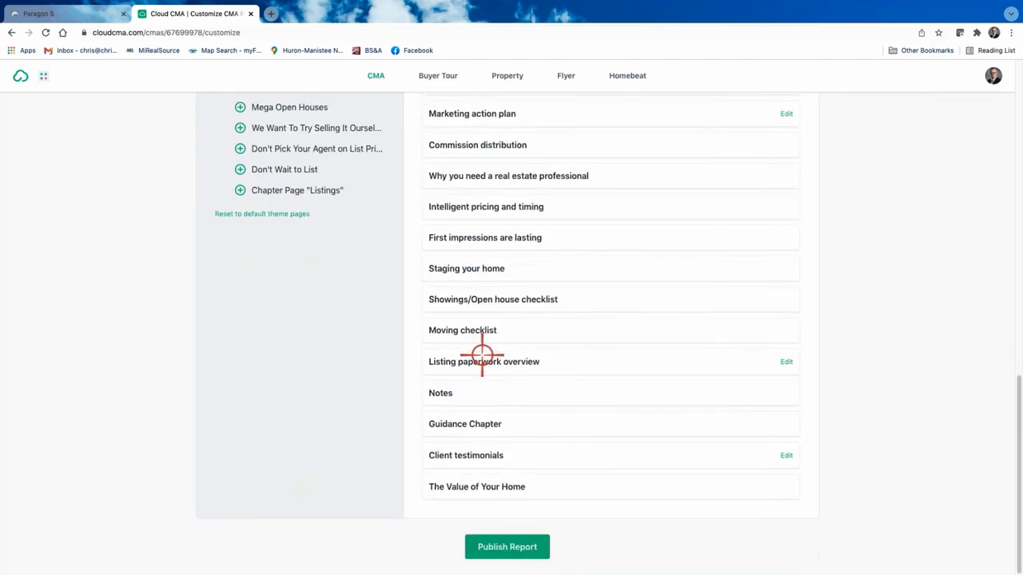
scroll(482, 354, "up", 10)
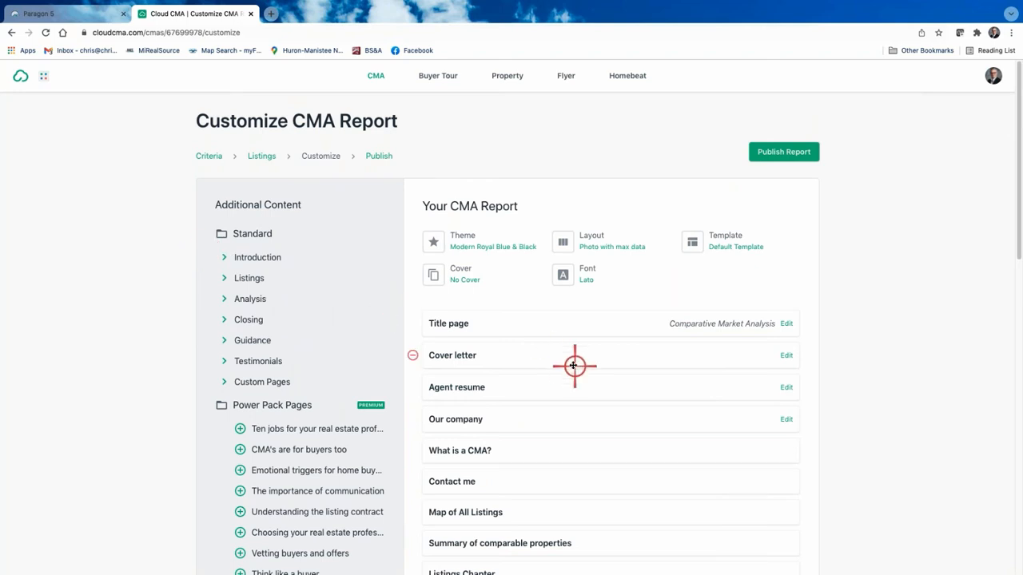
left_click(446, 323)
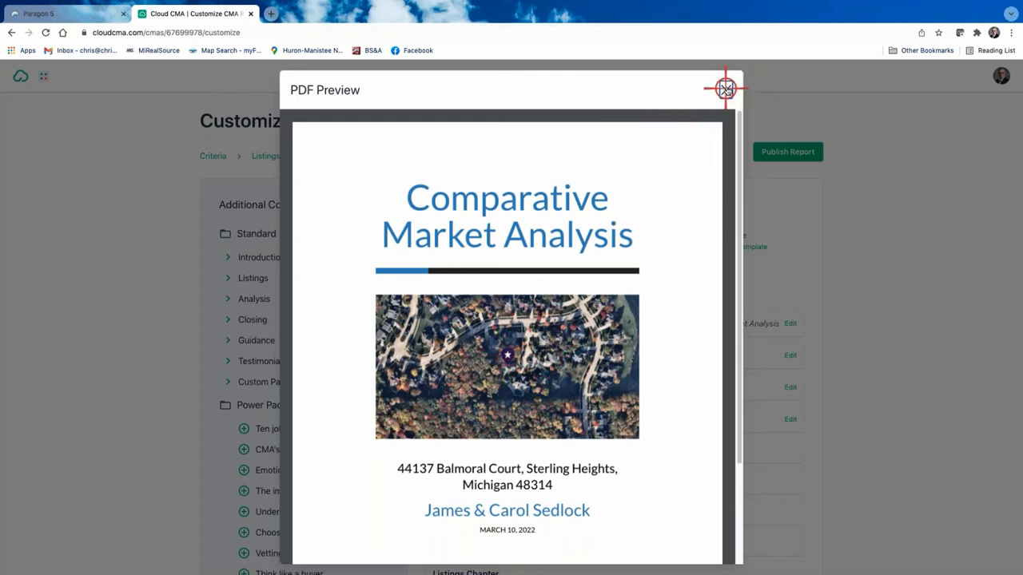
left_click(725, 89)
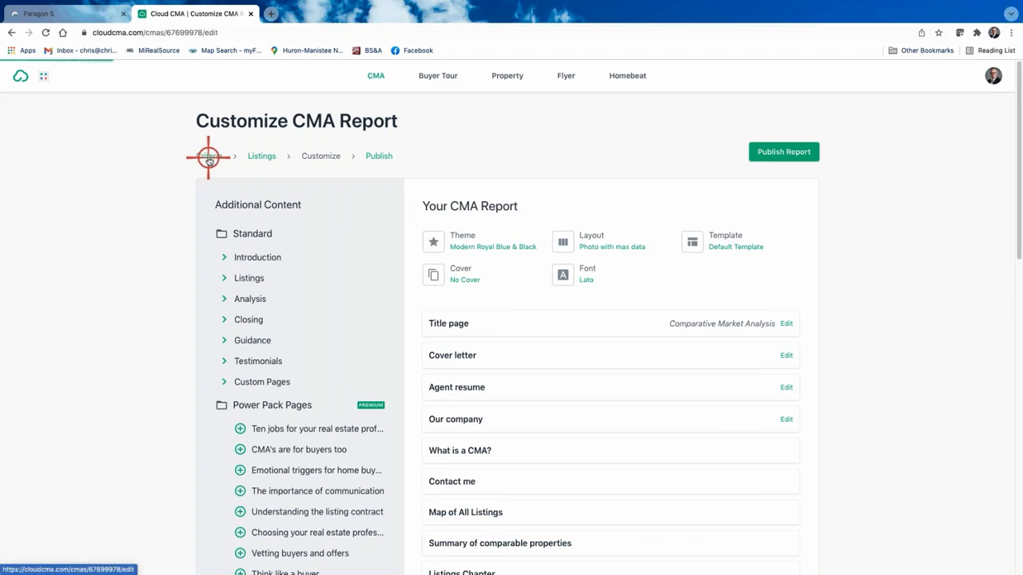
left_click(209, 157)
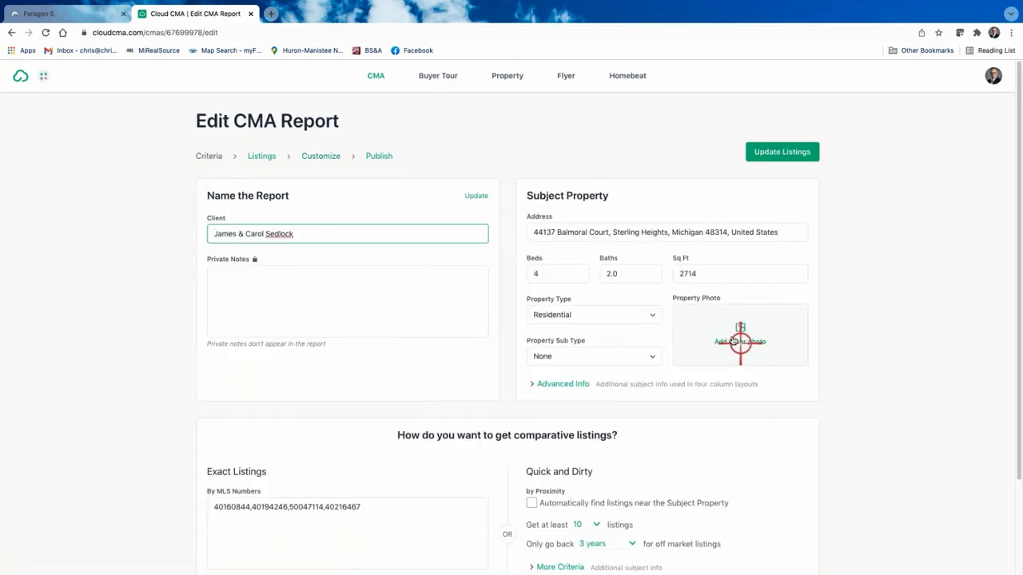
left_click(737, 330)
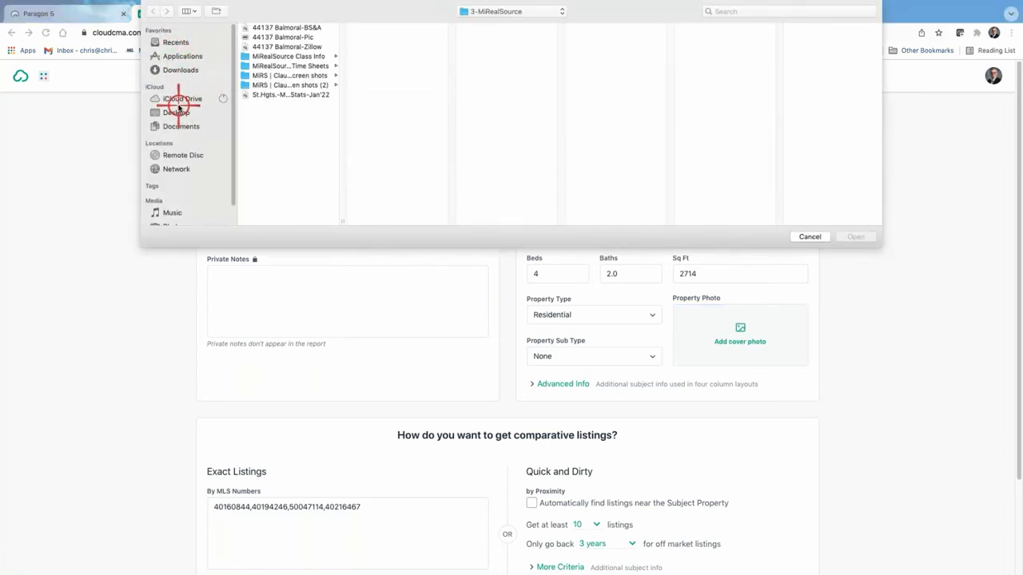
left_click(177, 111)
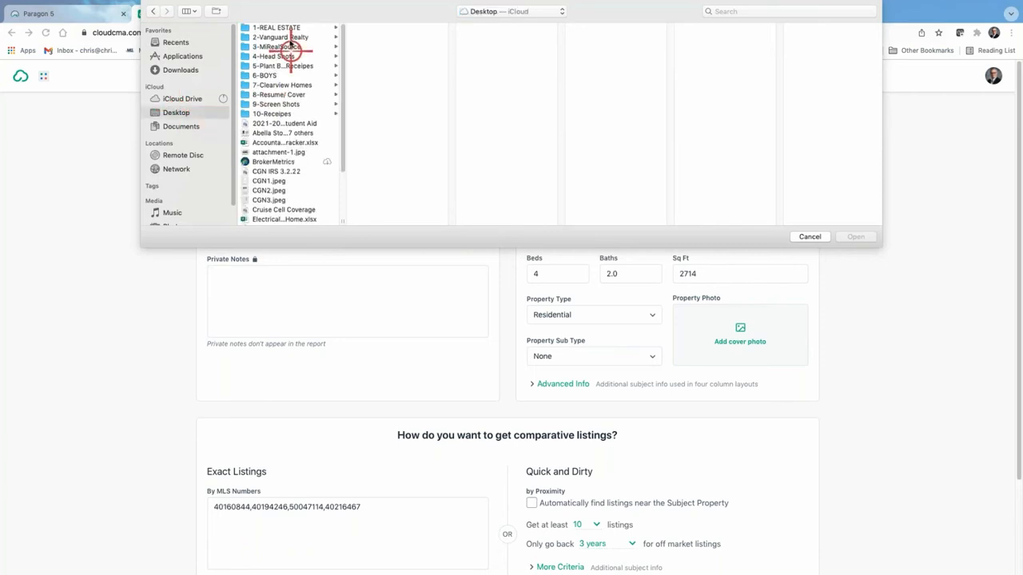
left_click(279, 47)
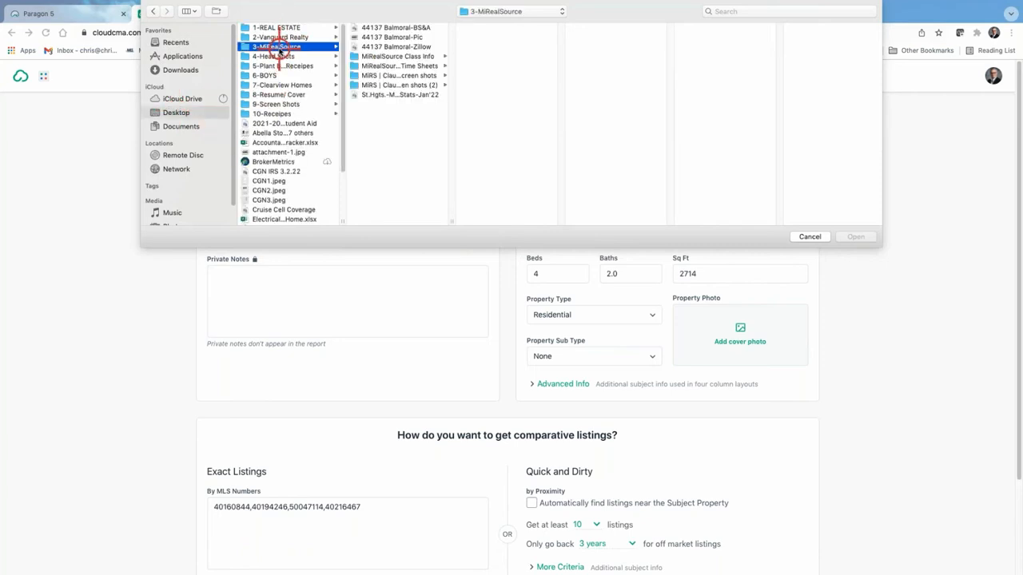
left_click(388, 38)
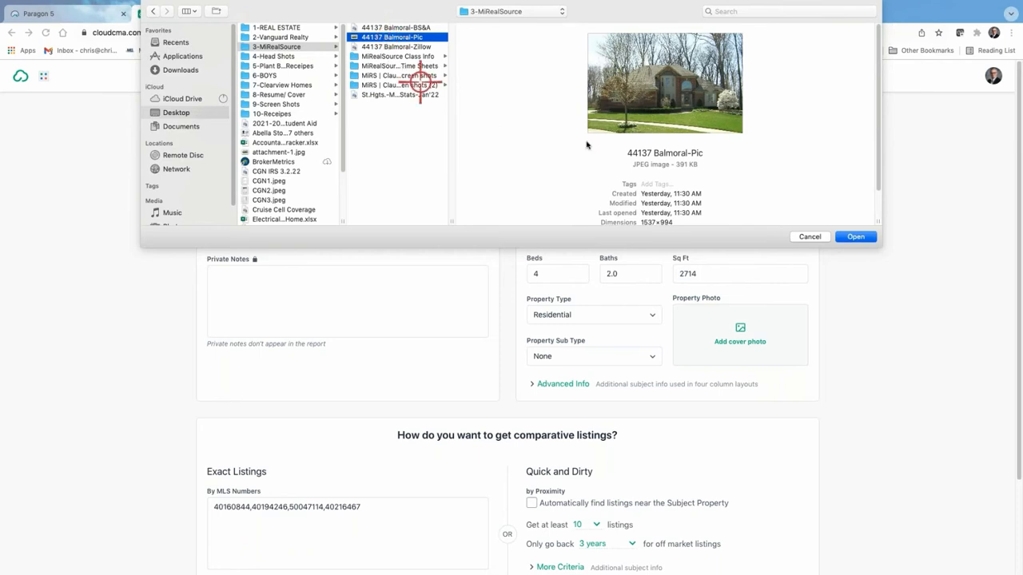
left_click(856, 236)
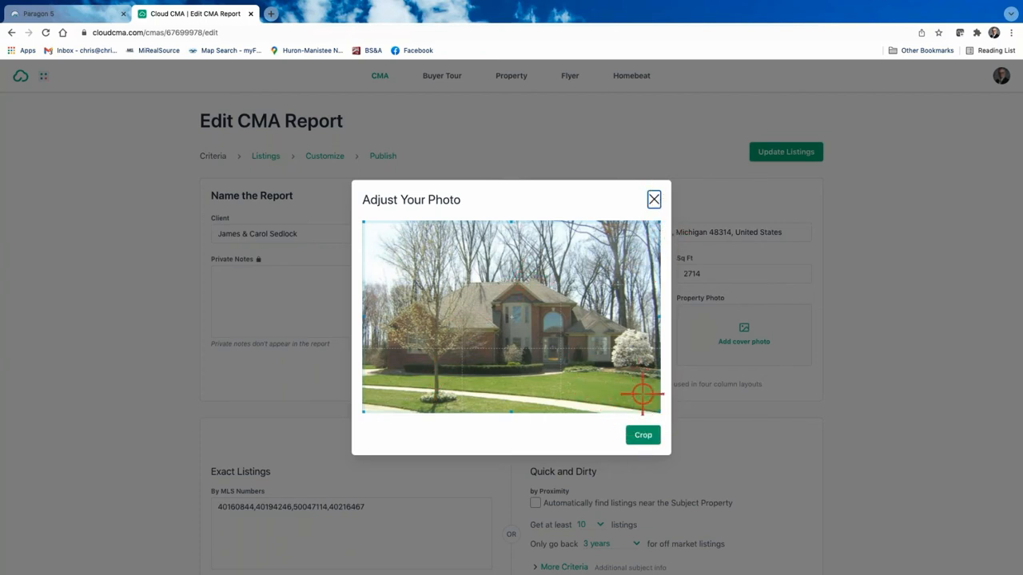
left_click(655, 199)
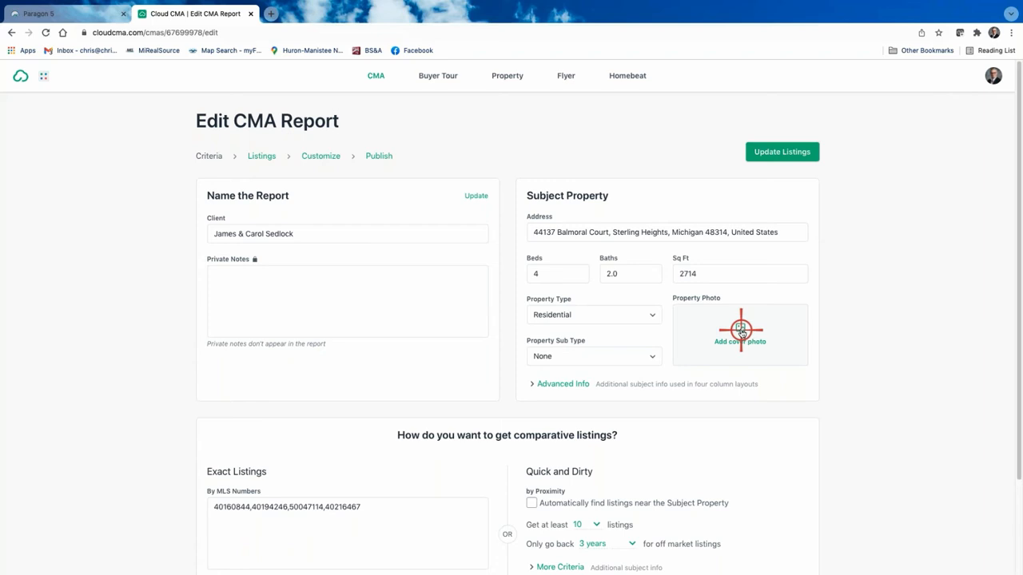
left_click(742, 332)
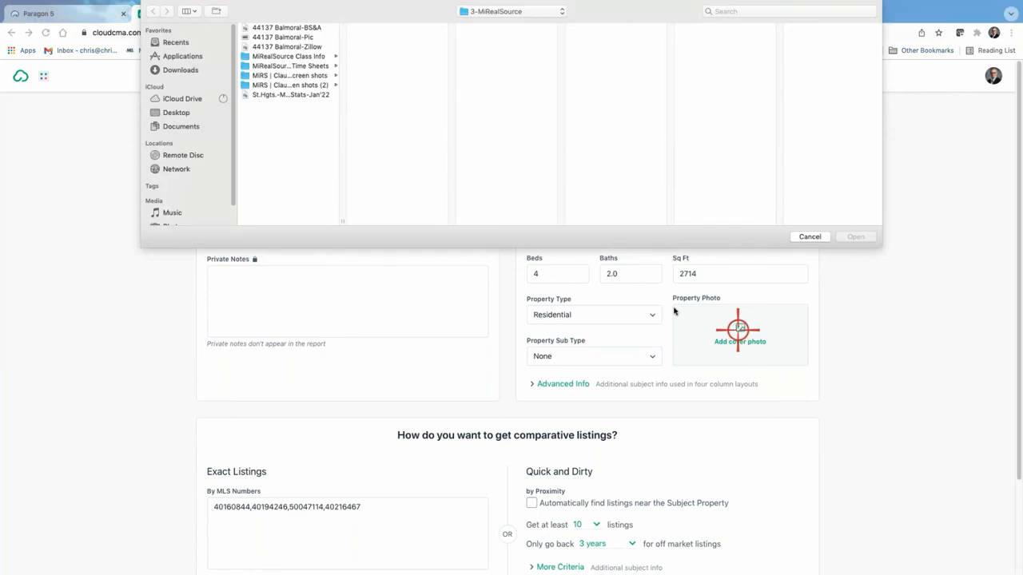
left_click(274, 36)
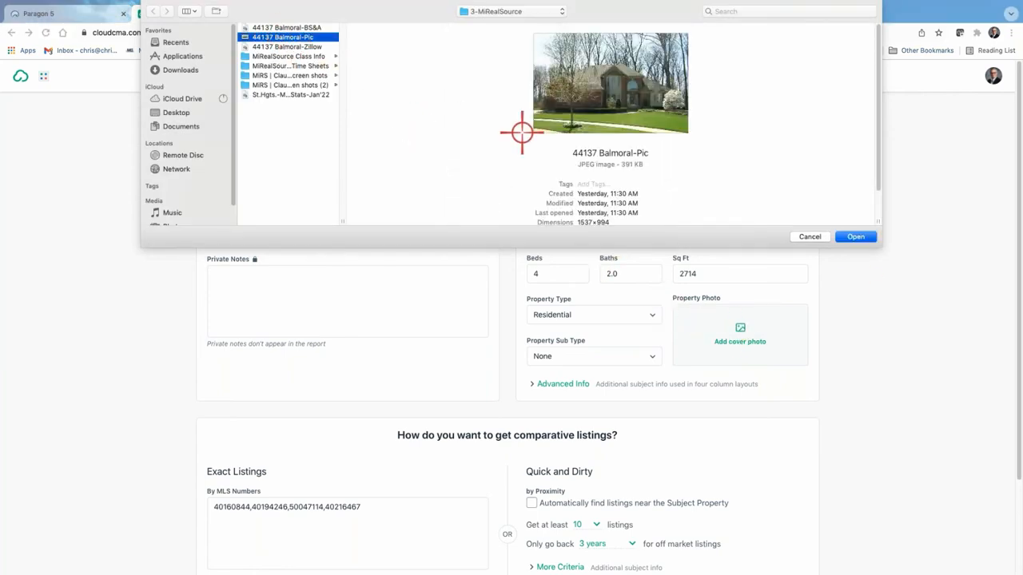
left_click(855, 236)
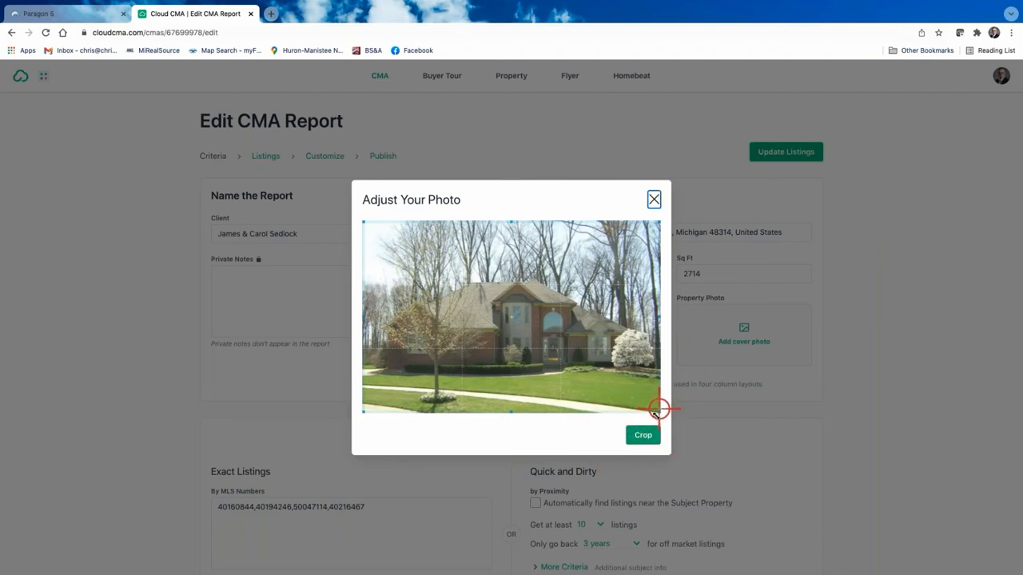
left_click(646, 435)
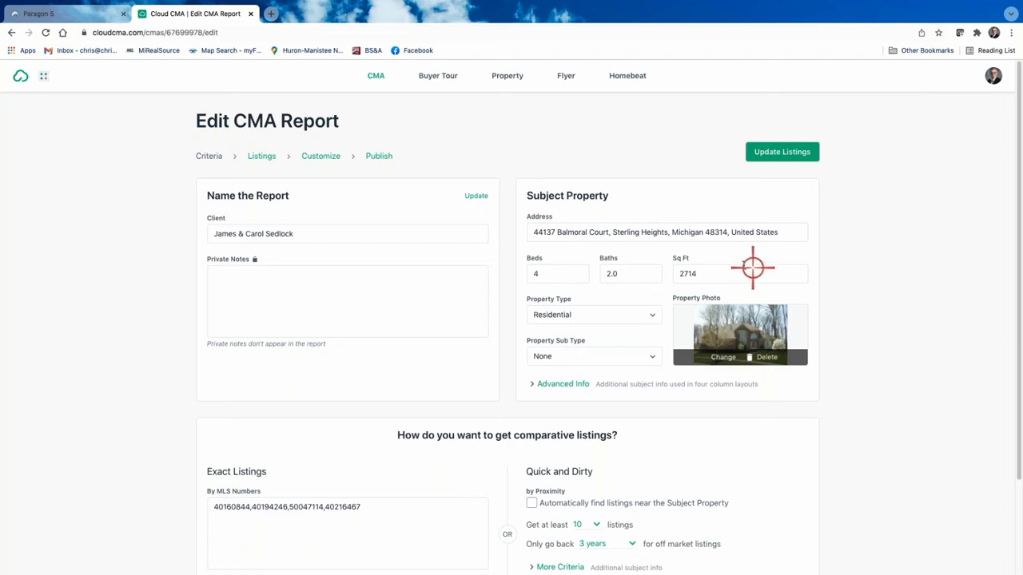
left_click(315, 156)
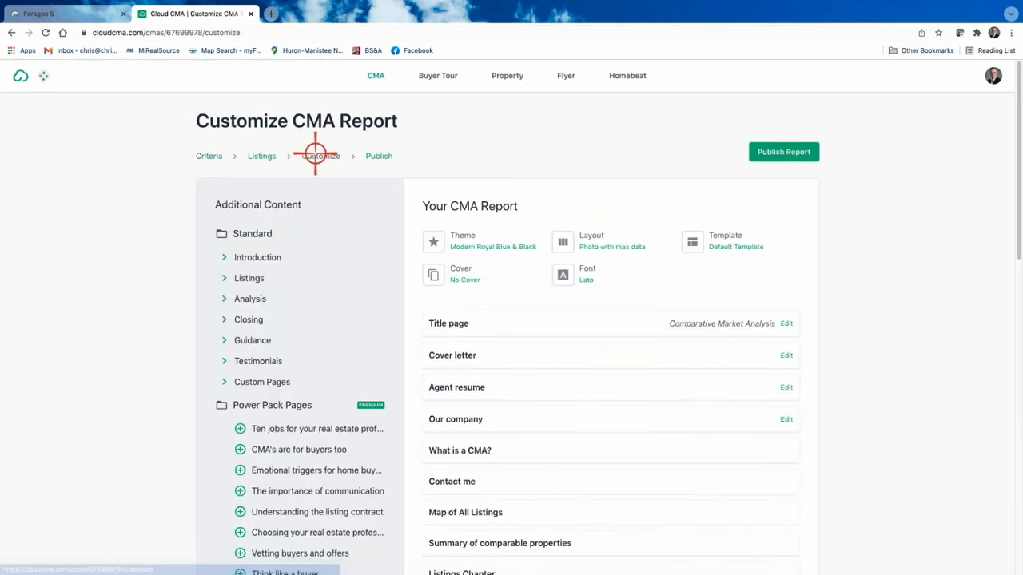
left_click(460, 325)
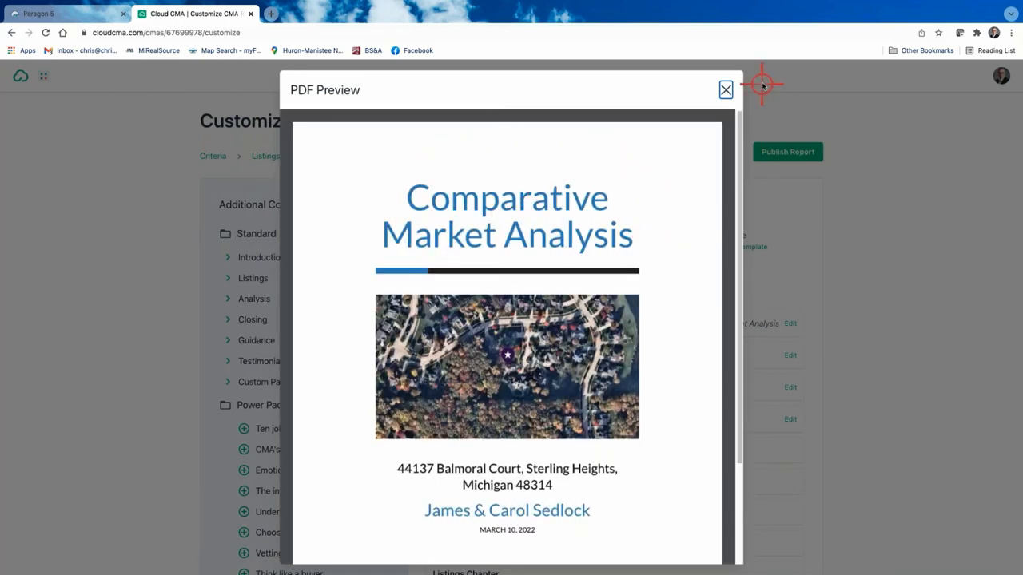
left_click(725, 90)
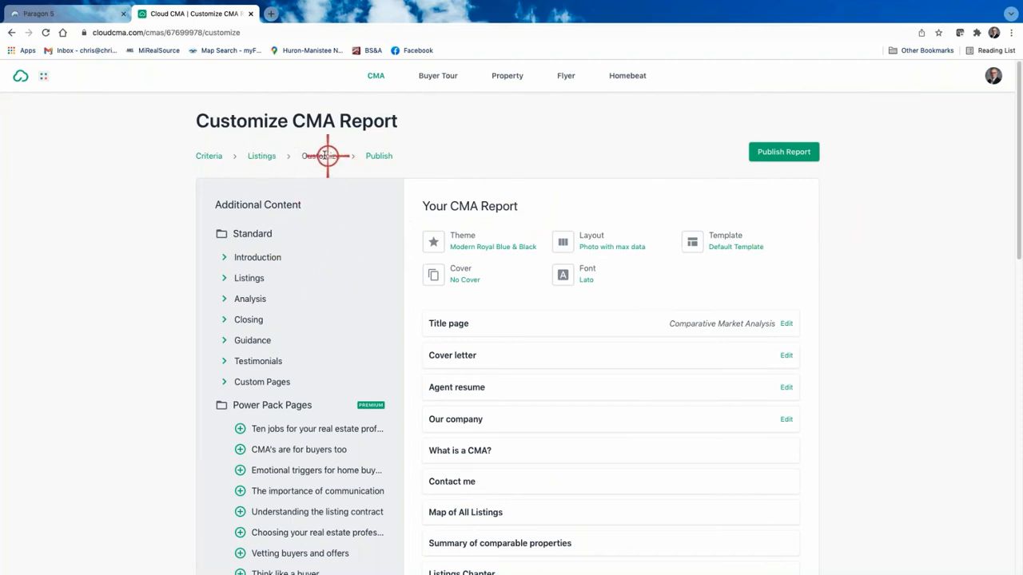
left_click(457, 323)
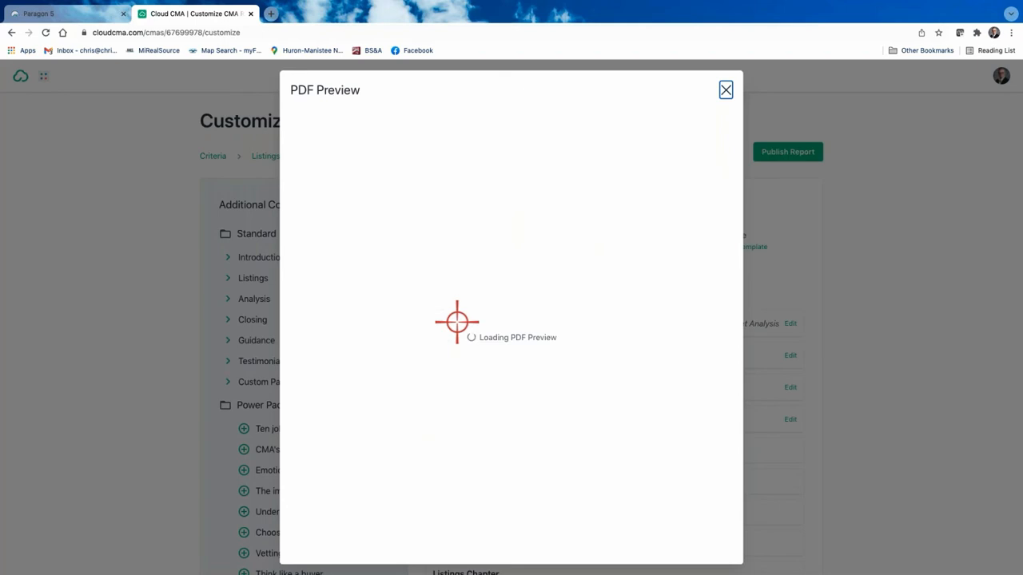
left_click(726, 91)
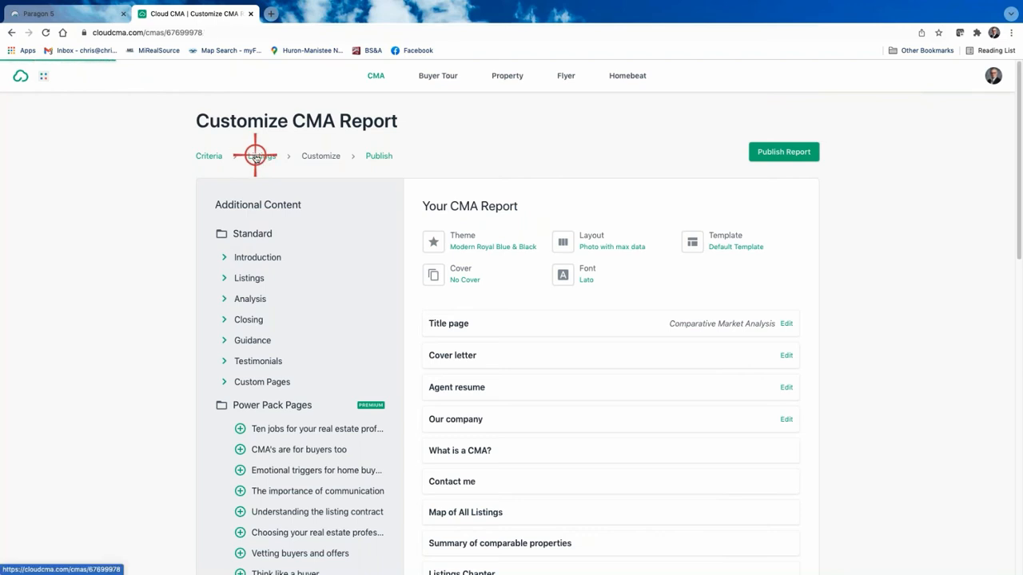
Step: Preview the Title page PDF, then remove the Cover letter and Agent resume pages
left_click(255, 155)
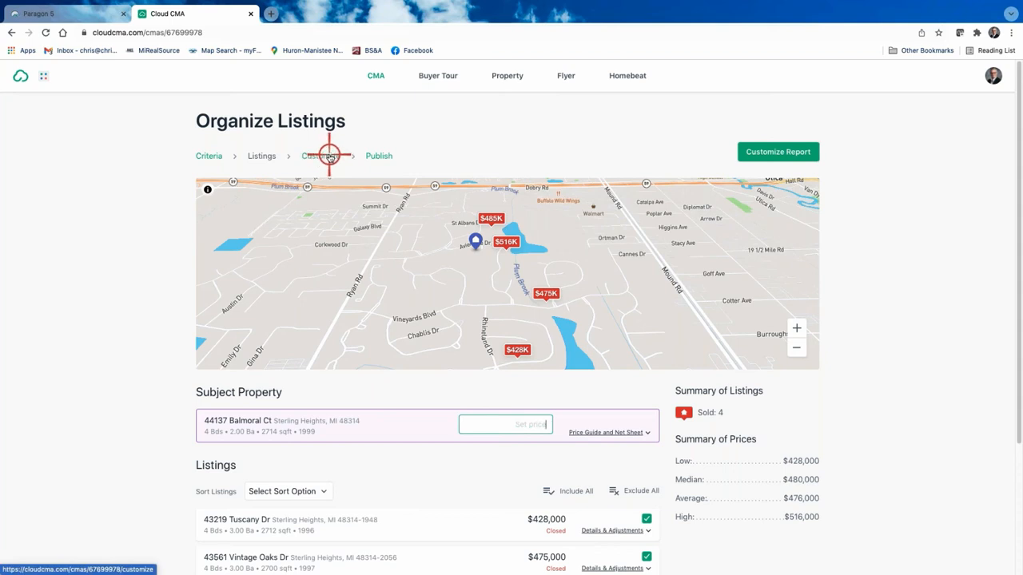
left_click(793, 152)
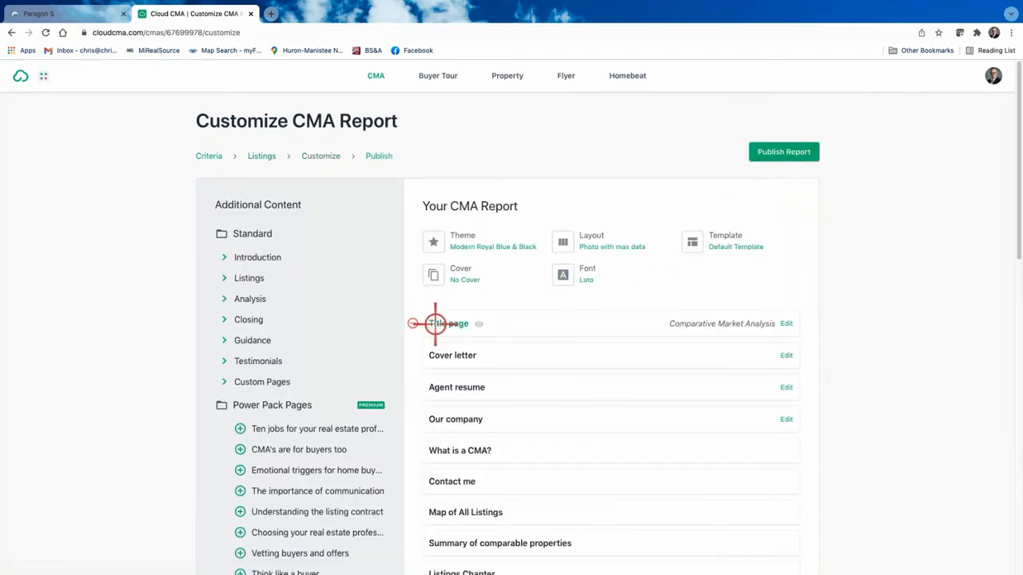
left_click(445, 325)
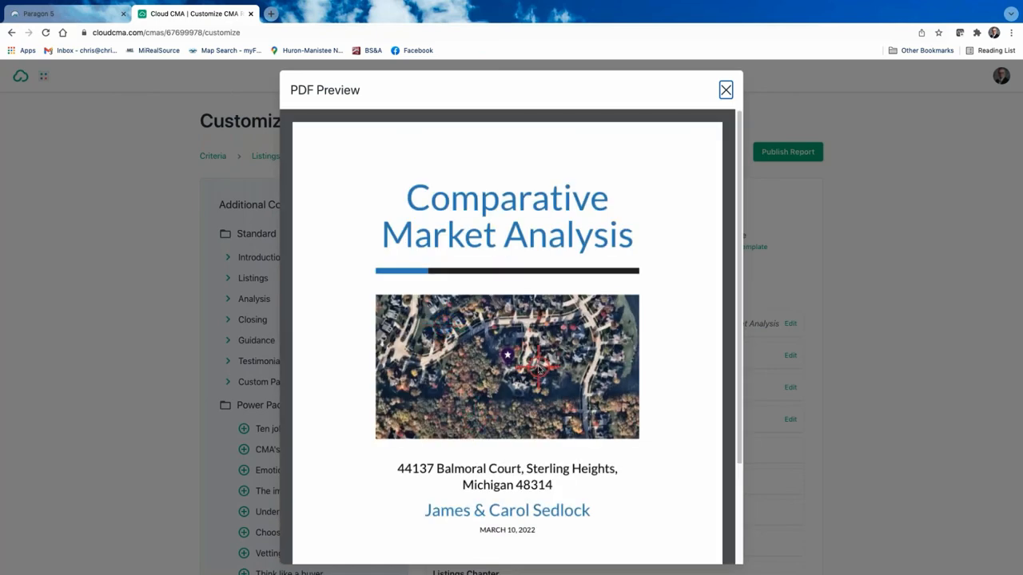
scroll(539, 365, "down", 2)
scroll(534, 365, "up", 2)
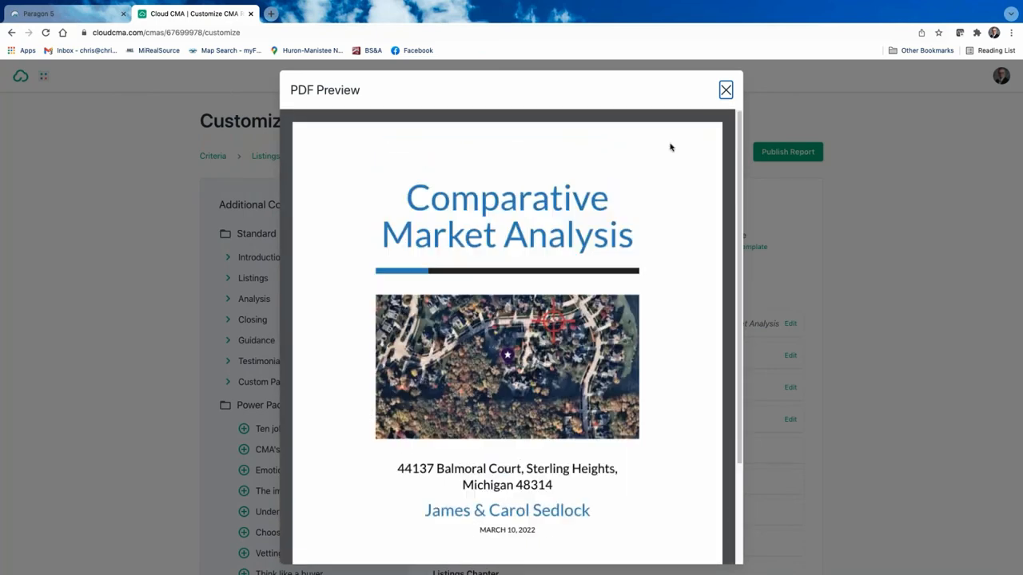
left_click(725, 93)
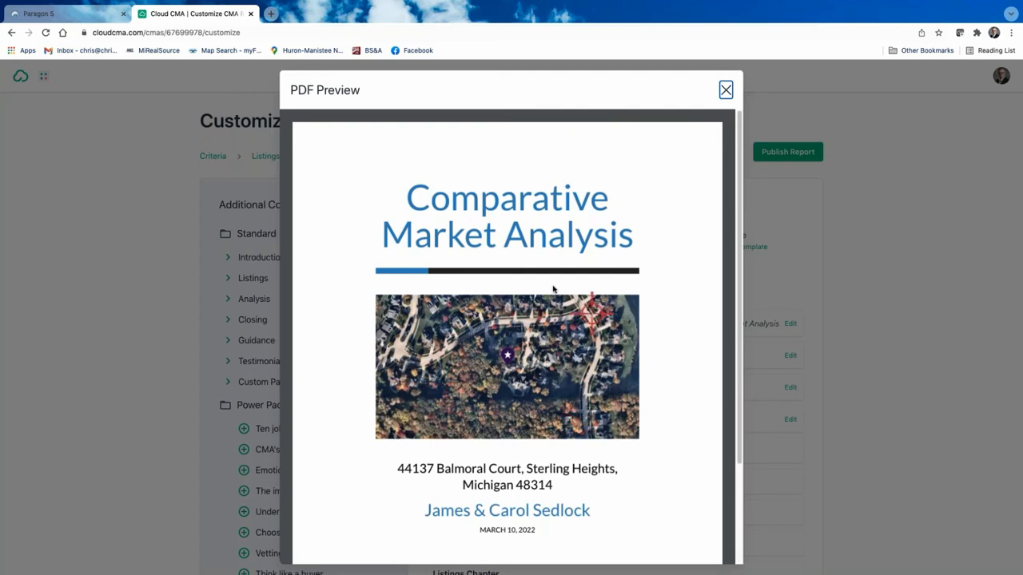
left_click(725, 91)
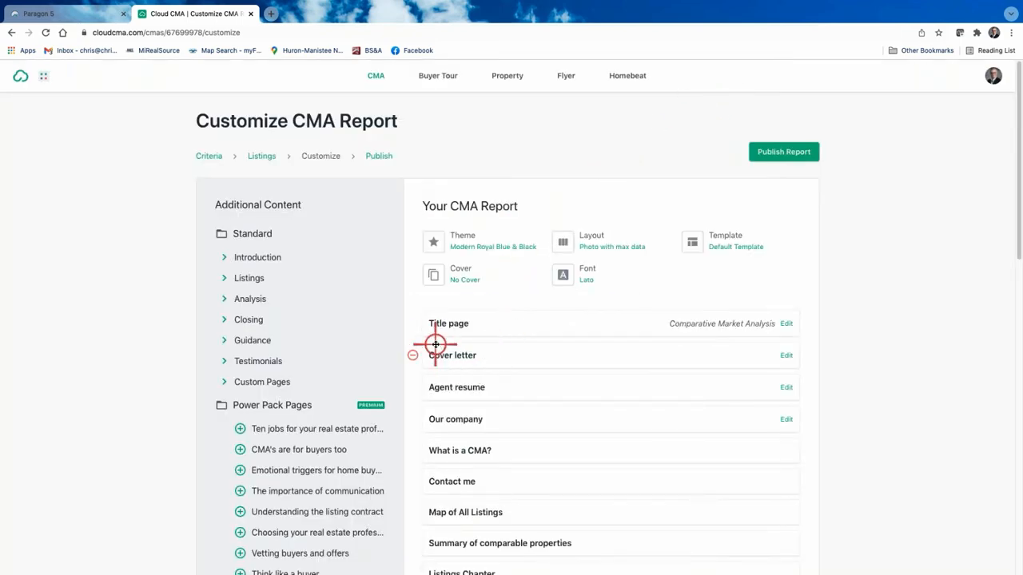
left_click(412, 355)
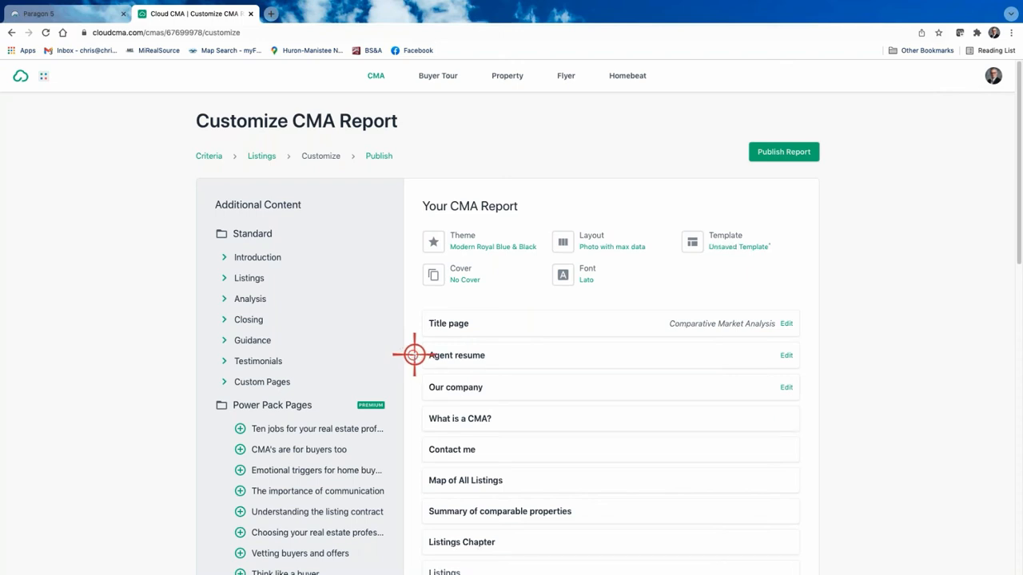
left_click(415, 354)
Step: Remove the Our company and What is a CMA? pages from the report
left_click(414, 354)
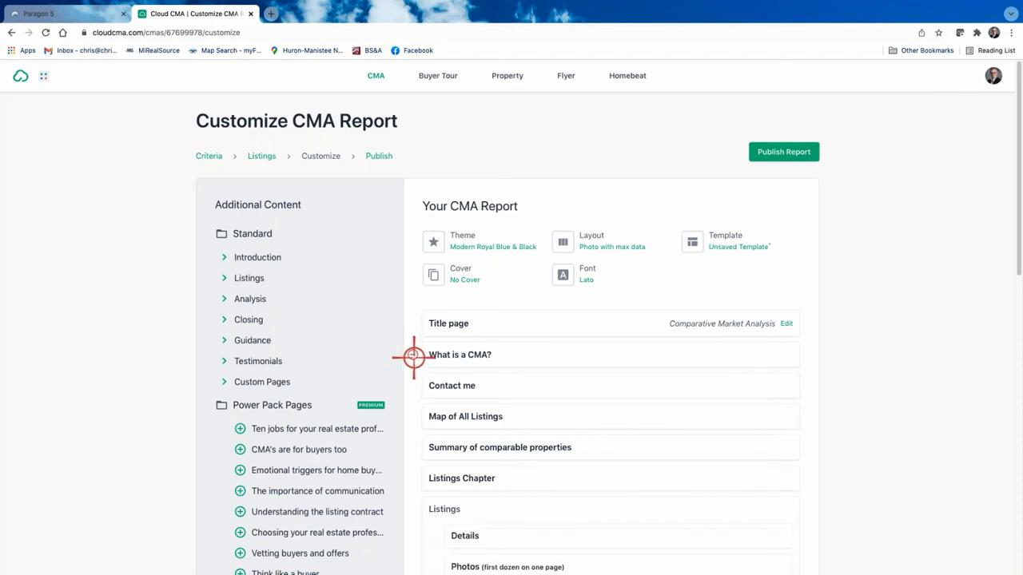
left_click(414, 355)
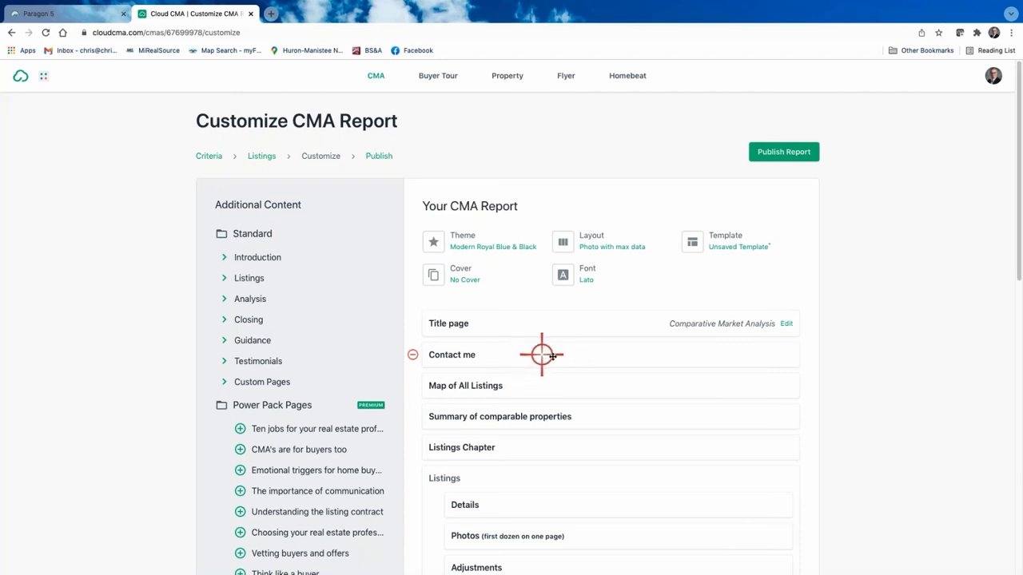
scroll(599, 455, "down", 3)
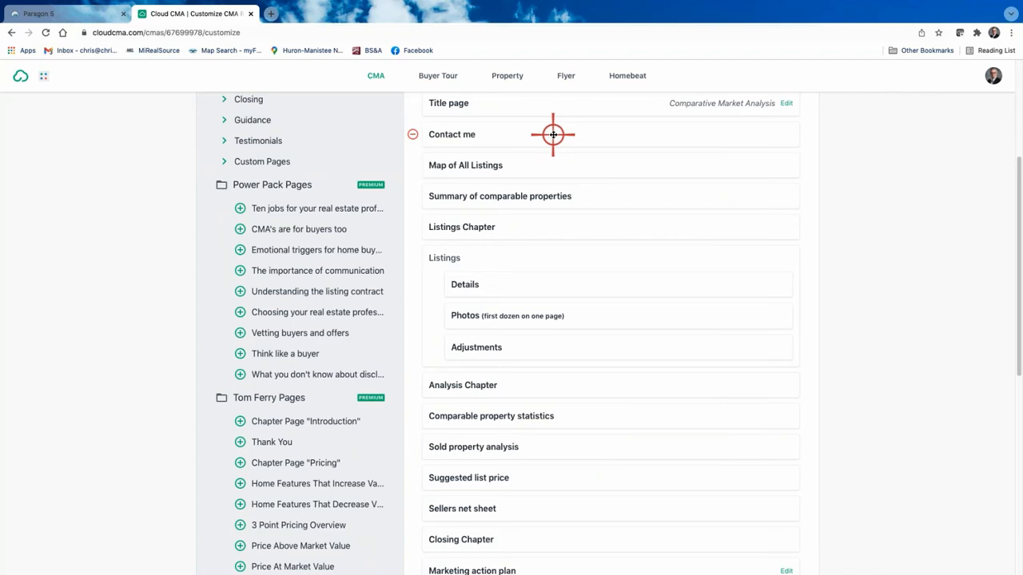
Step: Move Contact me to the bottom so it becomes the report's last page
left_click_drag(553, 134, 555, 490)
scroll(520, 400, "up", 8)
scroll(520, 399, "down", 7)
scroll(519, 399, "up", 6)
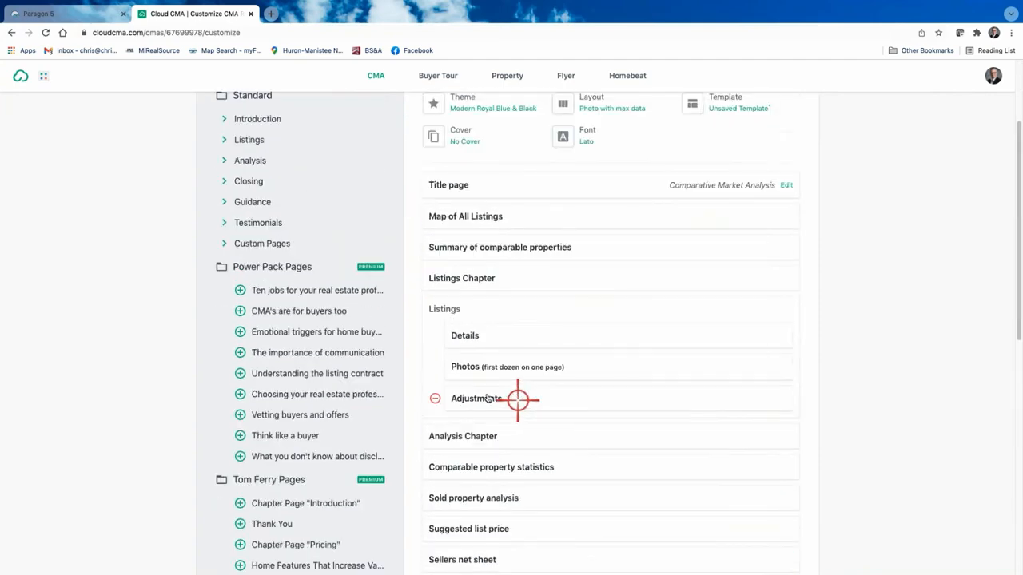
scroll(485, 393, "down", 7)
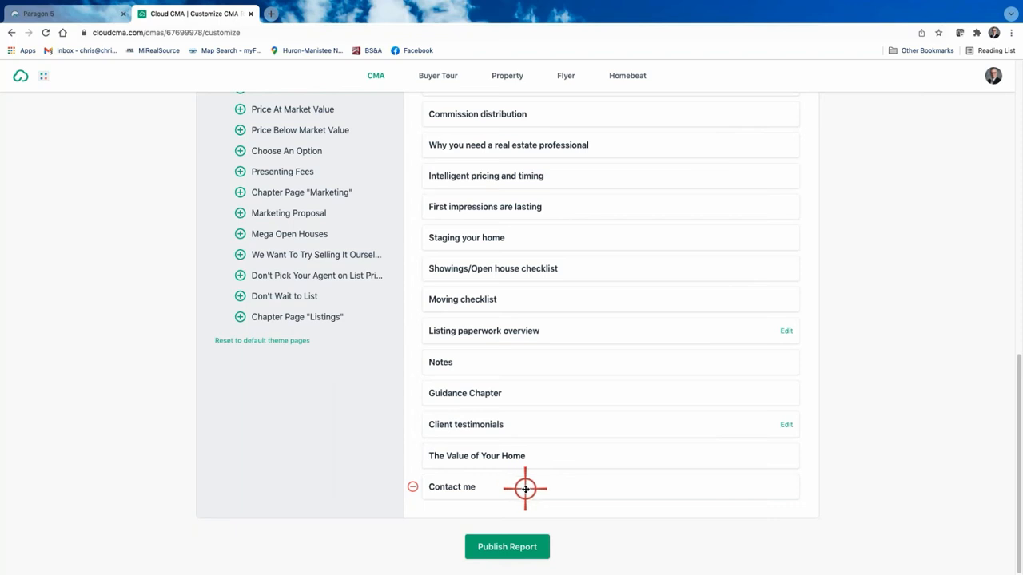
mouse_move(527, 484)
left_mouse_down()
mouse_move(527, 429)
mouse_move(530, 481)
left_mouse_up()
scroll(552, 420, "up", 15)
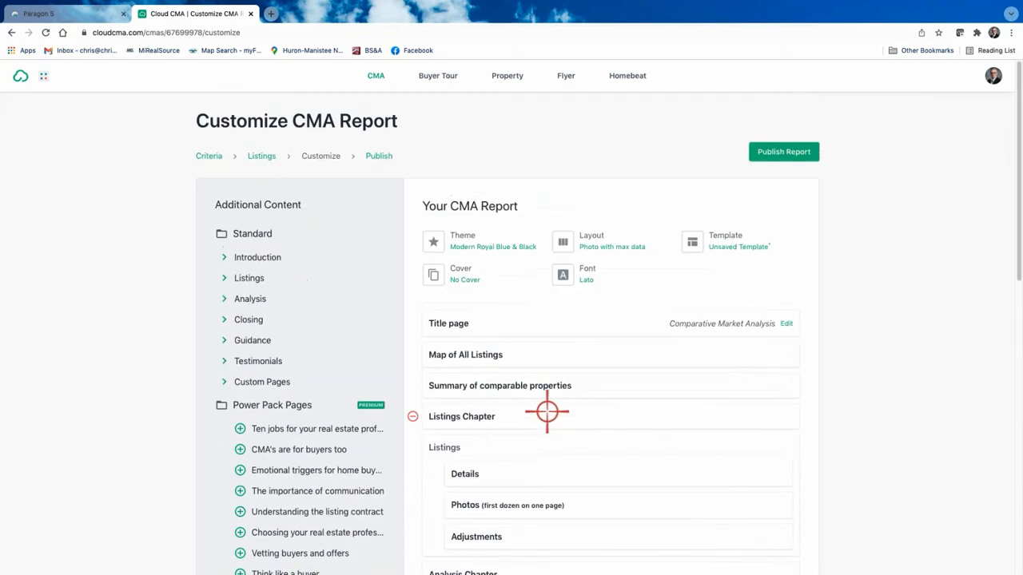
left_click(476, 354)
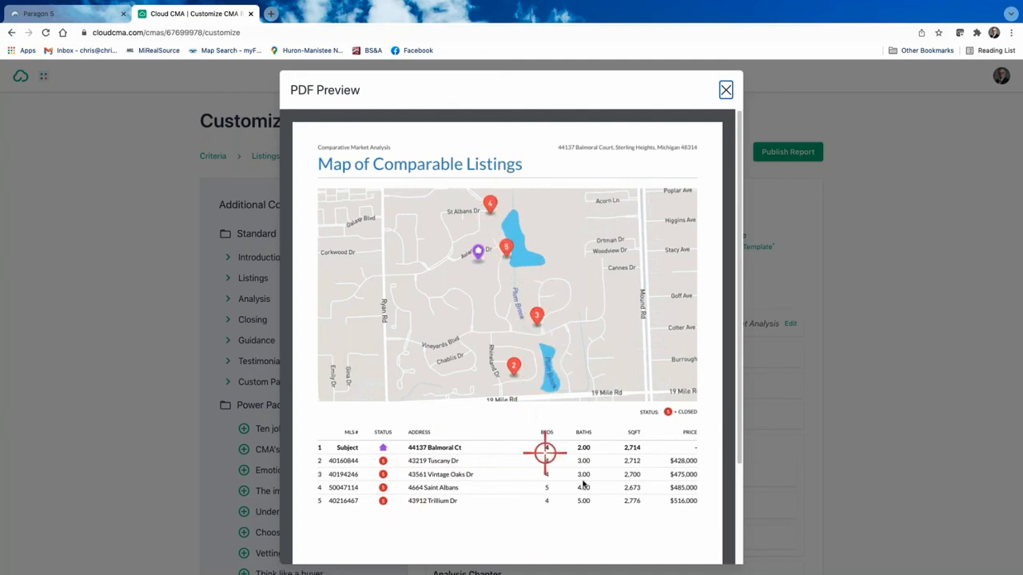
left_click(726, 89)
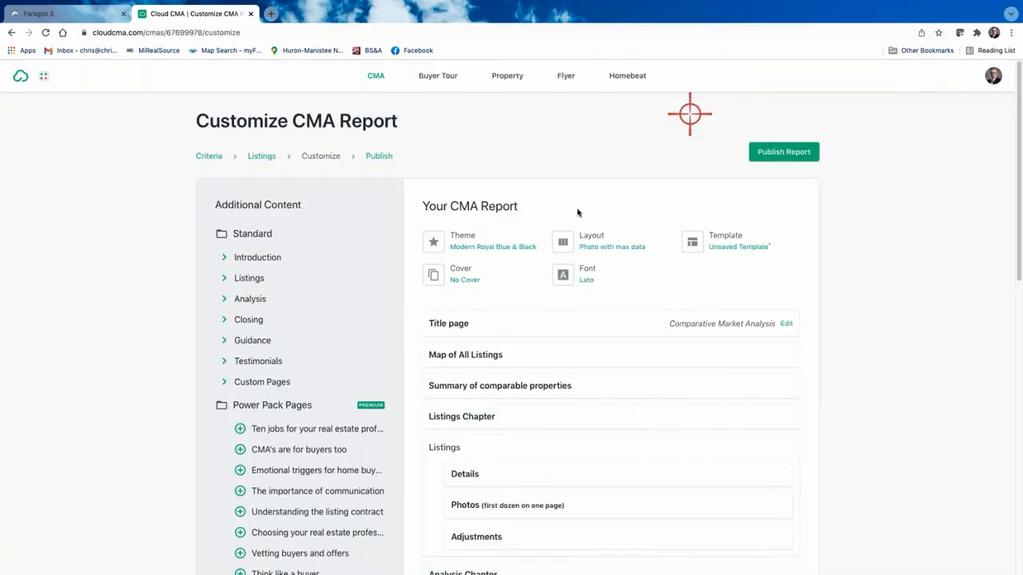
left_click(532, 389)
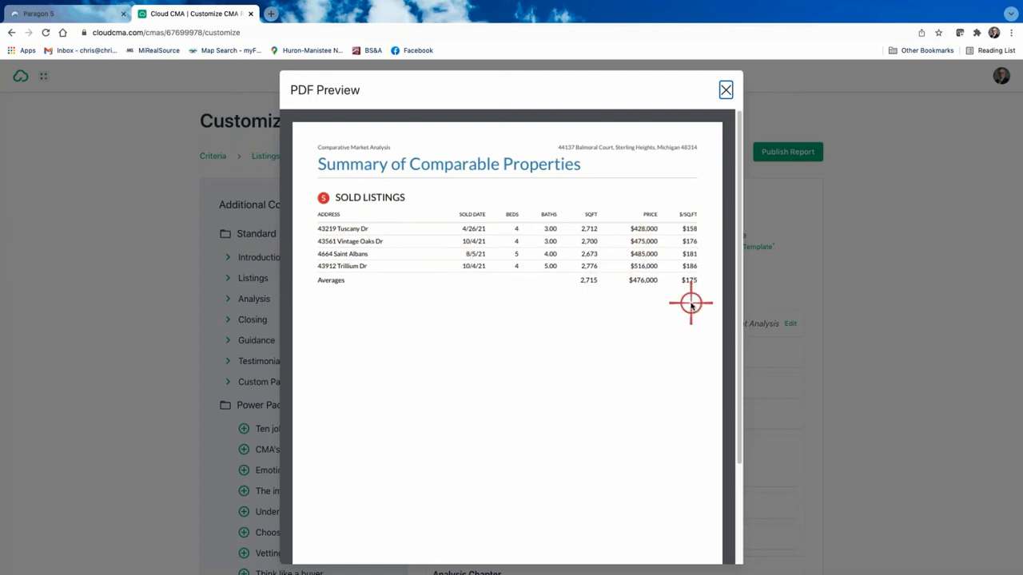
left_click(726, 88)
scroll(568, 419, "down", 2)
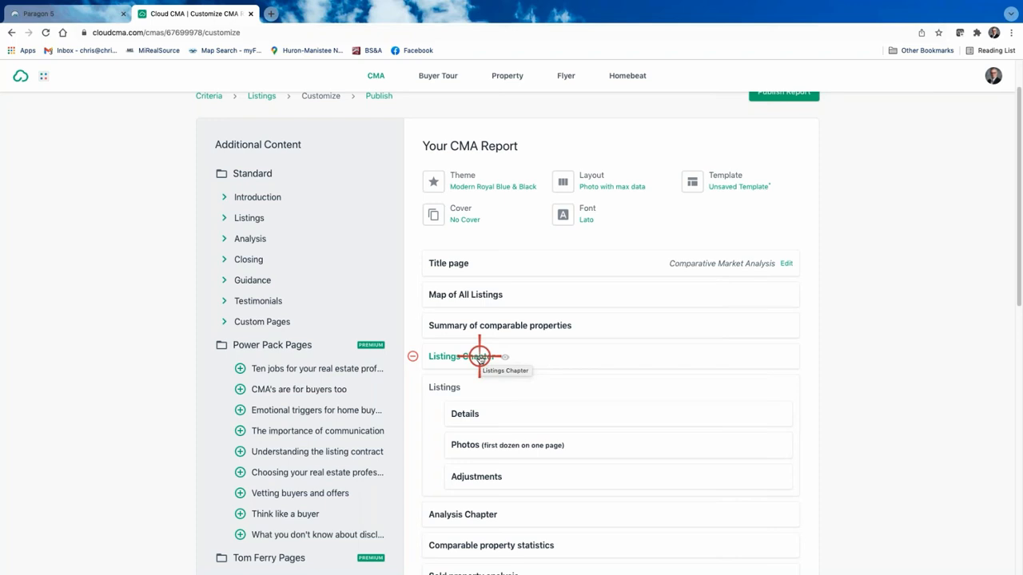
left_click(479, 357)
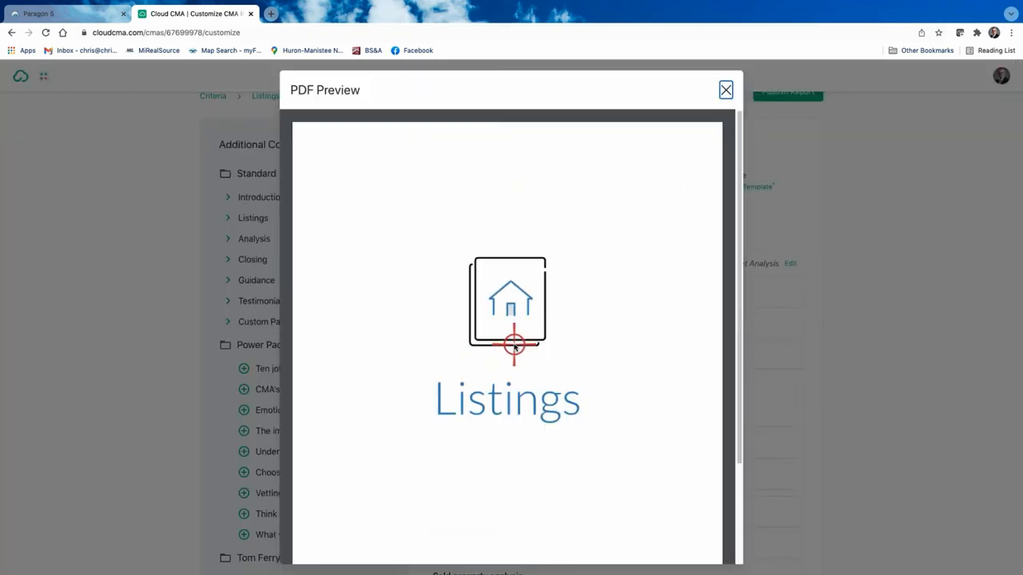
left_click(723, 89)
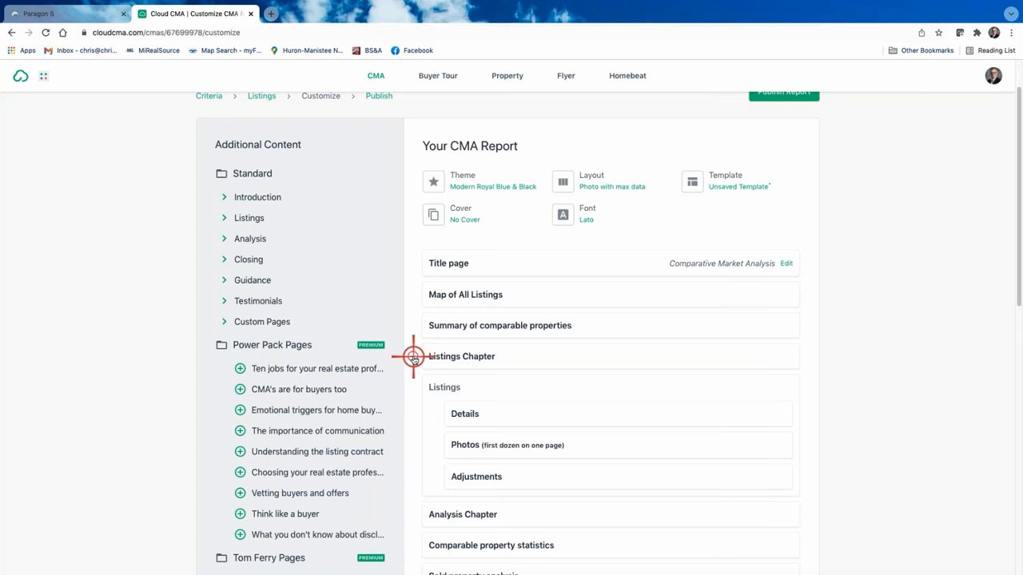
Step: Drag Listings Chapter and Adjustments out of the report, leaving Photos in place
left_click_drag(413, 356, 451, 357)
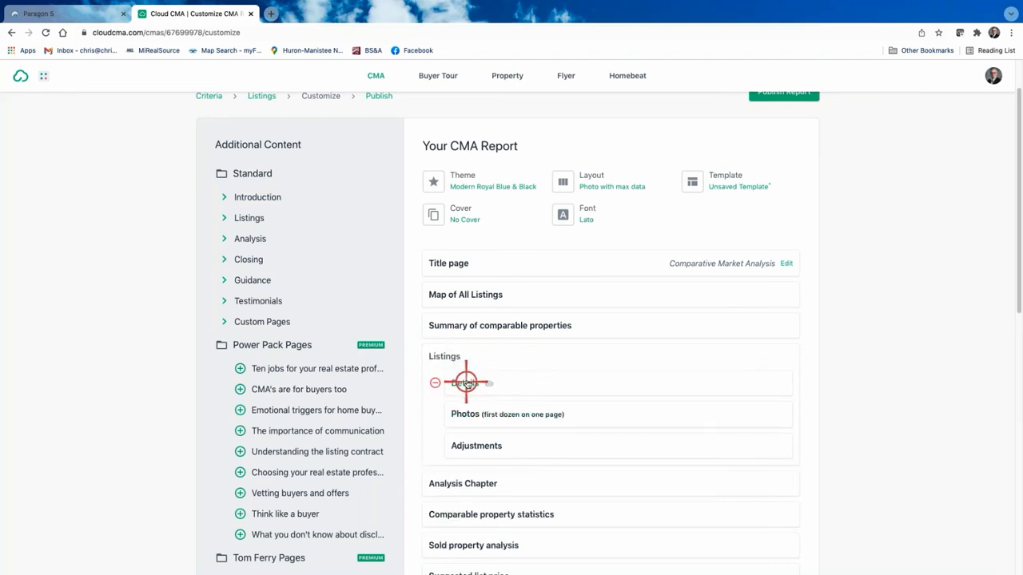
left_click_drag(475, 415, 505, 417)
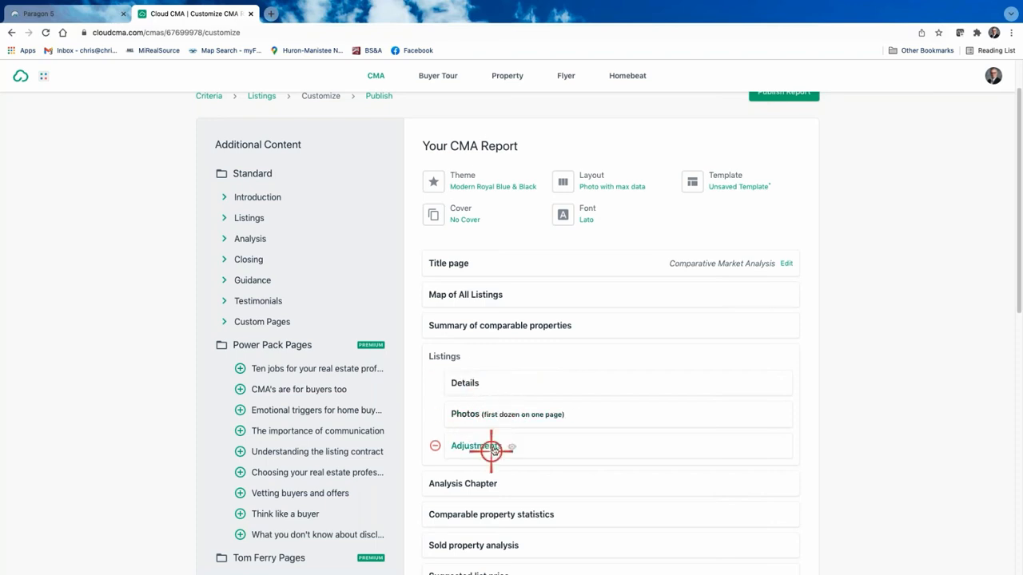
left_click_drag(473, 447, 434, 450)
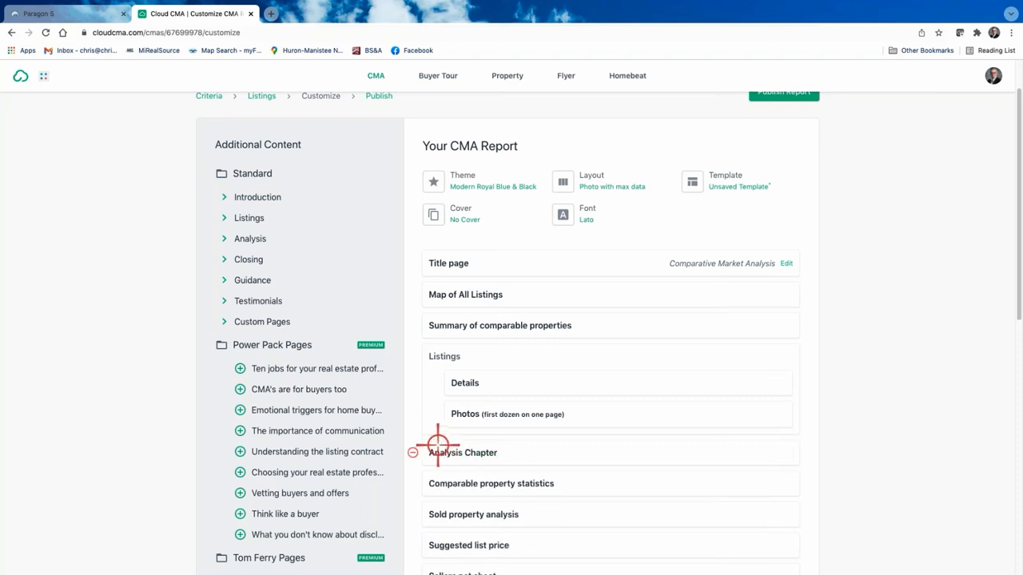
Step: Add More photos (all the rest) from Standard > Listings, then preview the Details page
left_click(224, 217)
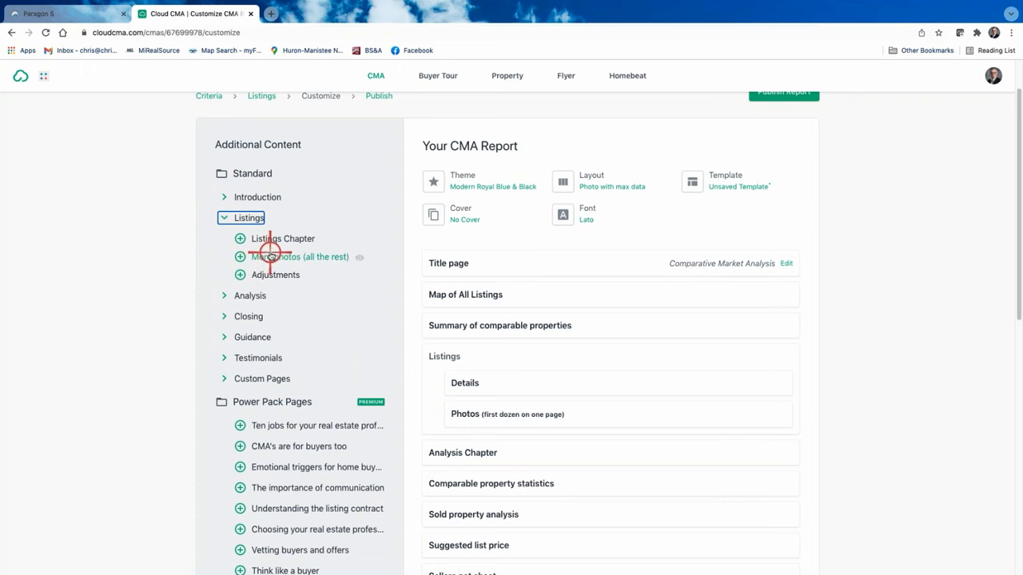
left_click_drag(267, 231, 285, 274)
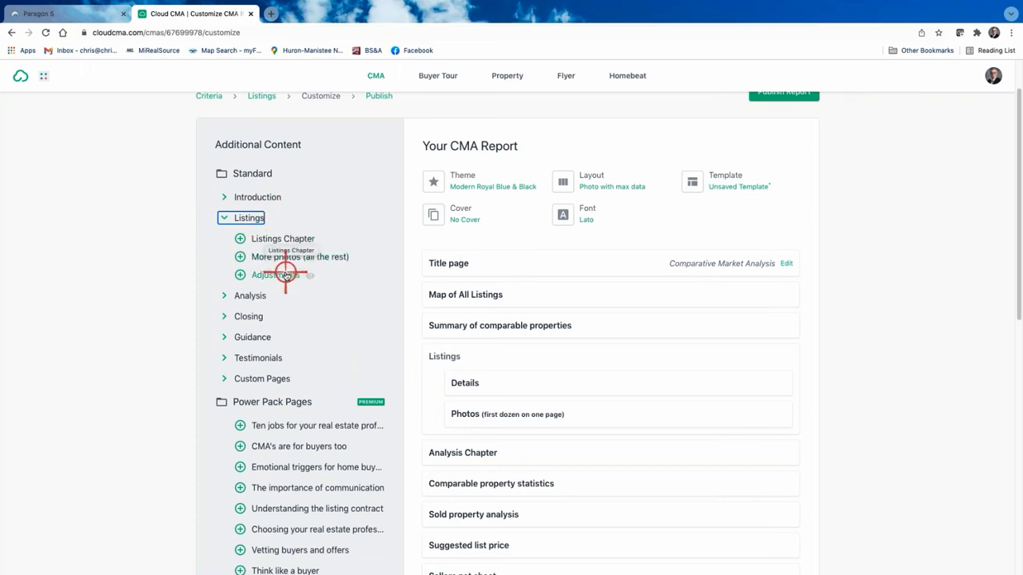
left_click(240, 255)
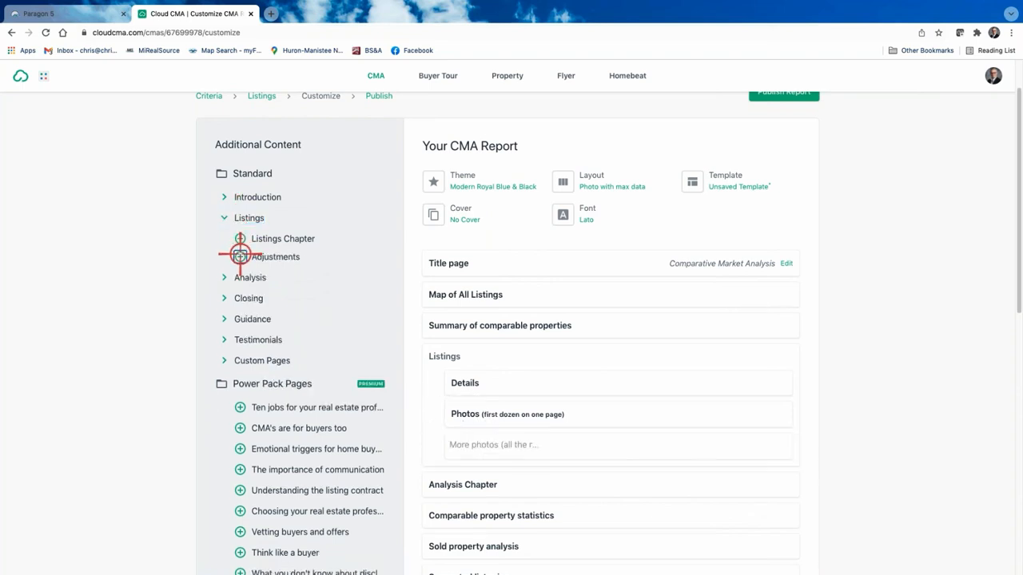
left_click(463, 383)
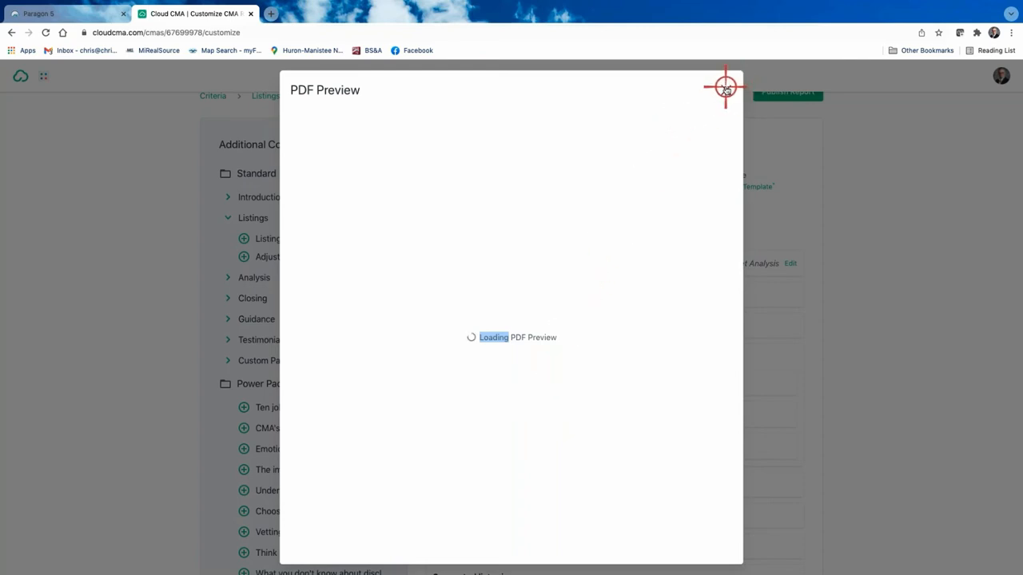
Step: Close the loading preview and review the Photos page preview
left_click(725, 88)
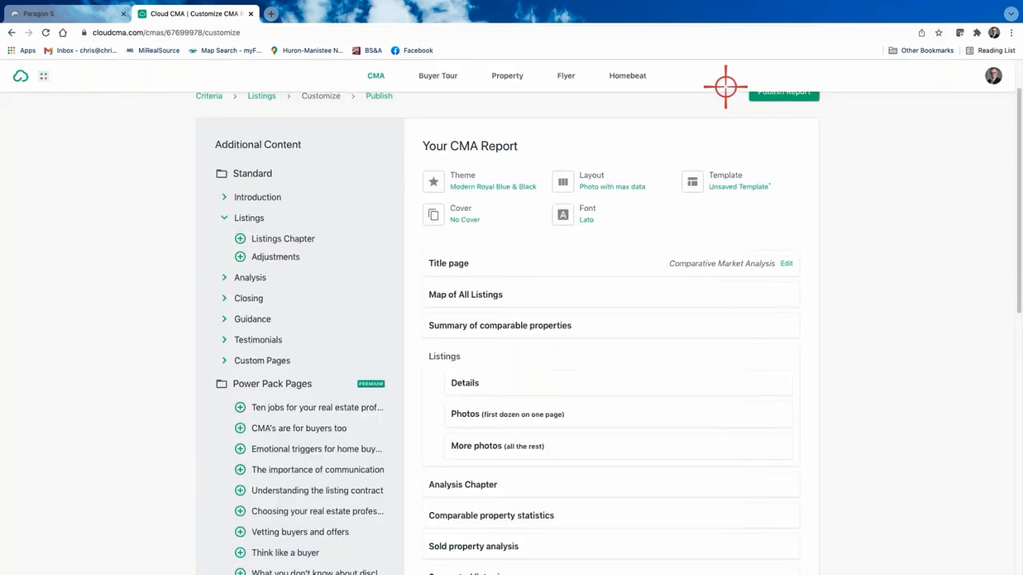
left_click(464, 413)
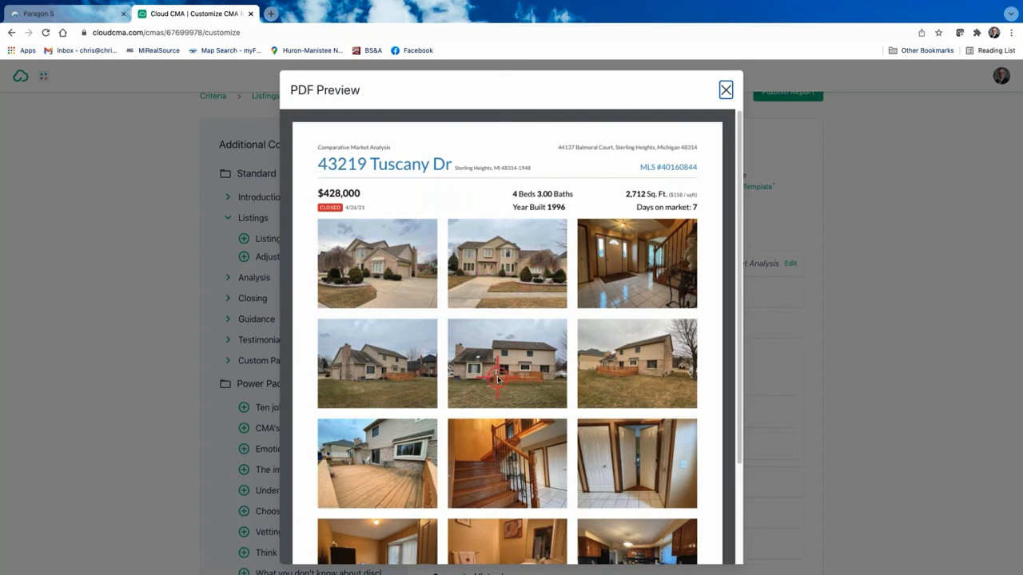
scroll(497, 381, "down", 3)
scroll(496, 374, "up", 3)
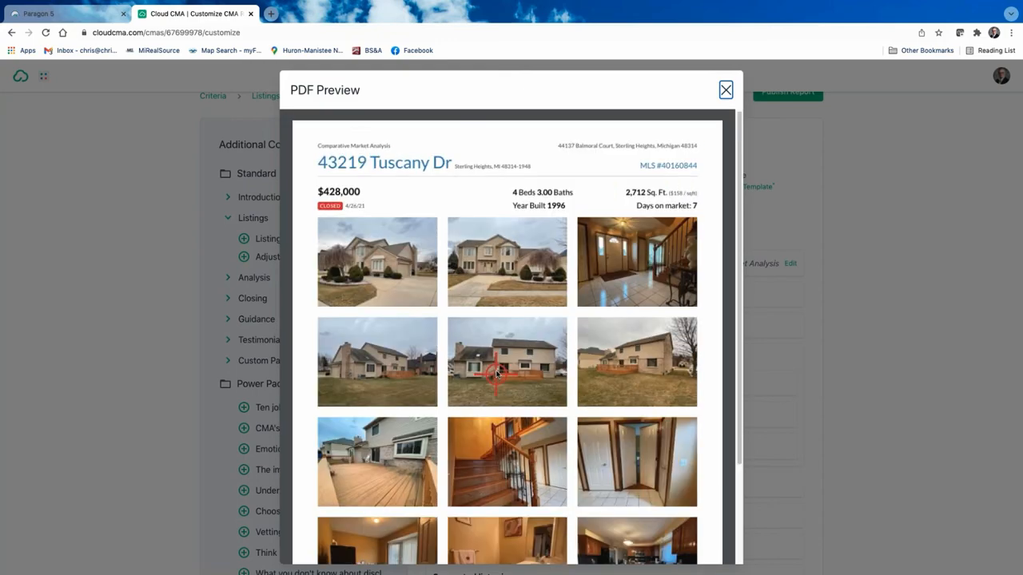
scroll(510, 348, "down", 1)
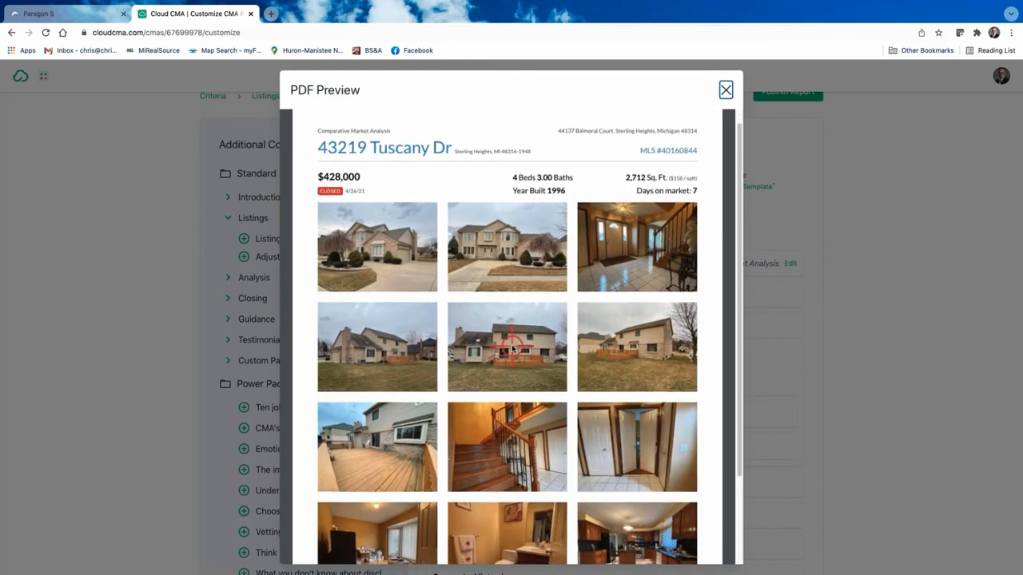
scroll(512, 349, "down", 3)
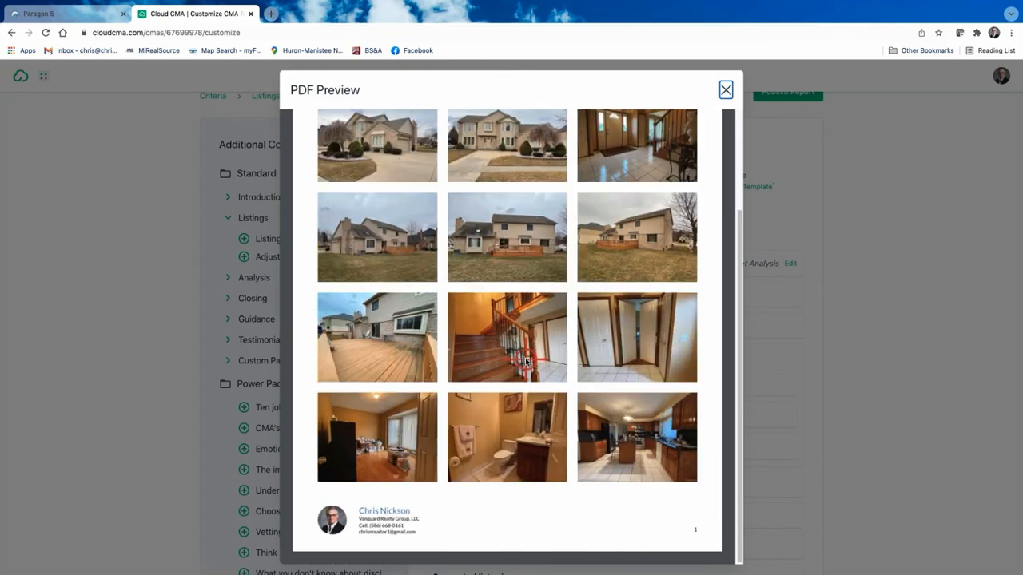
scroll(525, 234, "up", 5)
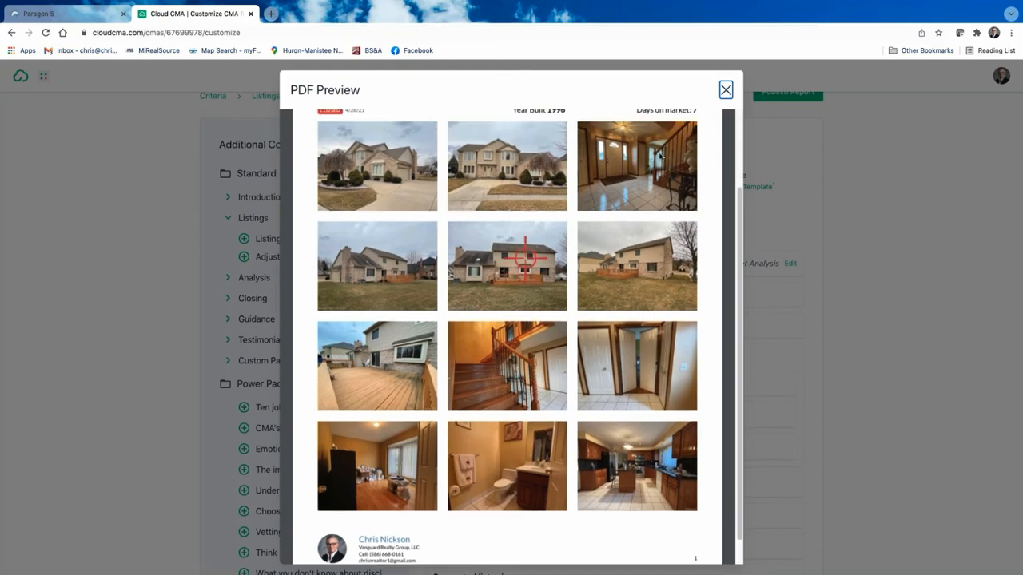
left_click(726, 90)
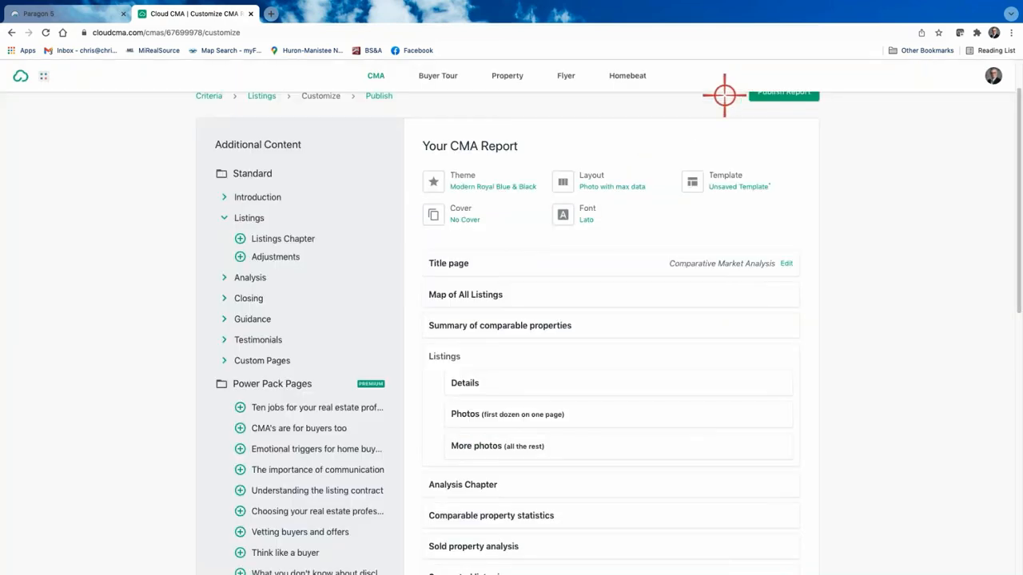
Step: Review the More photos (all the rest) page preview
left_click(494, 446)
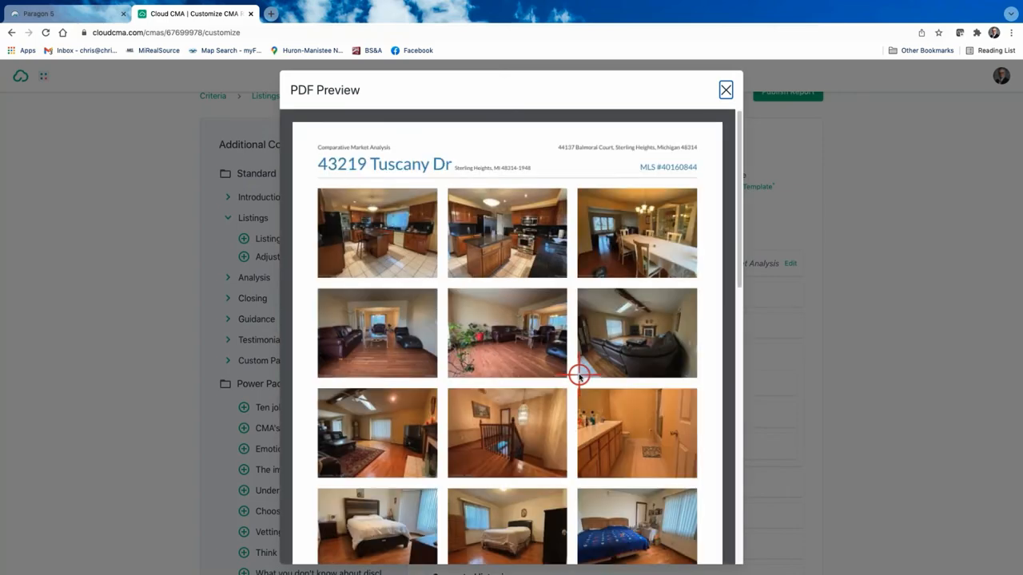
scroll(579, 375, "down", 8)
scroll(580, 375, "up", 3)
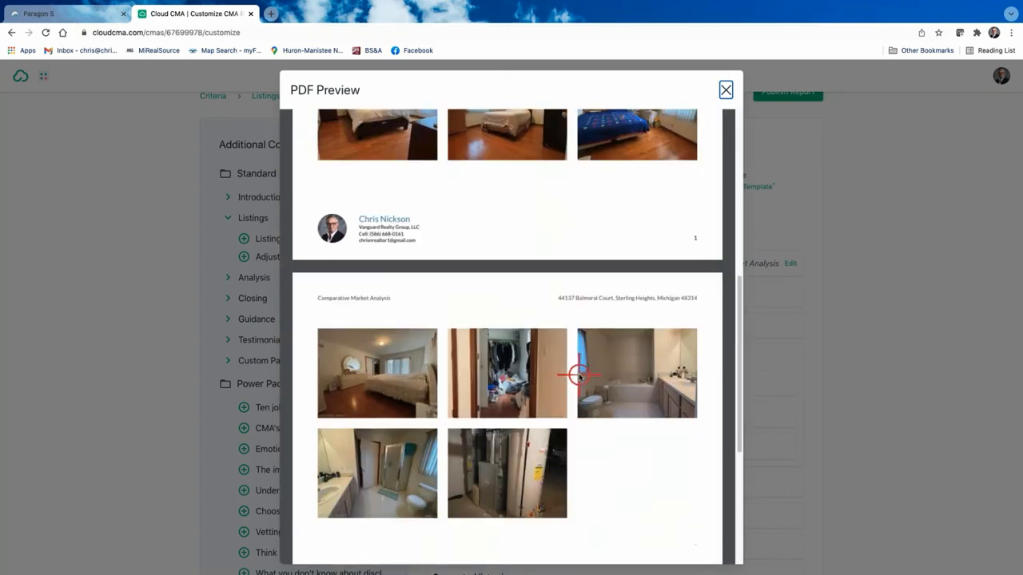
scroll(579, 375, "up", 10)
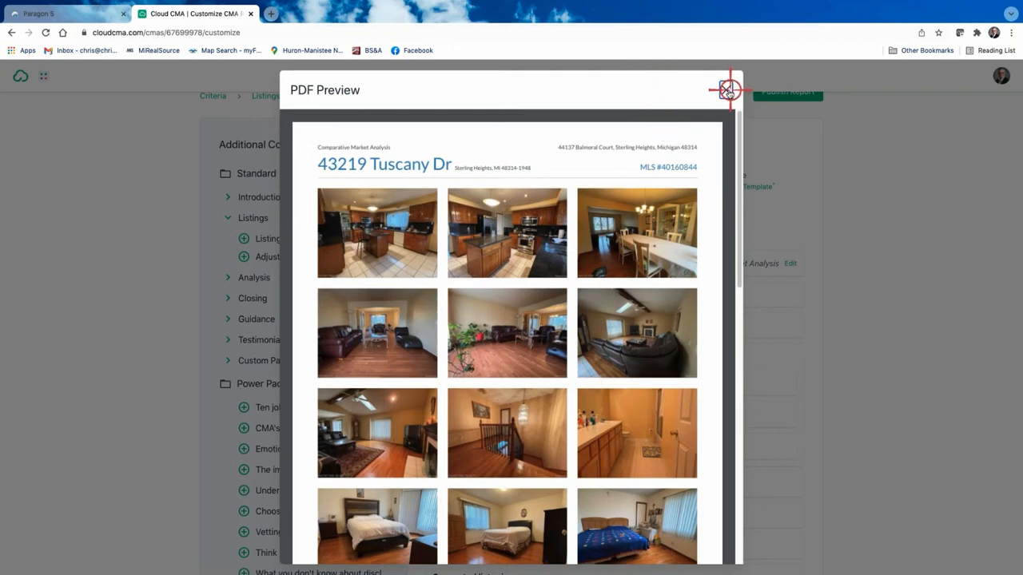
left_click(727, 89)
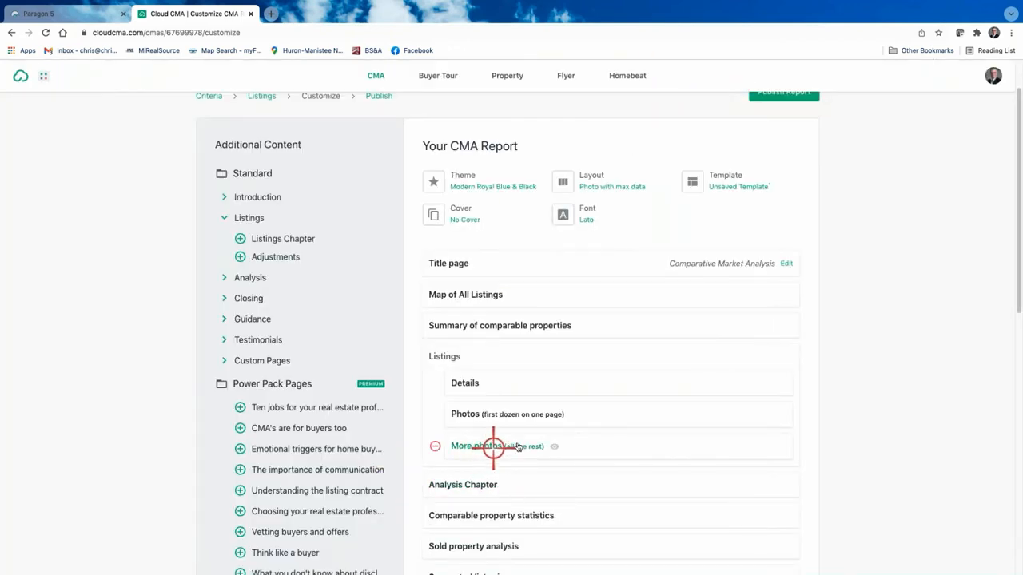
Step: Review the listing Details page preview, then close it
left_click(465, 382)
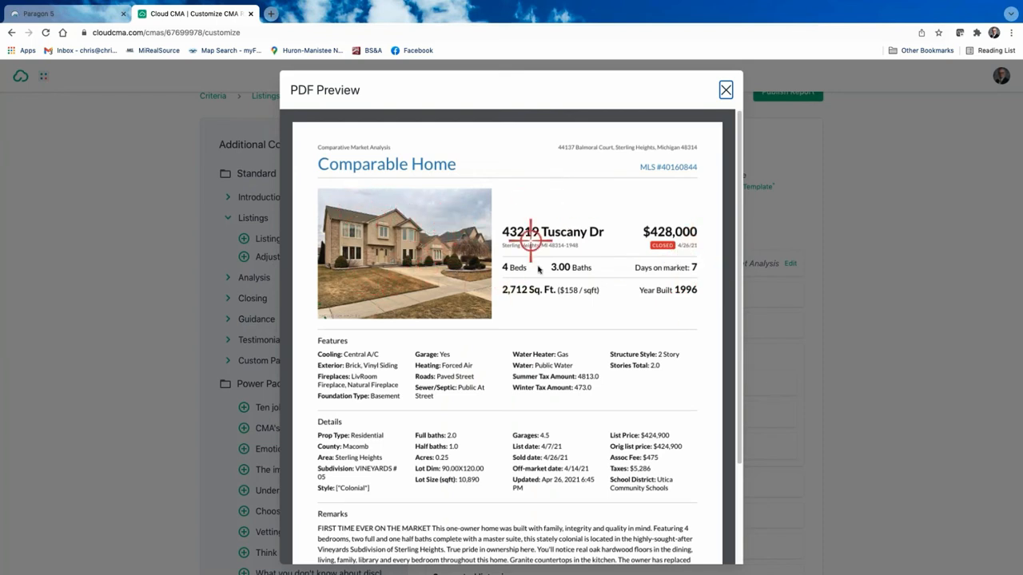
scroll(577, 406, "down", 3)
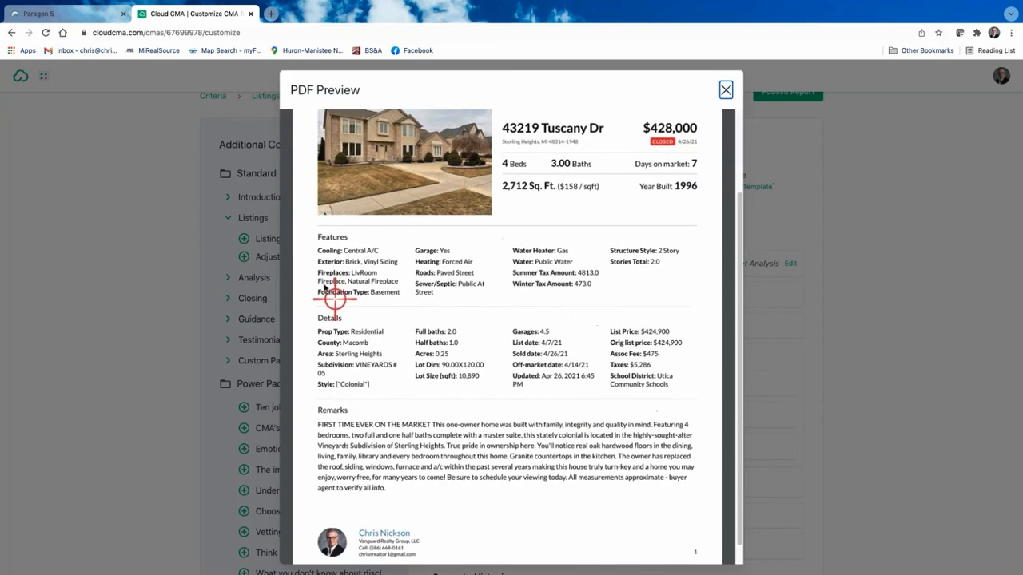
scroll(559, 416, "down", 1)
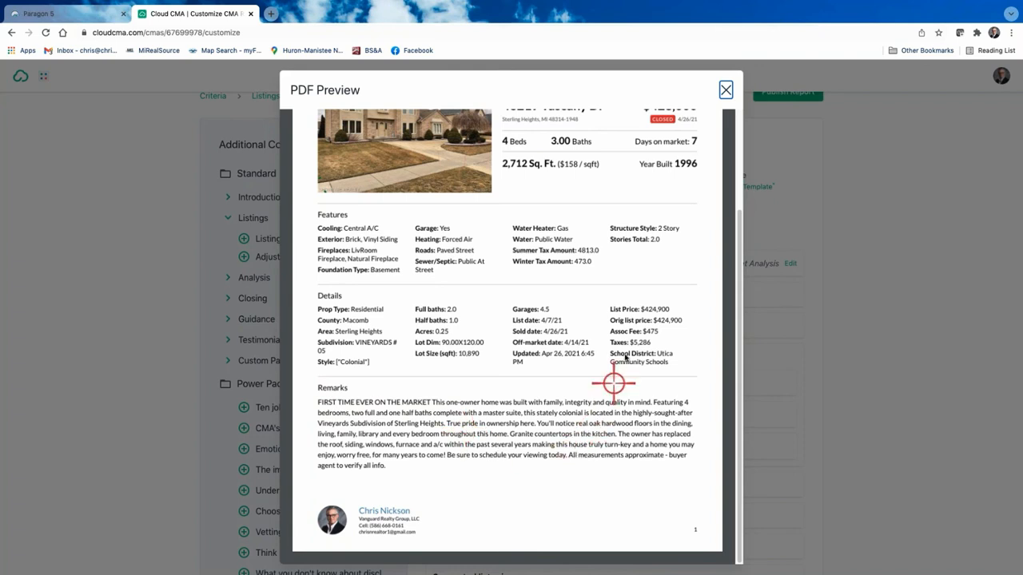
scroll(612, 384, "up", 3)
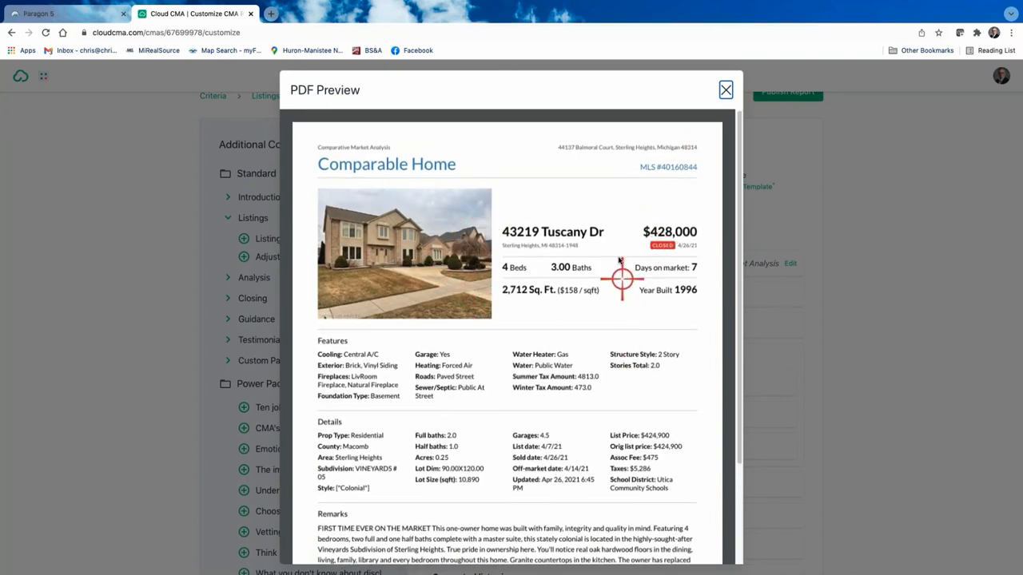
left_click(726, 90)
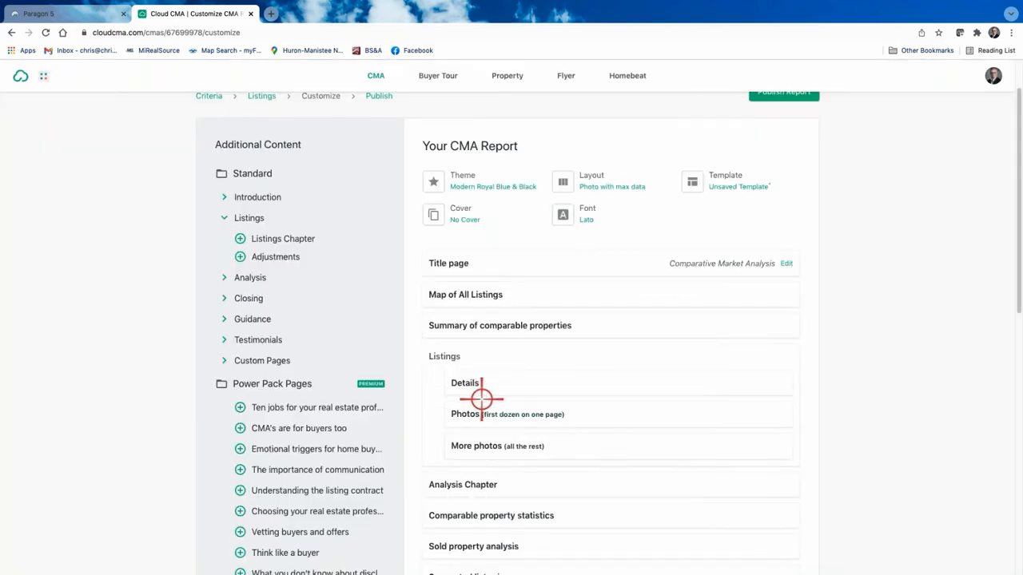
Step: Remove the Analysis Chapter page and check the Comparable property statistics preview
scroll(480, 395, "down", 2)
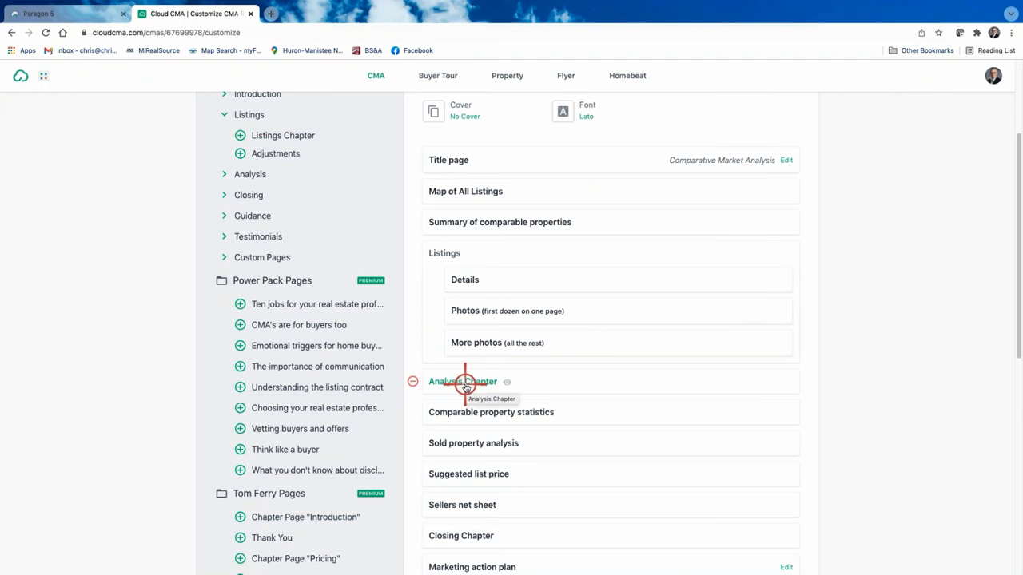
left_click(414, 383)
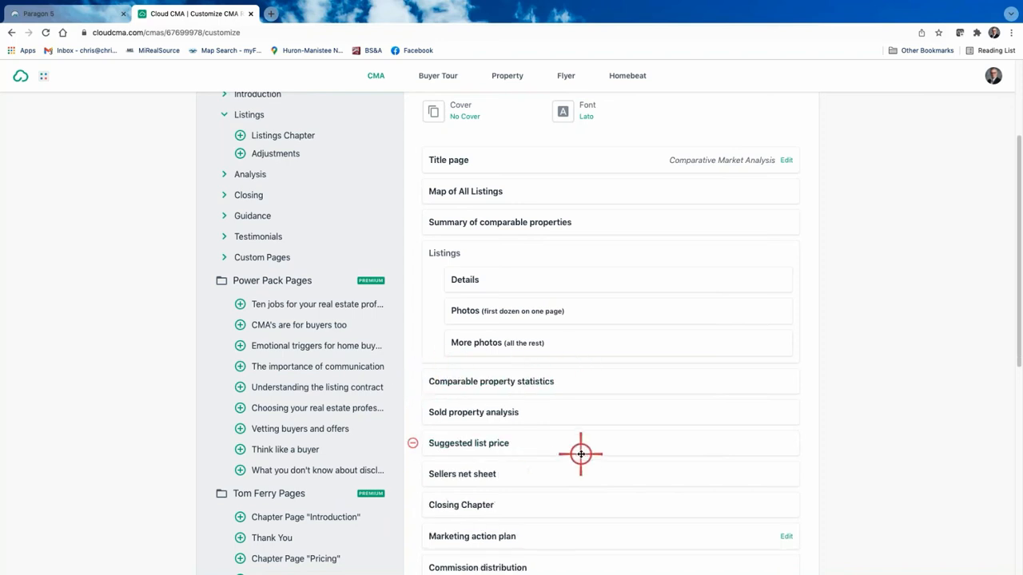
scroll(477, 494, "down", 1)
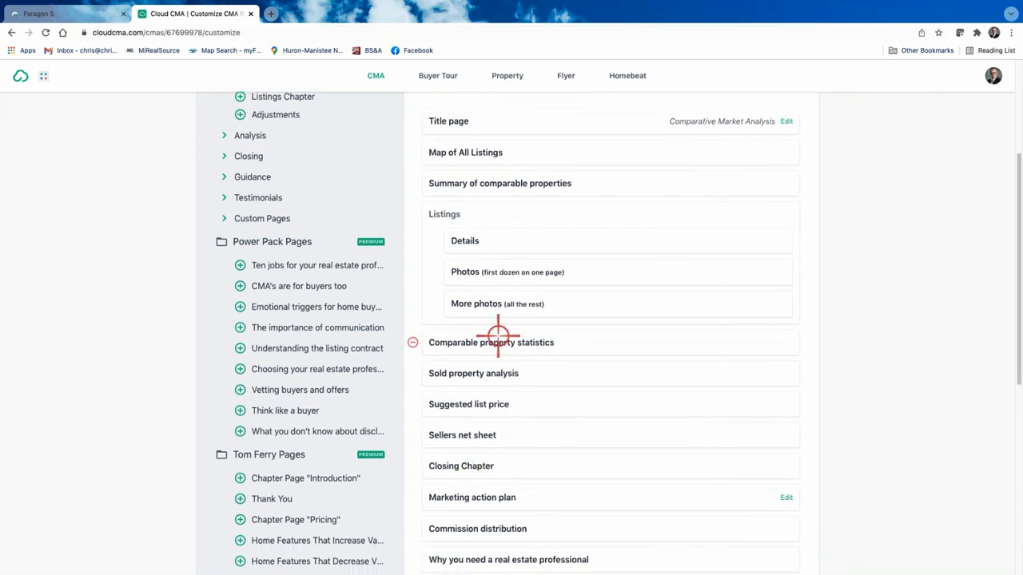
left_click(497, 343)
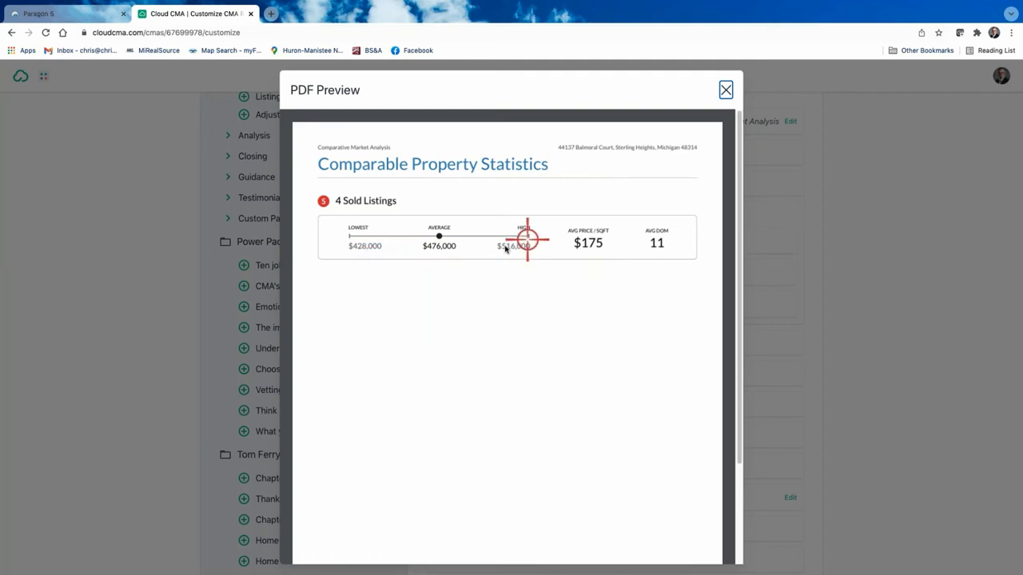
left_click(726, 93)
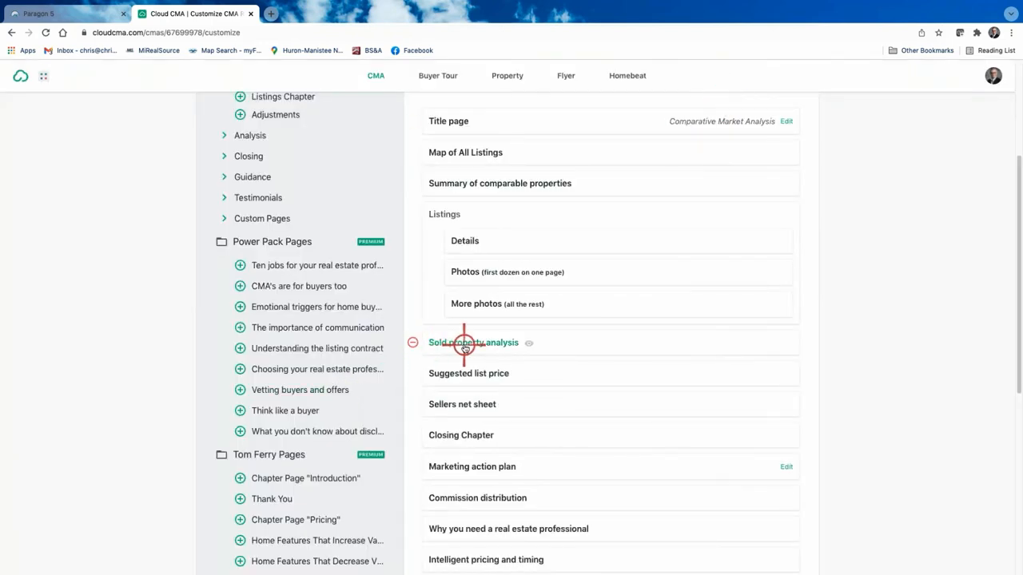
Step: Check Suggested list price, remove it and Sellers net sheet, and expand Analysis
left_click(465, 373)
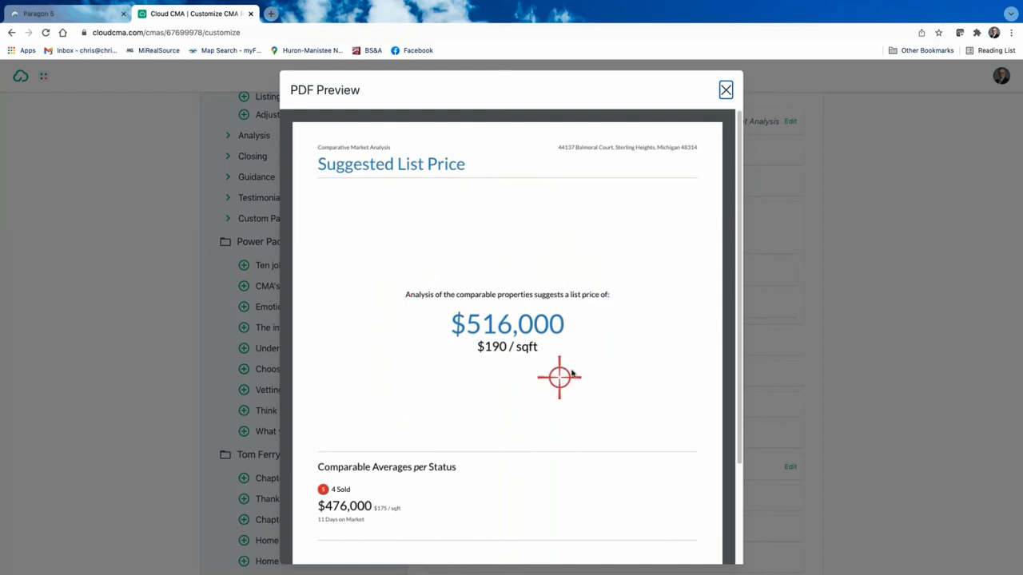
left_click(727, 91)
left_click(411, 373)
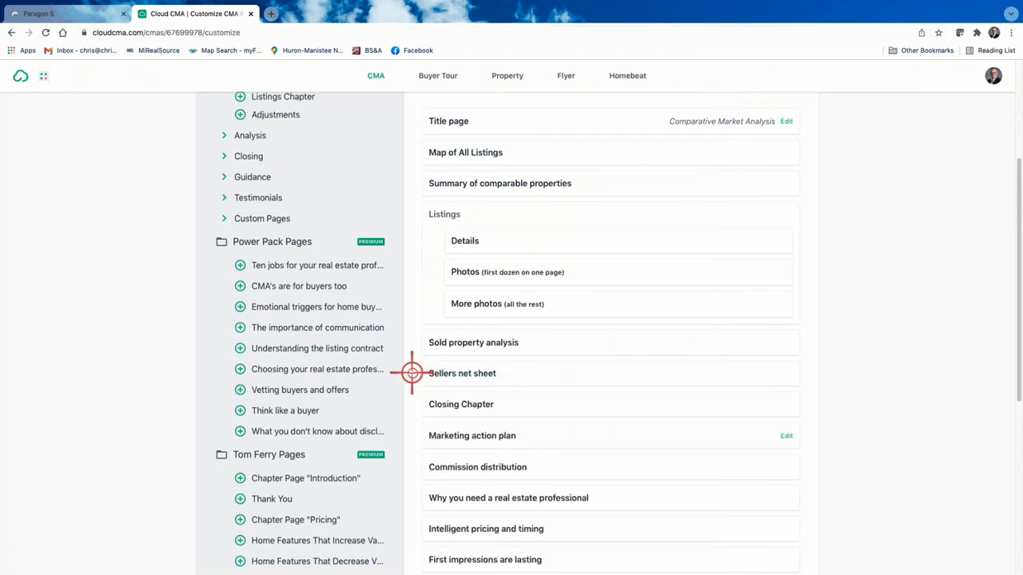
left_click(413, 373)
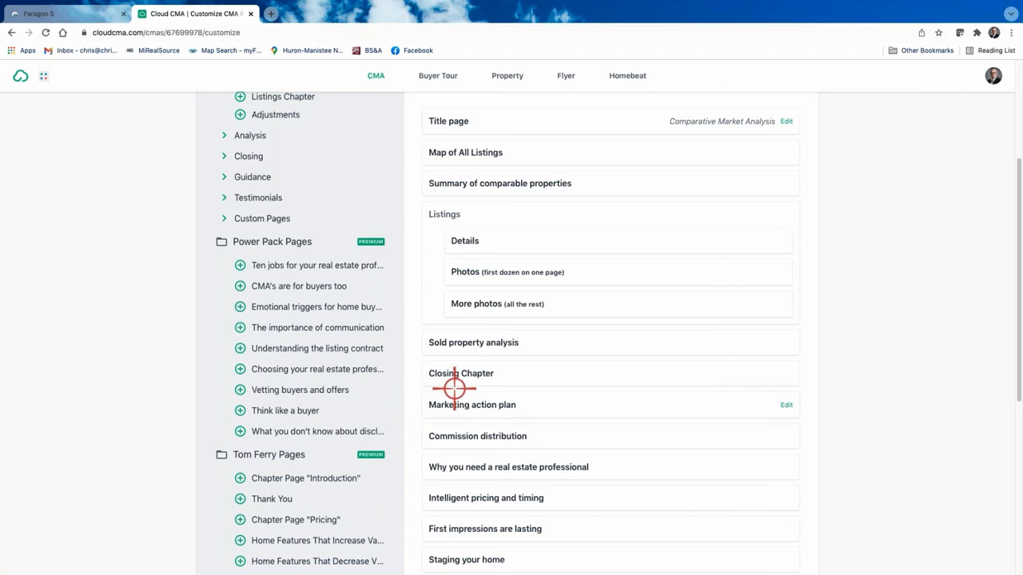
scroll(454, 388, "up", 3)
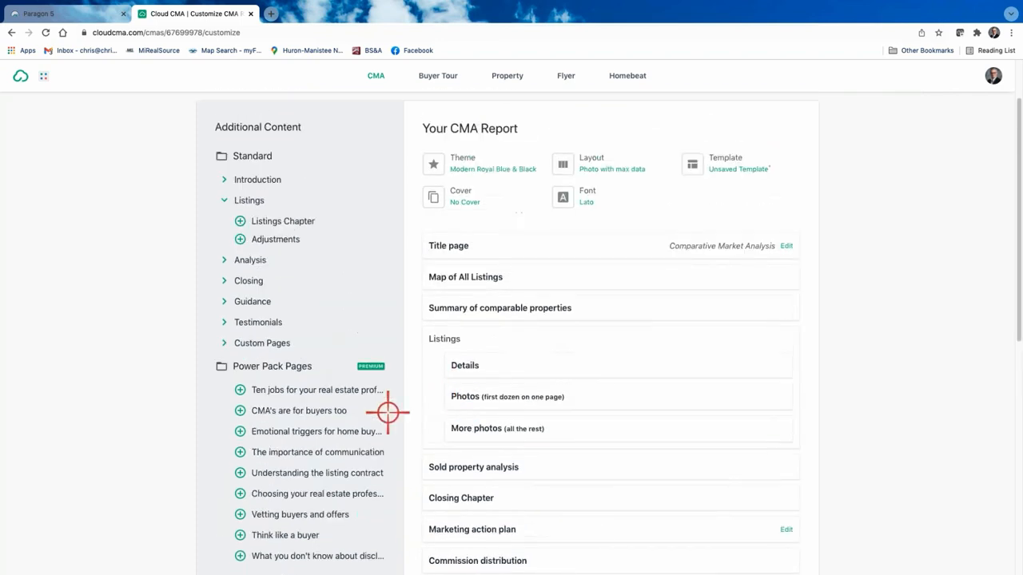
left_click(226, 260)
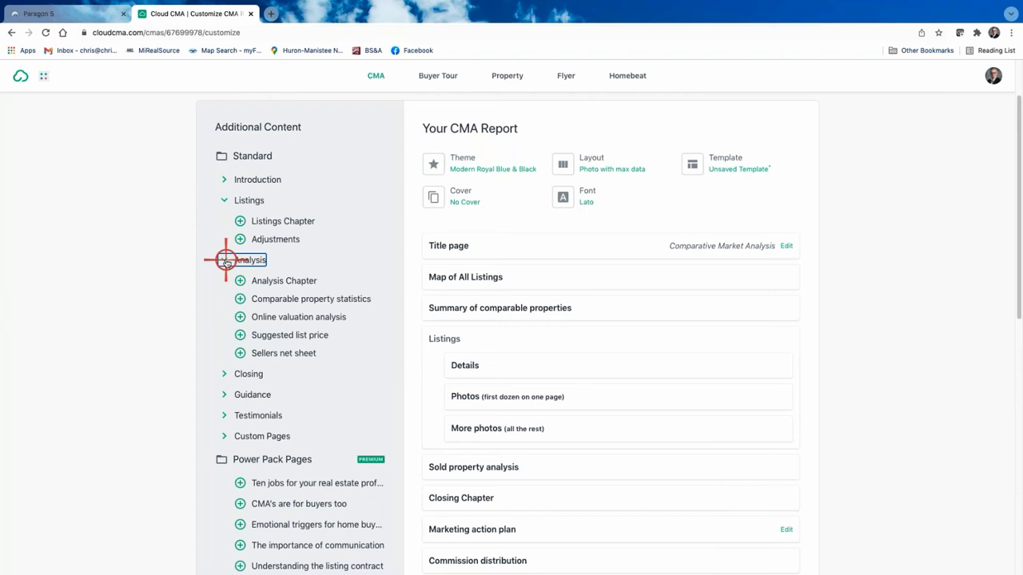
Step: Add Online valuation analysis above Sold property analysis and review its PDF preview
left_click(239, 316)
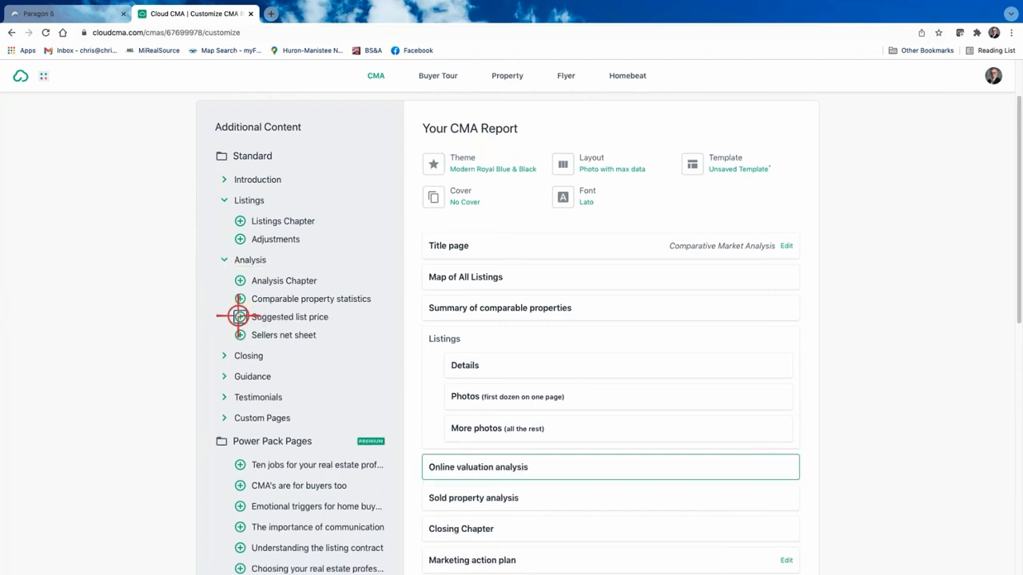
left_click(474, 470)
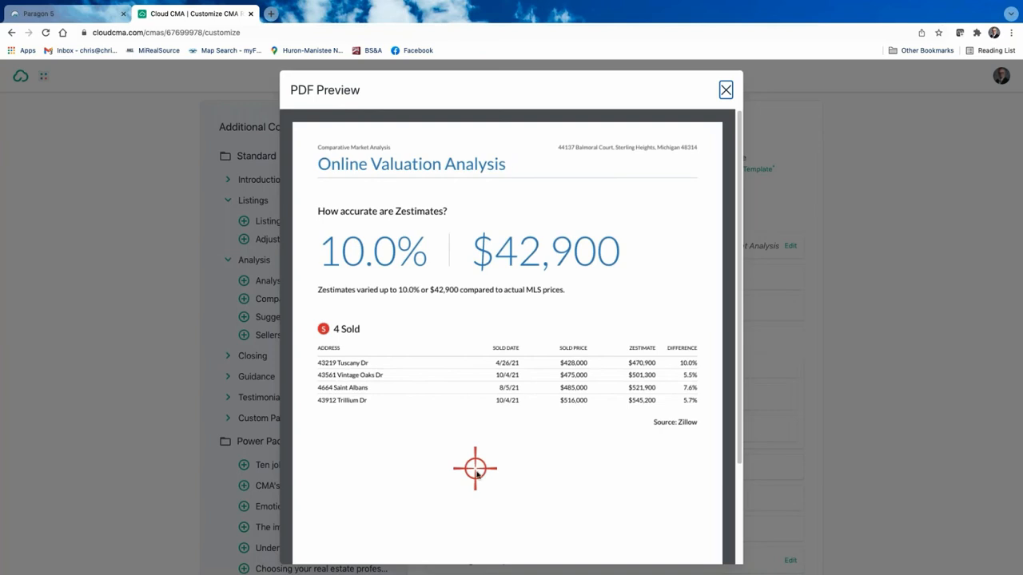
scroll(523, 388, "down", 1)
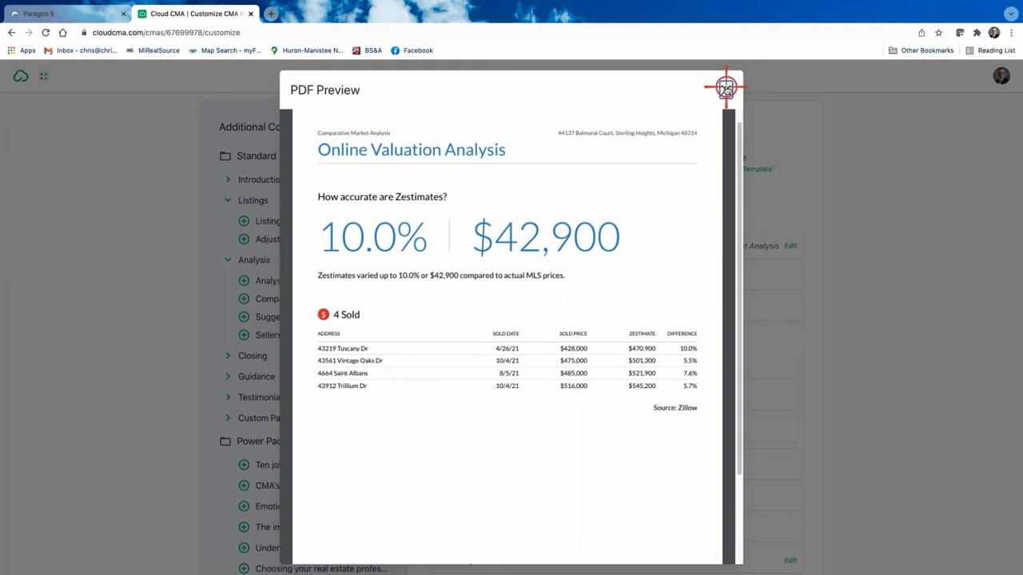
left_click(725, 87)
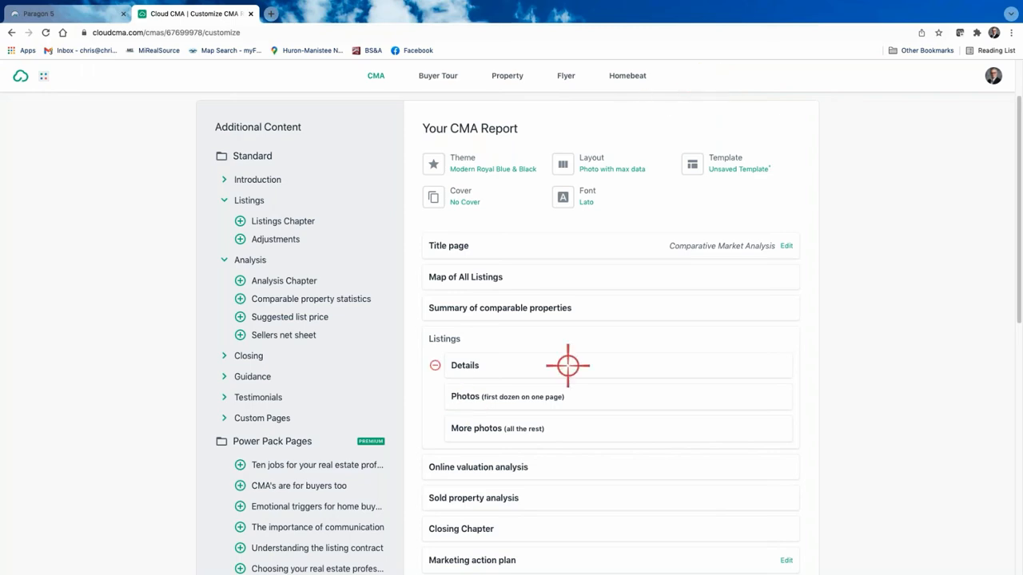
Step: Remove Closing Chapter so Marketing action plan follows Sold property analysis
scroll(589, 384, "down", 3)
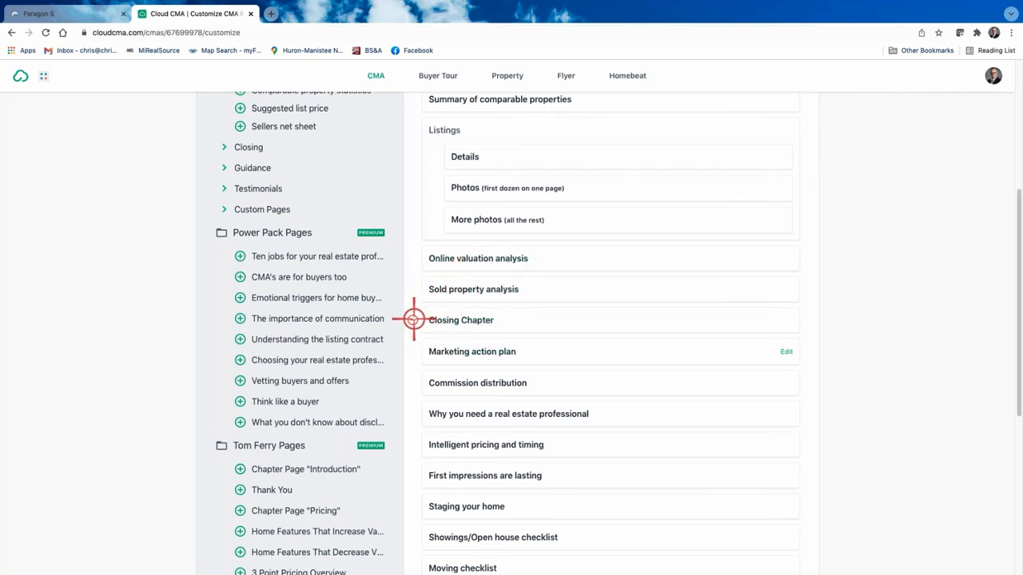
left_click(412, 319)
scroll(553, 354, "down", 1)
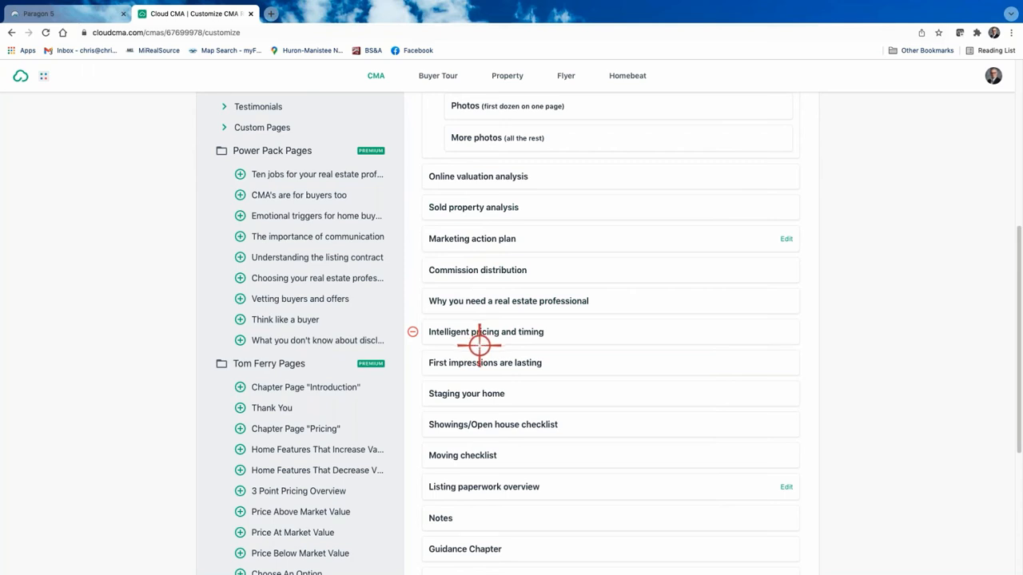
left_click(470, 331)
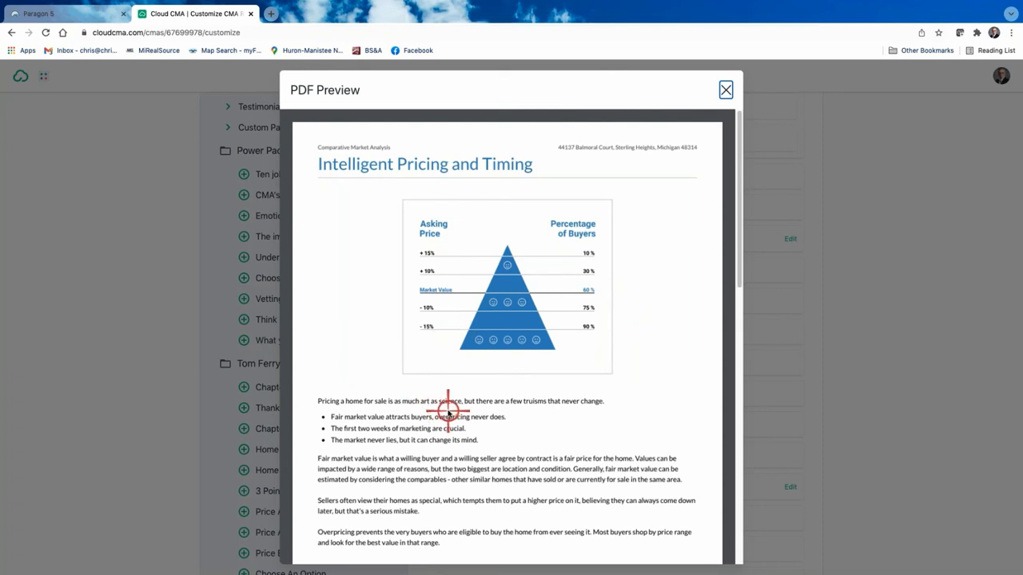
scroll(448, 413, "down", 1)
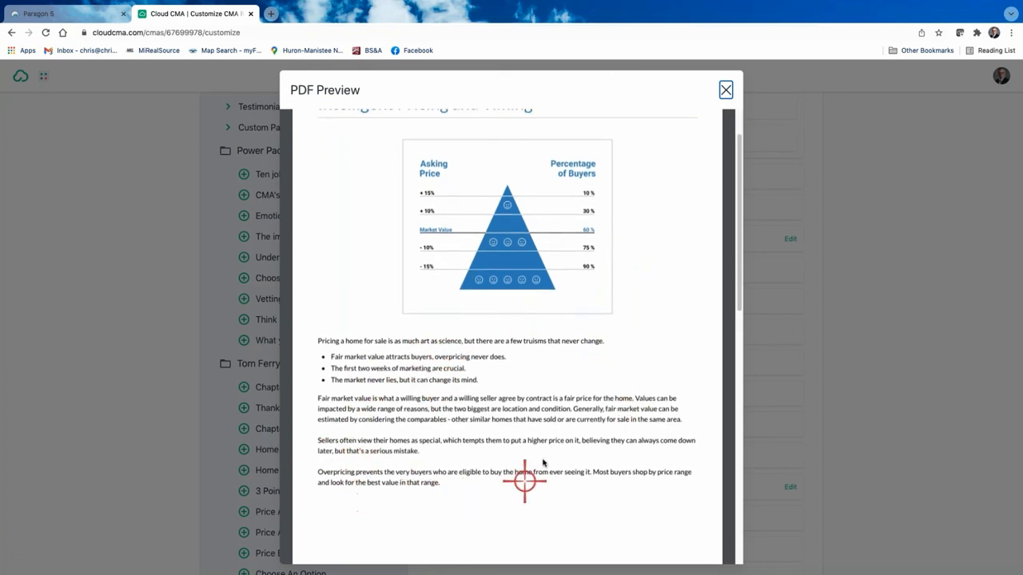
scroll(566, 430, "up", 1)
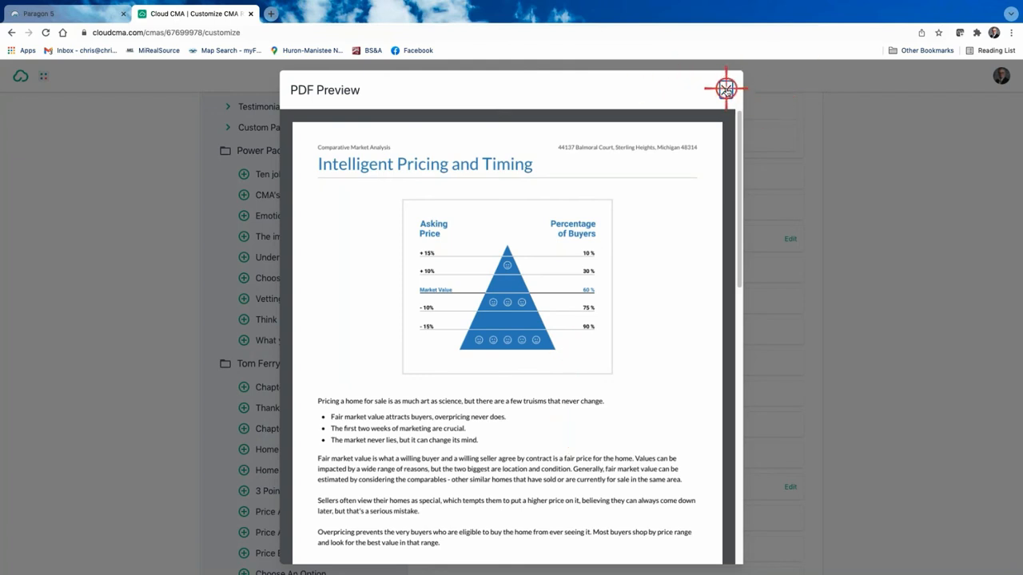
left_click(725, 89)
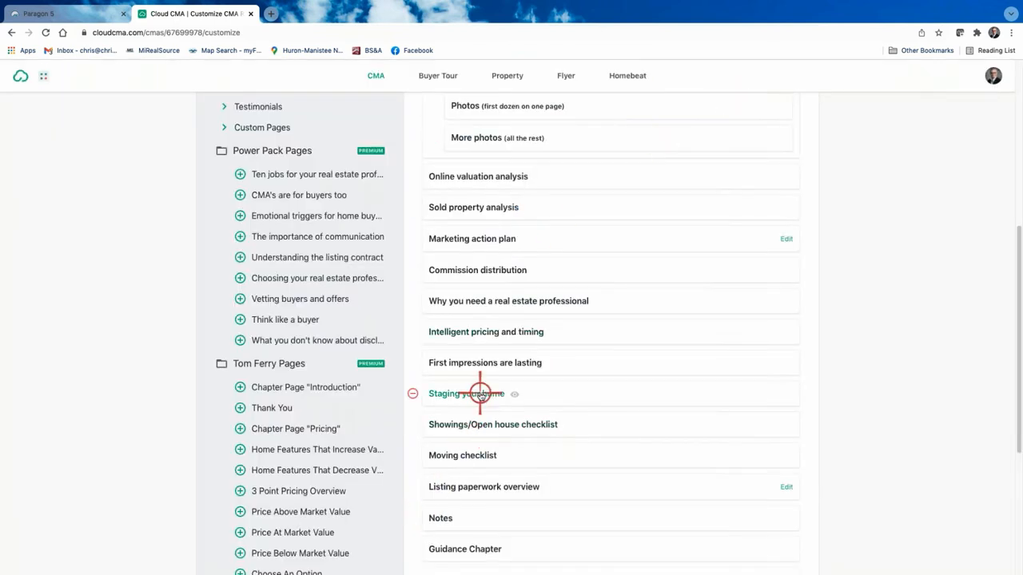
left_click(489, 422)
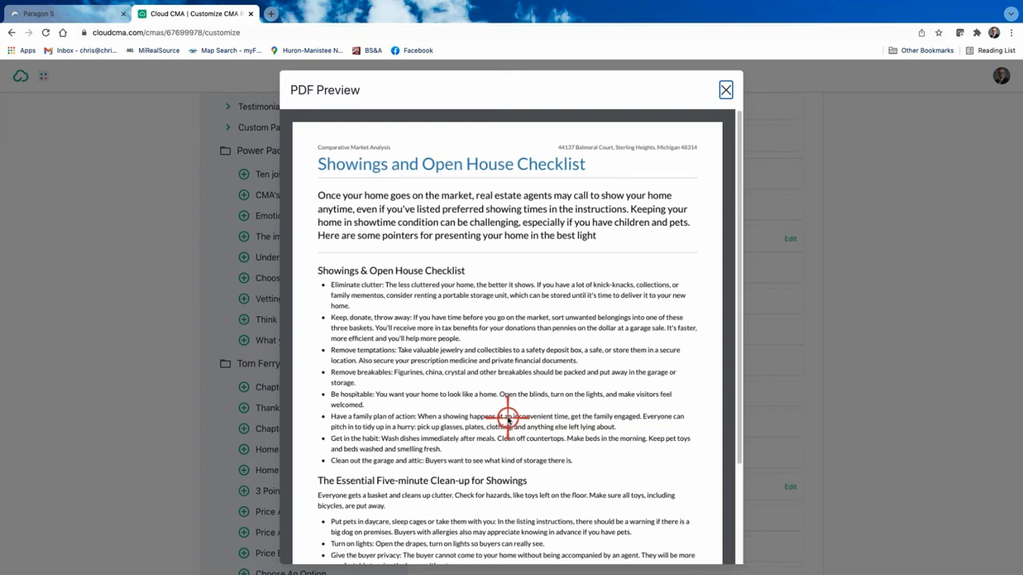
scroll(447, 400, "down", 3)
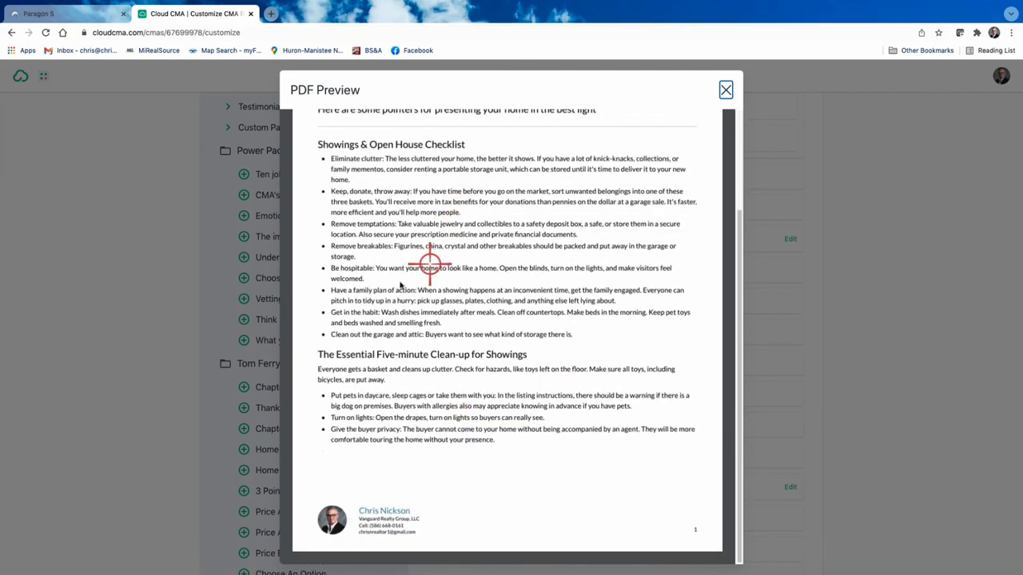
scroll(461, 250, "up", 2)
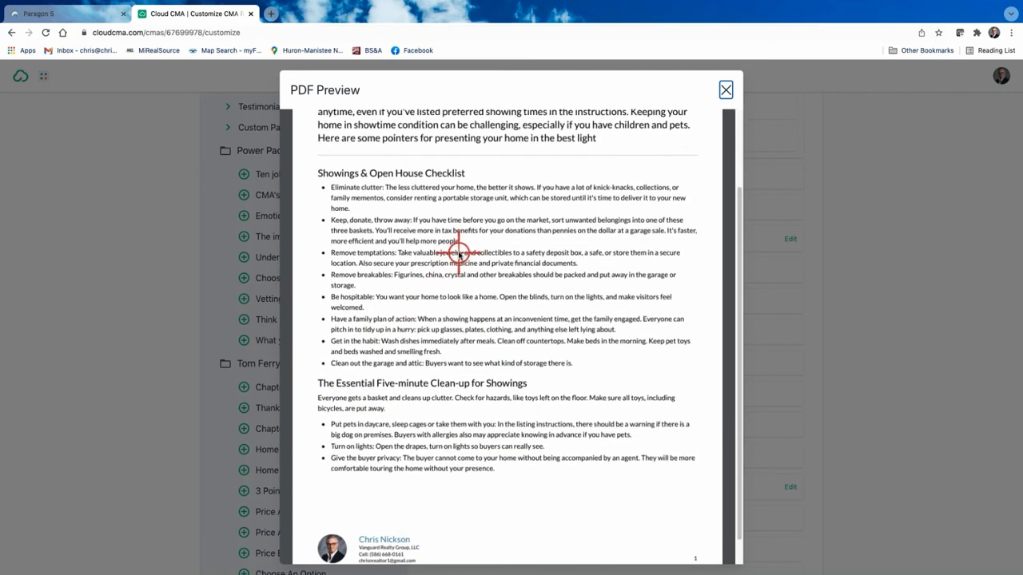
scroll(457, 254, "up", 4)
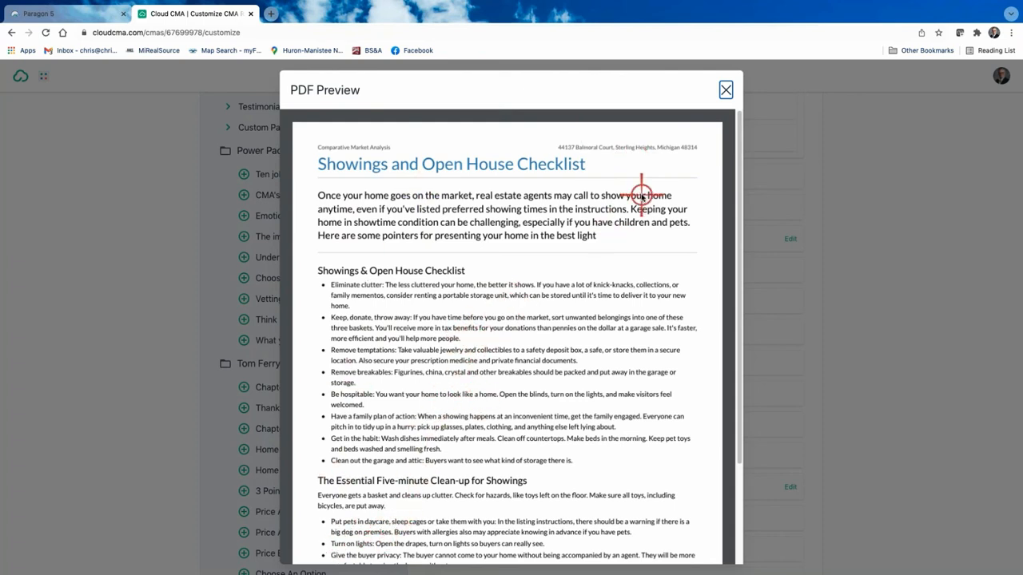
left_click(725, 88)
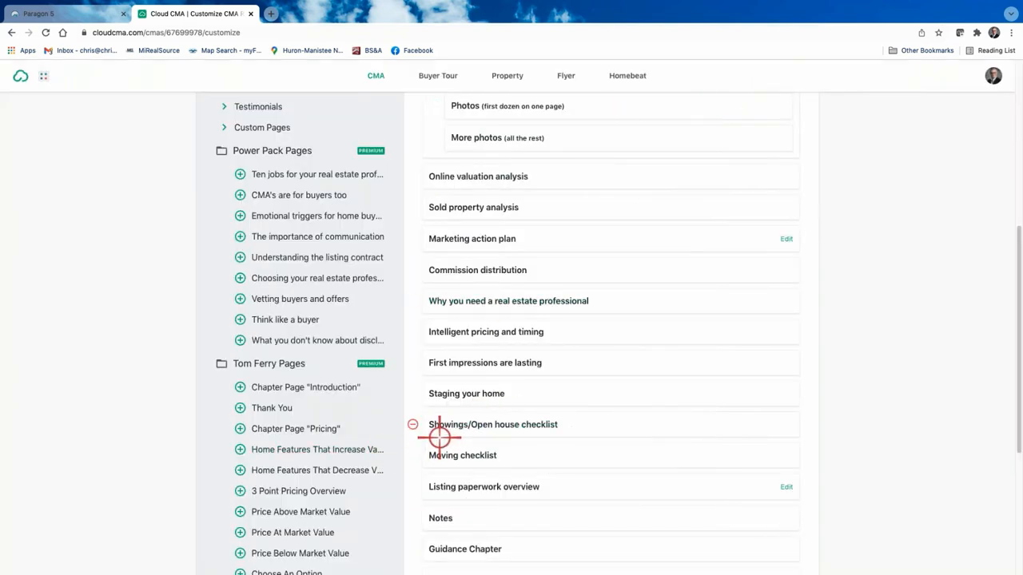
Step: Remove Listing paperwork overview, First impressions are lasting and Commission distribution
left_click(413, 486)
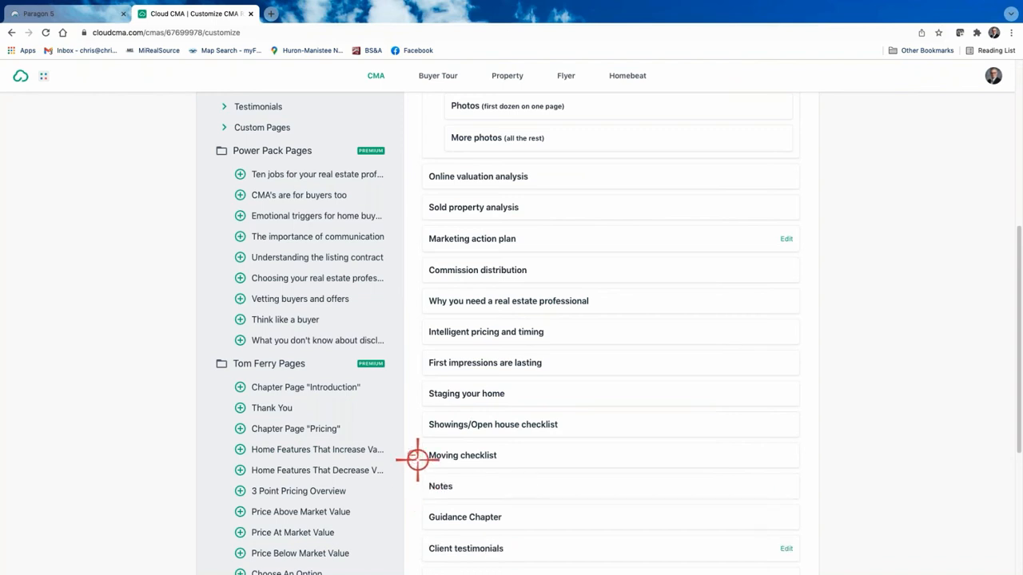
left_click(412, 361)
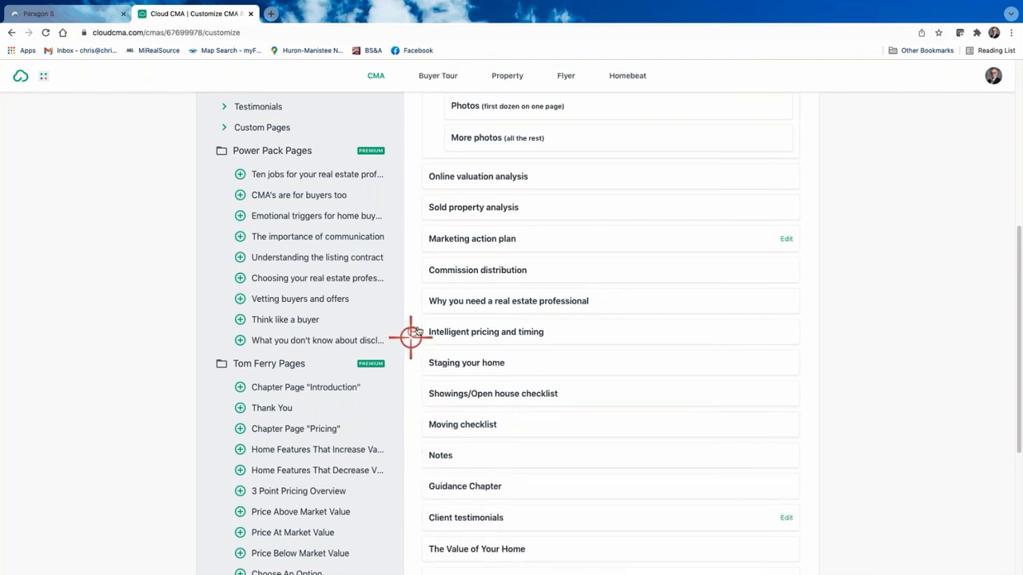
left_click(413, 270)
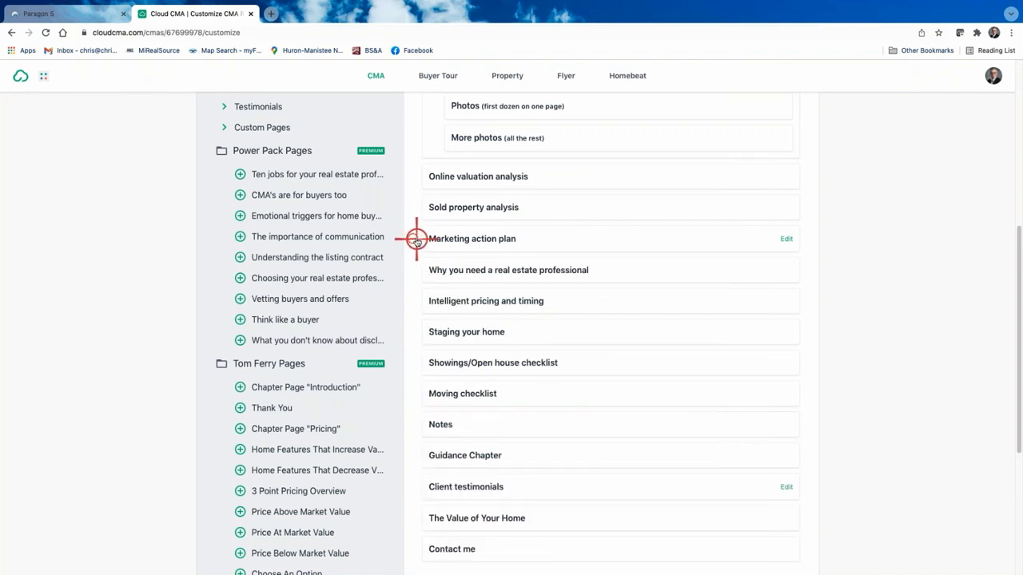
Step: Preview and remove Marketing action plan, then list the available Closing pages
left_click(477, 238)
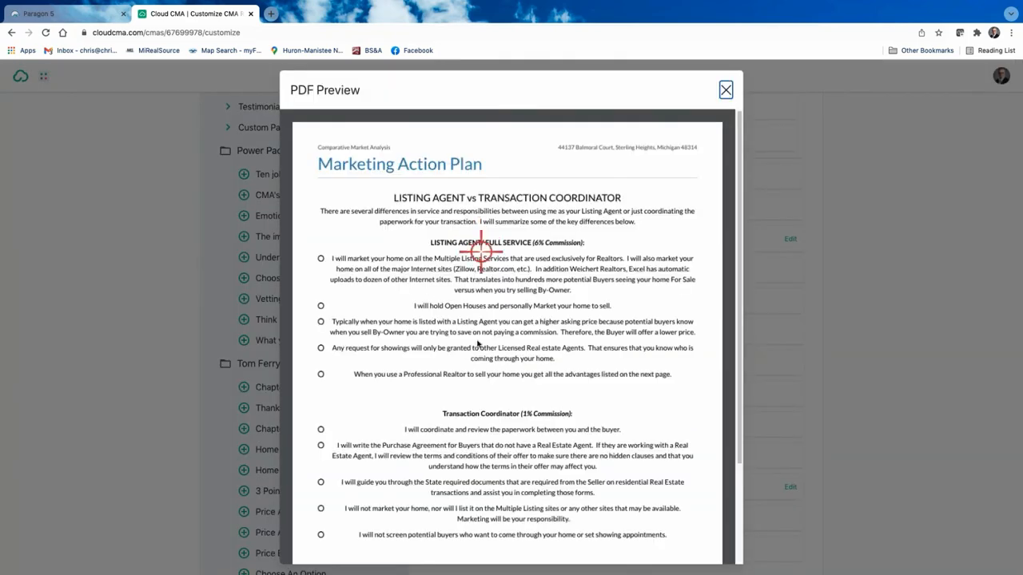
scroll(475, 352, "down", 3)
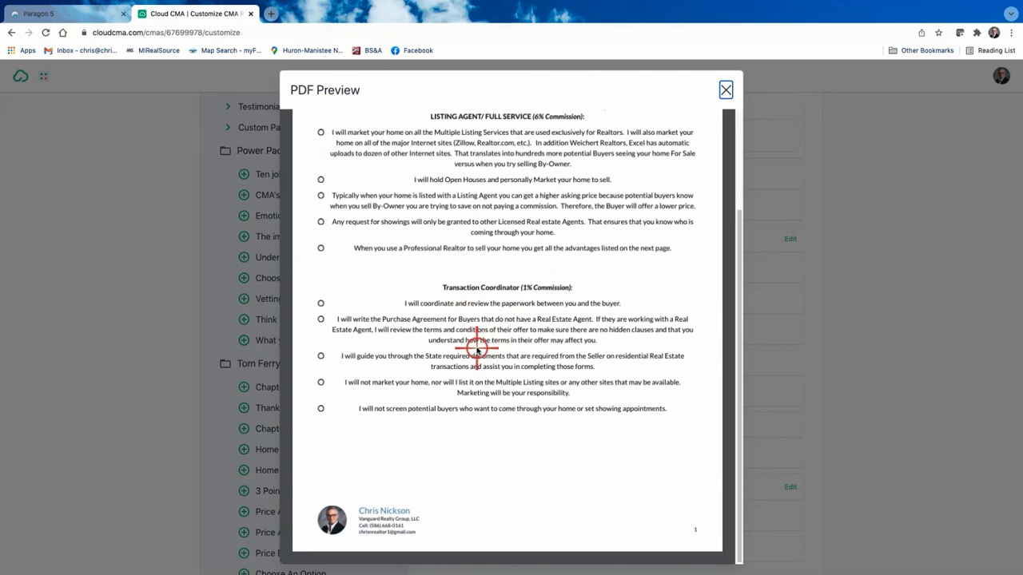
scroll(475, 352, "up", 3)
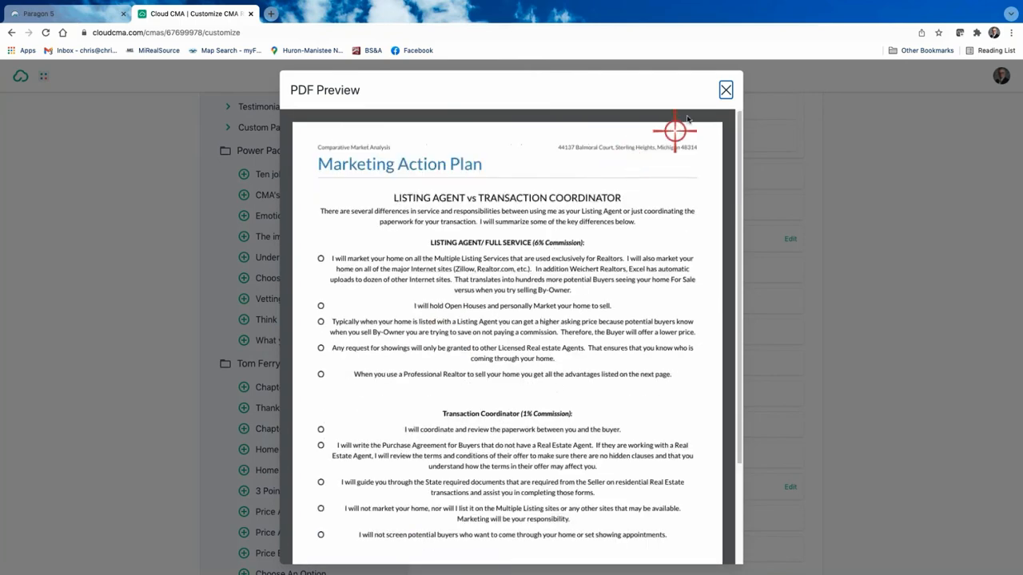
left_click(727, 89)
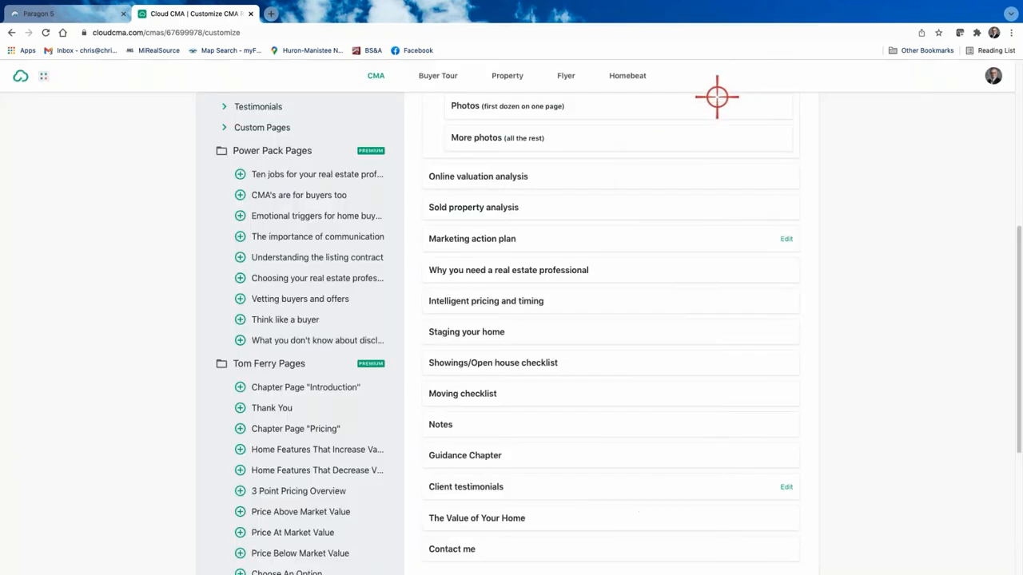
left_click(414, 239)
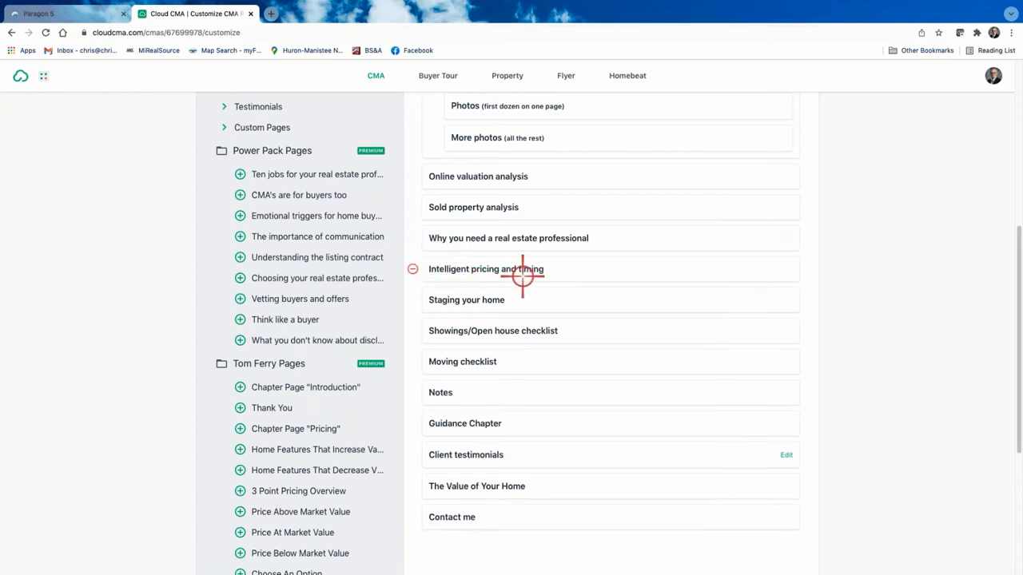
scroll(516, 239, "down", 1)
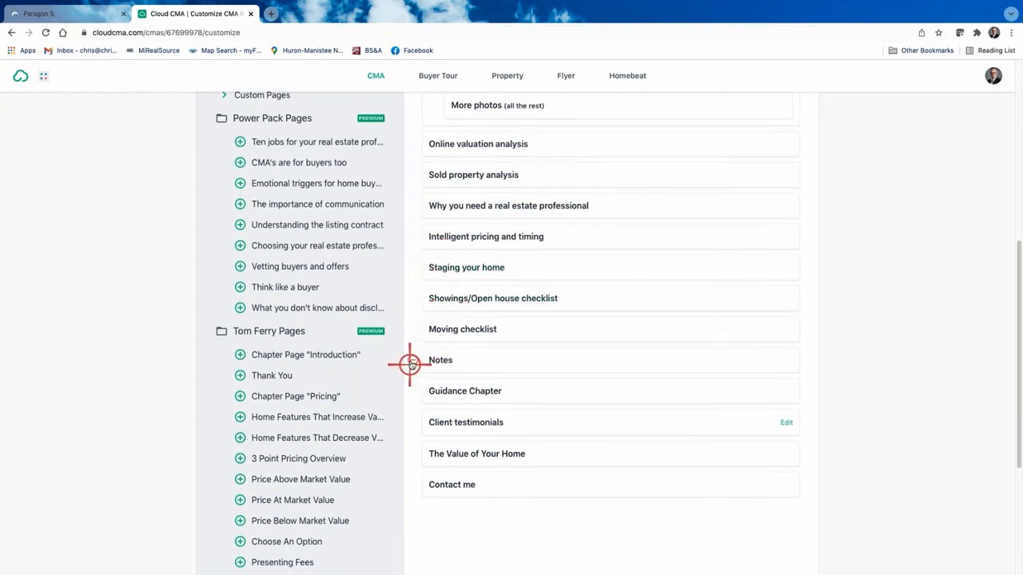
scroll(410, 359, "up", 5)
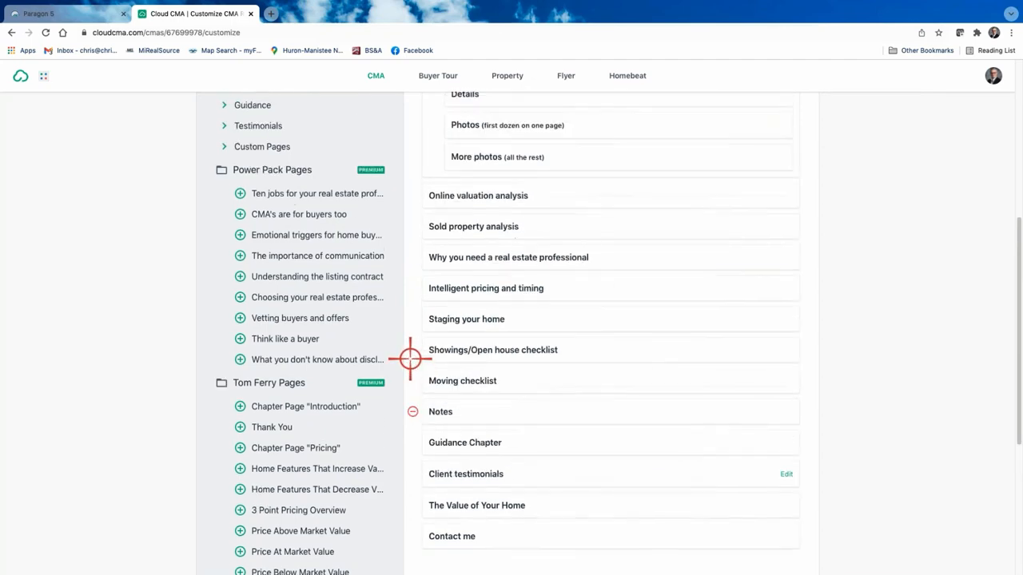
left_click(240, 302)
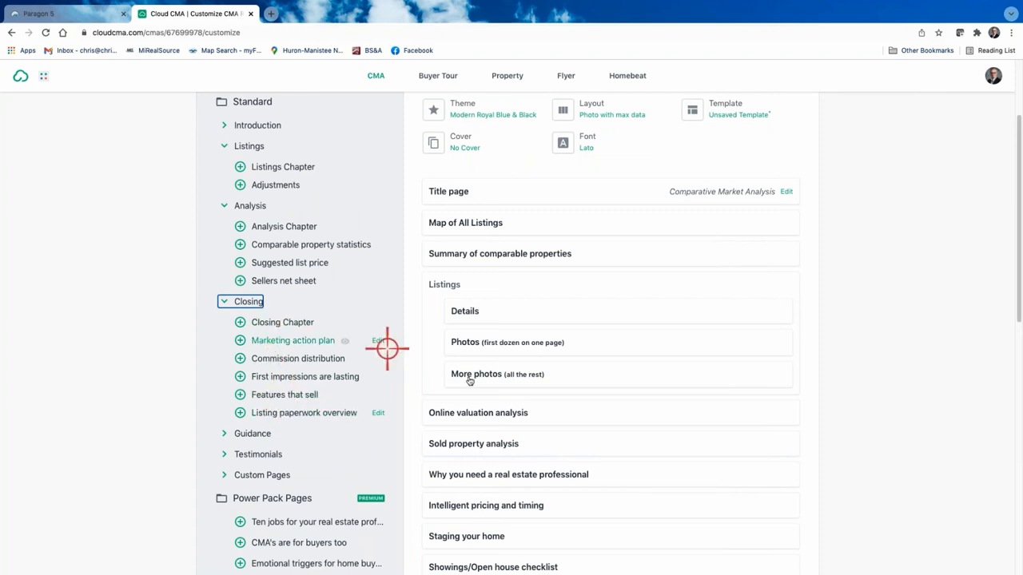
Step: Add Features that sell, then remove Moving checklist, Features that sell, Notes and Guidance Chapter
left_click(240, 395)
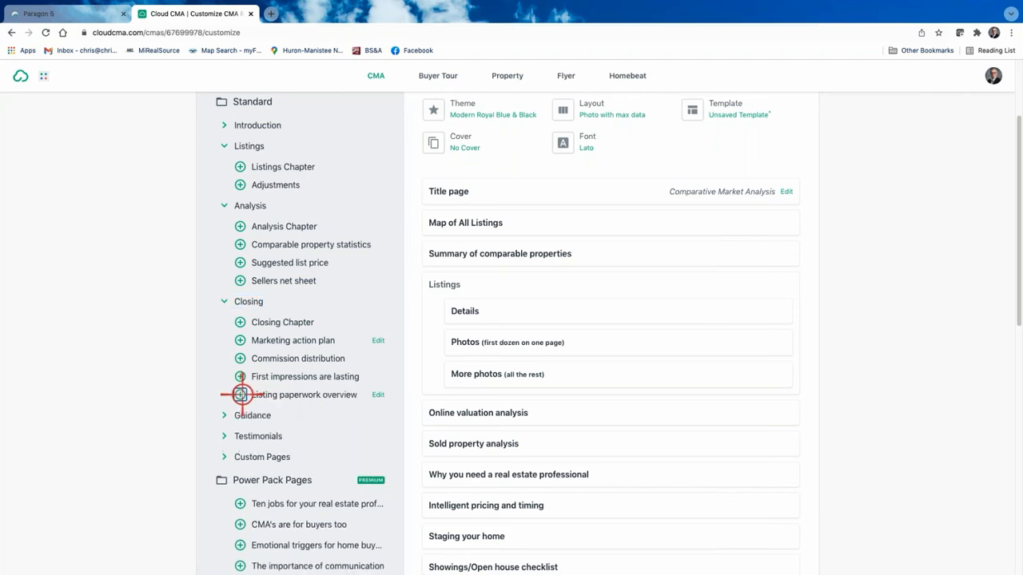
scroll(546, 409, "down", 3)
scroll(546, 409, "down", 2)
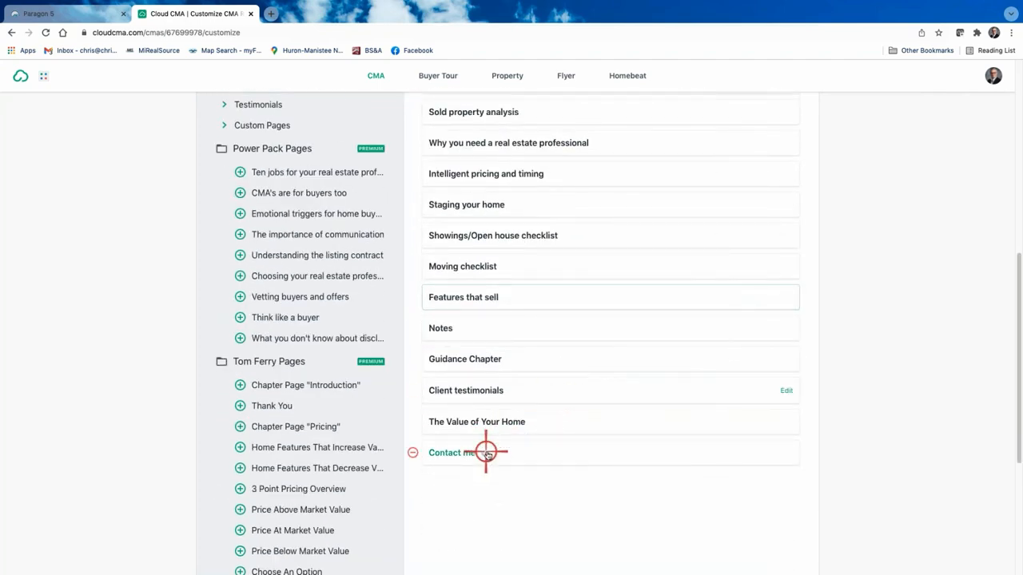
scroll(504, 414, "down", 1)
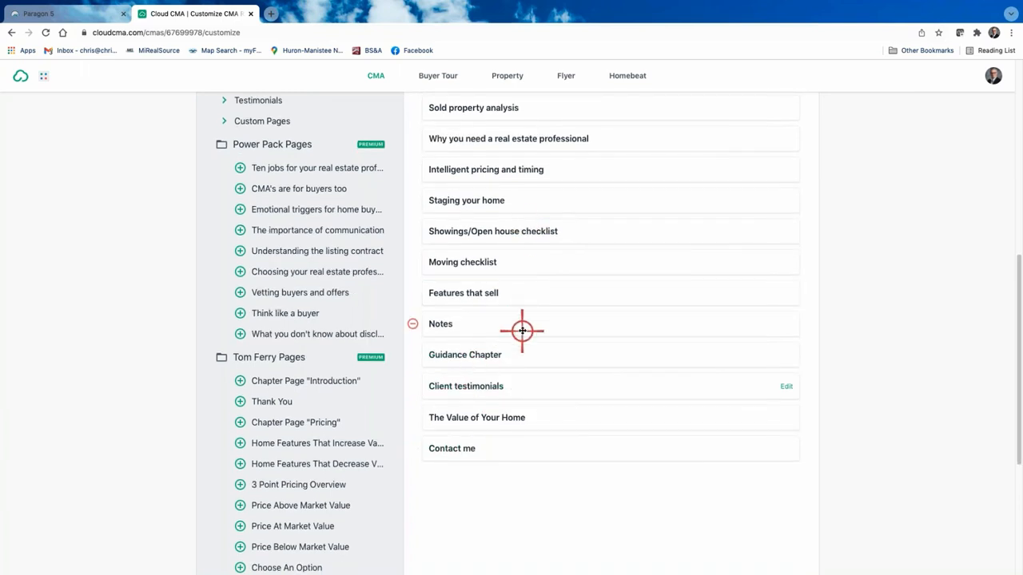
left_click(414, 262)
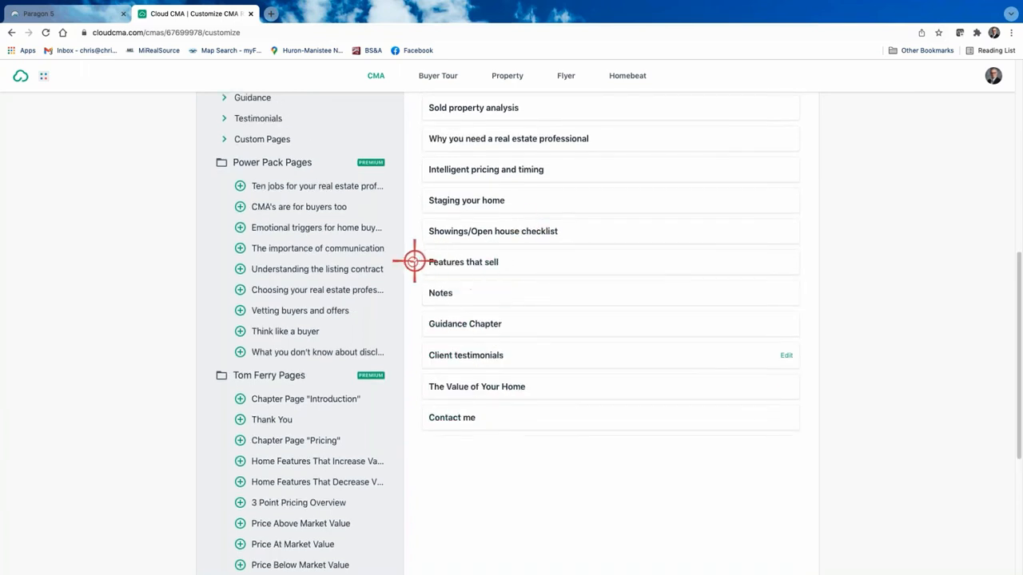
left_click(415, 263)
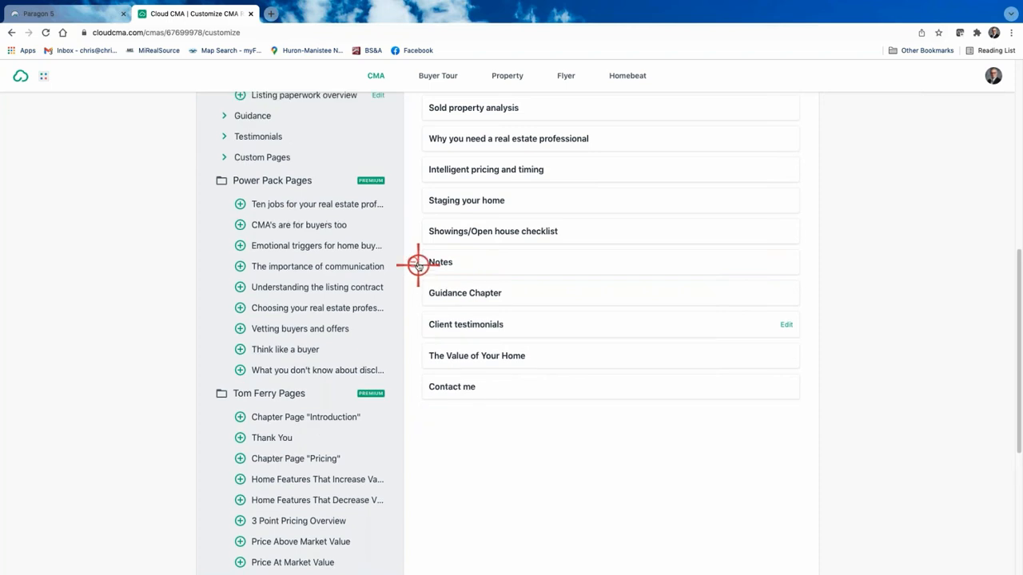
left_click(417, 262)
left_click(417, 262)
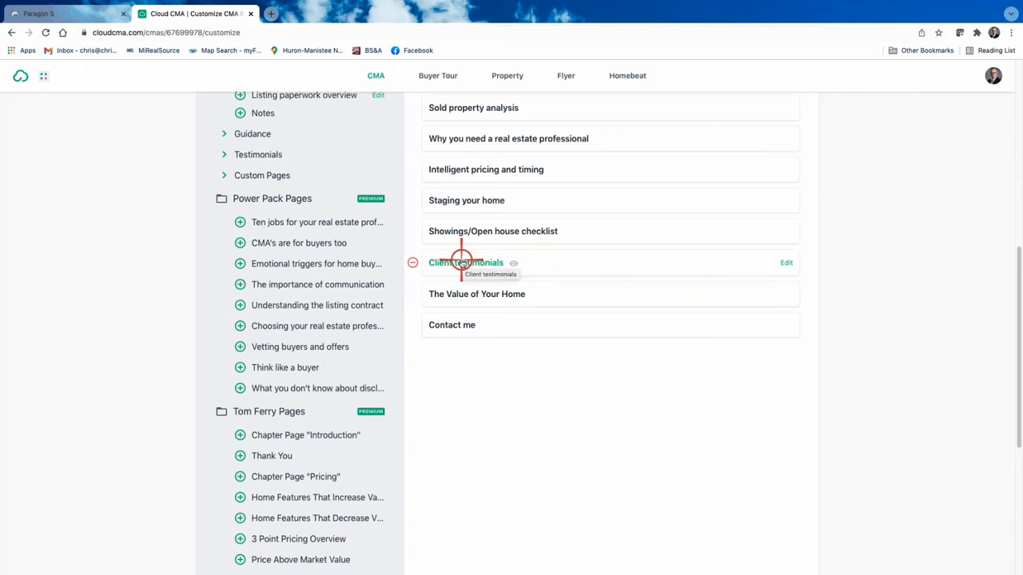
Step: Remove Client testimonials, The Value of Your Home, Intelligent pricing and timing, and Why you need a real estate professional
left_click(412, 262)
left_click(412, 262)
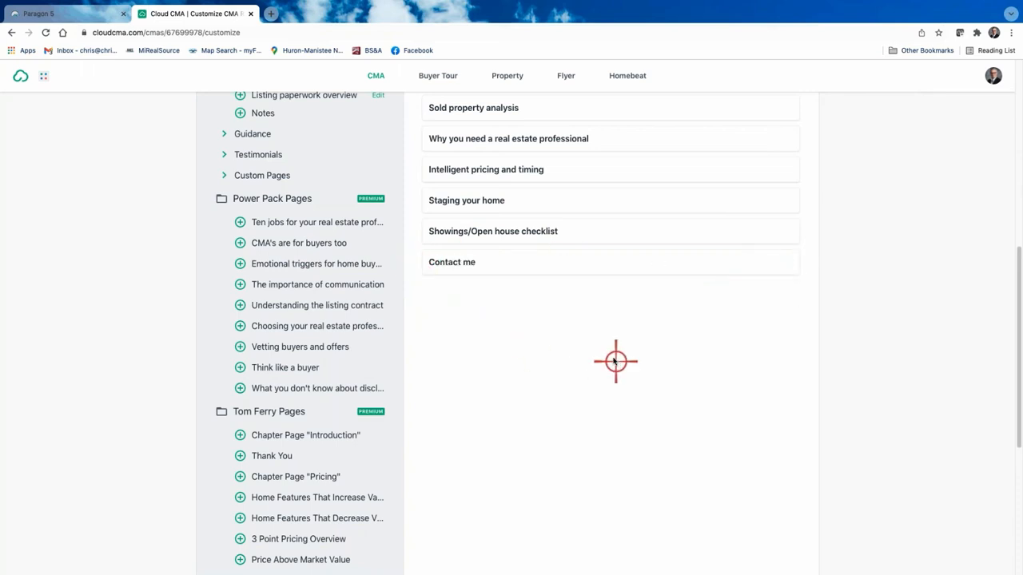
scroll(546, 343, "up", 3)
scroll(543, 338, "up", 1)
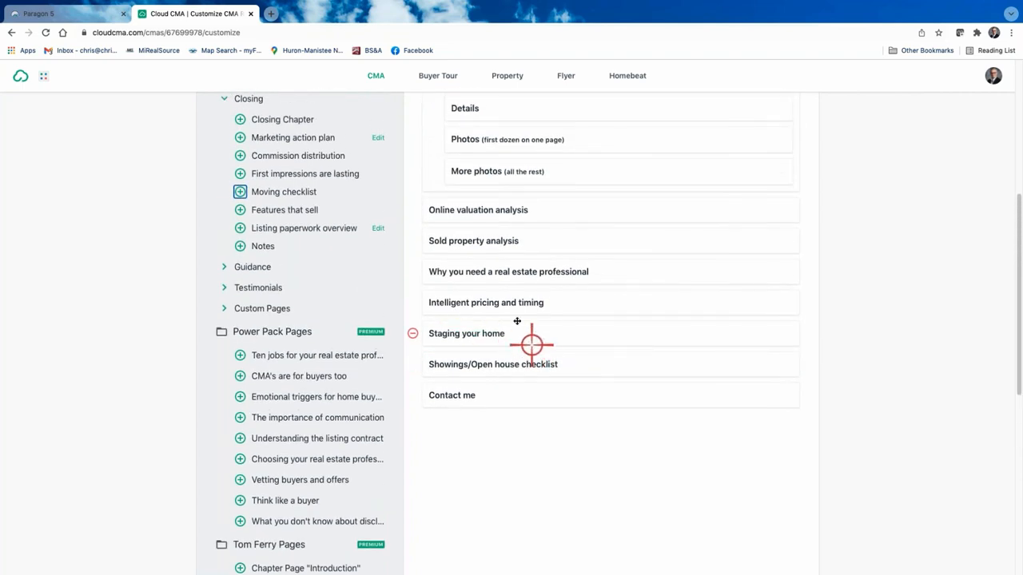
left_click(413, 301)
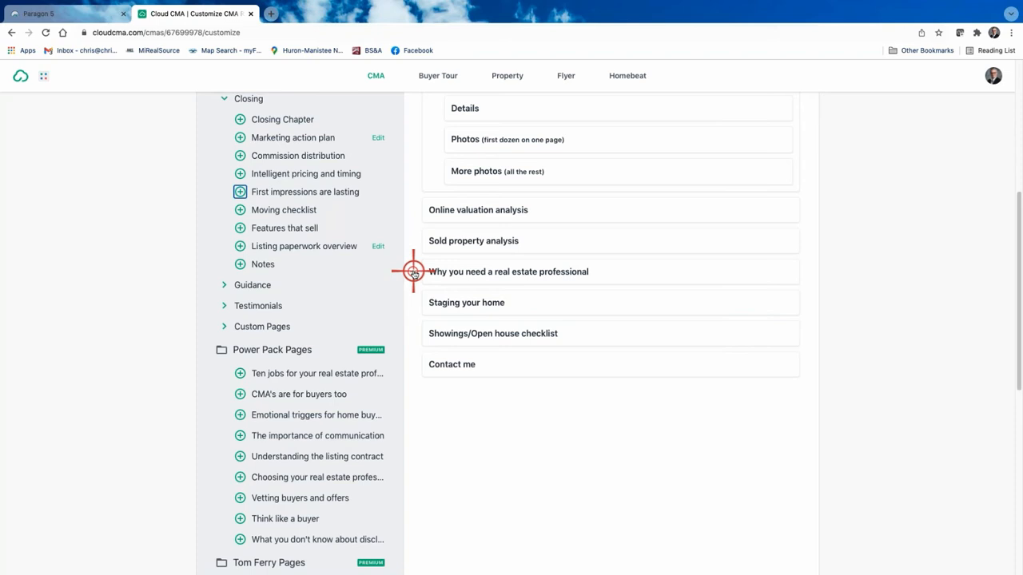
left_click(413, 271)
scroll(579, 289, "up", 5)
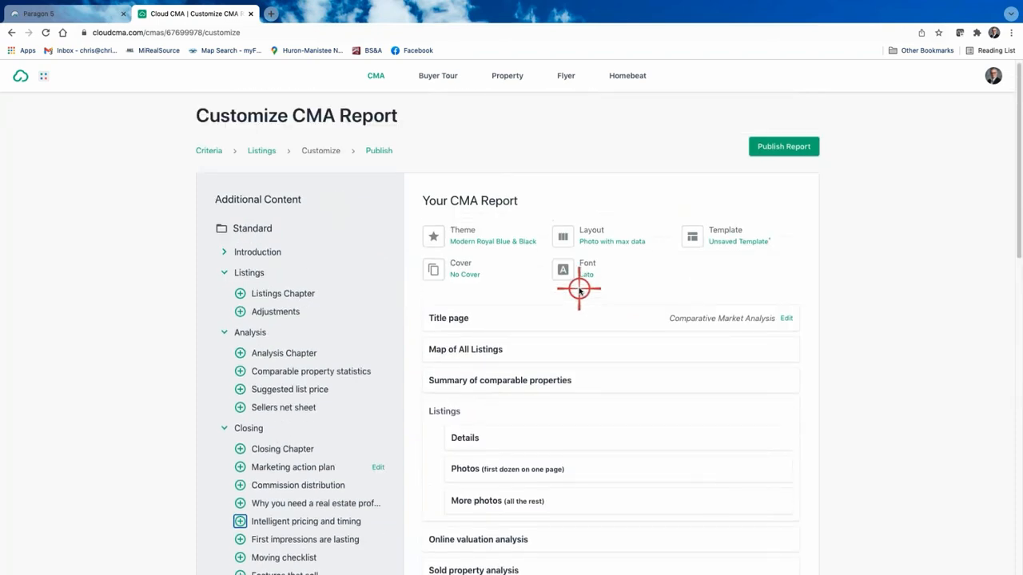
Step: Add What is a CMA? from Introduction and place it right below Title page
scroll(559, 290, "down", 1)
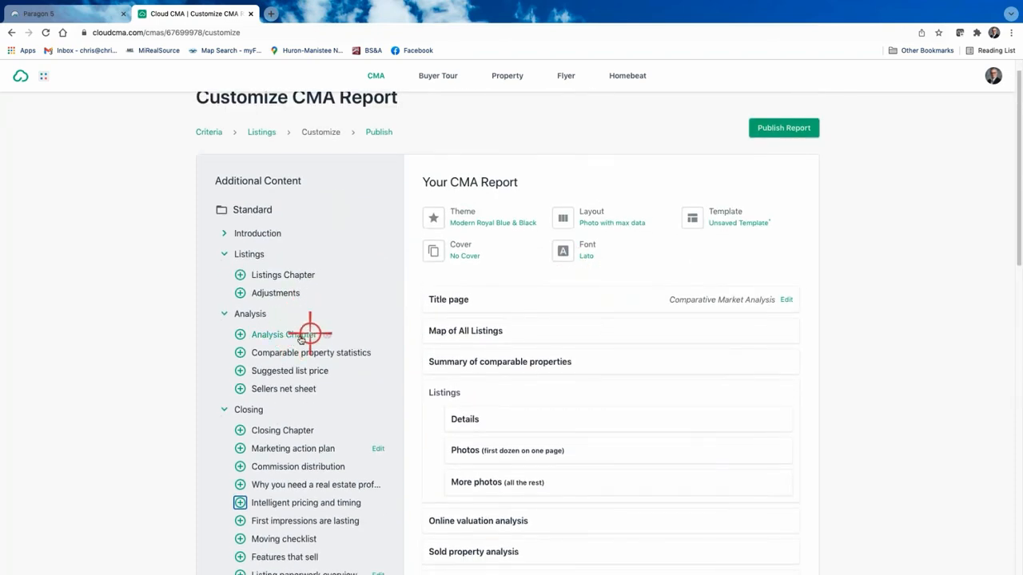
left_click(225, 232)
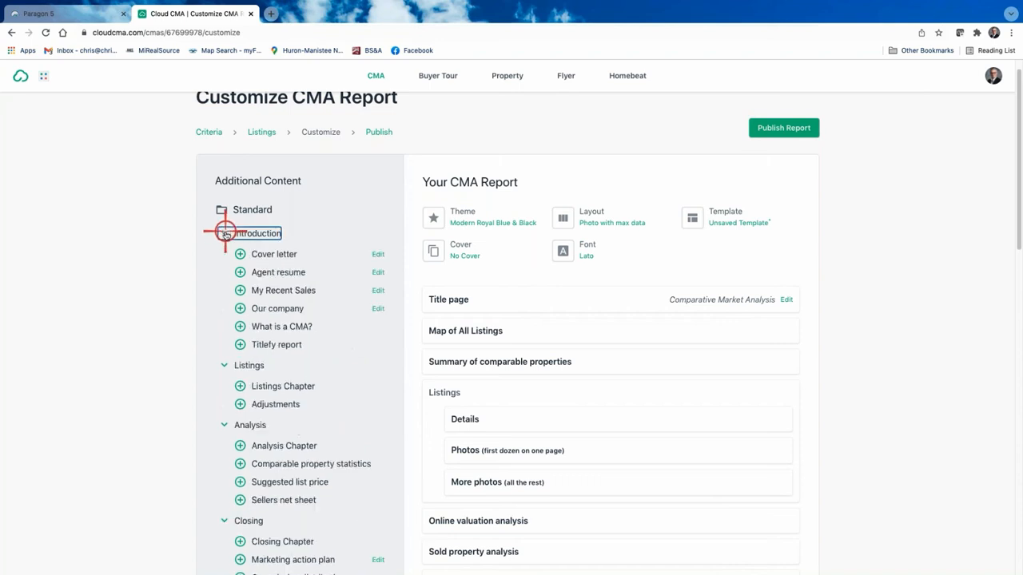
left_click(240, 326)
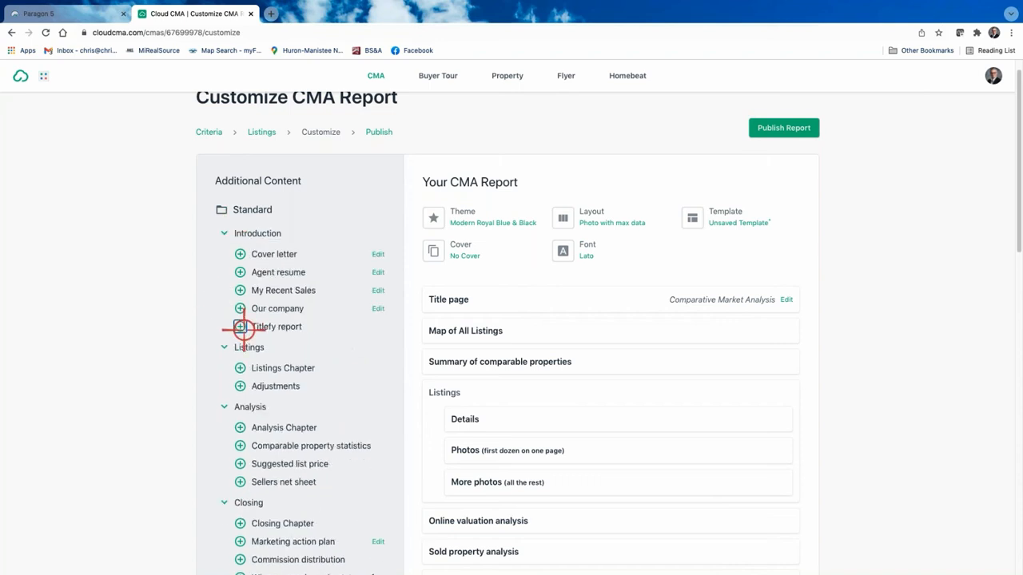
scroll(658, 392, "down", 5)
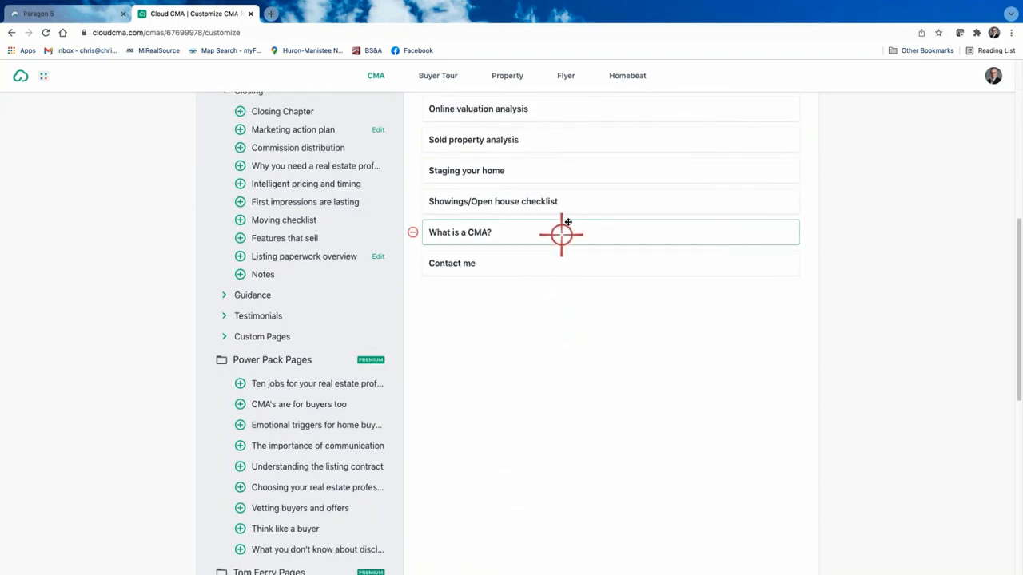
left_click_drag(561, 233, 558, 351)
Step: Preview the What is a CMA? page and scroll through its content
left_click(459, 354)
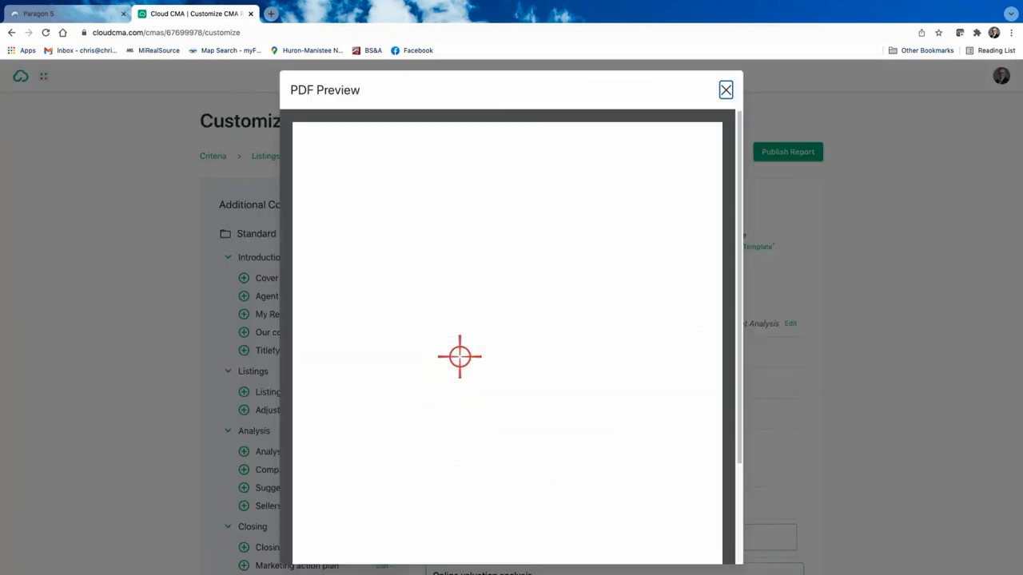
scroll(466, 401, "down", 2)
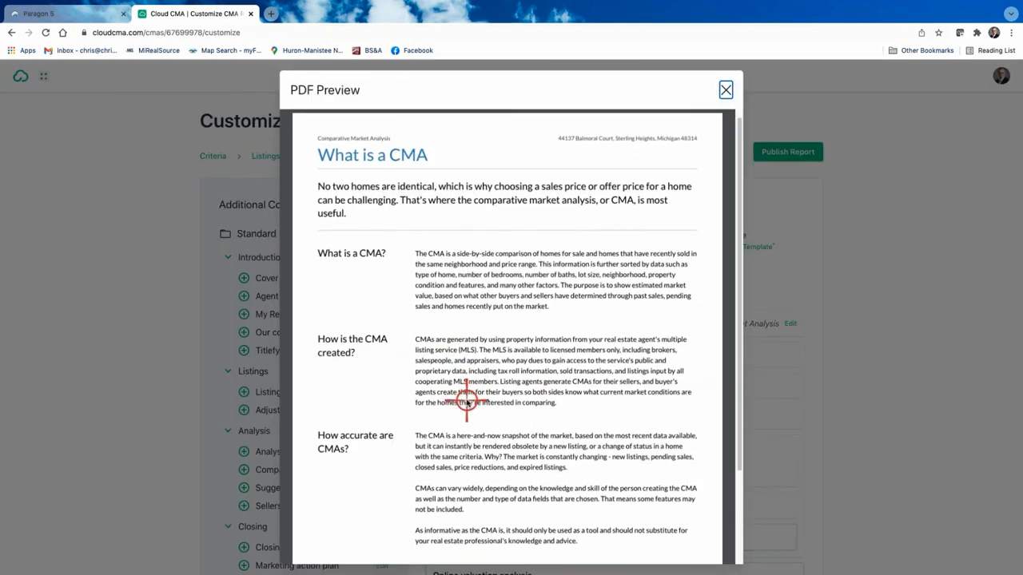
scroll(392, 441, "down", 5)
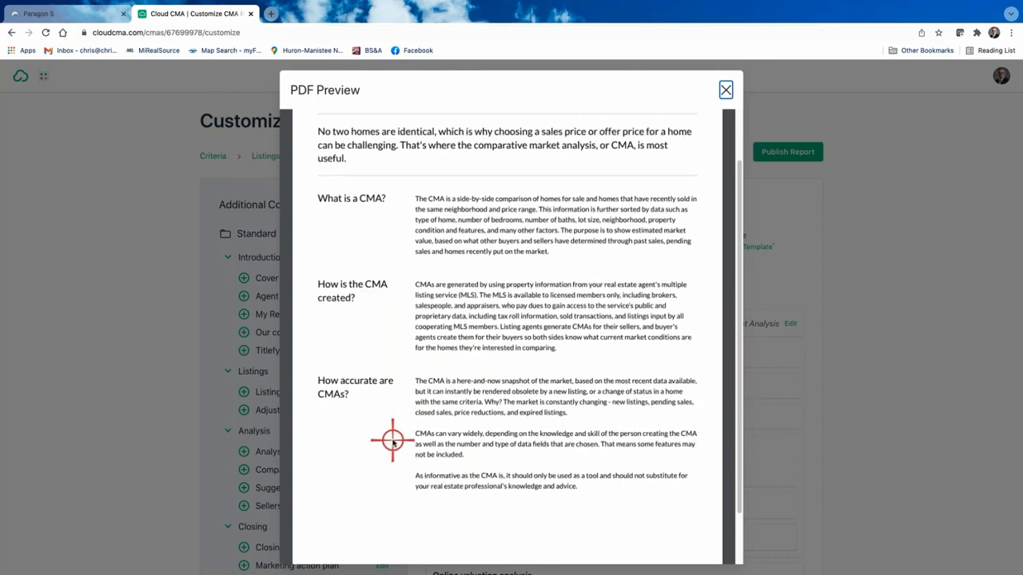
scroll(474, 344, "up", 5)
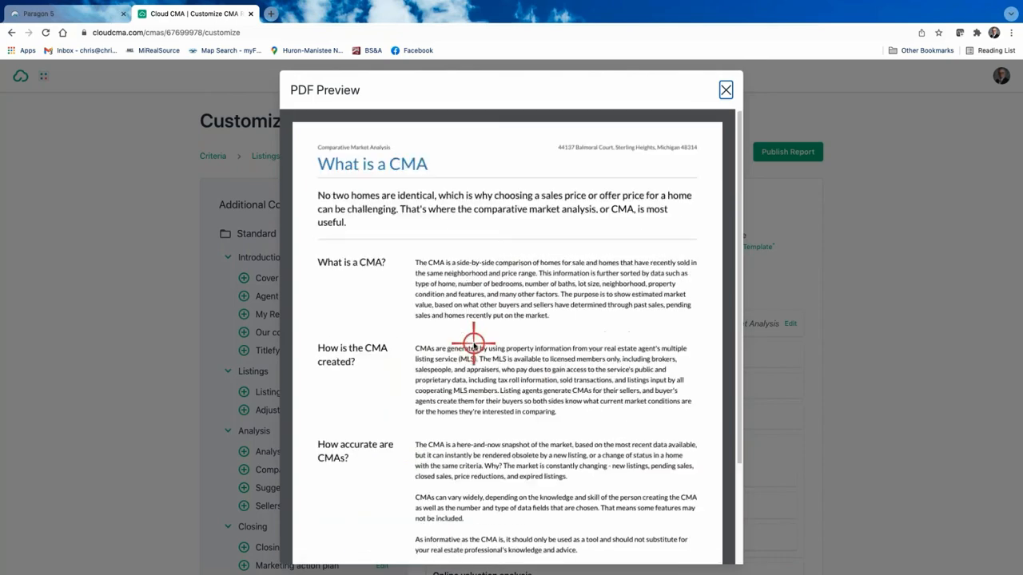
scroll(473, 343, "down", 3)
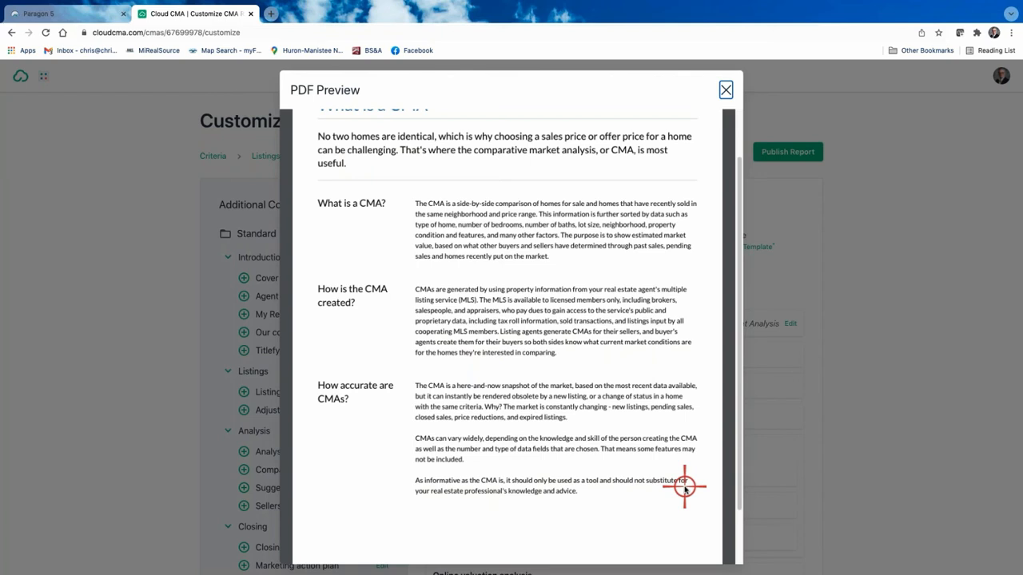
Step: Close the What is a CMA? PDF preview and look over the report page list
scroll(595, 367, "up", 2)
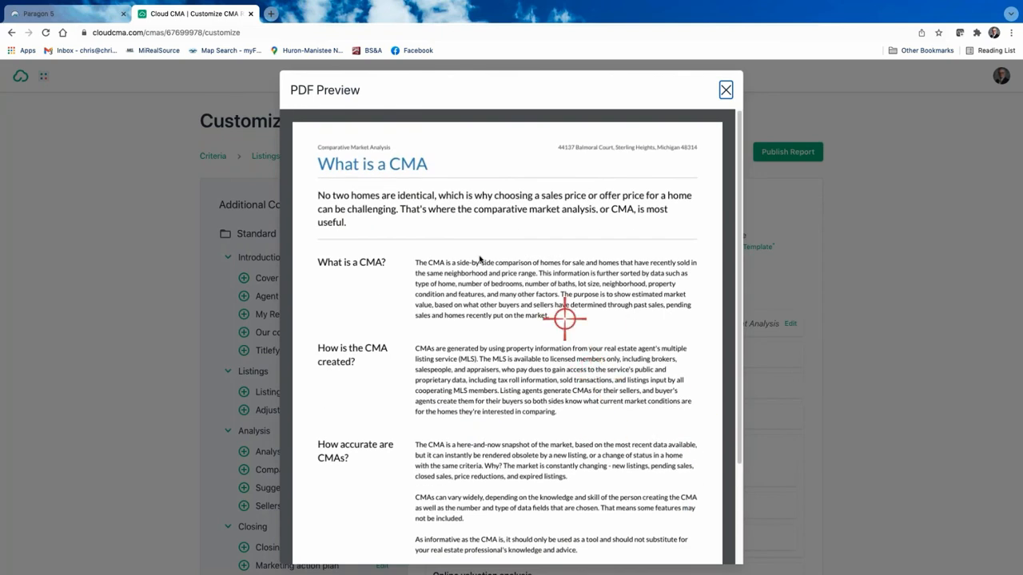
left_click(724, 90)
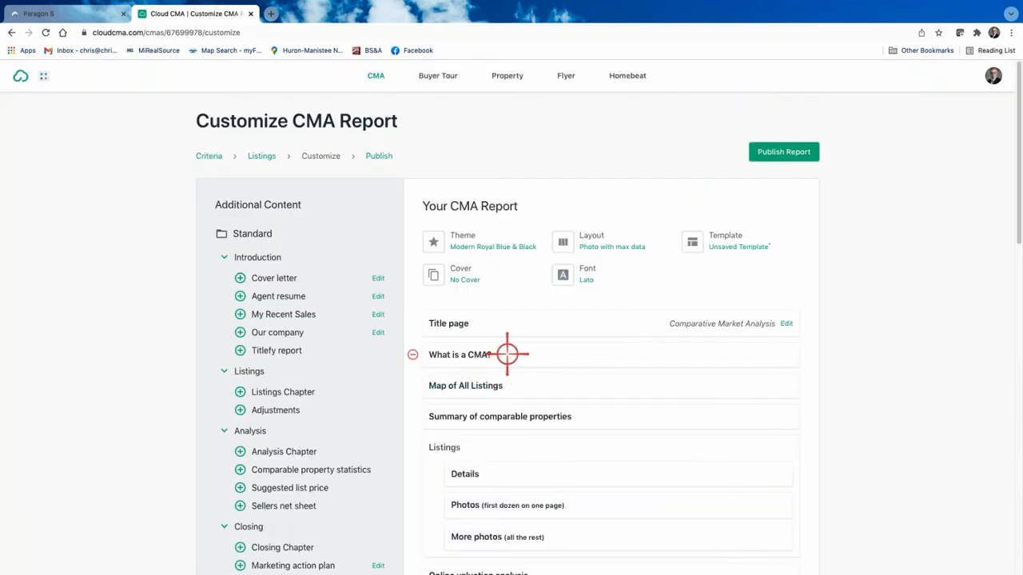
scroll(543, 426, "down", 3)
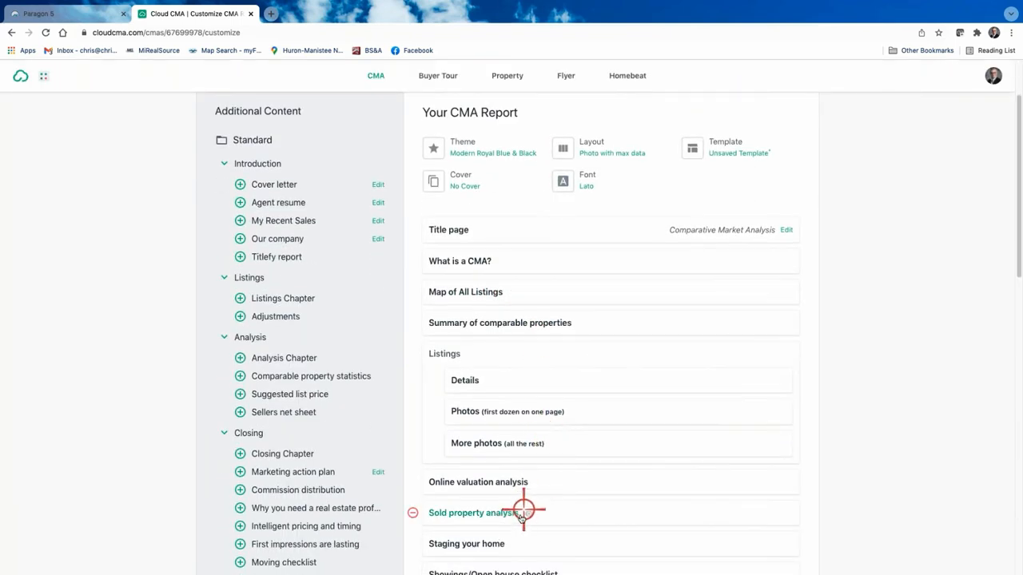
scroll(545, 483, "up", 3)
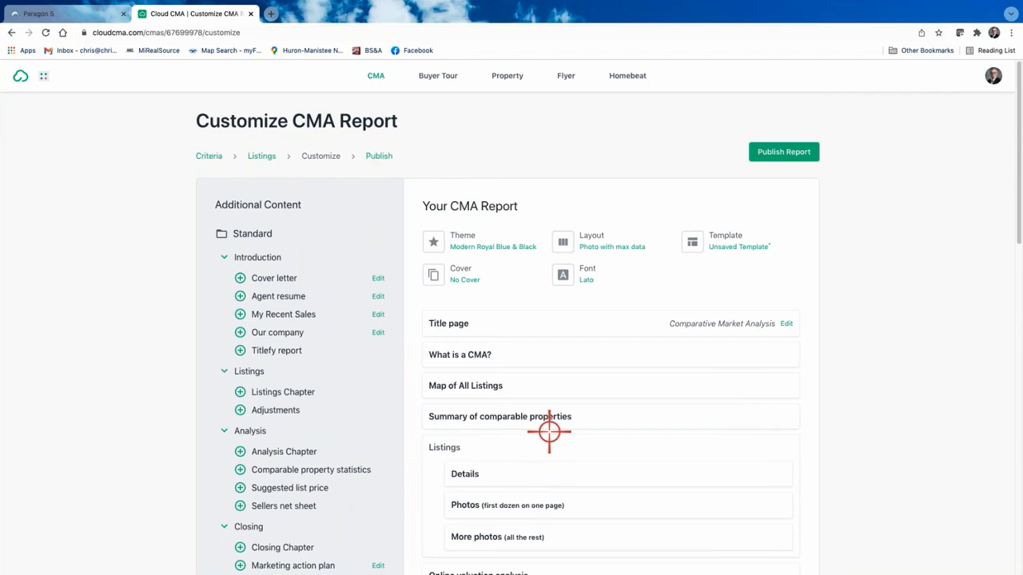
scroll(354, 366, "down", 2)
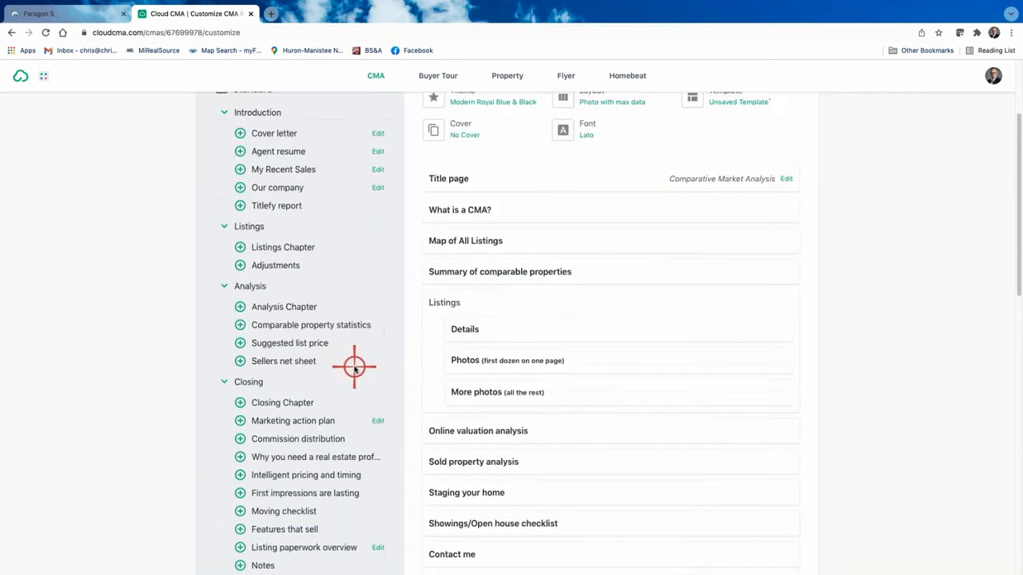
scroll(354, 368, "down", 3)
scroll(354, 368, "up", 2)
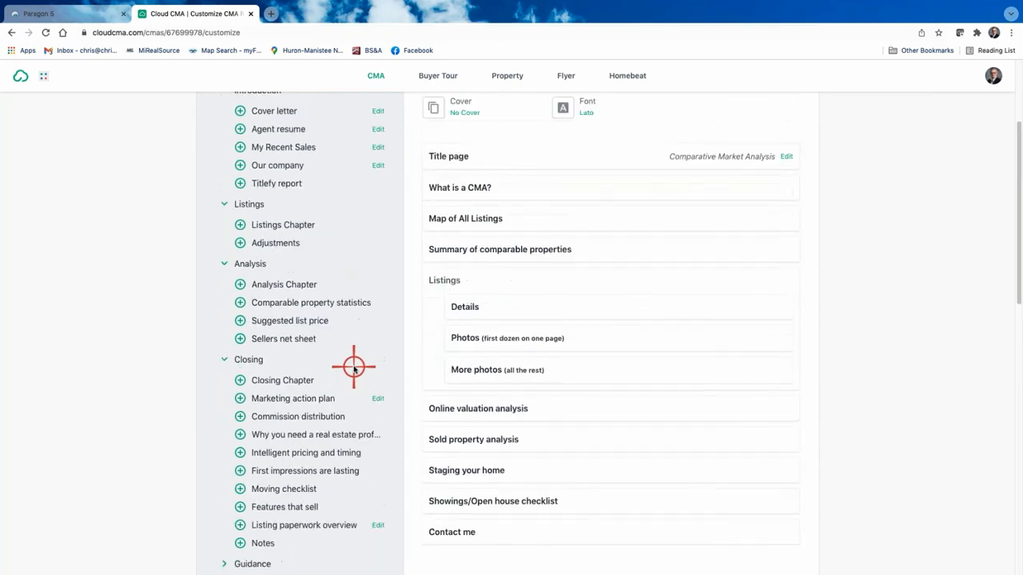
scroll(354, 367, "up", 1)
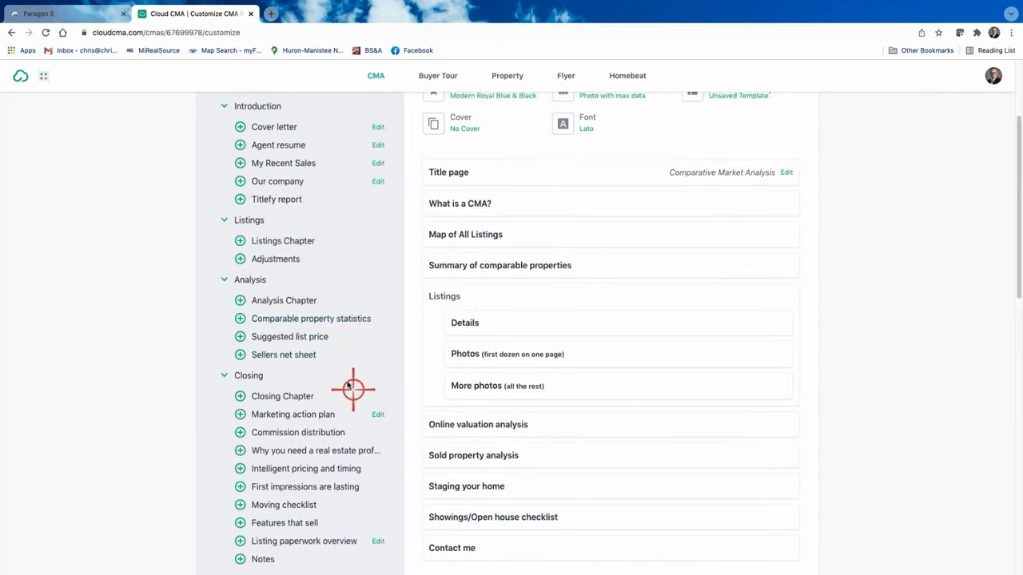
scroll(334, 363, "down", 10)
scroll(336, 361, "up", 6)
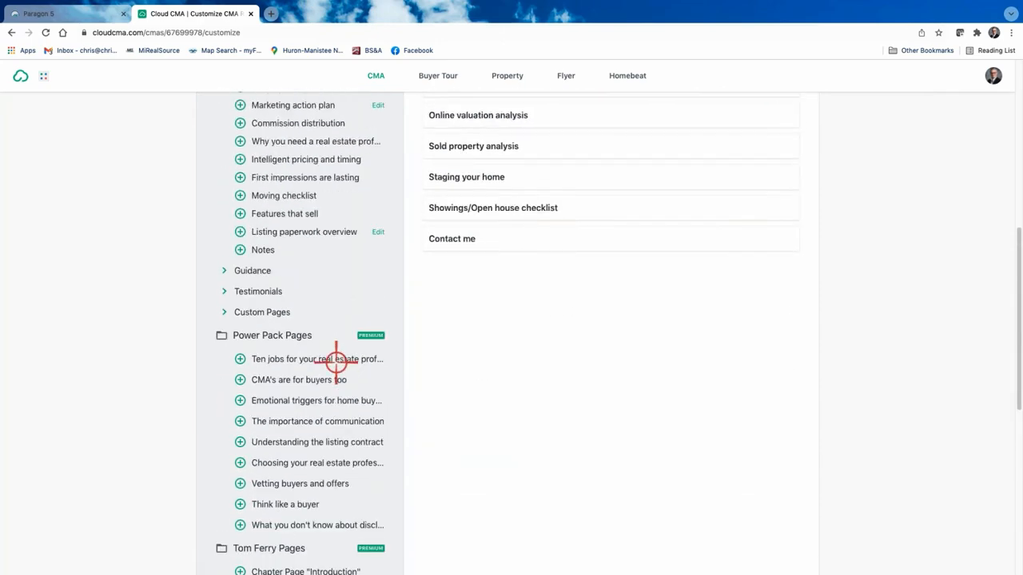
scroll(326, 205, "up", 2)
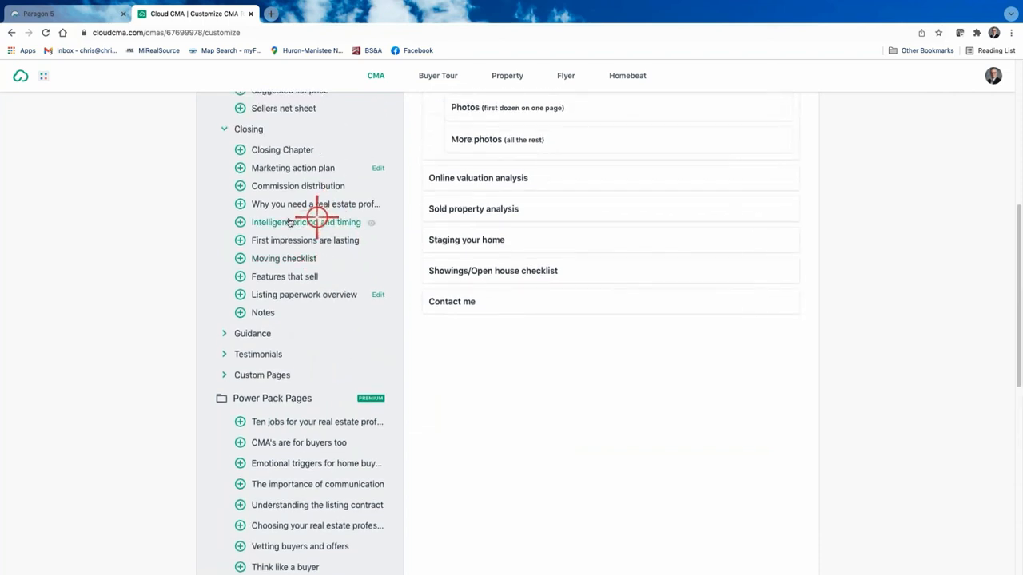
left_click(226, 130)
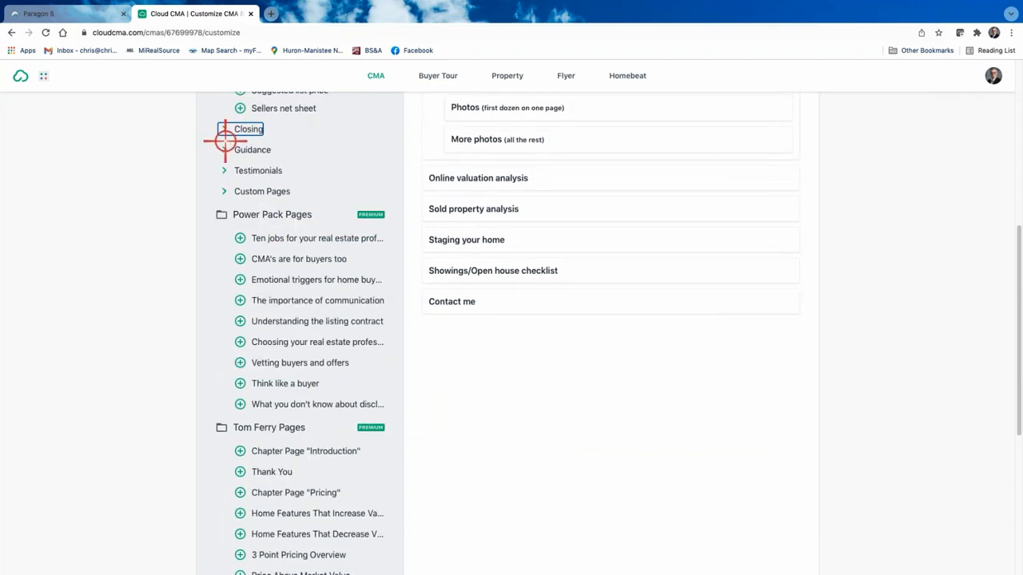
left_click(230, 192)
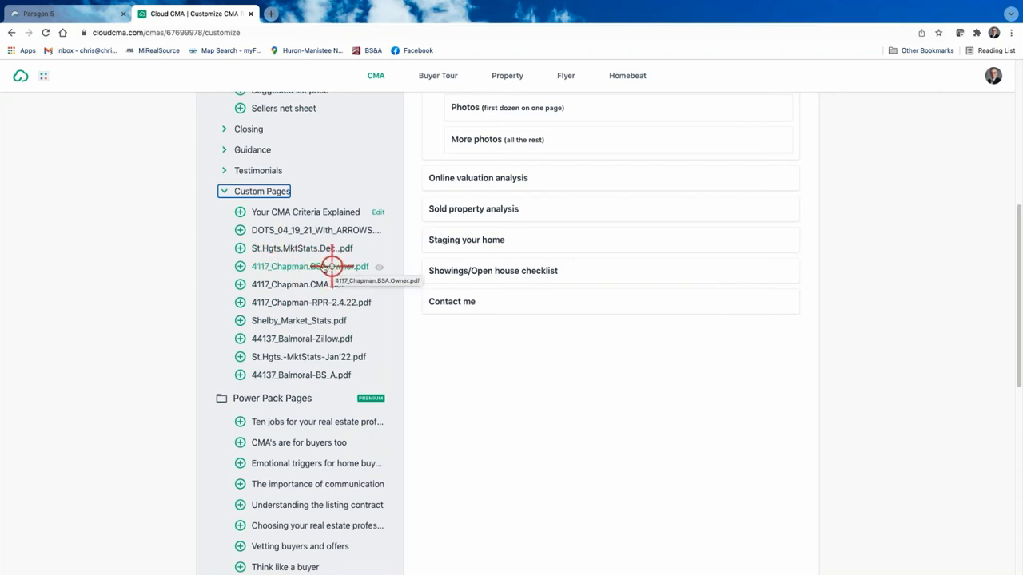
left_click(239, 356)
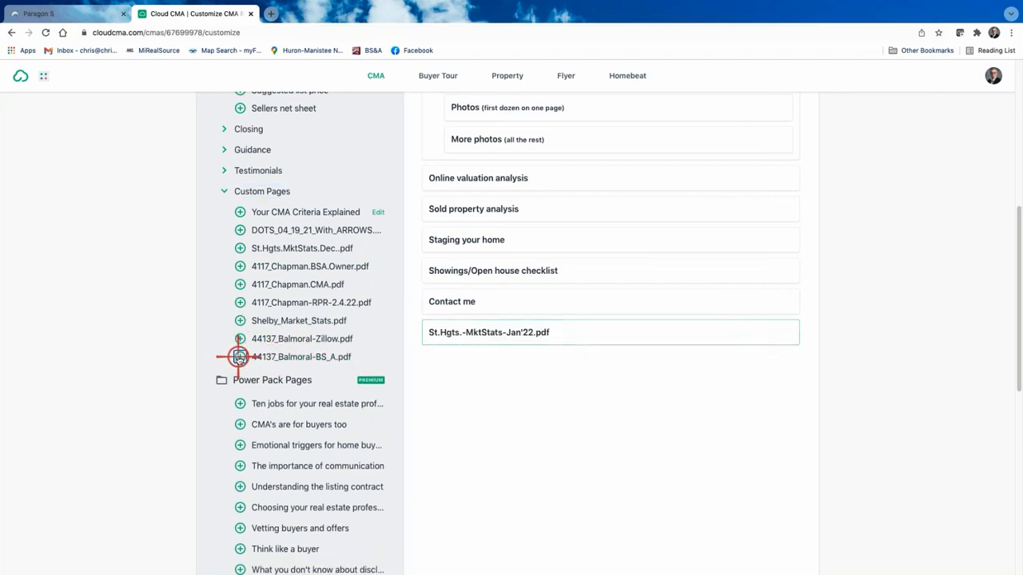
left_click(240, 356)
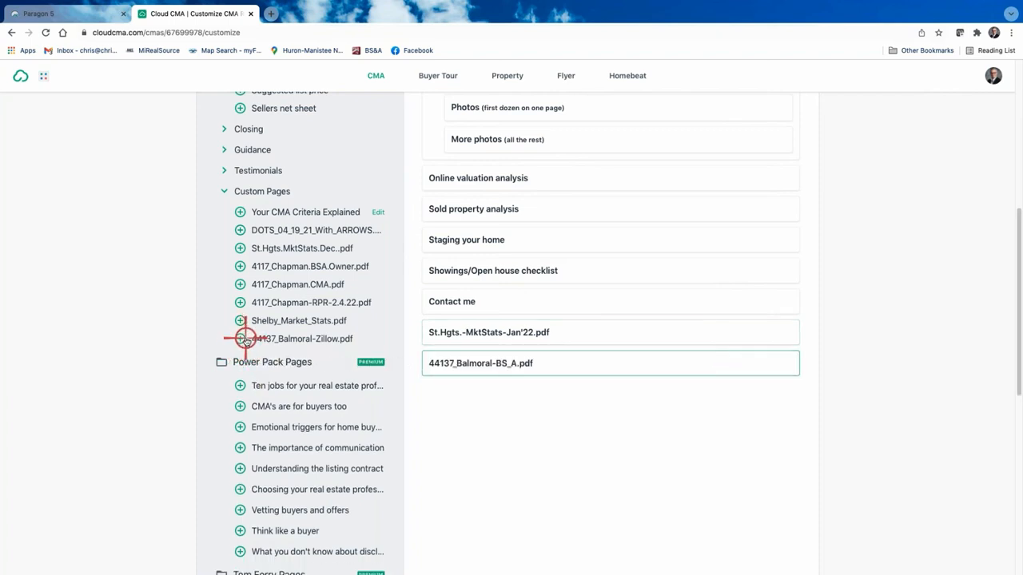
left_click(241, 339)
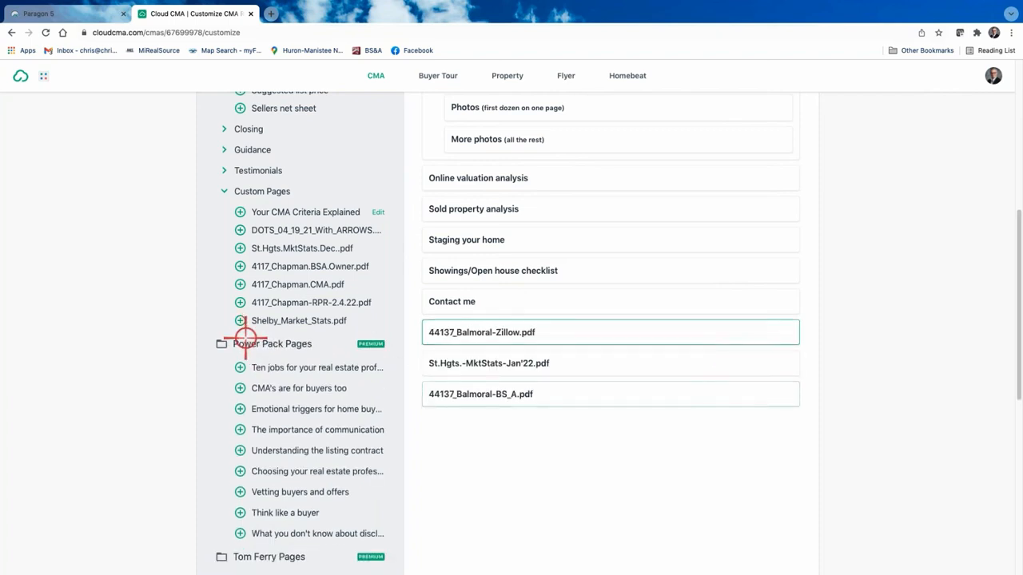
scroll(678, 285, "up", 2)
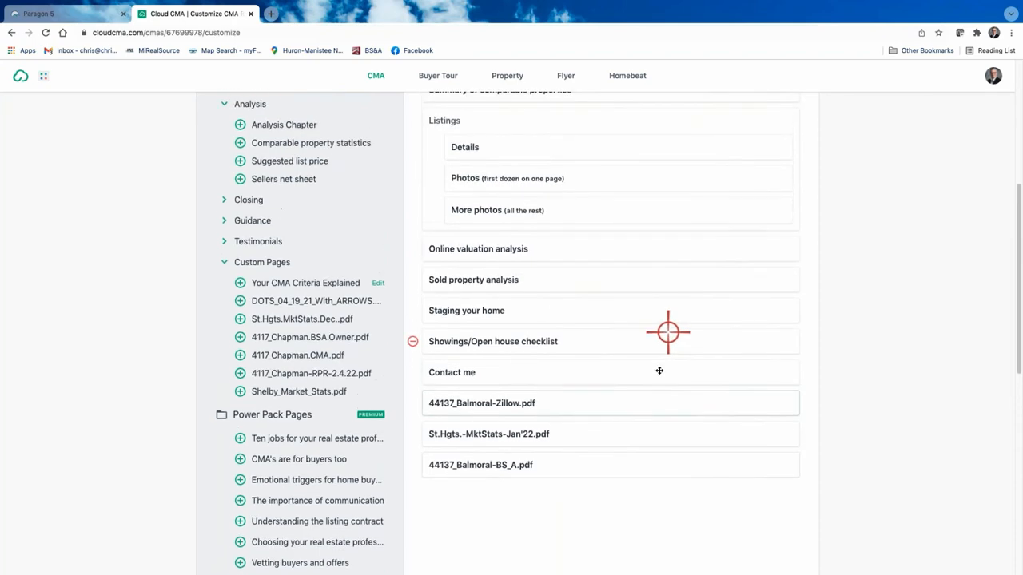
scroll(660, 368, "up", 3)
scroll(221, 468, "down", 3)
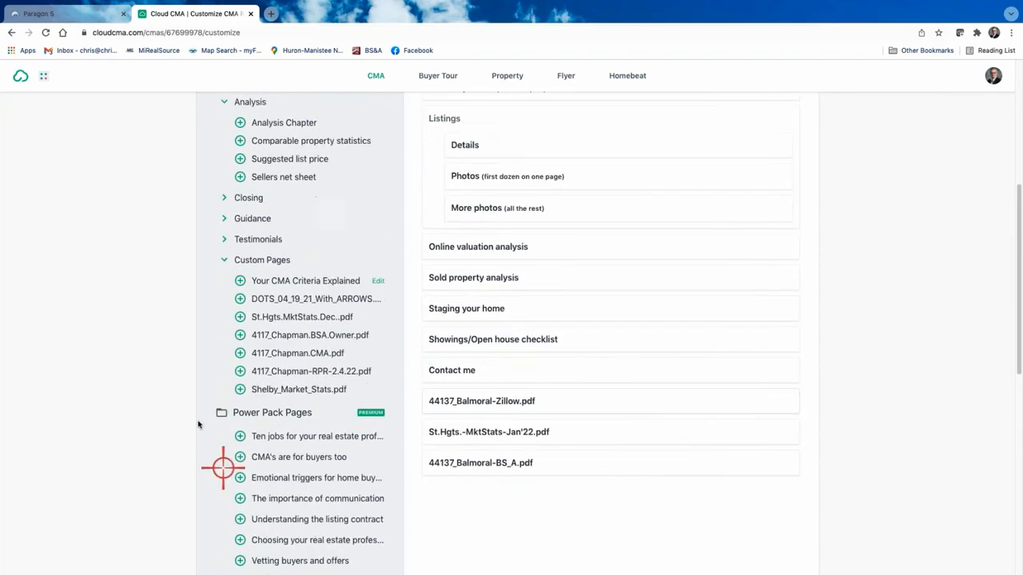
left_click(238, 280)
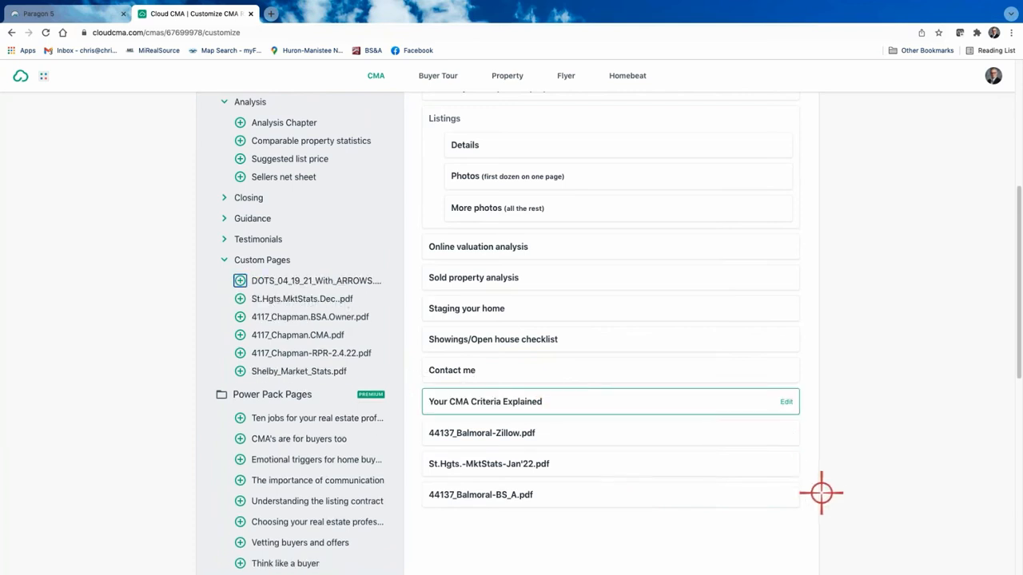
scroll(609, 538, "up", 4)
scroll(576, 543, "down", 1)
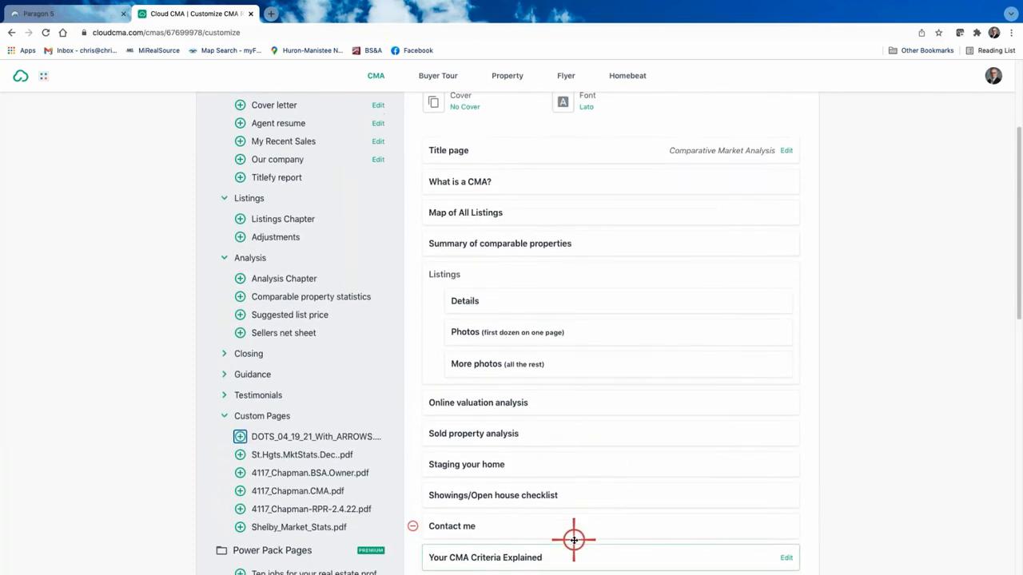
left_click_drag(583, 529, 584, 213)
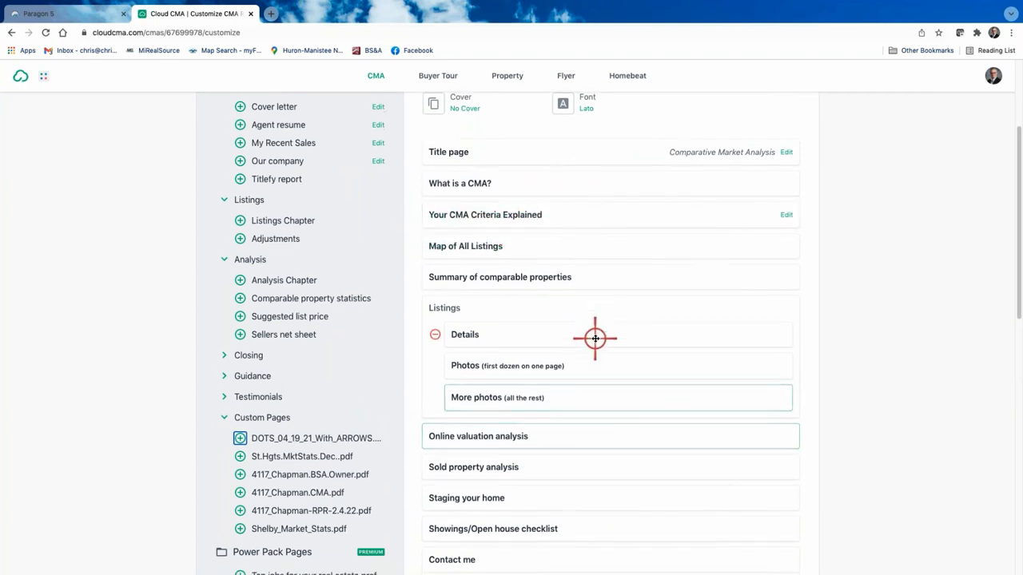
scroll(595, 338, "down", 3)
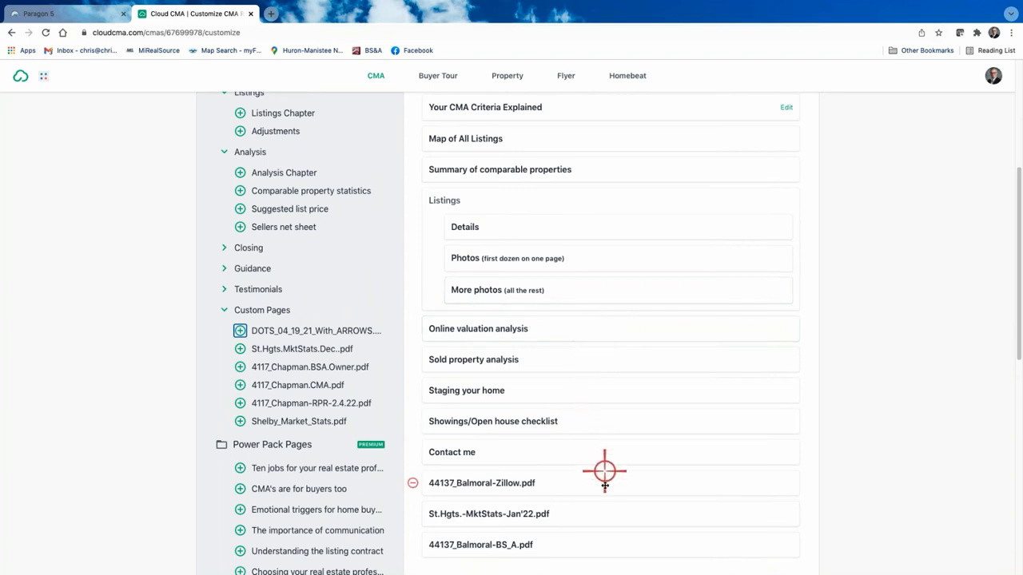
left_click_drag(607, 483, 600, 440)
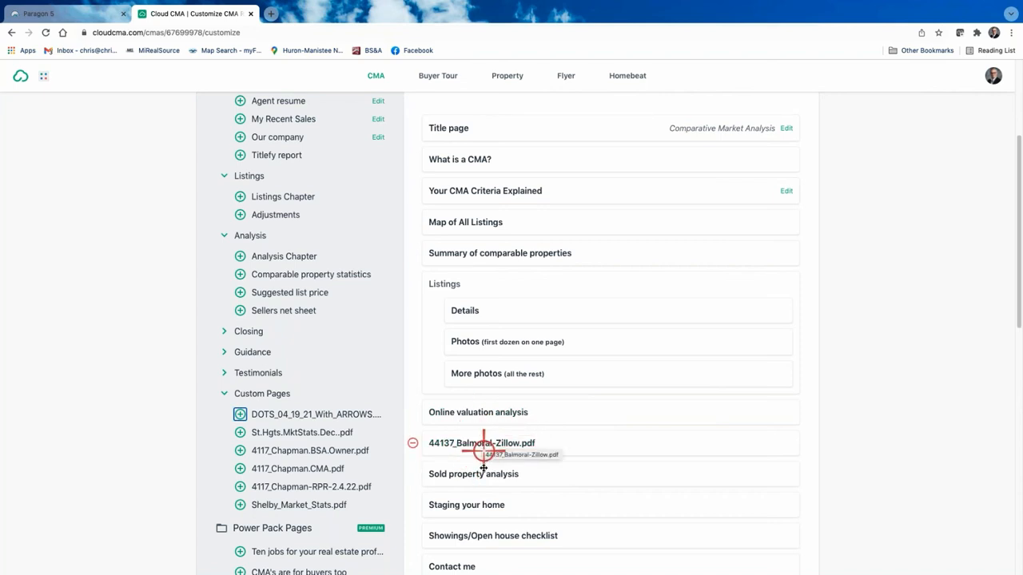
Step: Review the Zillow PDF, place St.Hgts.-MktStats-Jan'22.pdf after it, and preview the January 2022 market update
left_click(483, 442)
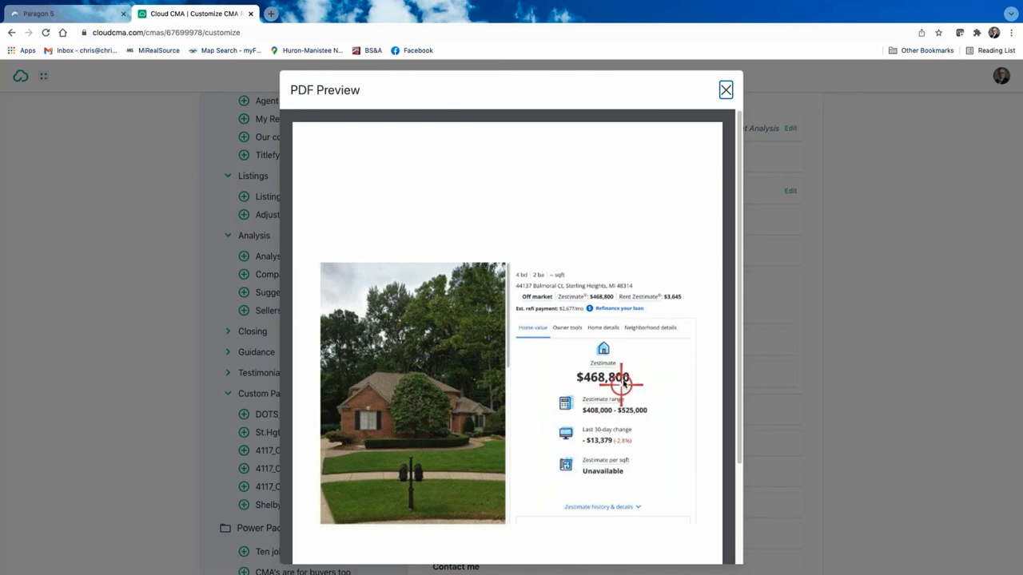
left_click(725, 94)
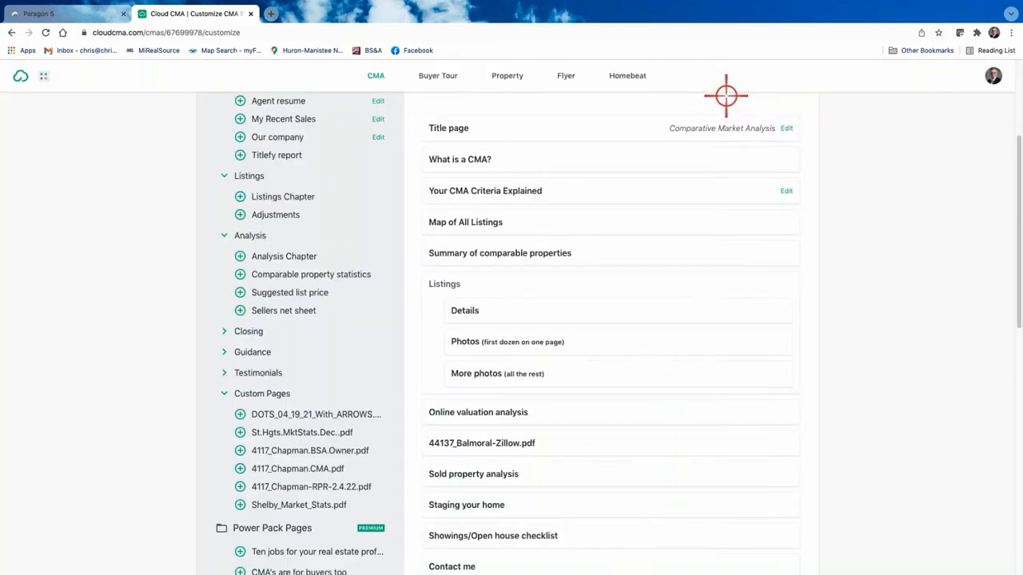
scroll(549, 443, "down", 1)
scroll(549, 445, "down", 3)
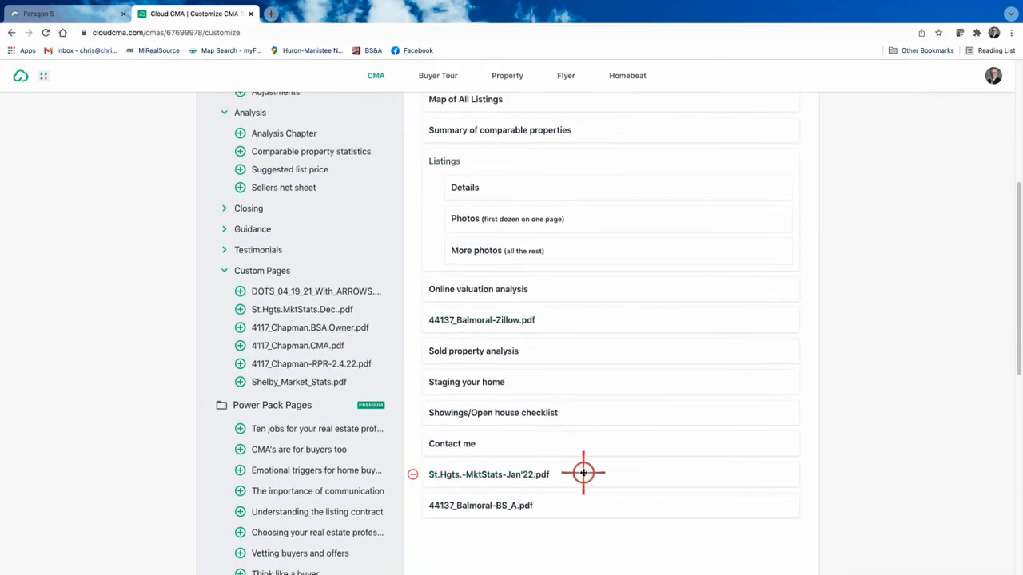
left_click_drag(583, 471, 586, 339)
left_click(490, 346)
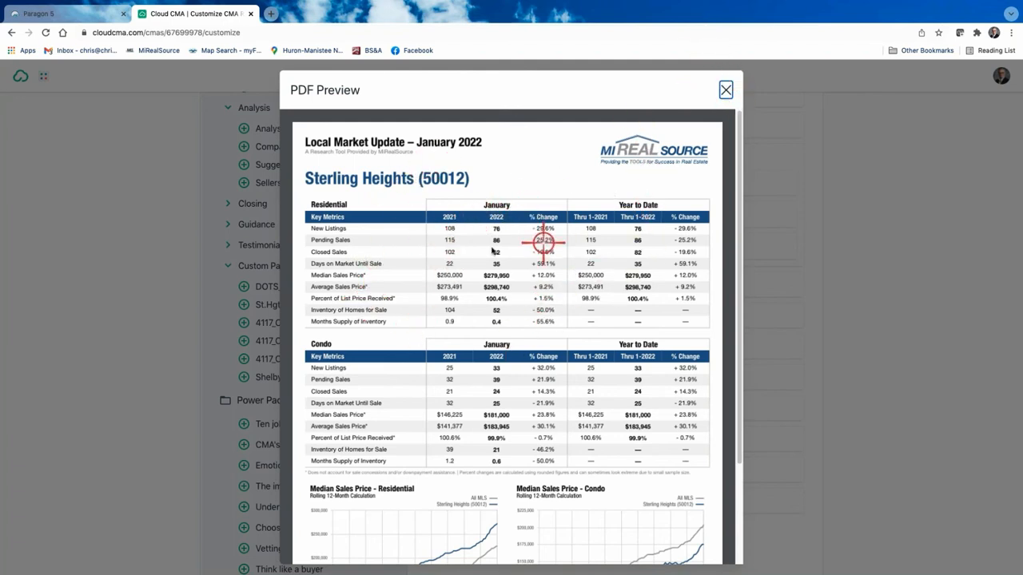
left_click(724, 90)
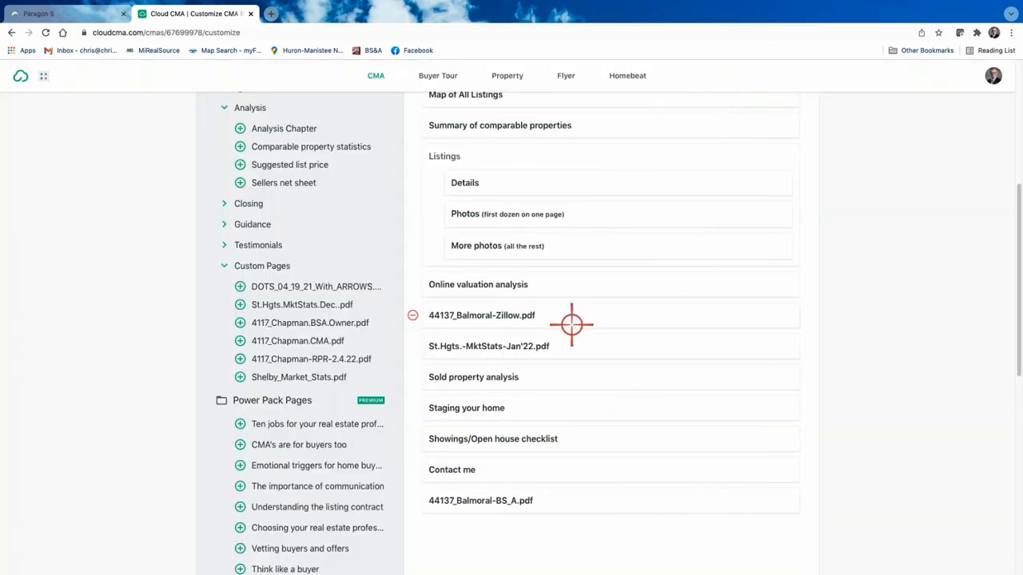
scroll(572, 479, "down", 1)
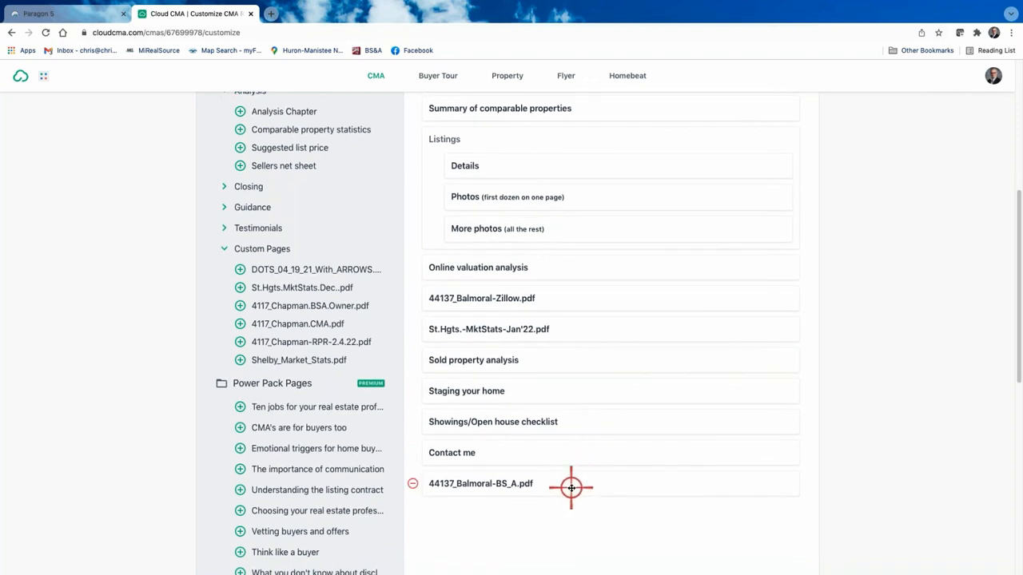
left_click_drag(571, 479, 571, 433)
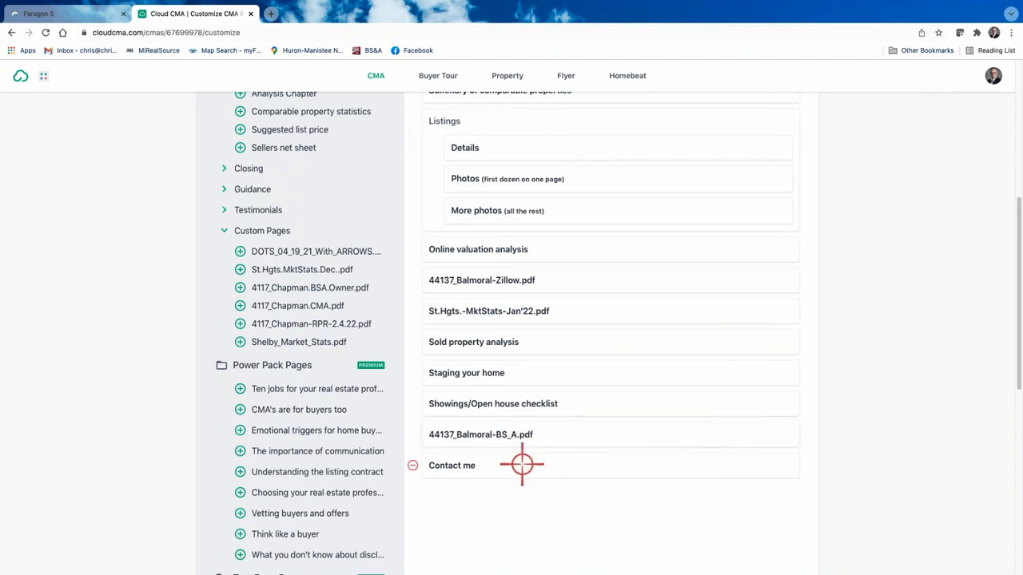
left_click(480, 433)
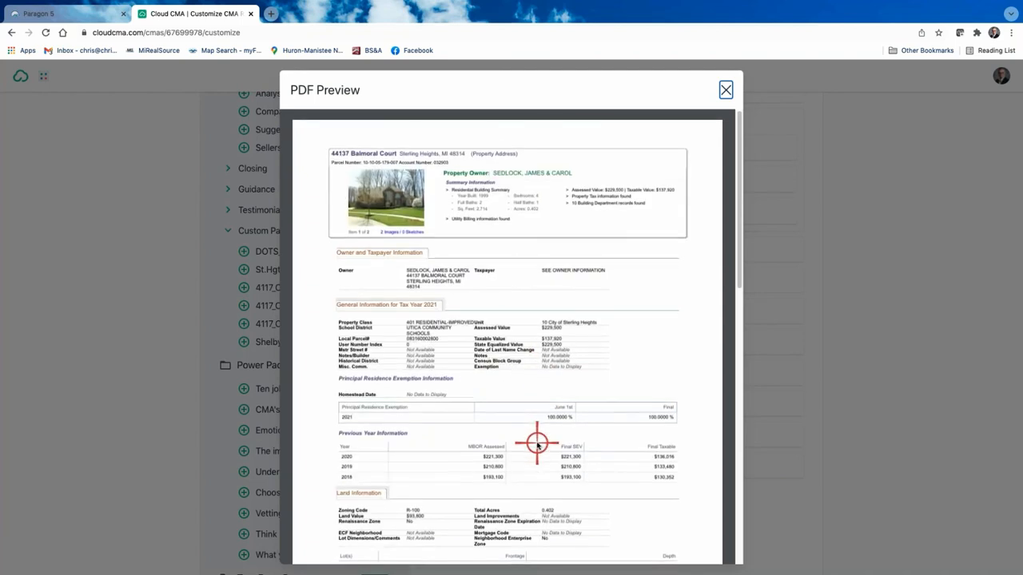
scroll(537, 445, "down", 1)
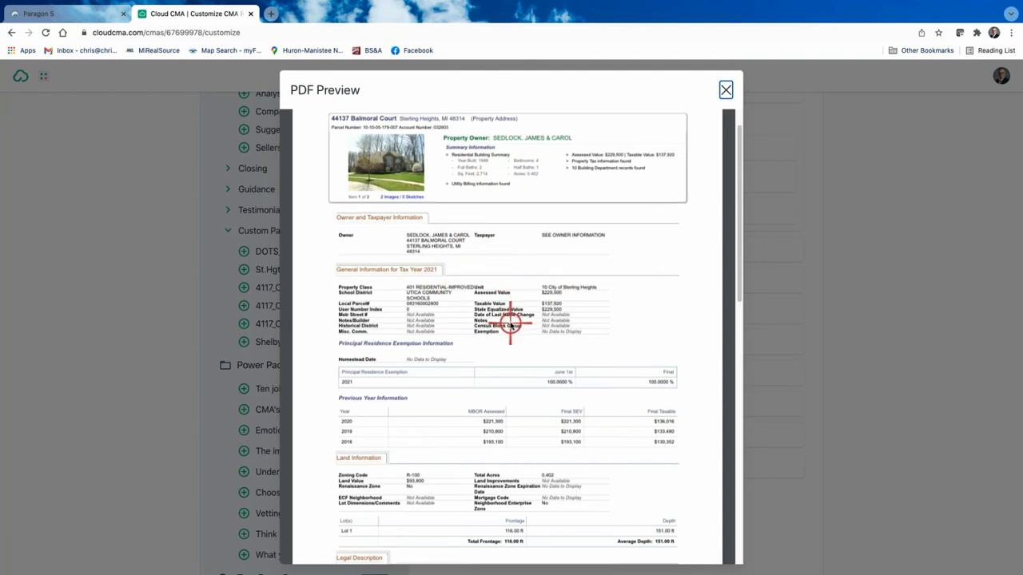
scroll(511, 323, "down", 1)
scroll(511, 323, "up", 2)
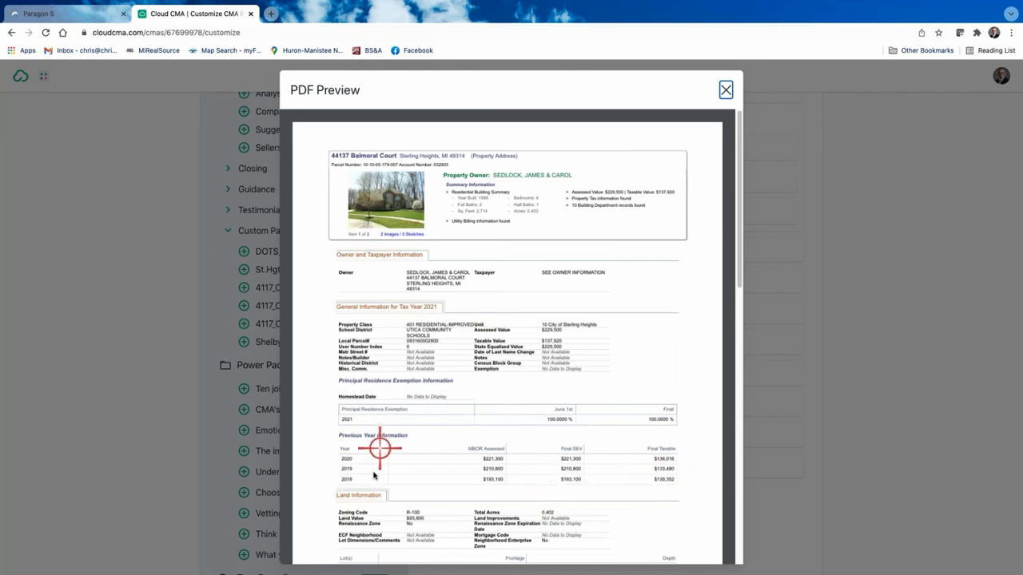
scroll(621, 475, "down", 2)
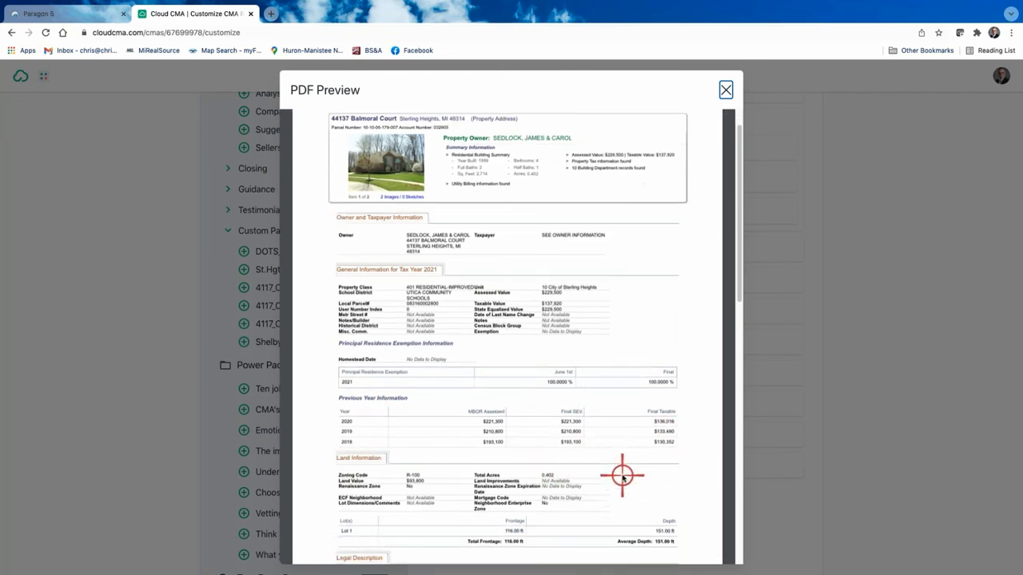
scroll(623, 476, "down", 2)
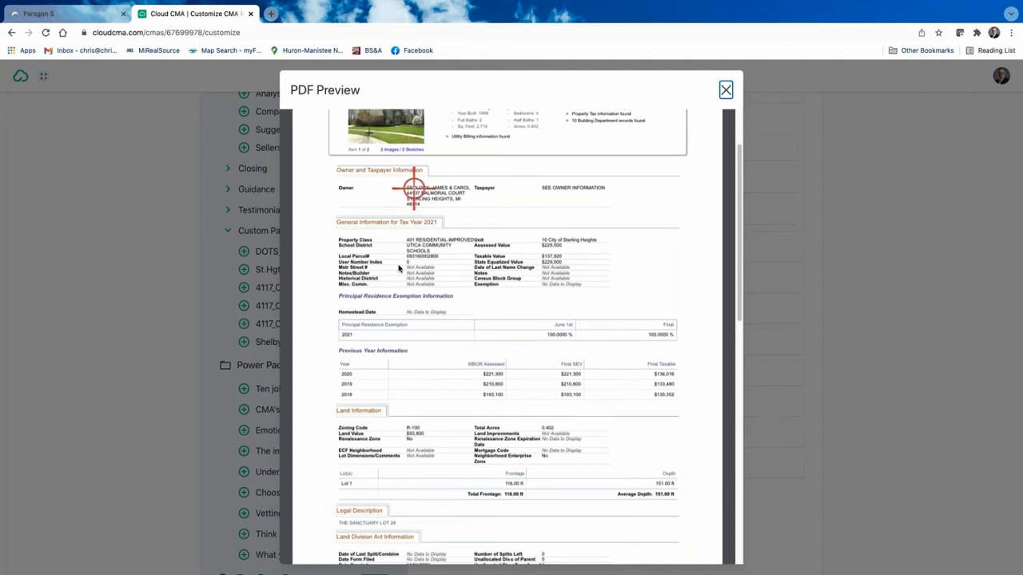
scroll(644, 192, "up", 4)
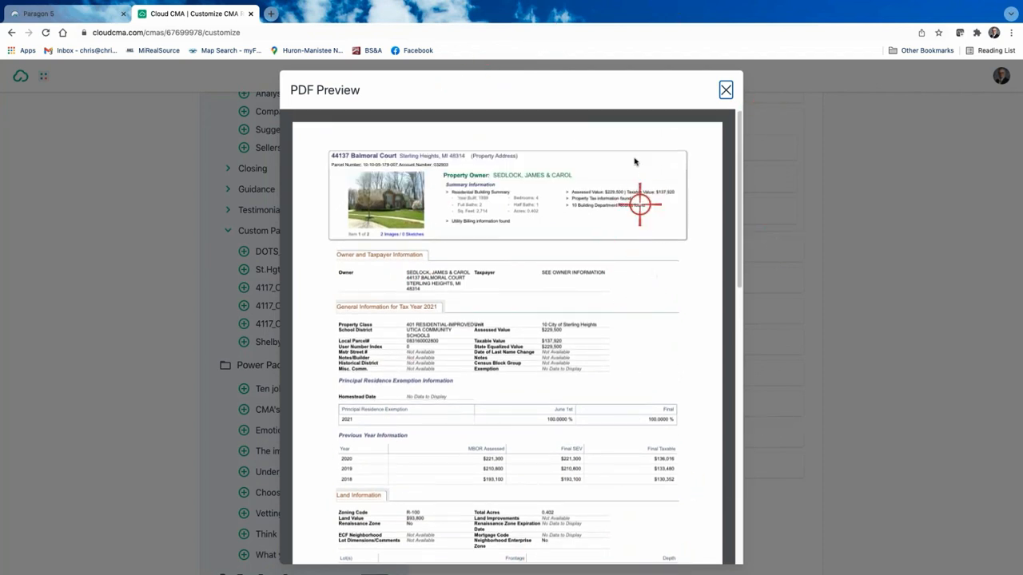
left_click(726, 87)
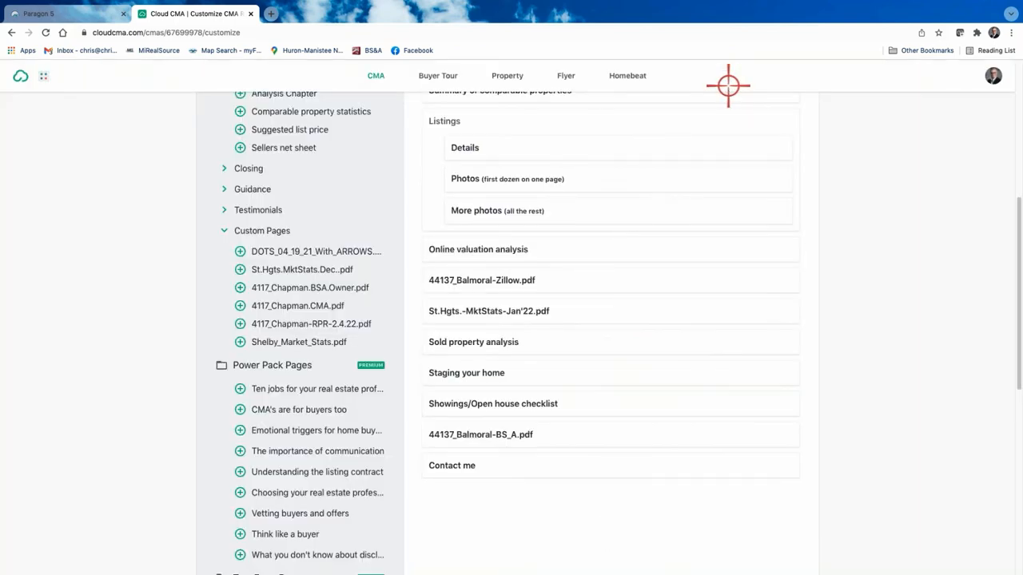
scroll(560, 271, "up", 5)
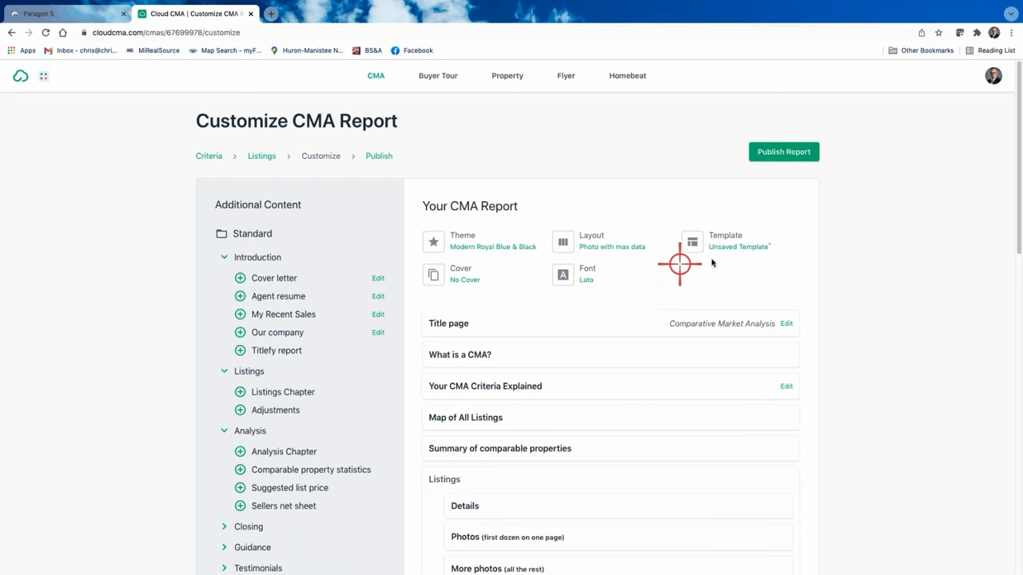
Step: Save the current report pages as template 'balmoral' and publish the CMA report
left_click(733, 248)
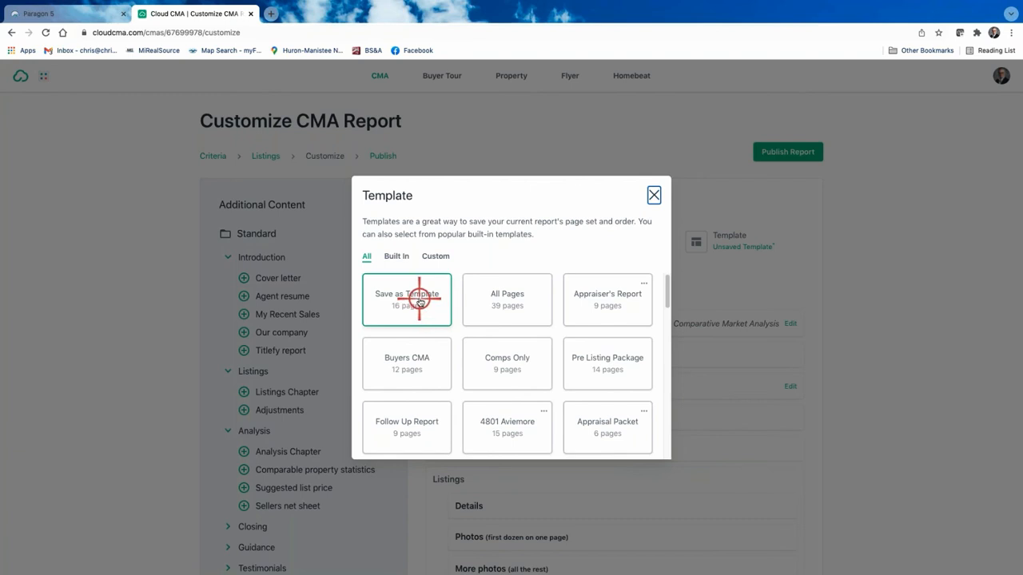
left_click(419, 301)
type("b")
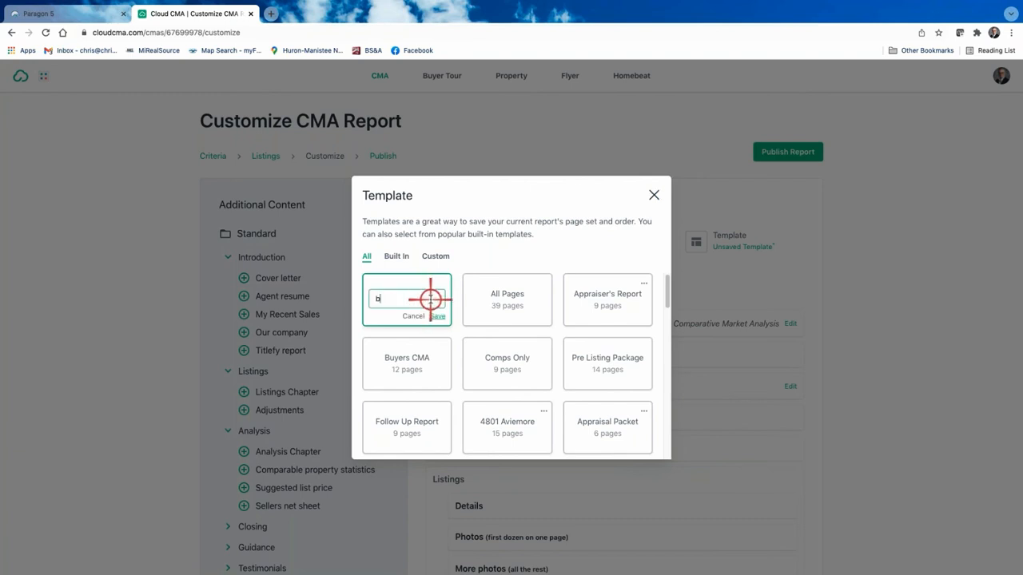
type("almoral")
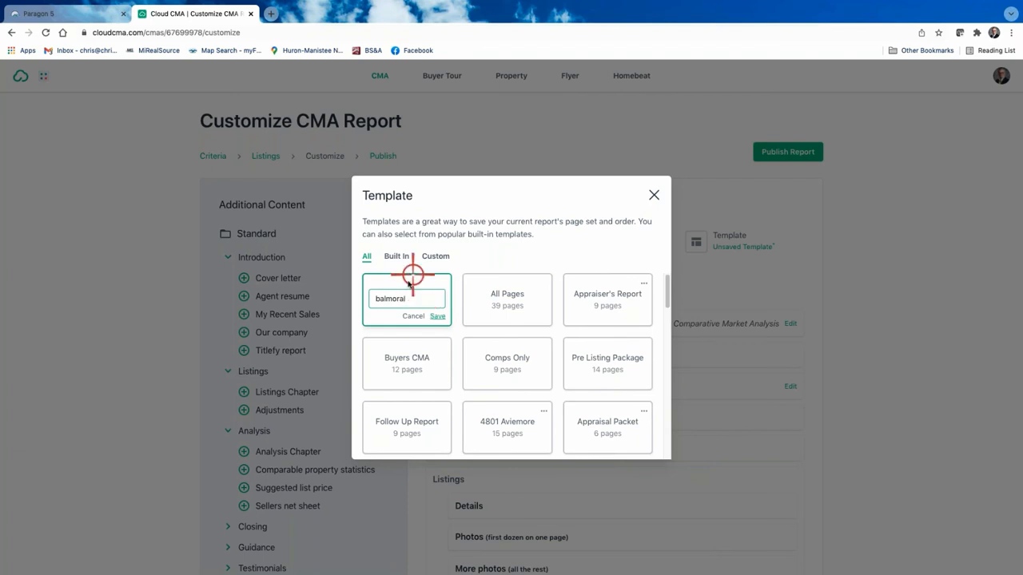
left_click(440, 316)
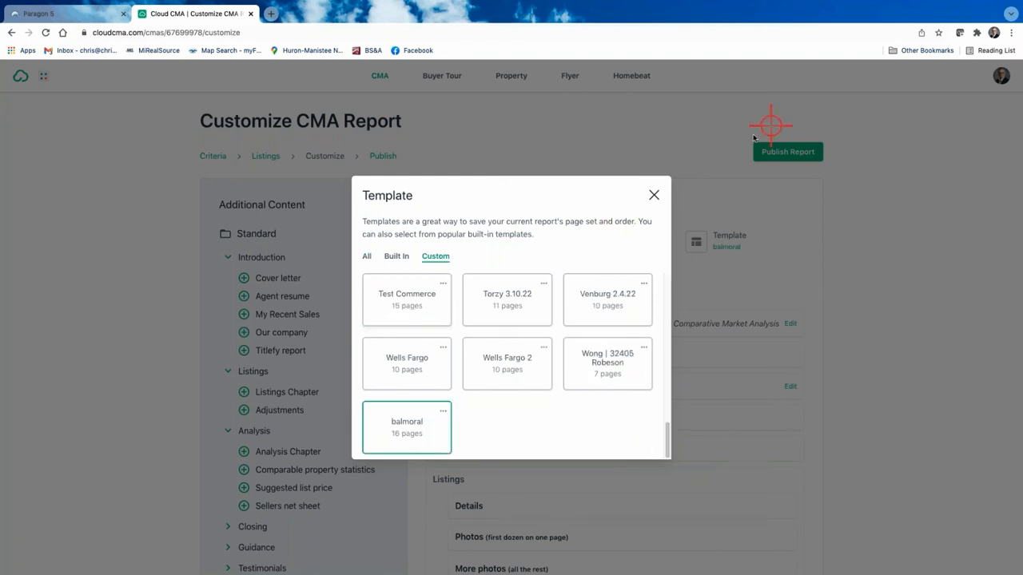
left_click(654, 195)
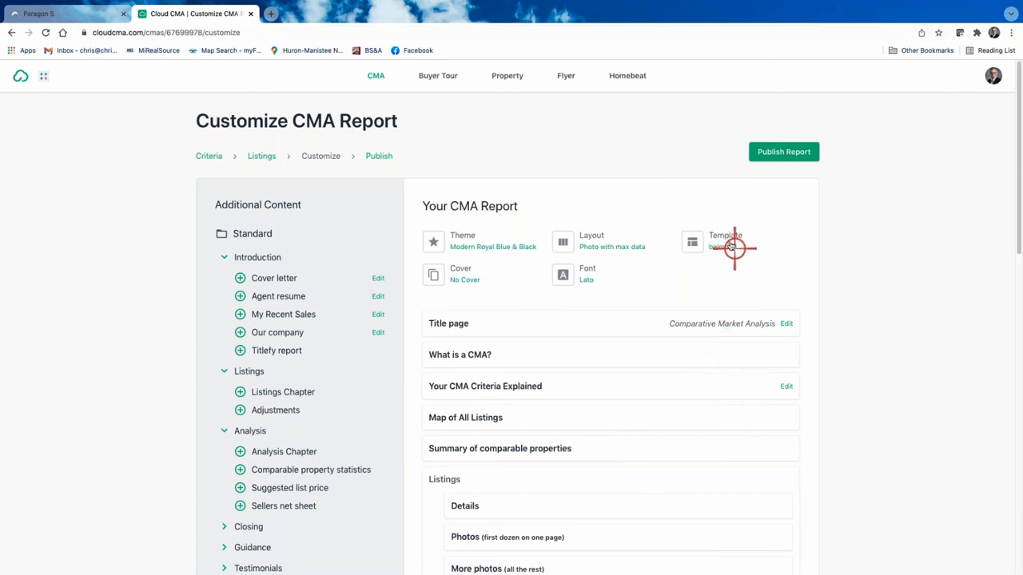
left_click(784, 151)
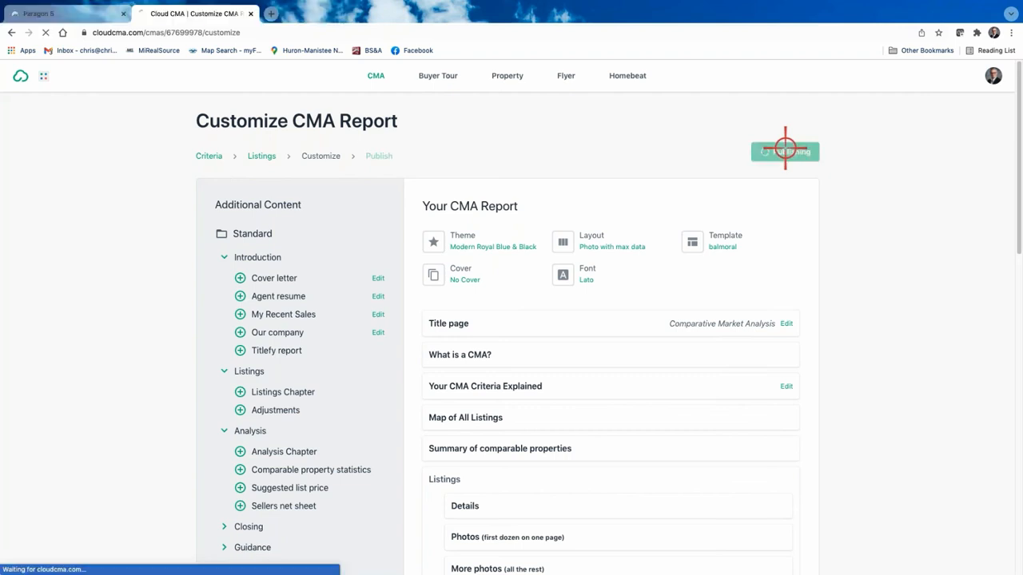
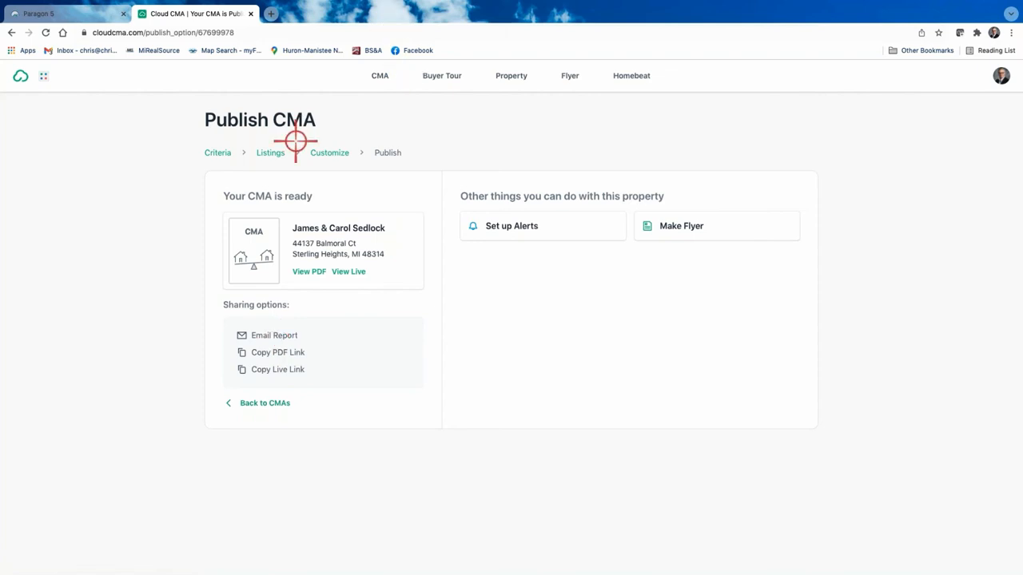
Step: Open the 38-page CMA report PDF and scroll from the cover to 'What is a CMA'
left_click(308, 272)
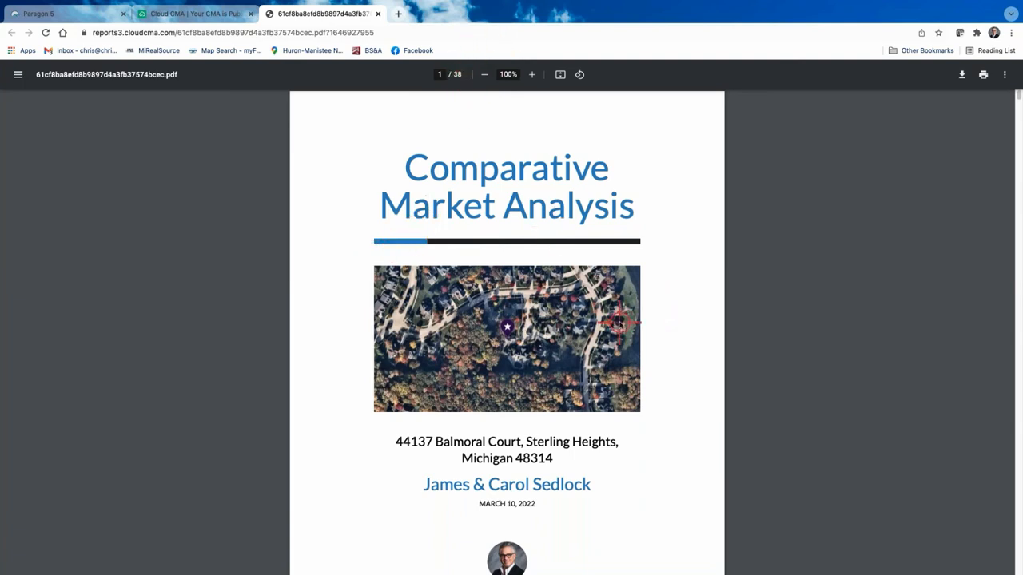
scroll(620, 321, "down", 4)
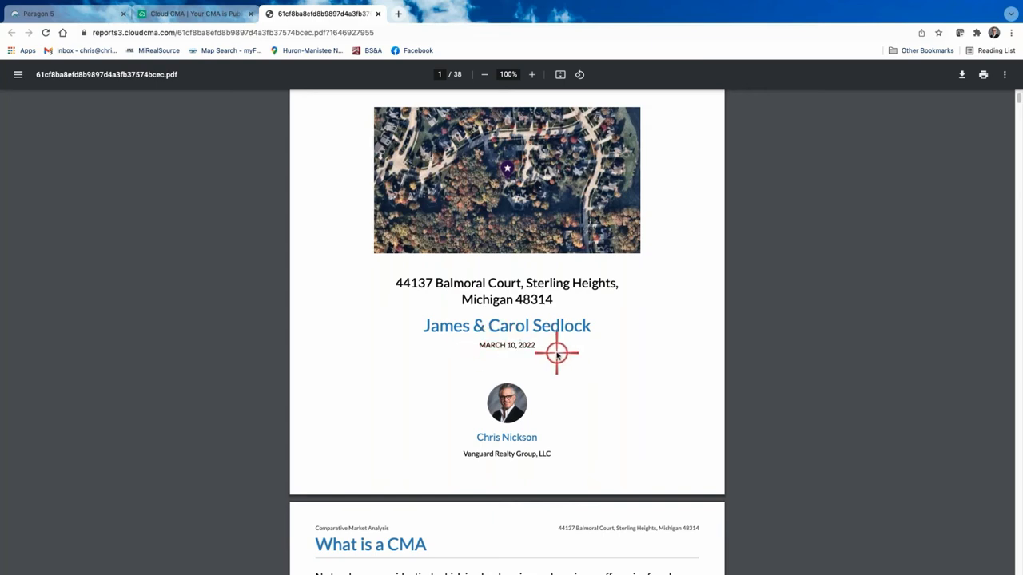
scroll(578, 364, "down", 8)
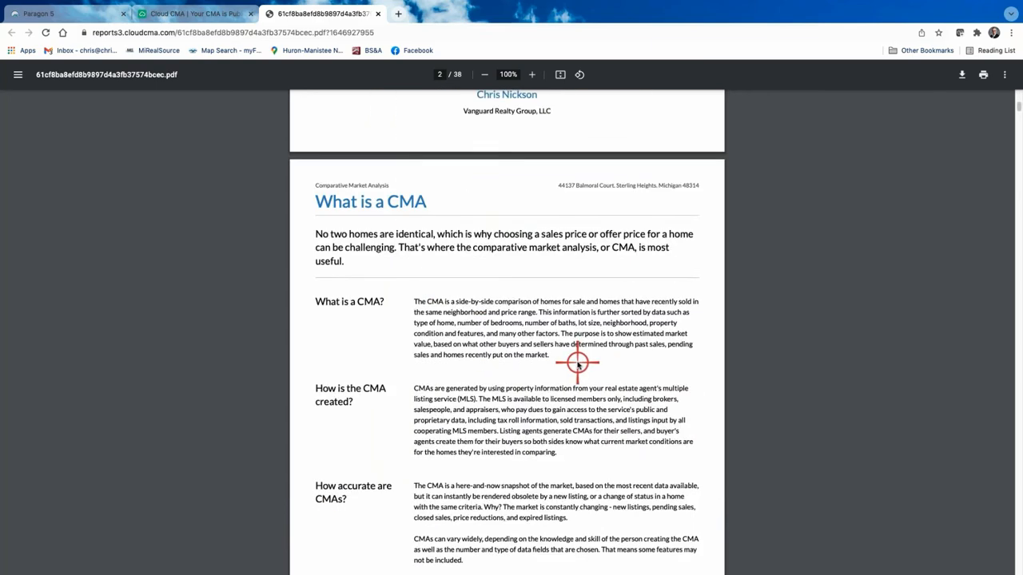
scroll(577, 364, "up", 8)
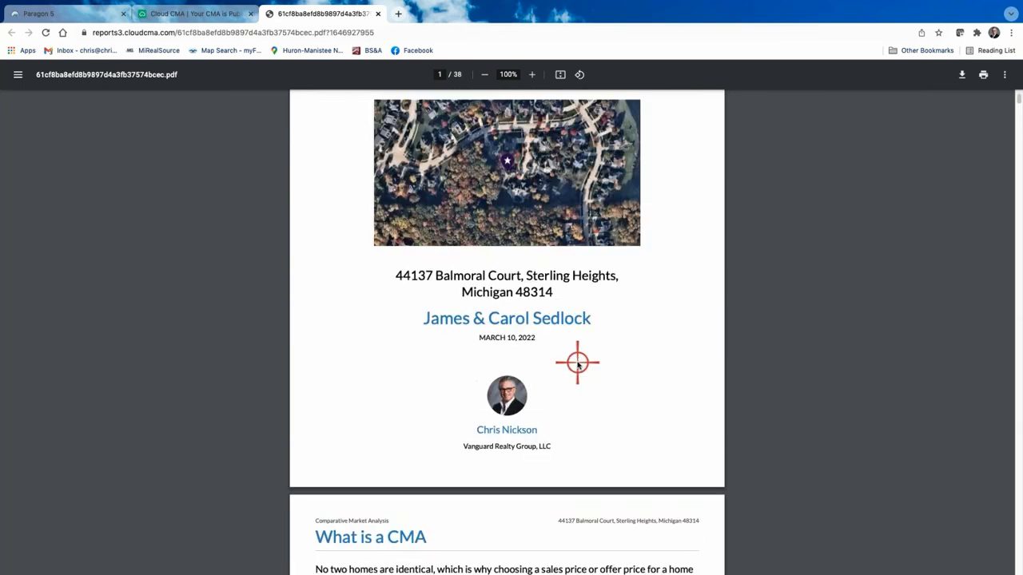
scroll(578, 362, "down", 2)
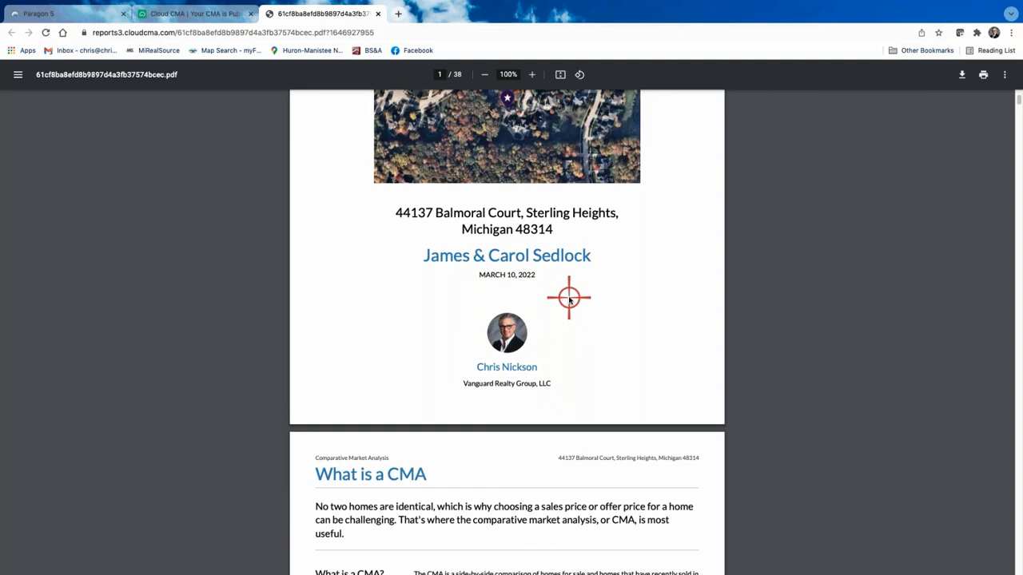
scroll(571, 316, "down", 1)
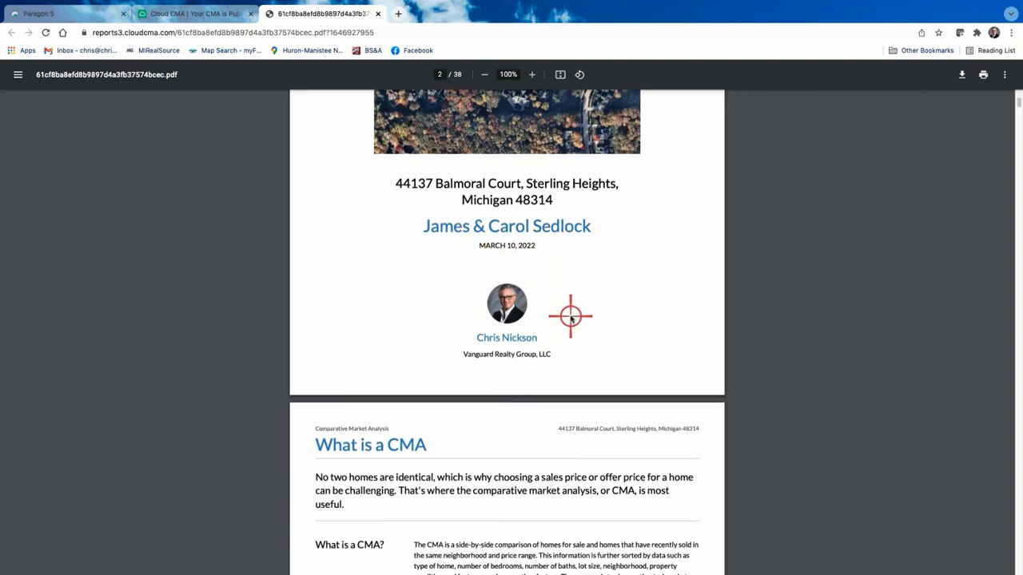
scroll(571, 316, "down", 10)
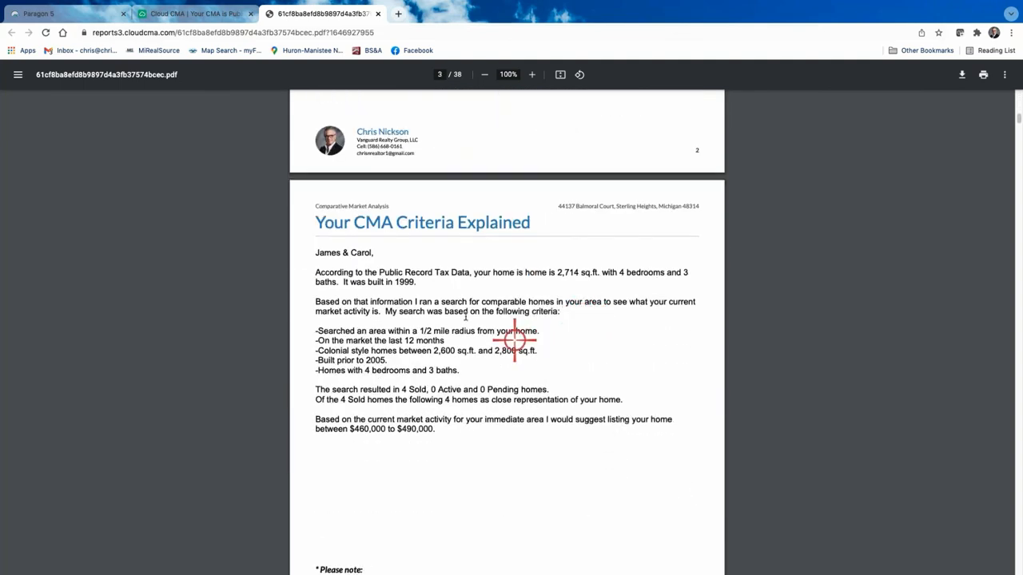
scroll(498, 343, "down", 5)
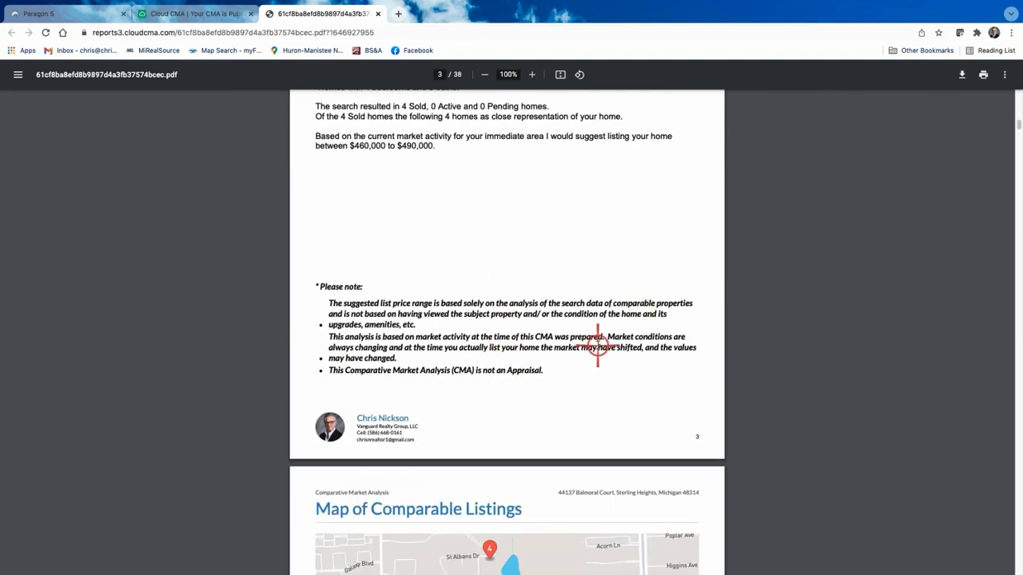
scroll(598, 351, "down", 5)
scroll(597, 345, "down", 12)
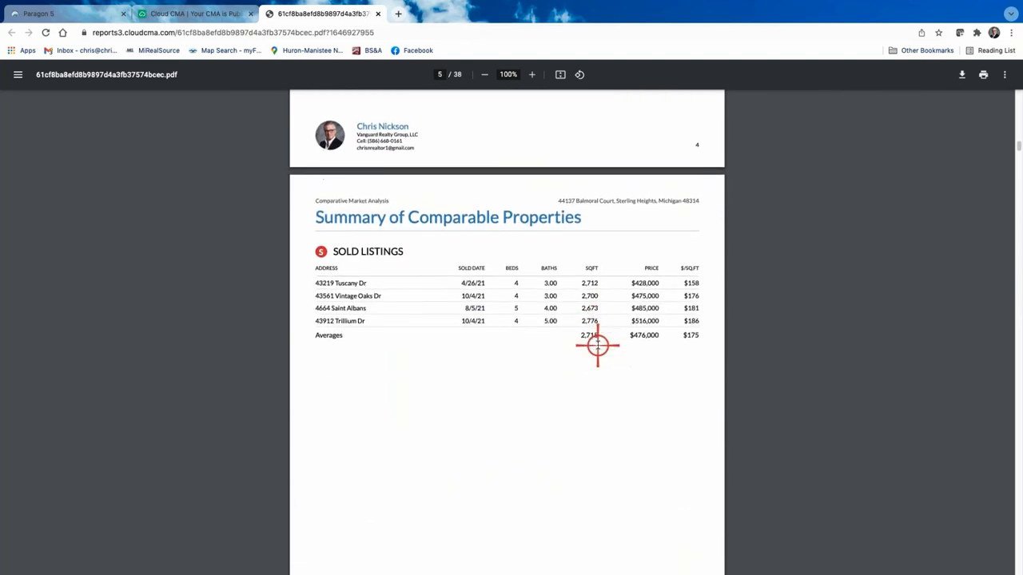
scroll(598, 346, "down", 15)
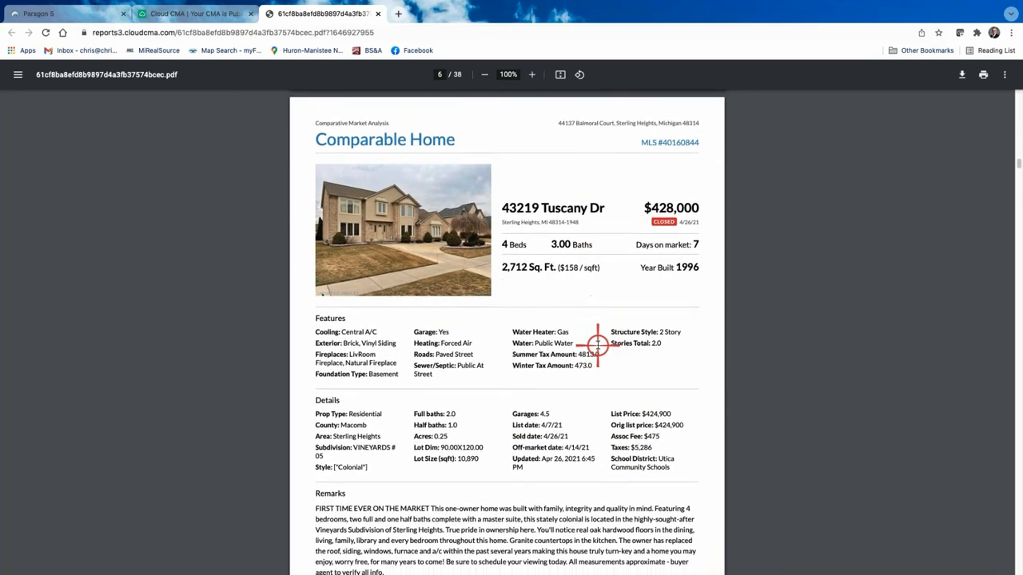
scroll(607, 324, "down", 3)
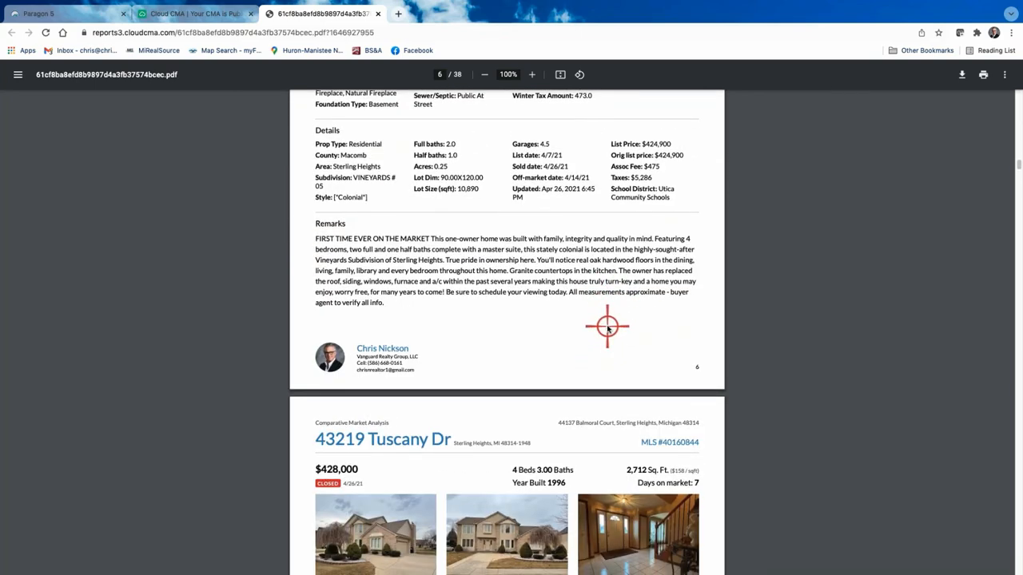
scroll(608, 326, "down", 15)
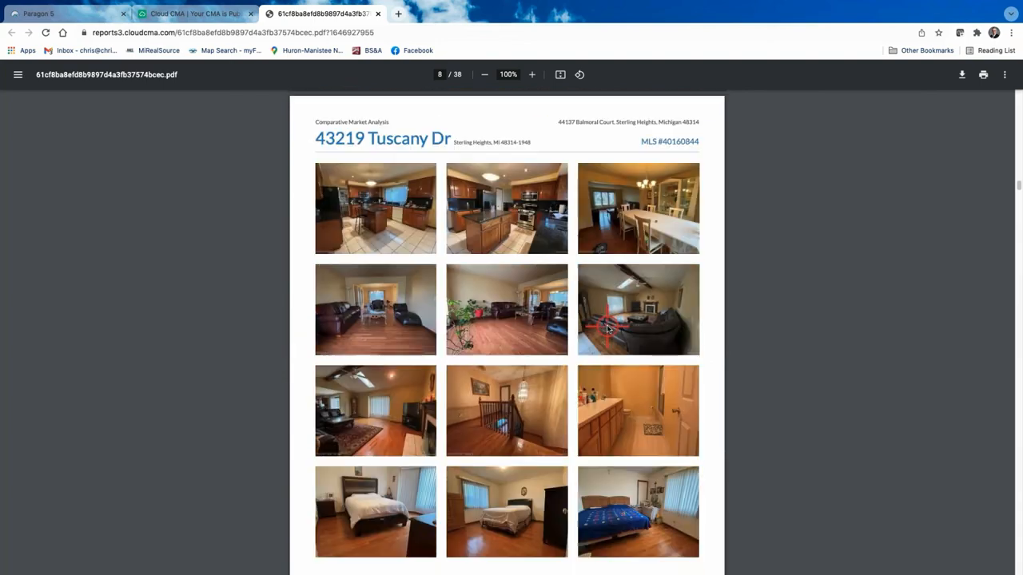
scroll(607, 328, "down", 9)
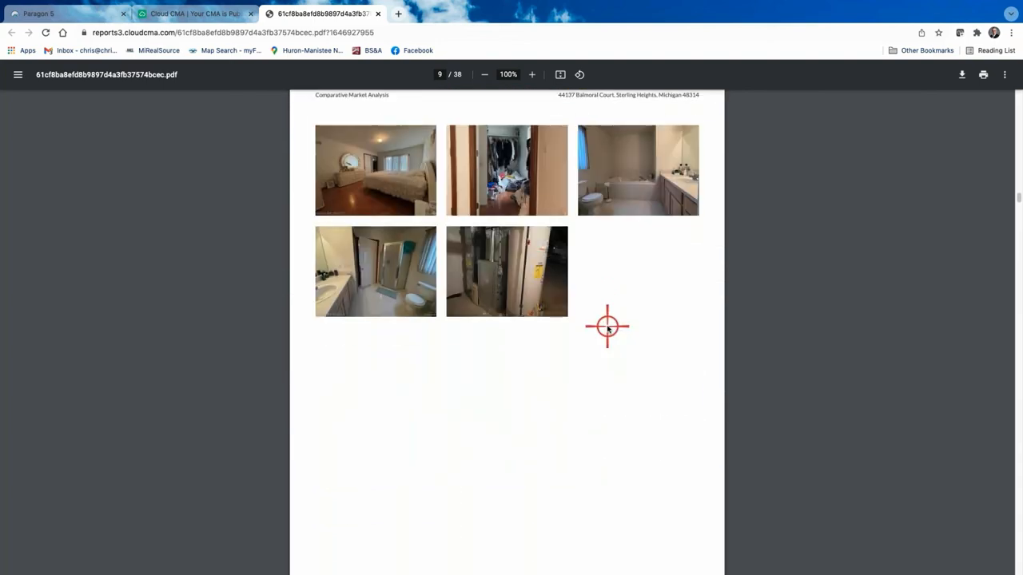
scroll(607, 328, "up", 1)
scroll(607, 327, "down", 9)
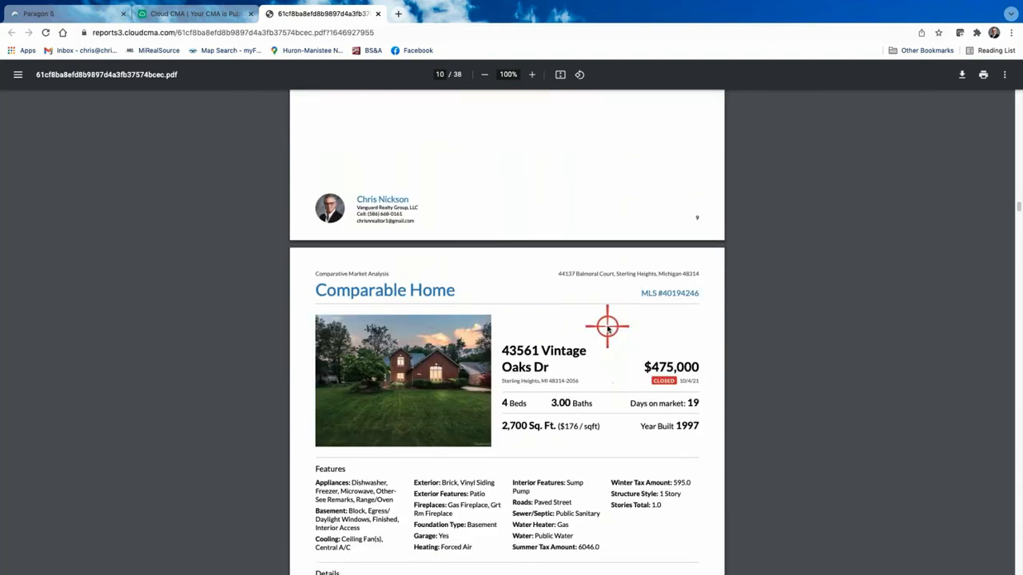
scroll(607, 327, "down", 14)
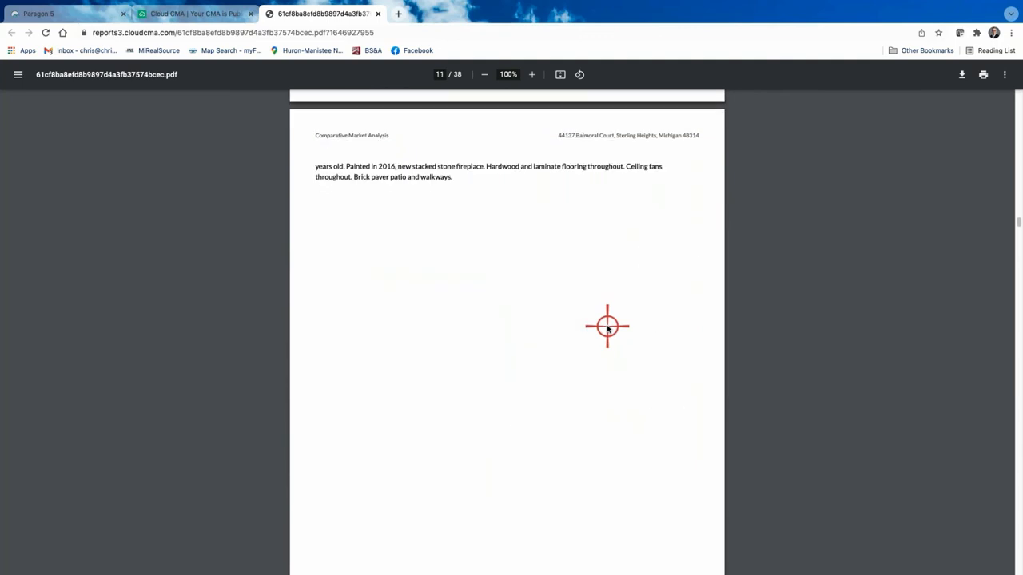
scroll(607, 327, "up", 8)
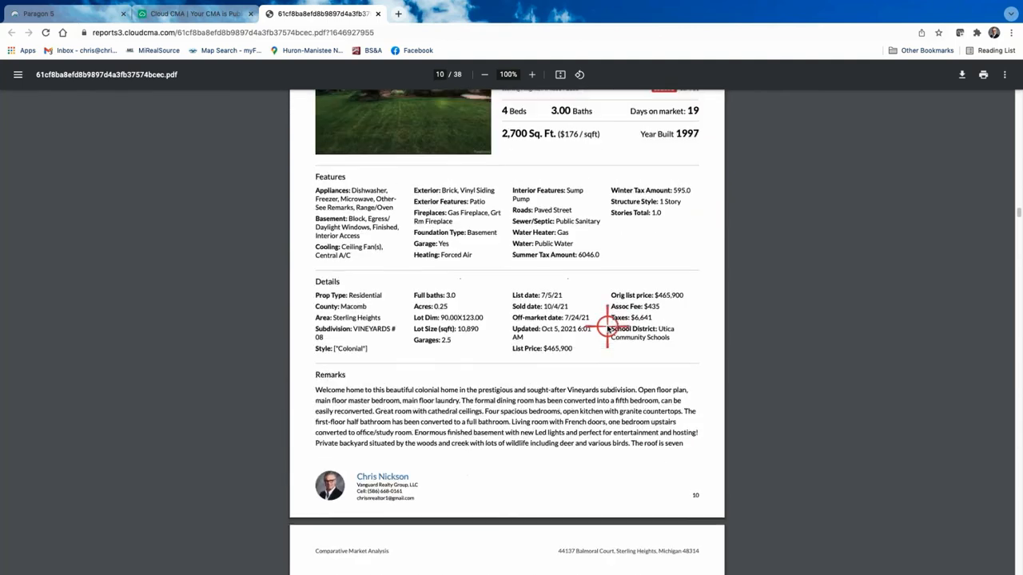
scroll(596, 445, "down", 5)
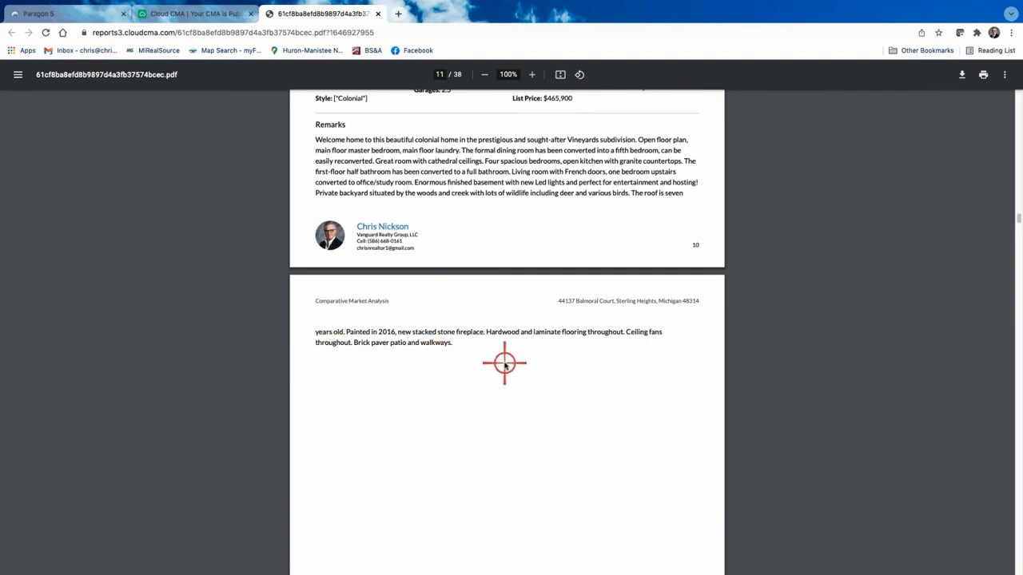
scroll(531, 383, "down", 4)
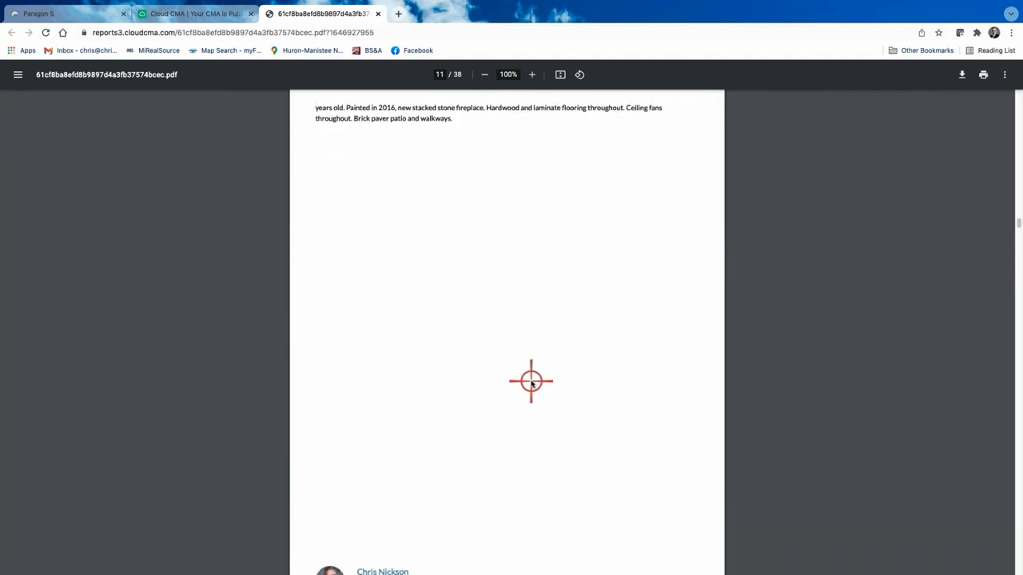
scroll(531, 384, "down", 10)
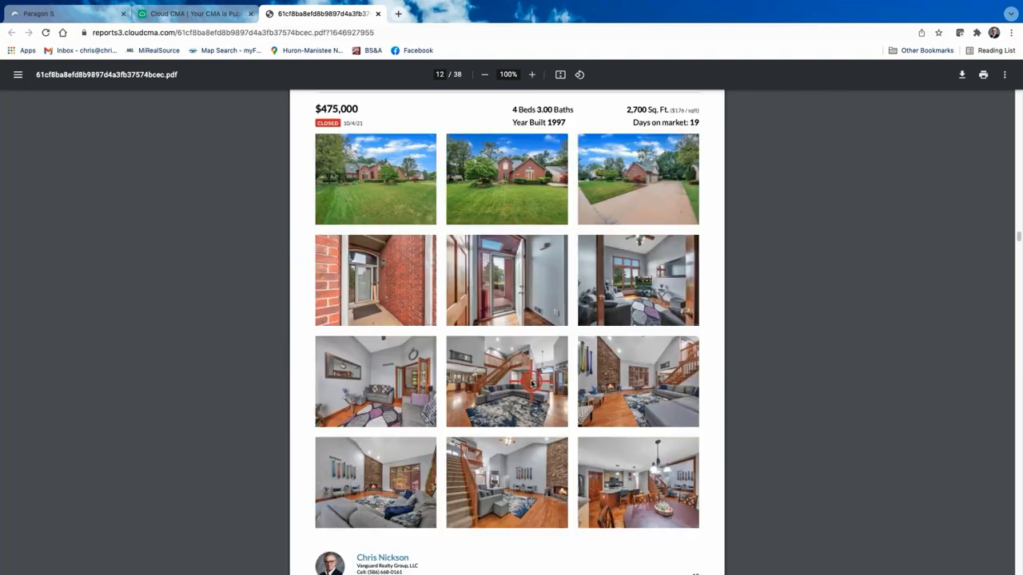
scroll(531, 383, "down", 8)
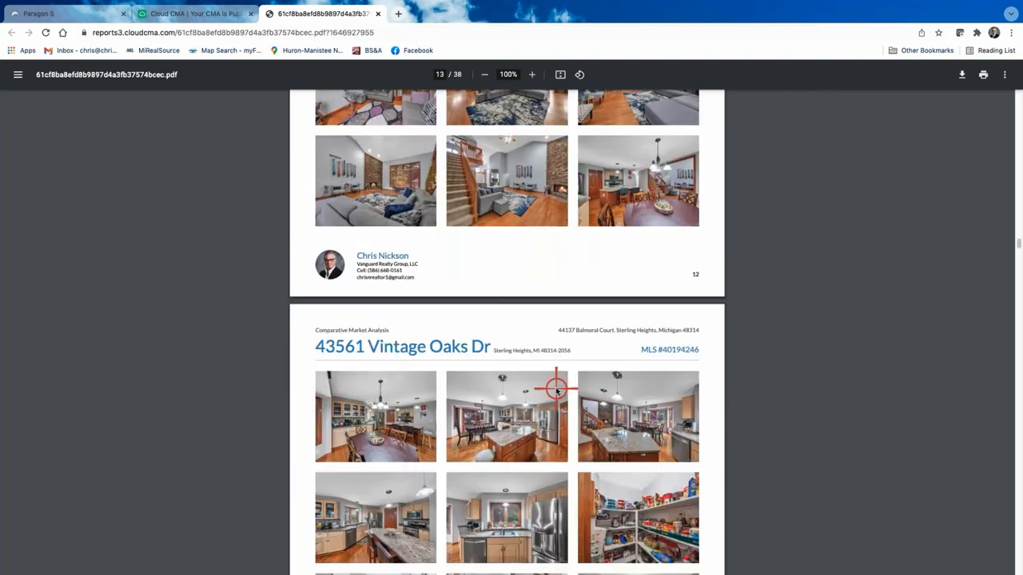
scroll(563, 378, "down", 14)
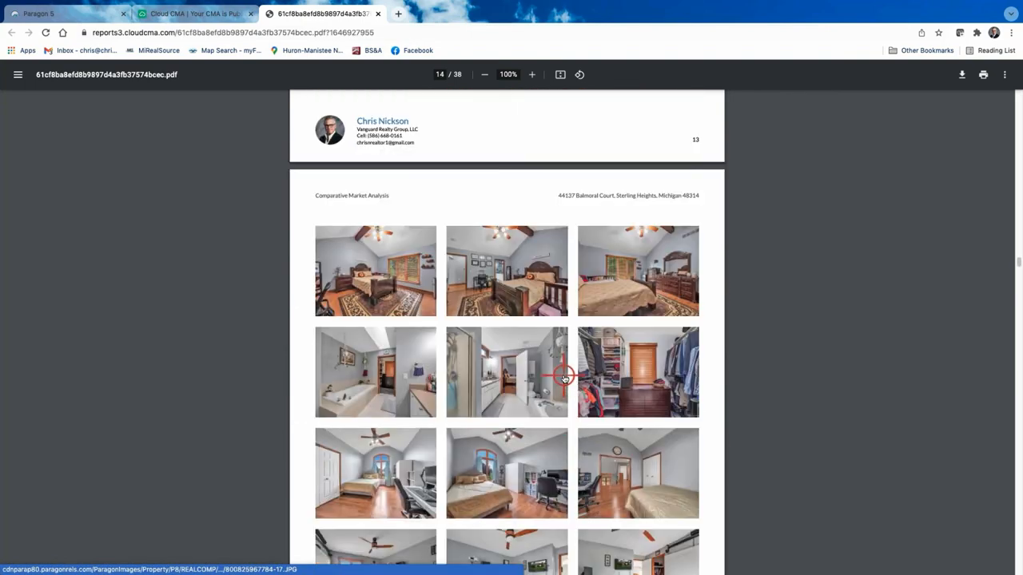
scroll(564, 378, "down", 12)
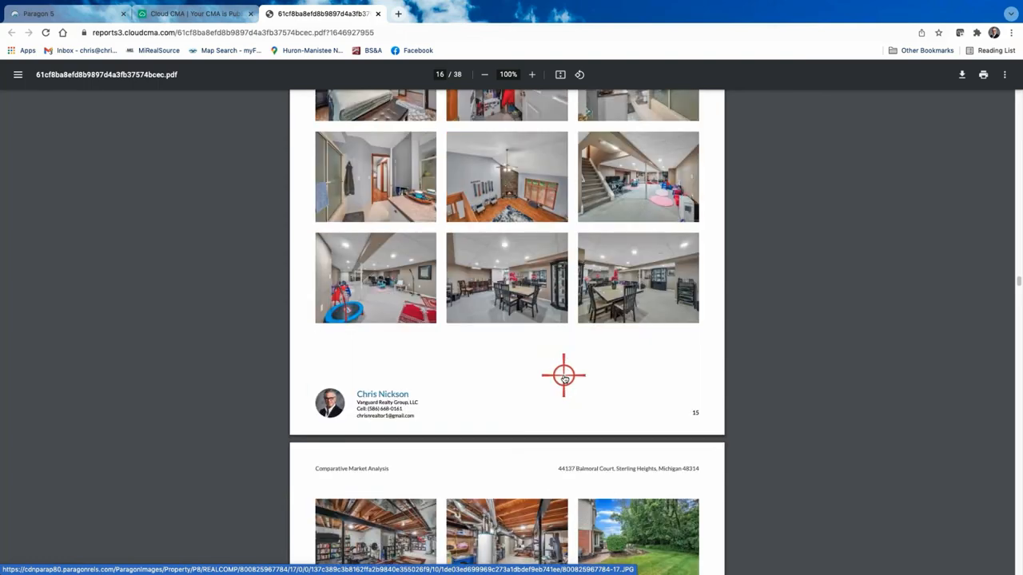
scroll(563, 378, "down", 8)
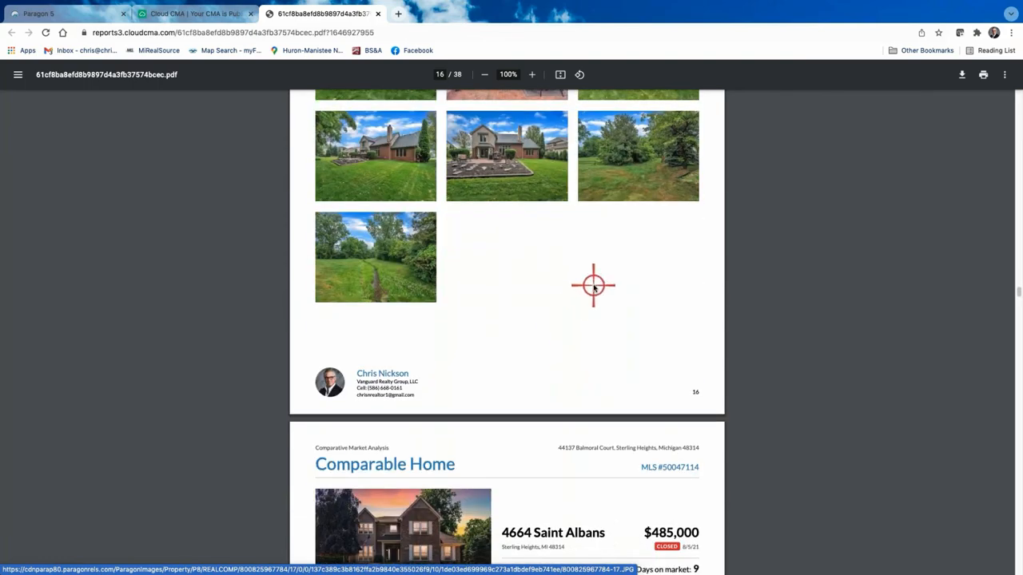
scroll(593, 286, "up", 5)
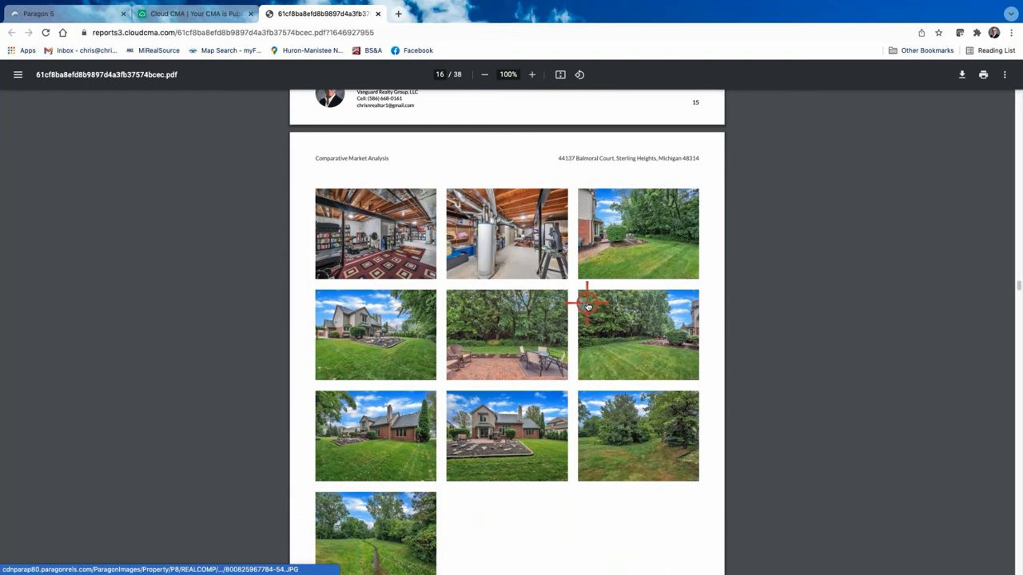
scroll(587, 305, "down", 19)
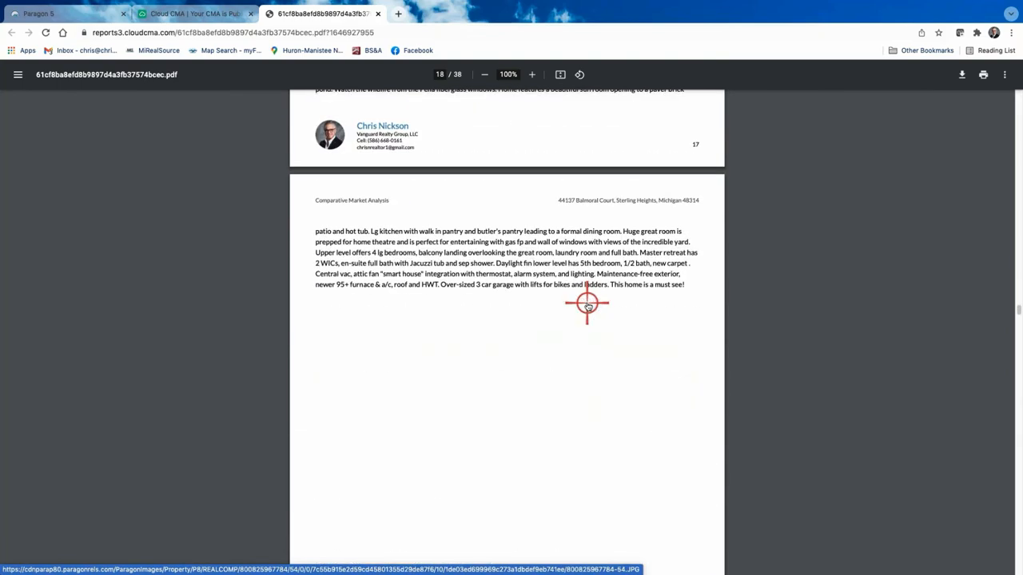
scroll(587, 305, "down", 1)
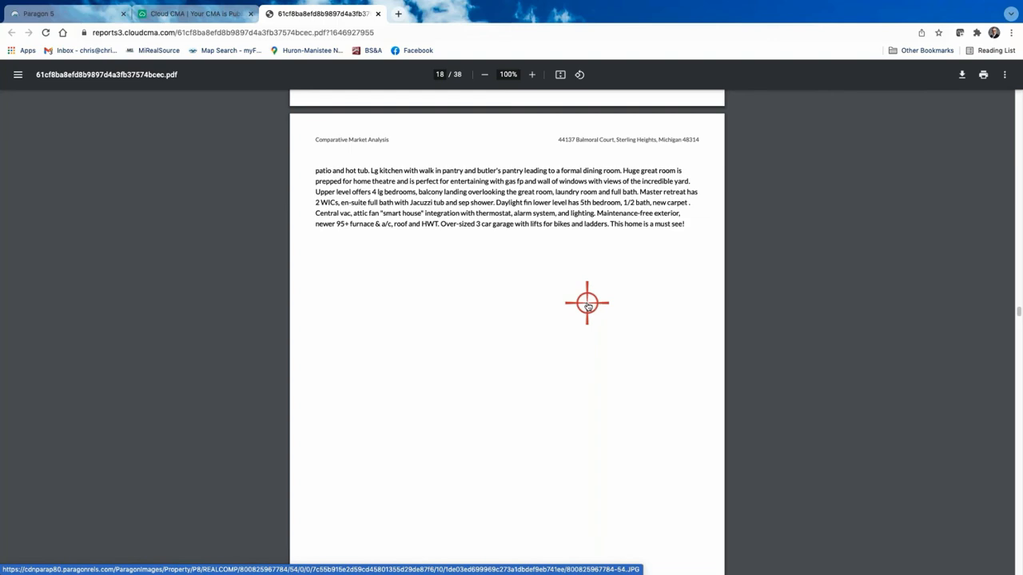
scroll(587, 305, "down", 18)
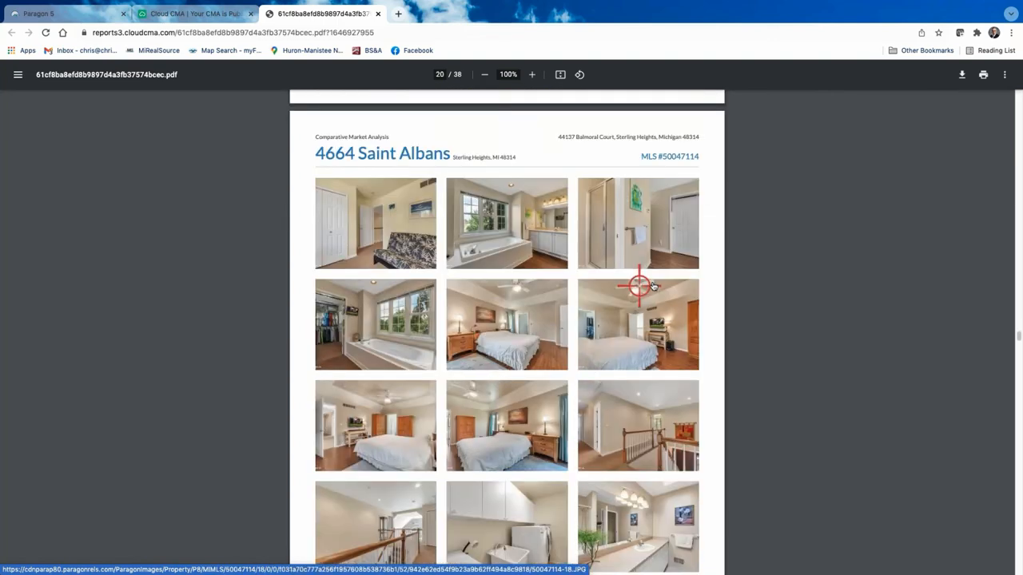
scroll(651, 285, "up", 20)
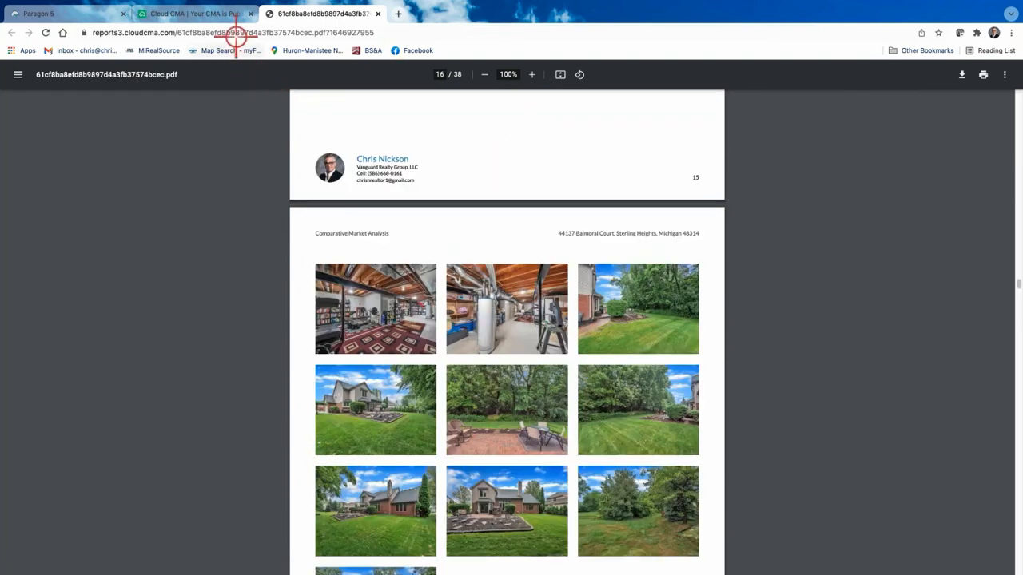
Step: Return from the published Balmoral Ct CMA to the Customize CMA Report page, checking Listings on the way
left_click(223, 14)
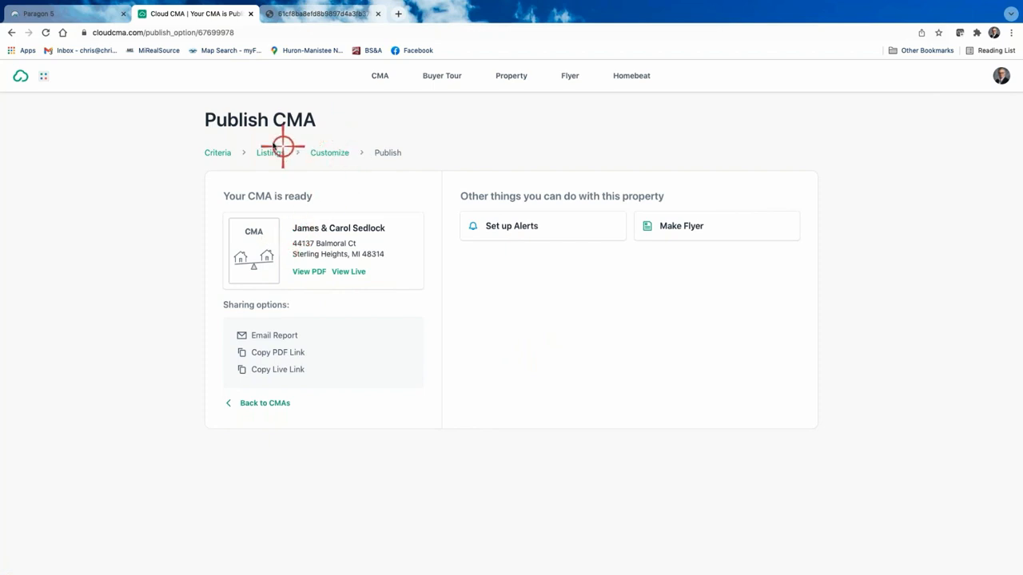
left_click(321, 154)
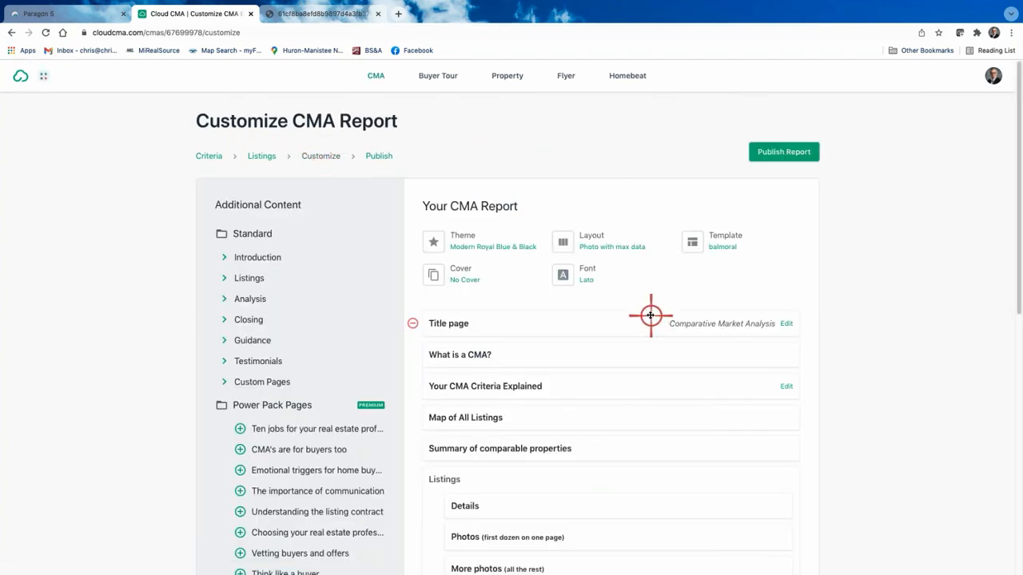
scroll(570, 383, "down", 3)
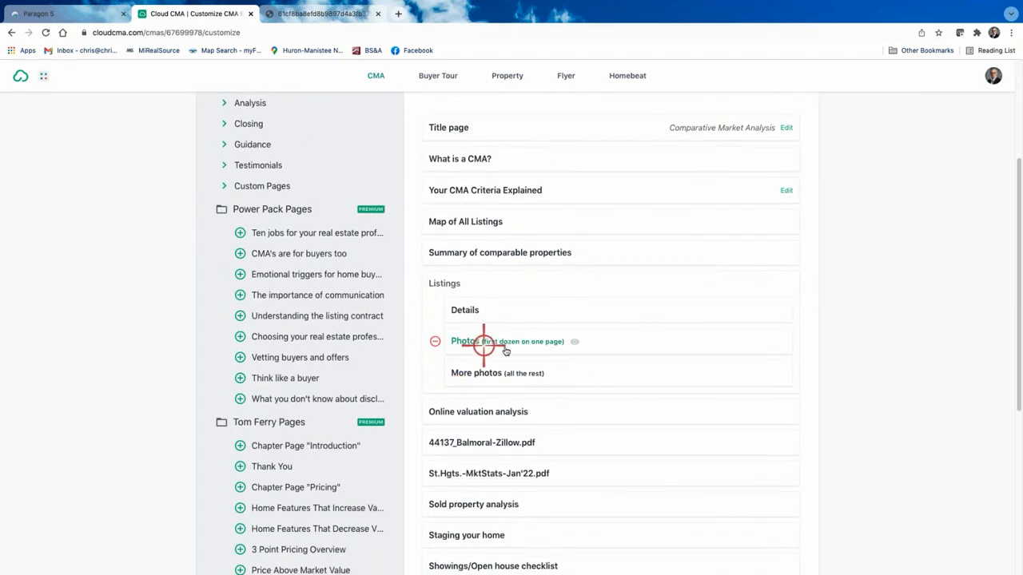
scroll(533, 349, "up", 3)
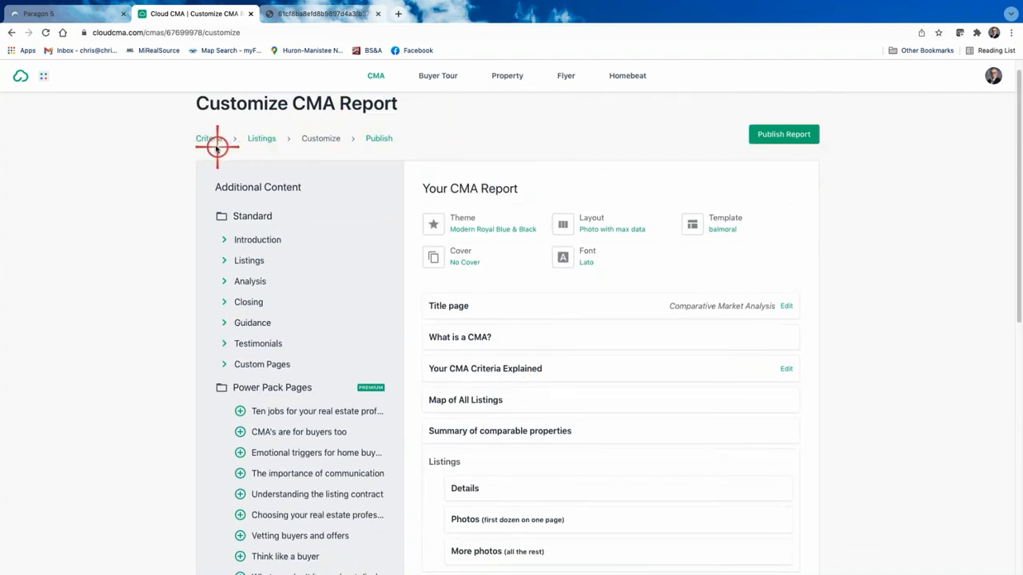
left_click(264, 139)
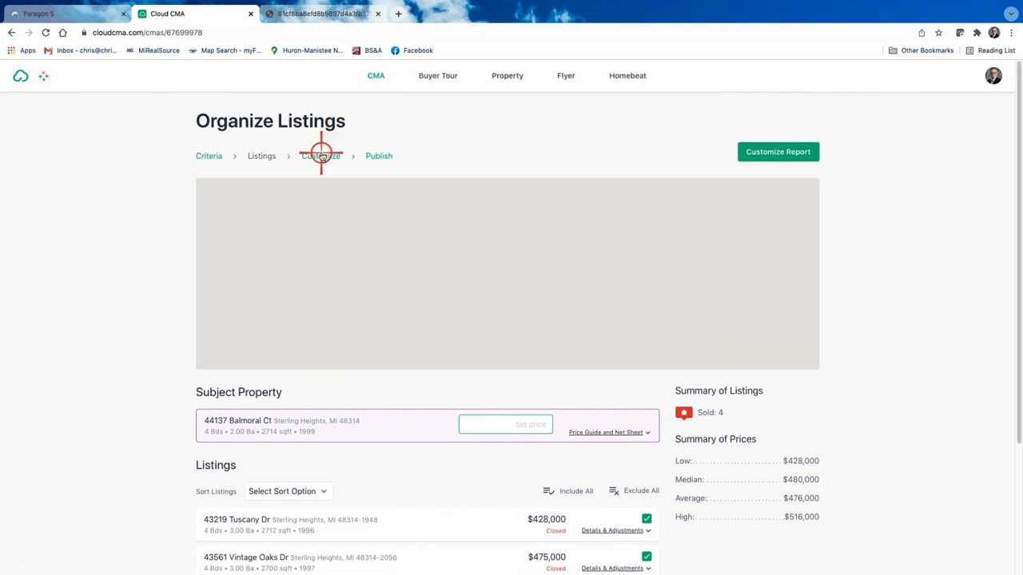
left_click(320, 155)
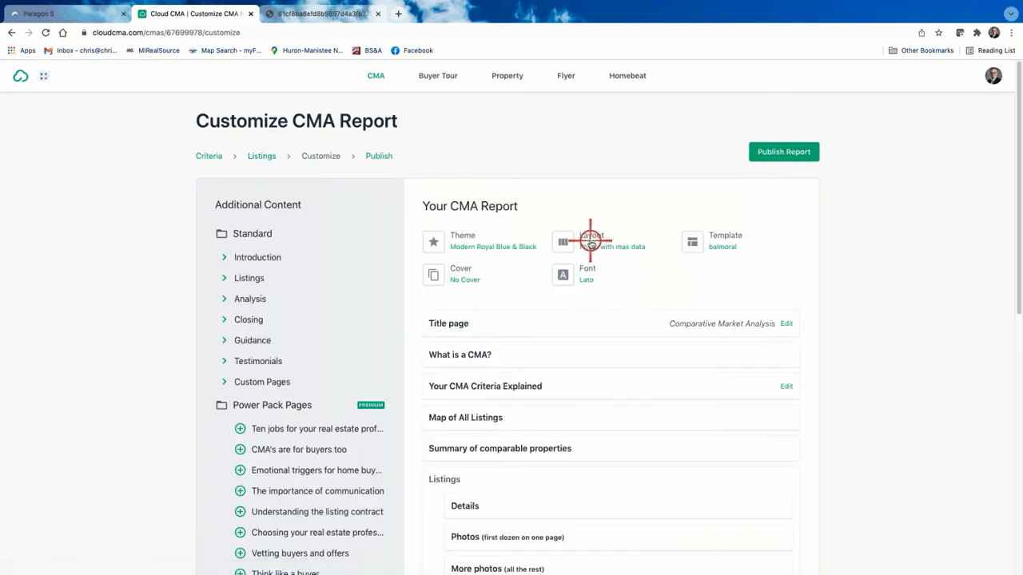
Step: Set the layout to Four column comparison and remove the Photos and More photos pages
left_click(590, 239)
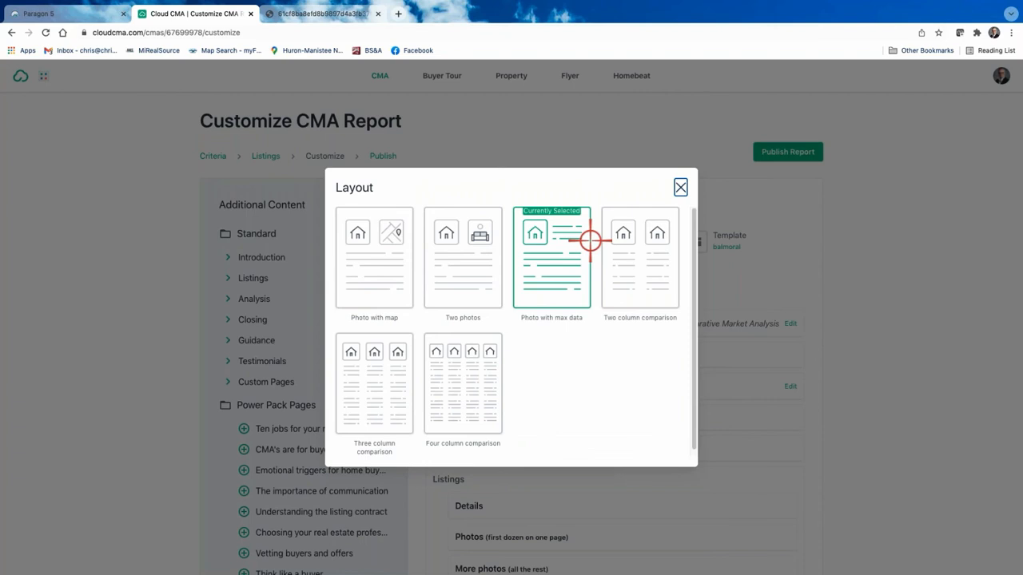
left_click(472, 390)
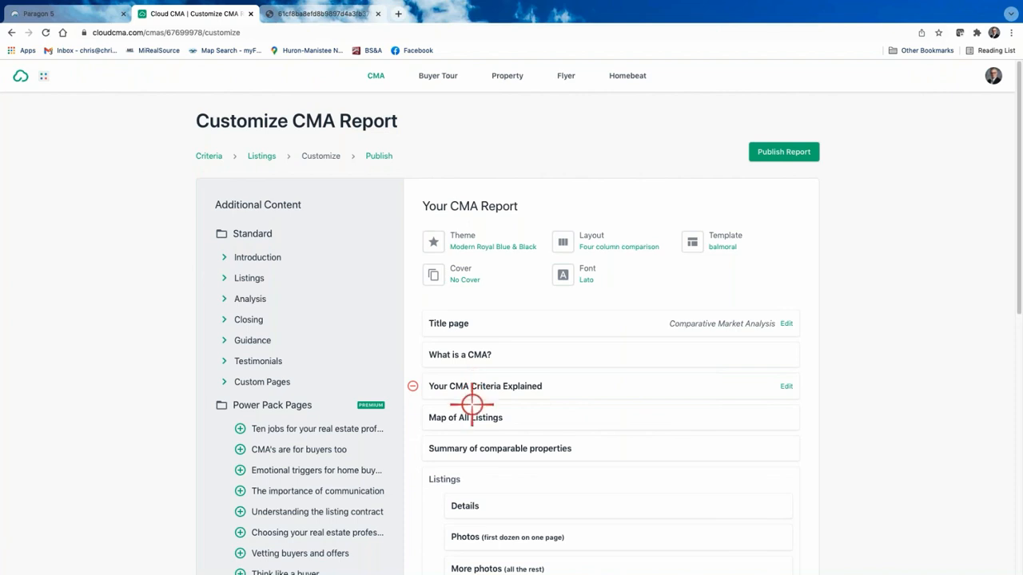
scroll(540, 506, "down", 3)
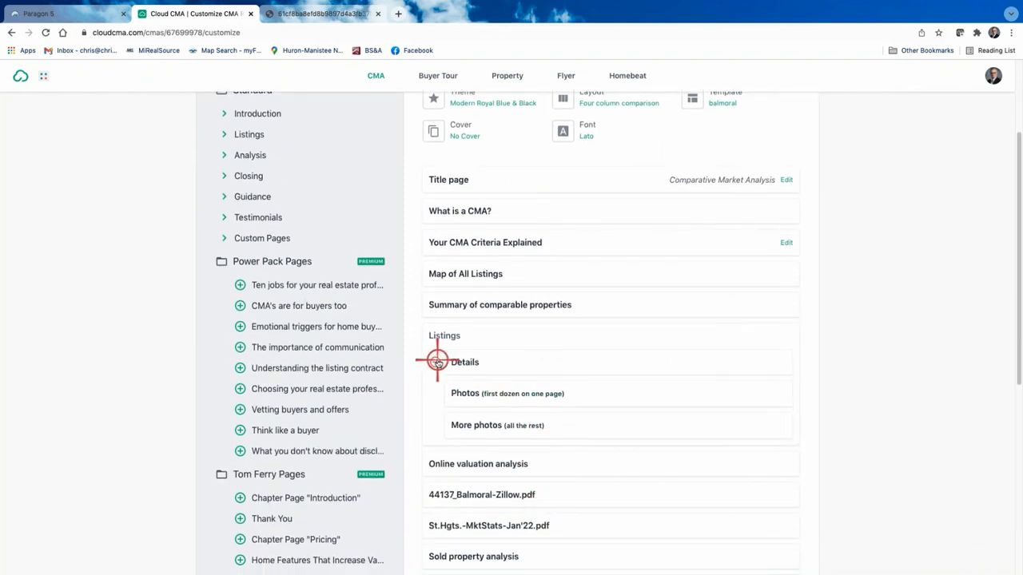
left_click(437, 394)
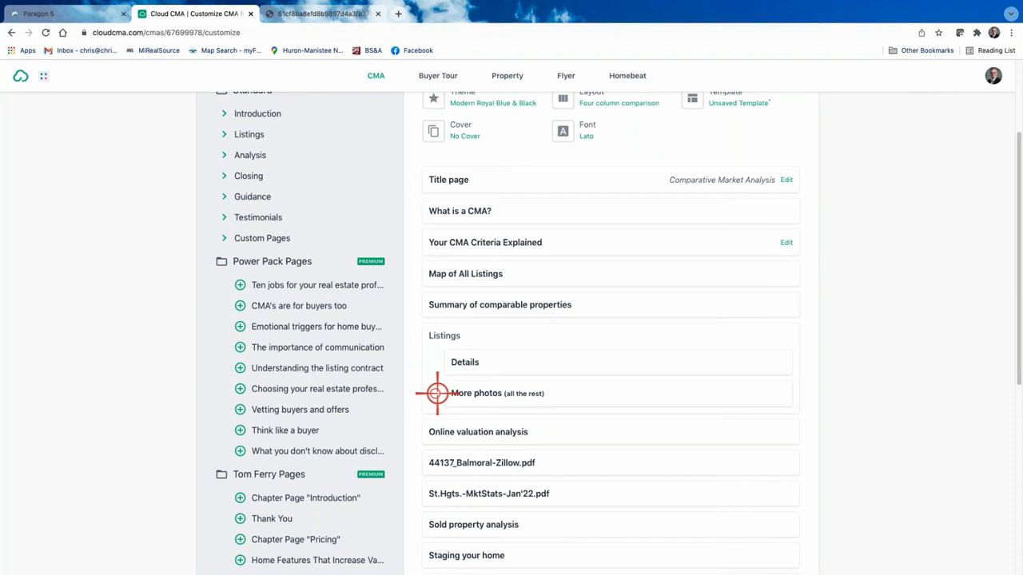
left_click(435, 394)
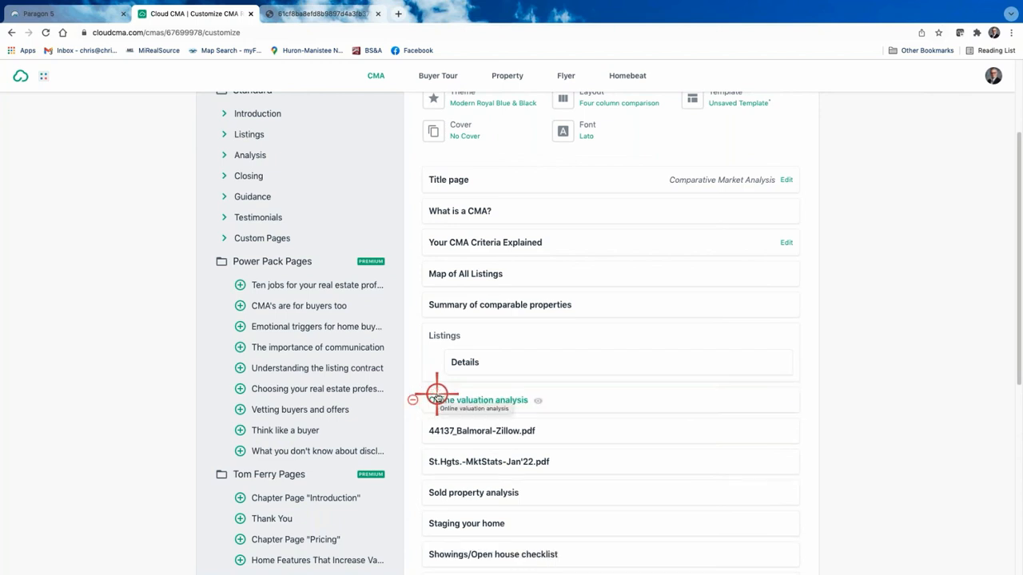
scroll(642, 169, "up", 3)
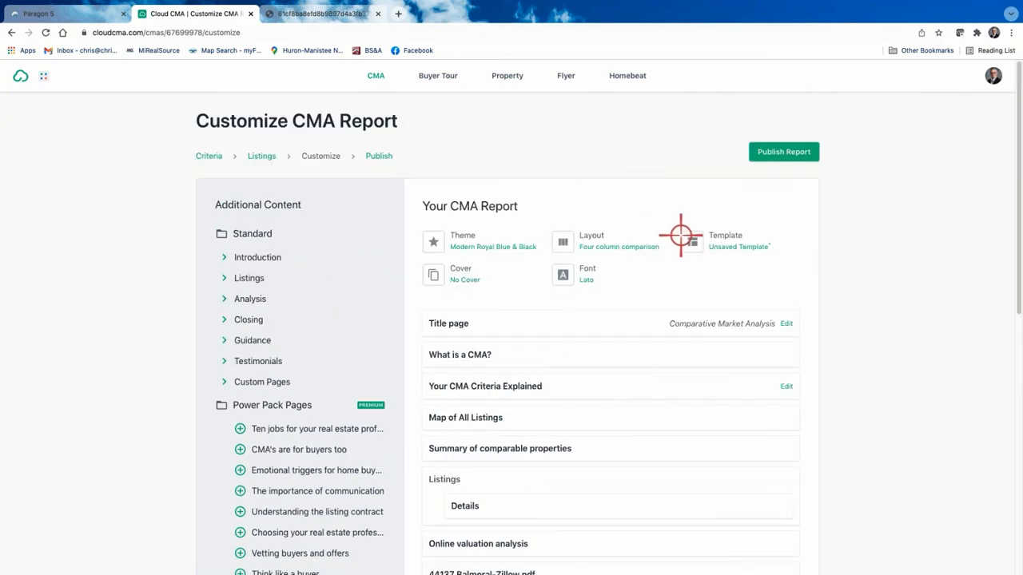
Step: Save the pages as template 'balmoral', republish the report, and open the 16-page PDF
left_click(730, 240)
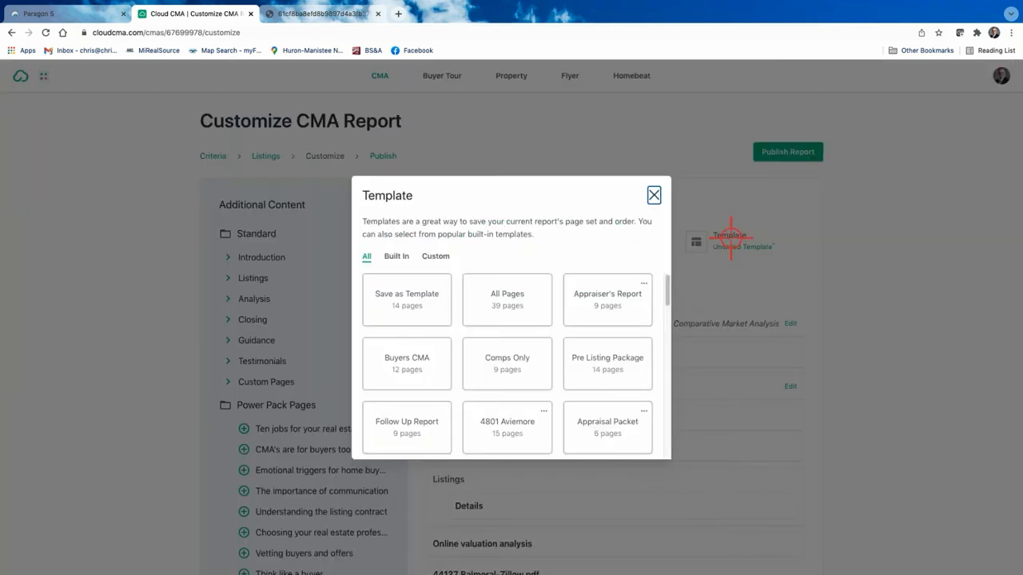
left_click(411, 294)
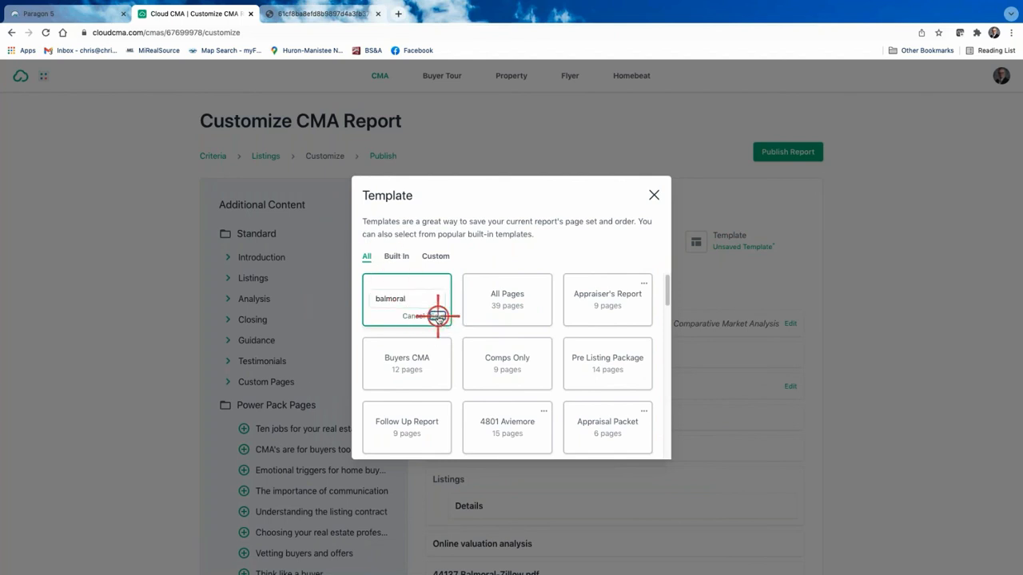
left_click(438, 317)
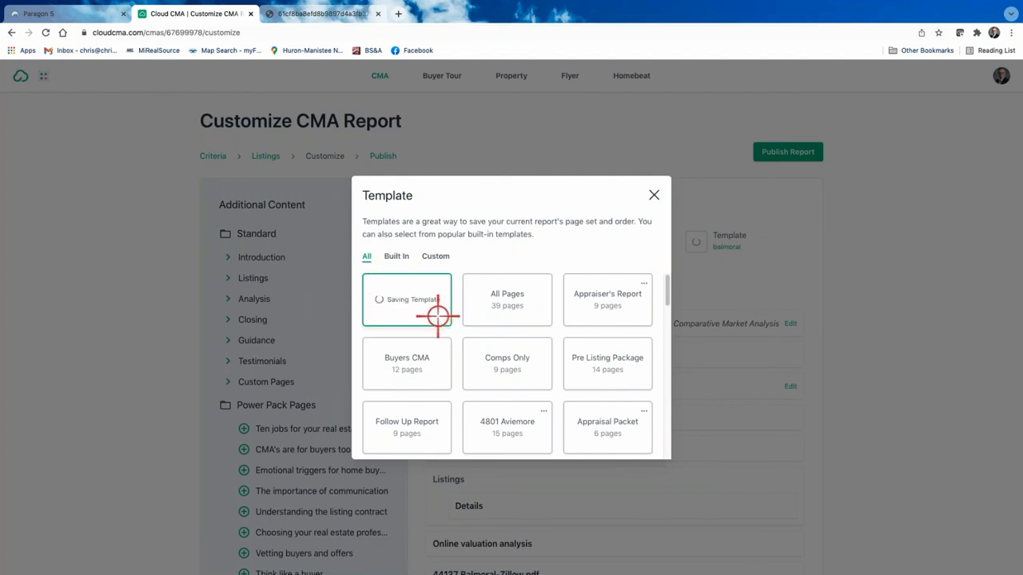
left_click(656, 194)
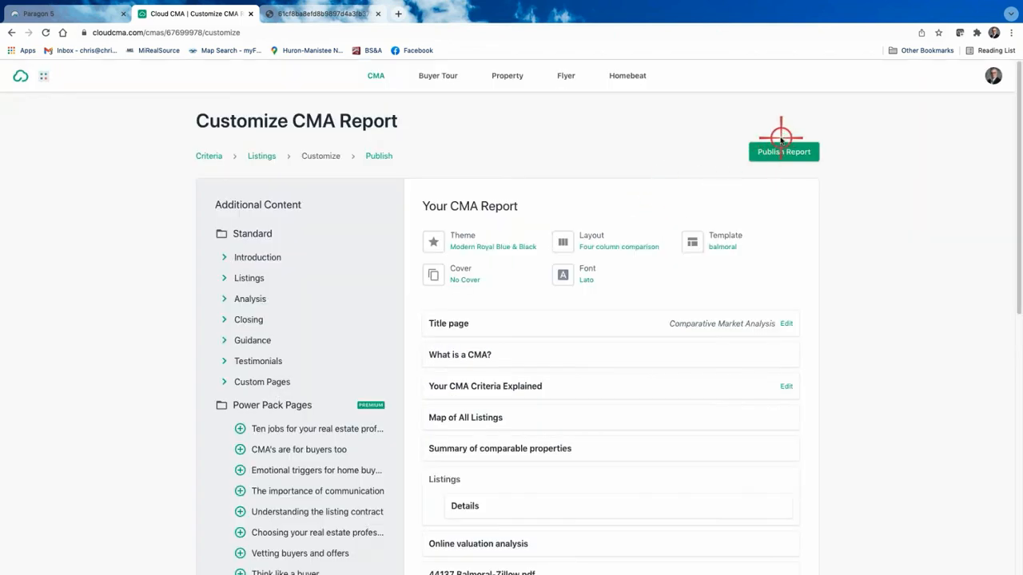
left_click(776, 152)
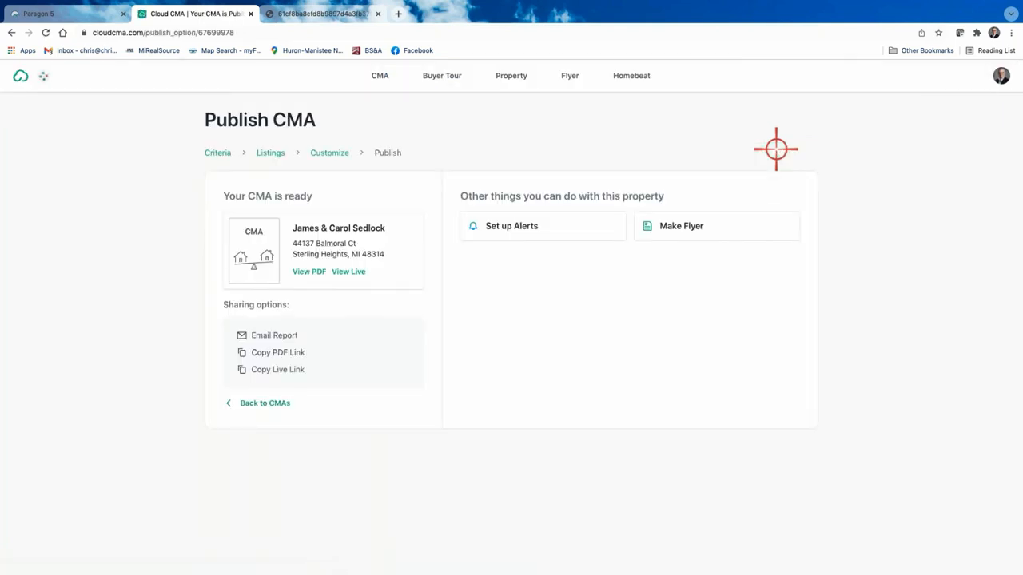
left_click(306, 270)
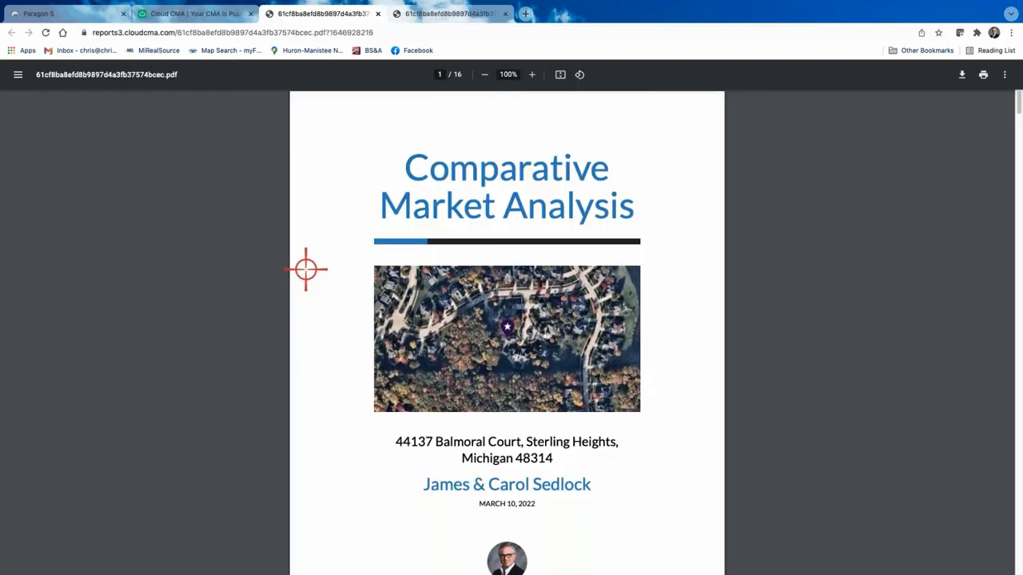
scroll(560, 374, "down", 7)
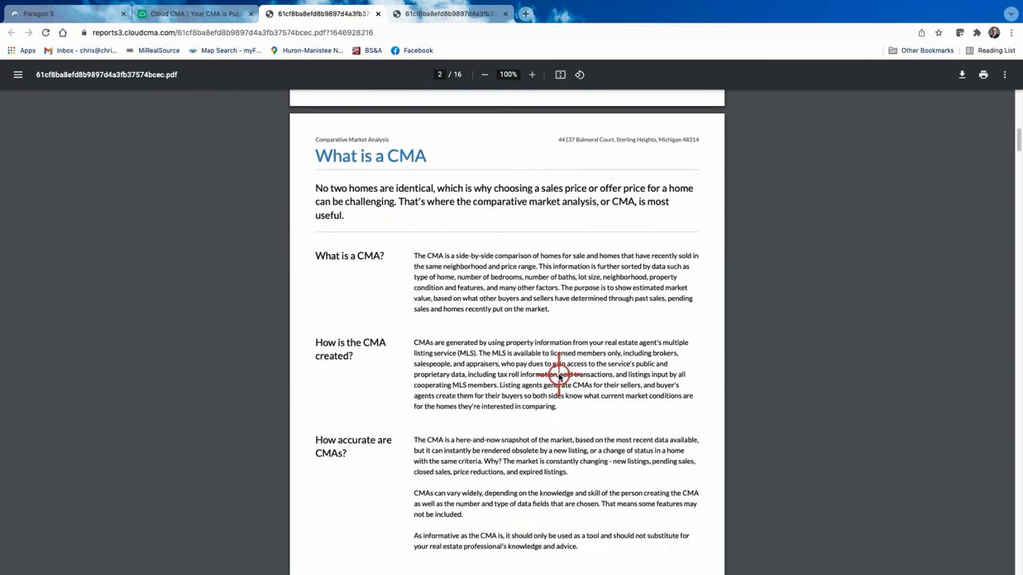
scroll(560, 374, "down", 15)
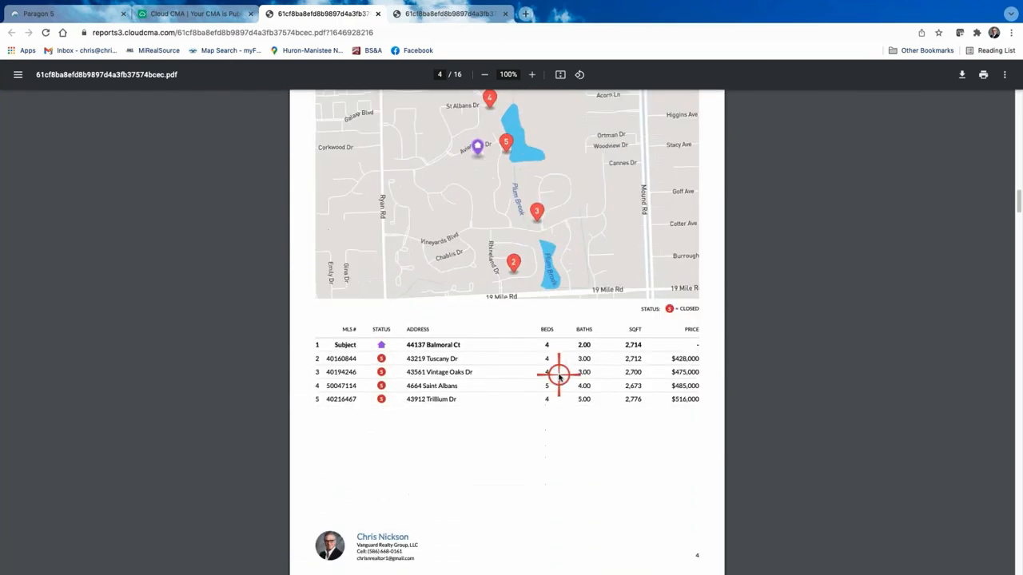
scroll(559, 374, "down", 13)
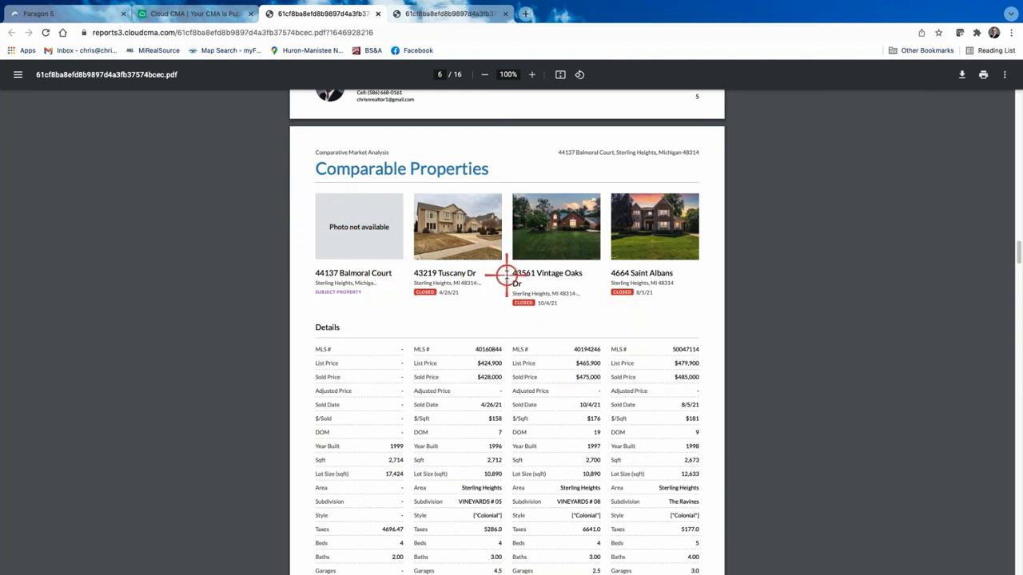
scroll(506, 273, "down", 3)
scroll(506, 273, "down", 5)
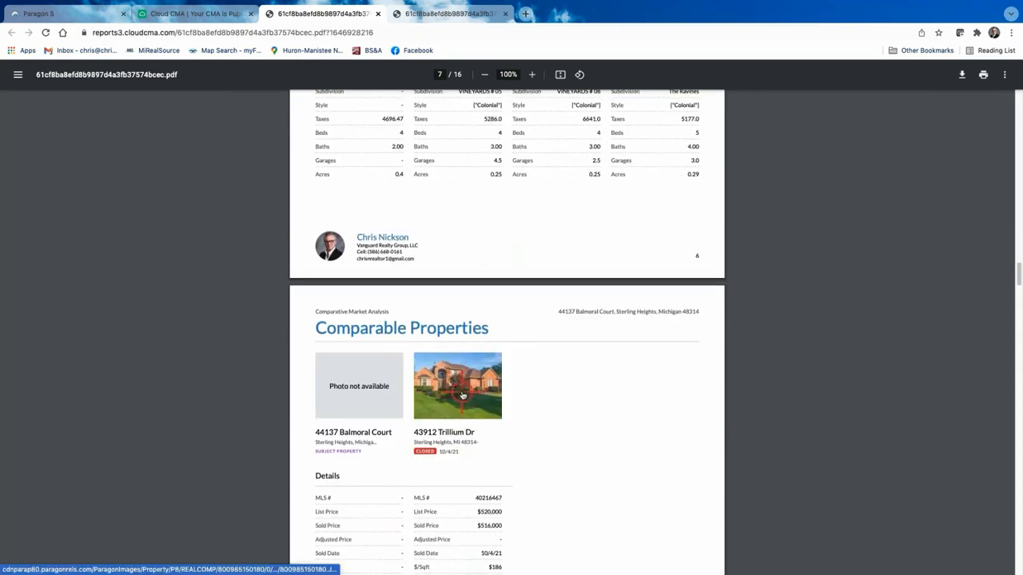
scroll(461, 395, "down", 4)
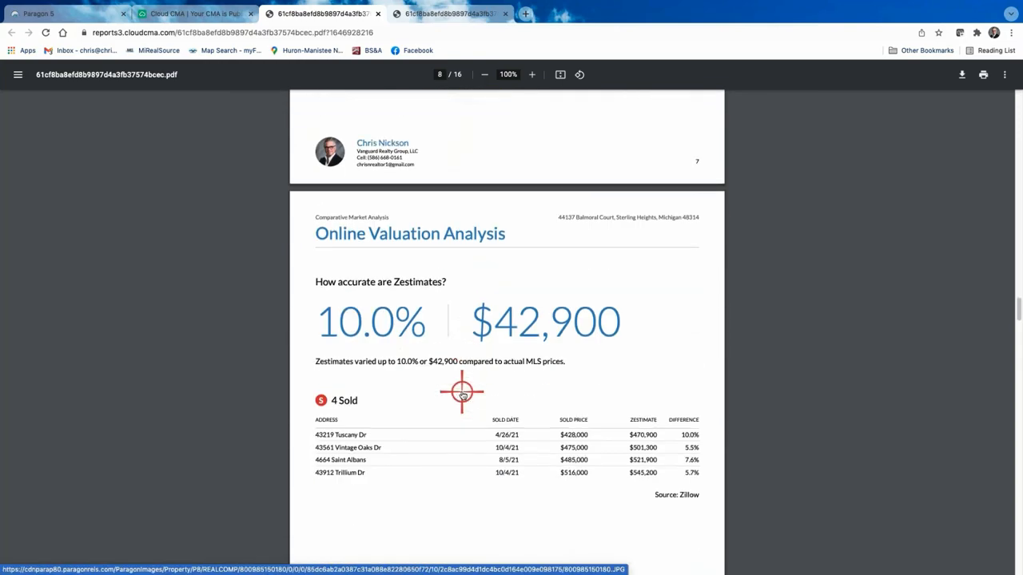
scroll(457, 388, "up", 7)
scroll(458, 388, "up", 4)
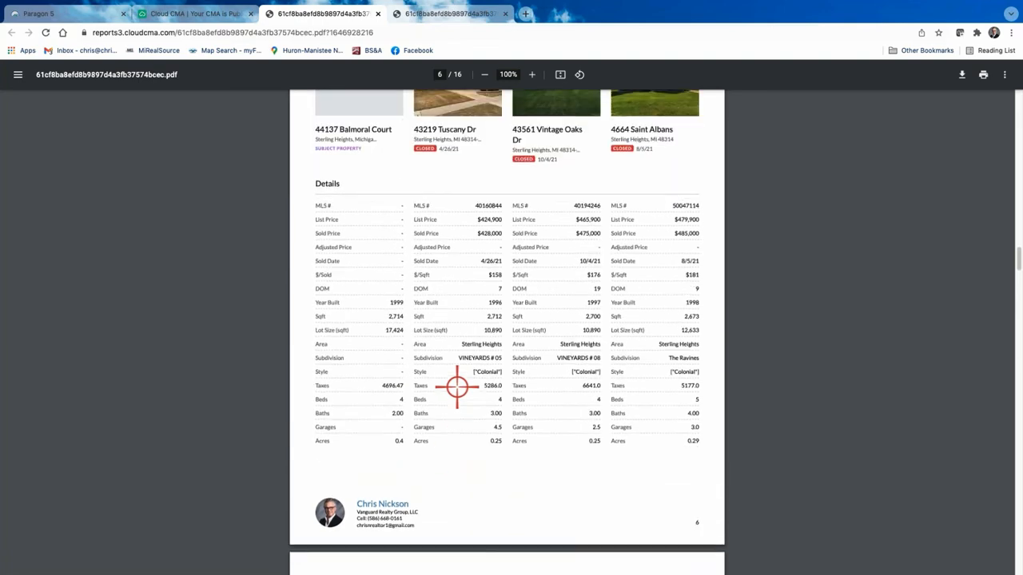
scroll(488, 393, "down", 3)
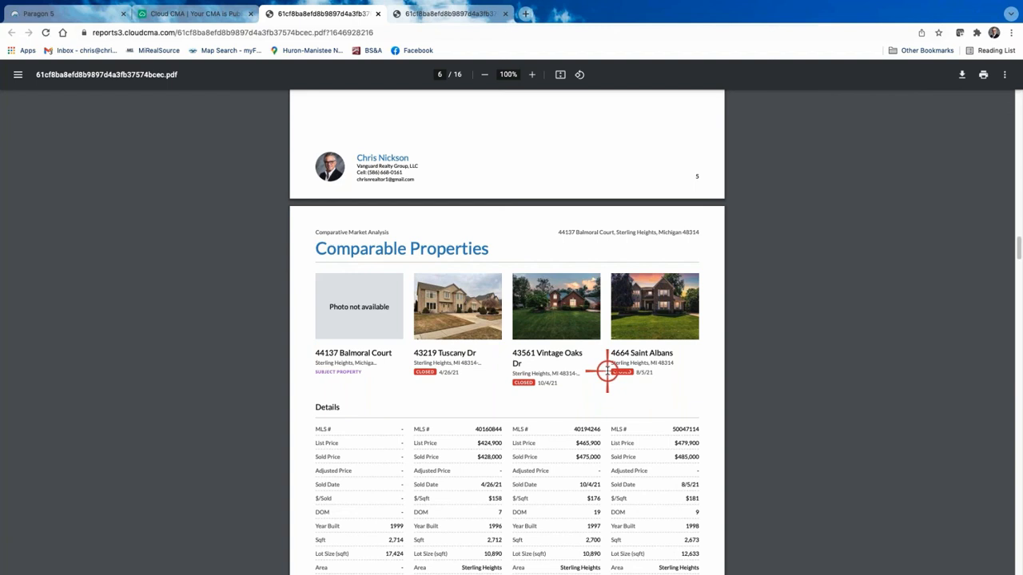
Step: Scroll the 16-page PDF through comparable details, Zestimate and market-update pages, then back up
scroll(575, 325, "down", 1)
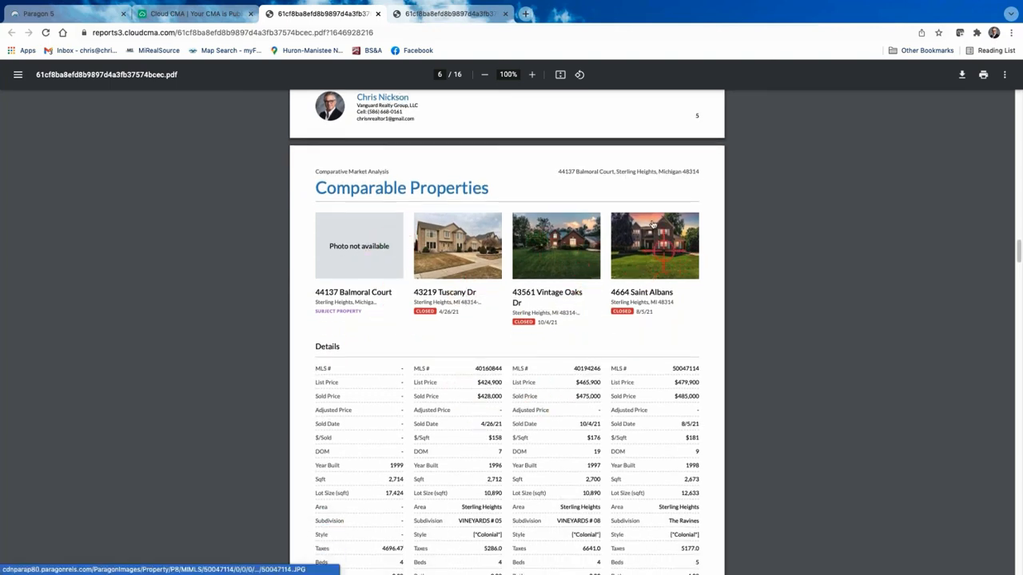
scroll(622, 318, "down", 1)
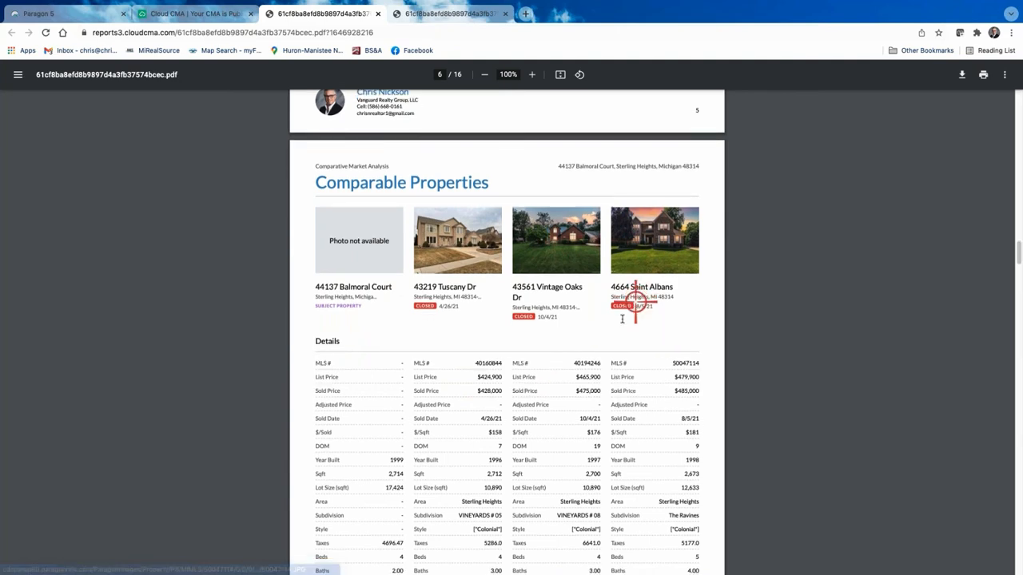
scroll(327, 441, "down", 2)
scroll(538, 429, "down", 1)
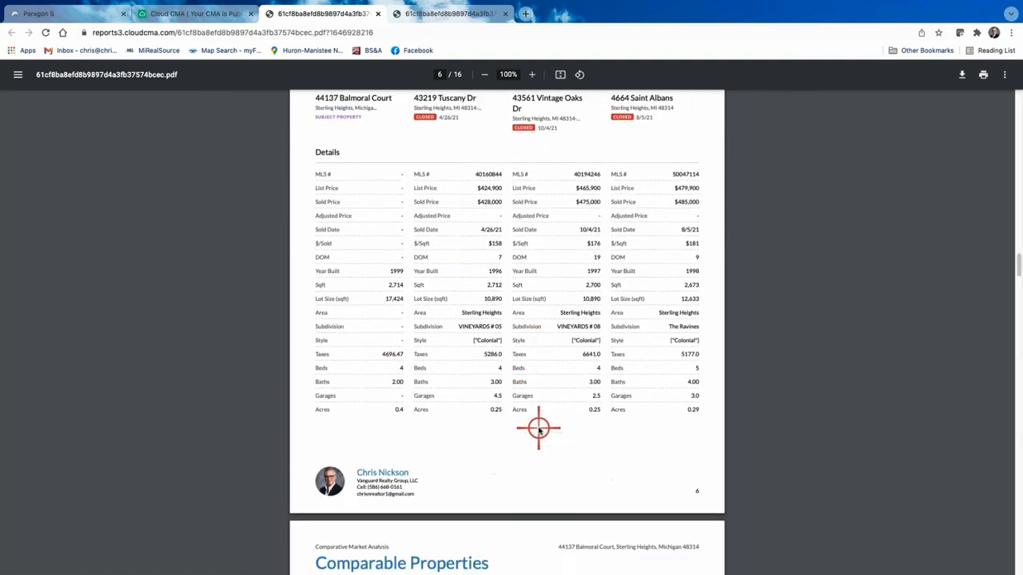
scroll(538, 429, "down", 5)
scroll(489, 345, "down", 3)
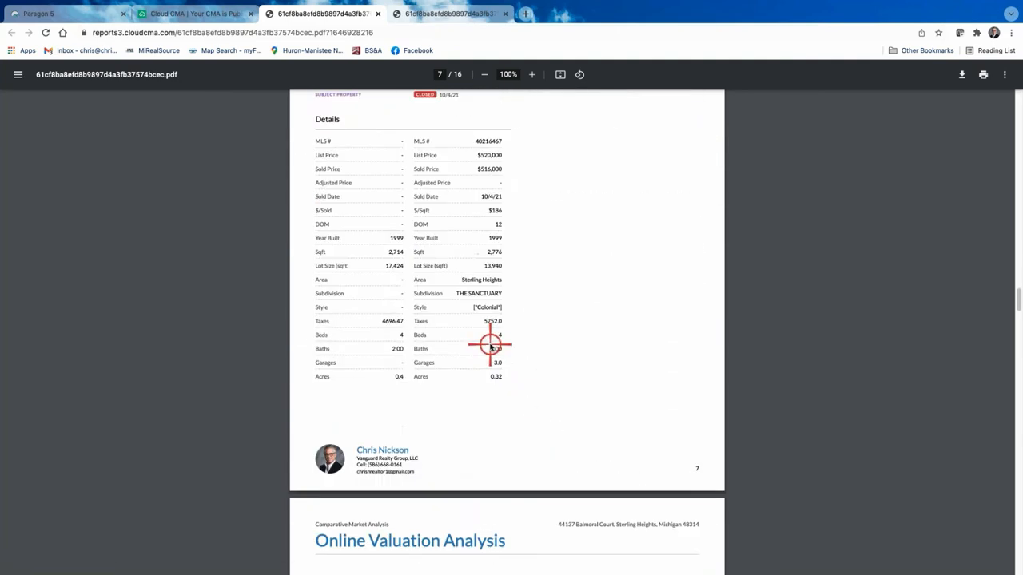
scroll(491, 347, "down", 2)
scroll(523, 345, "down", 2)
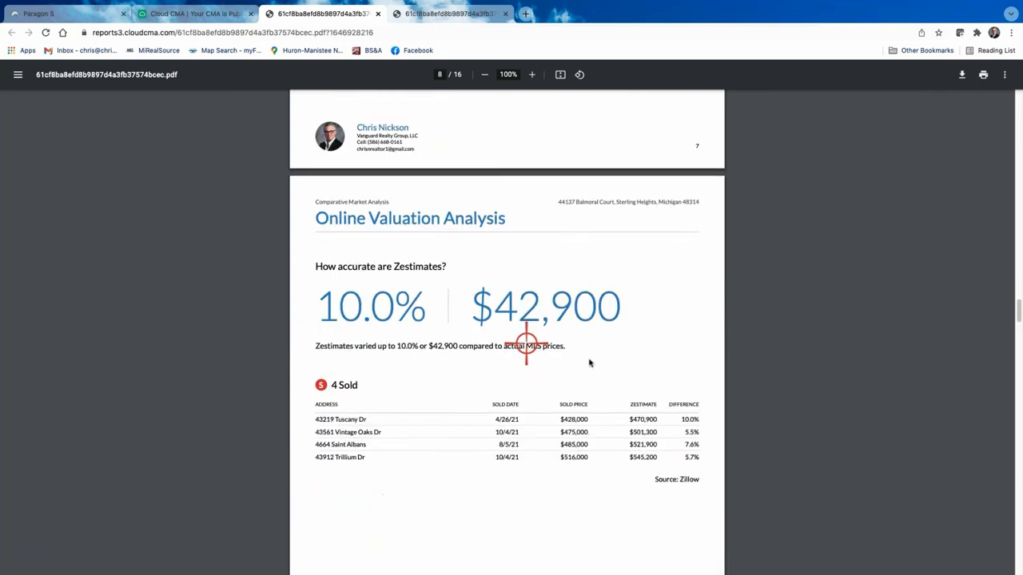
scroll(526, 345, "down", 1)
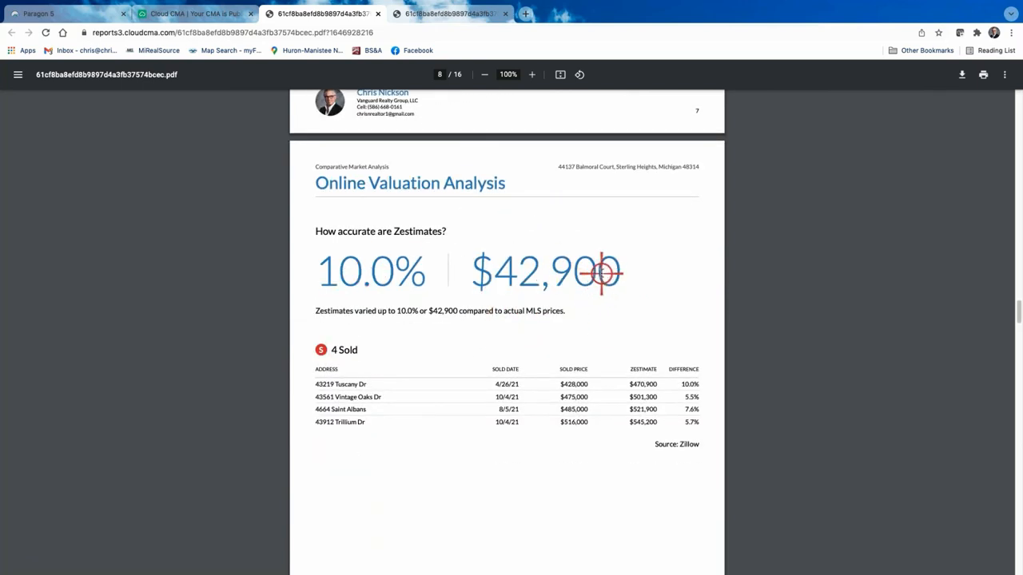
scroll(600, 270, "down", 1)
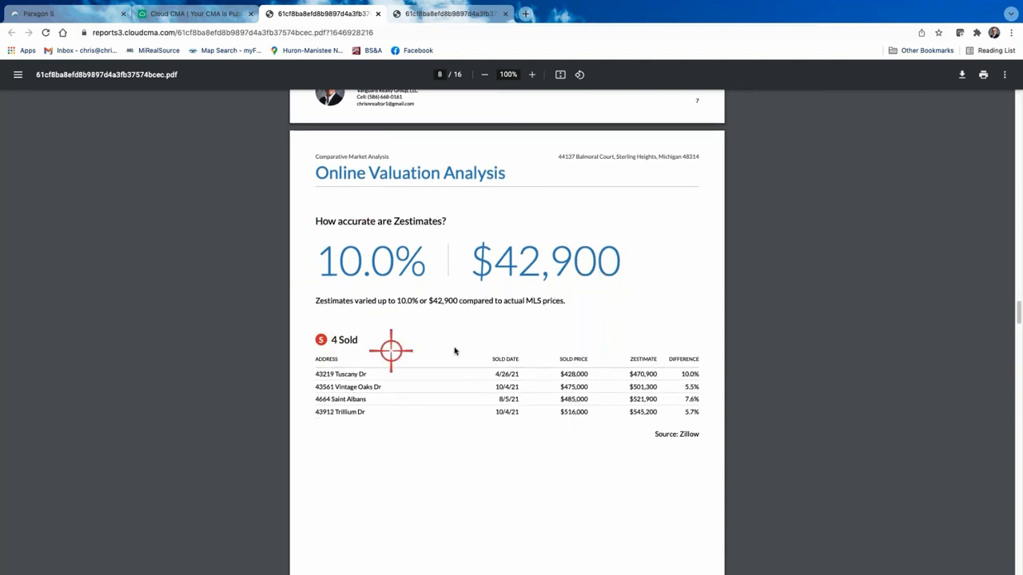
scroll(418, 332, "down", 1)
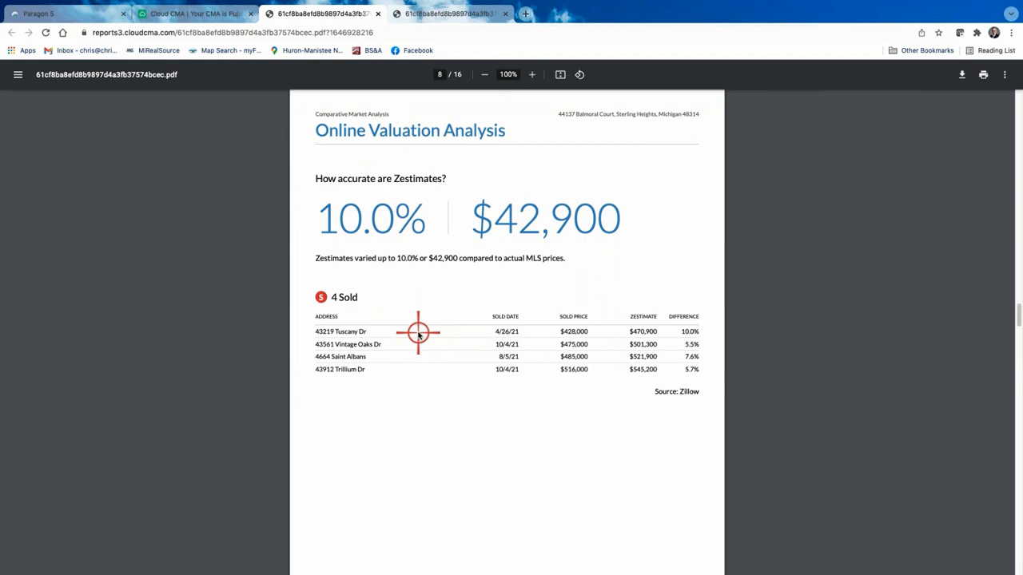
scroll(418, 332, "down", 8)
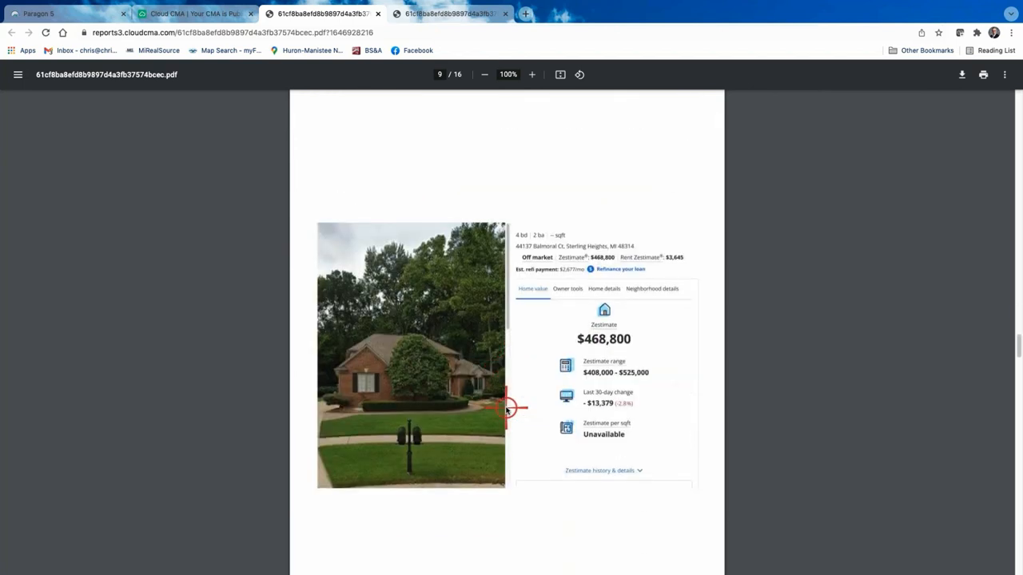
scroll(507, 408, "down", 5)
scroll(503, 392, "up", 20)
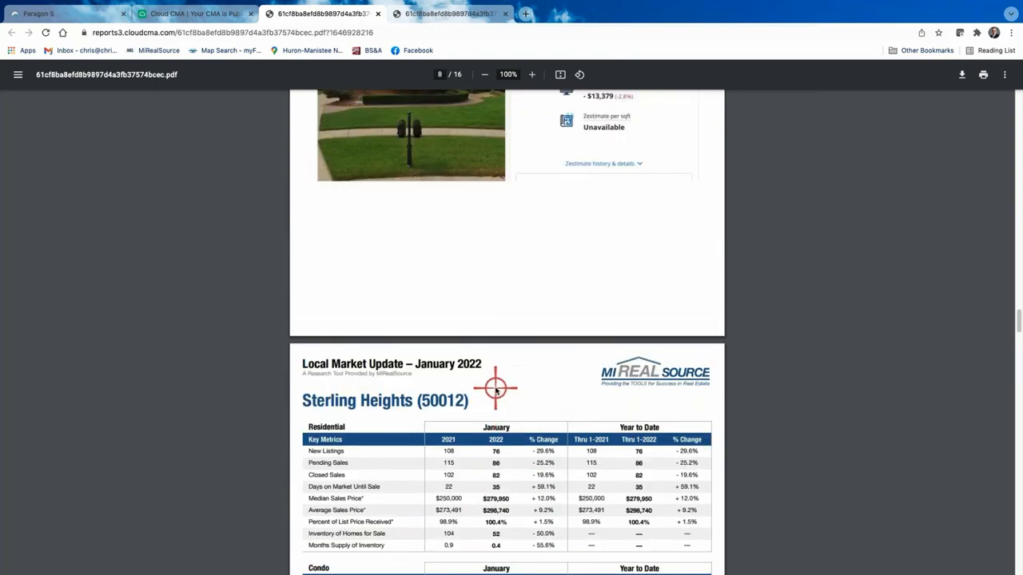
scroll(495, 386, "up", 20)
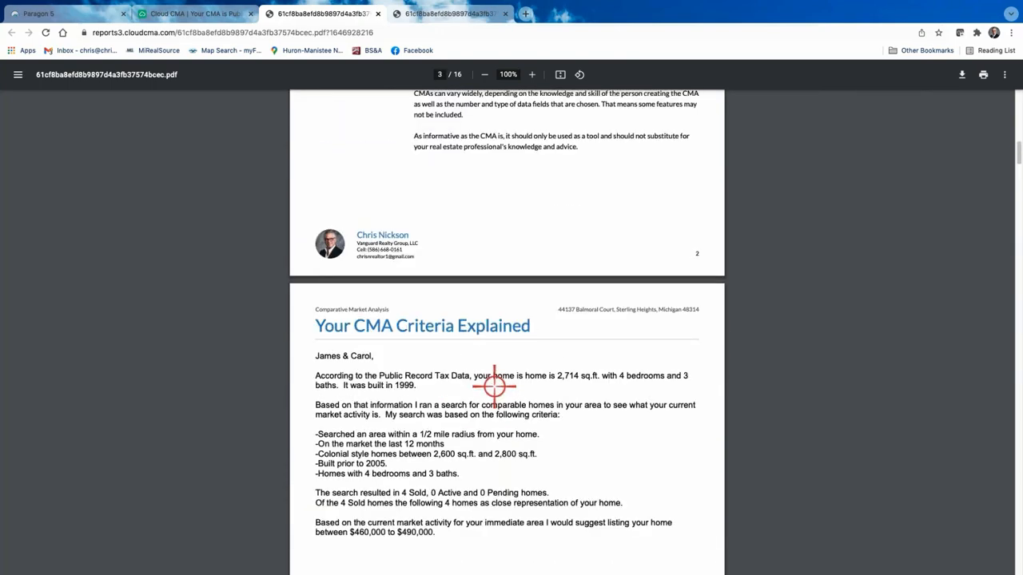
scroll(494, 386, "up", 5)
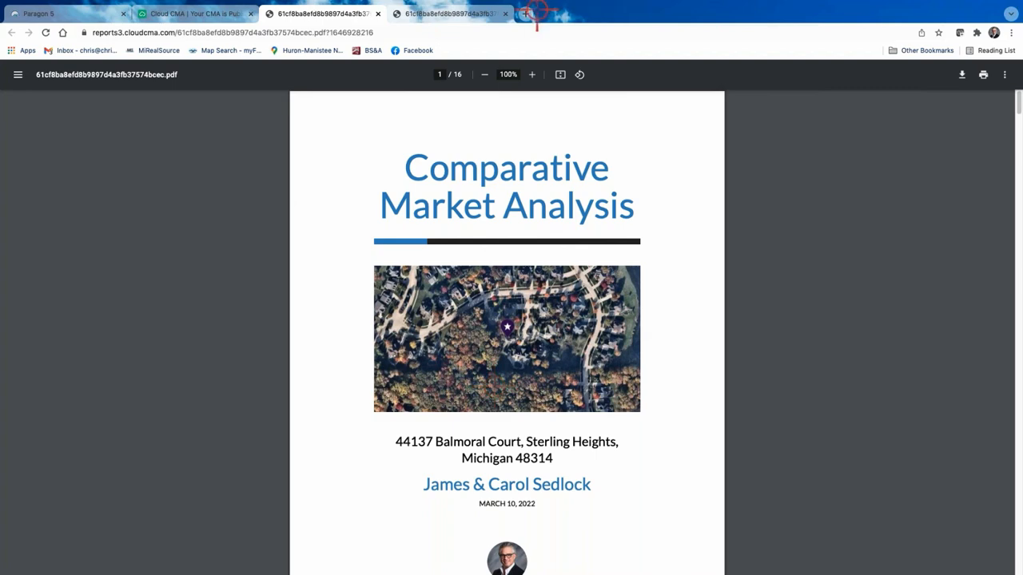
Step: Close both PDF copies of the report and open the live online version of the Balmoral Ct CMA
left_click(226, 18)
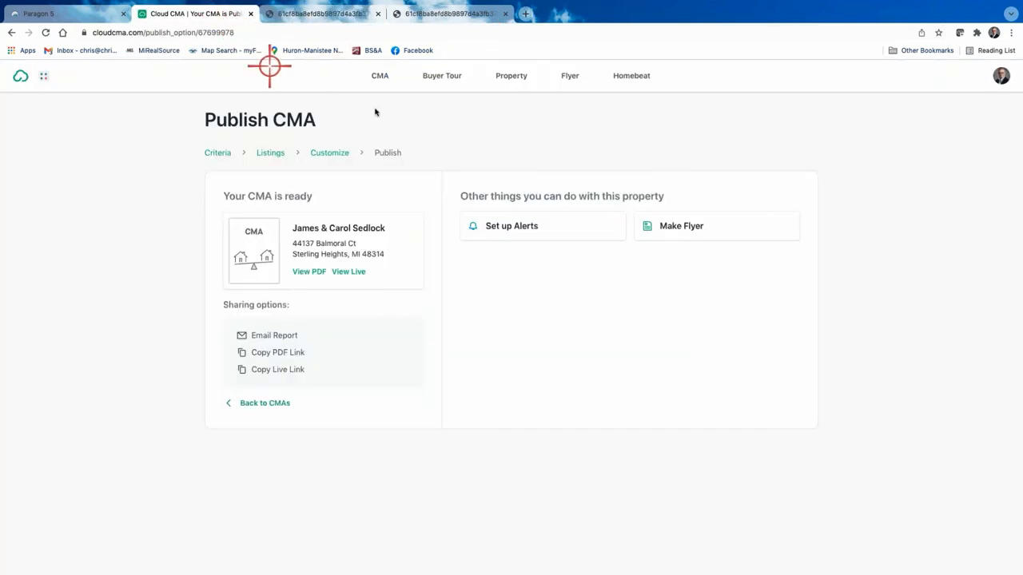
left_click(376, 15)
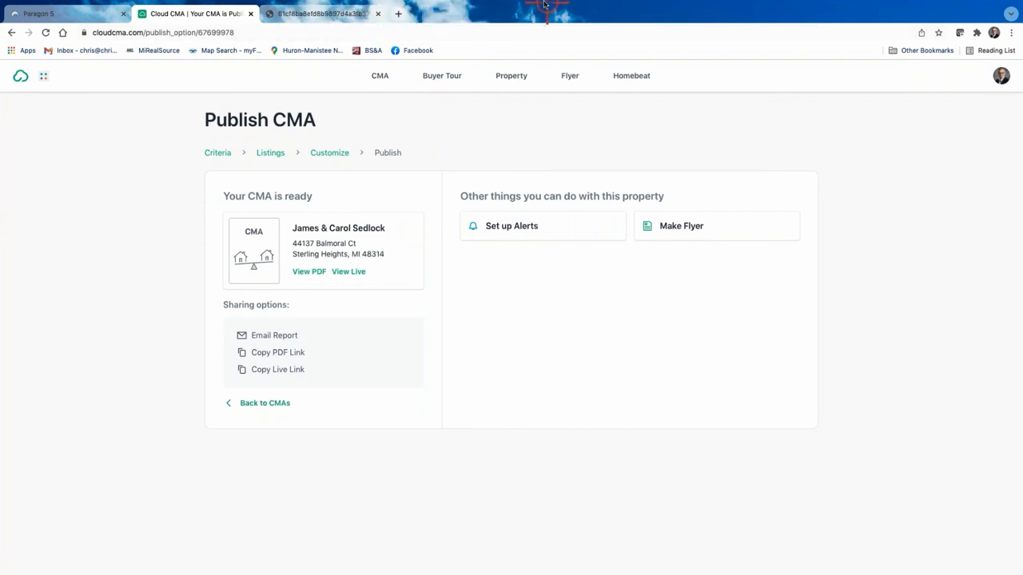
left_click(377, 14)
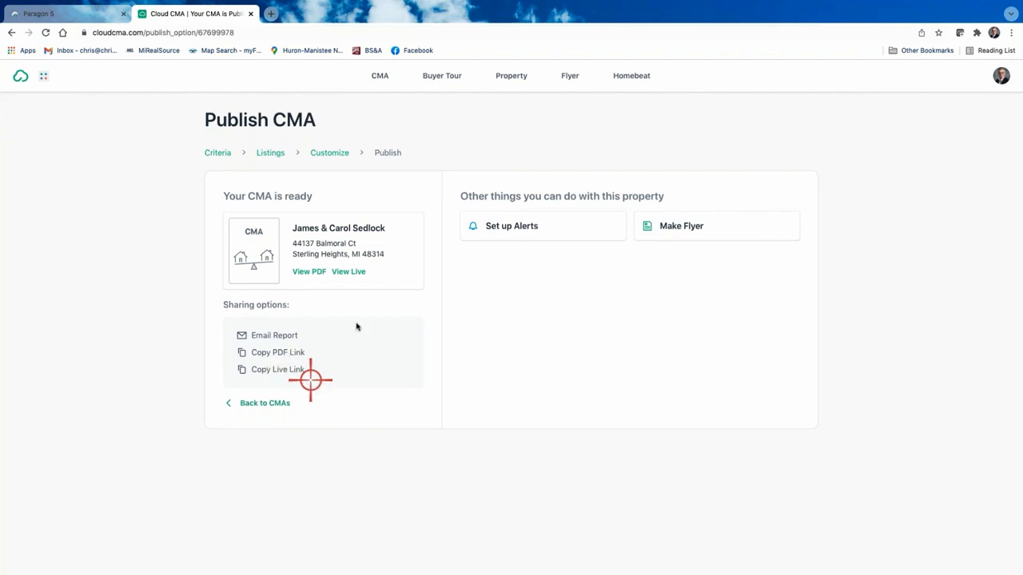
left_click(346, 271)
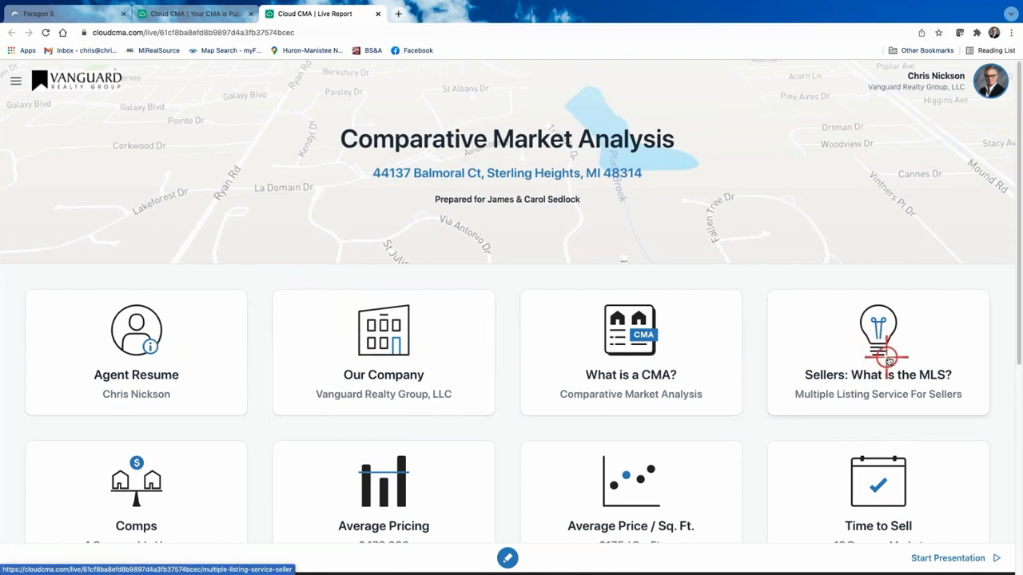
Step: Browse the live report tiles, view the What is a CMA? section, then return to Publish CMA
scroll(879, 359, "down", 4)
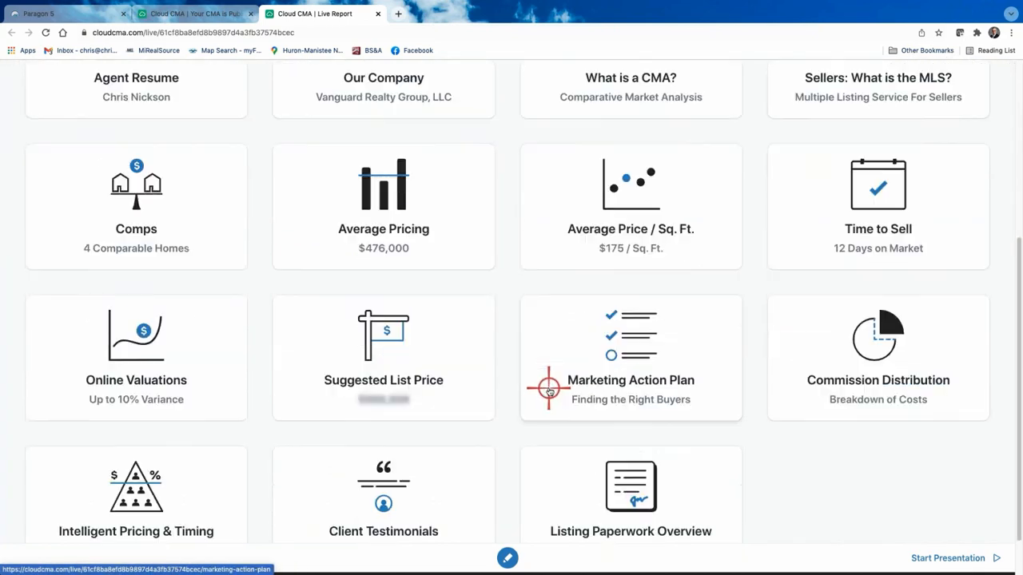
scroll(528, 375, "down", 1)
scroll(412, 366, "up", 3)
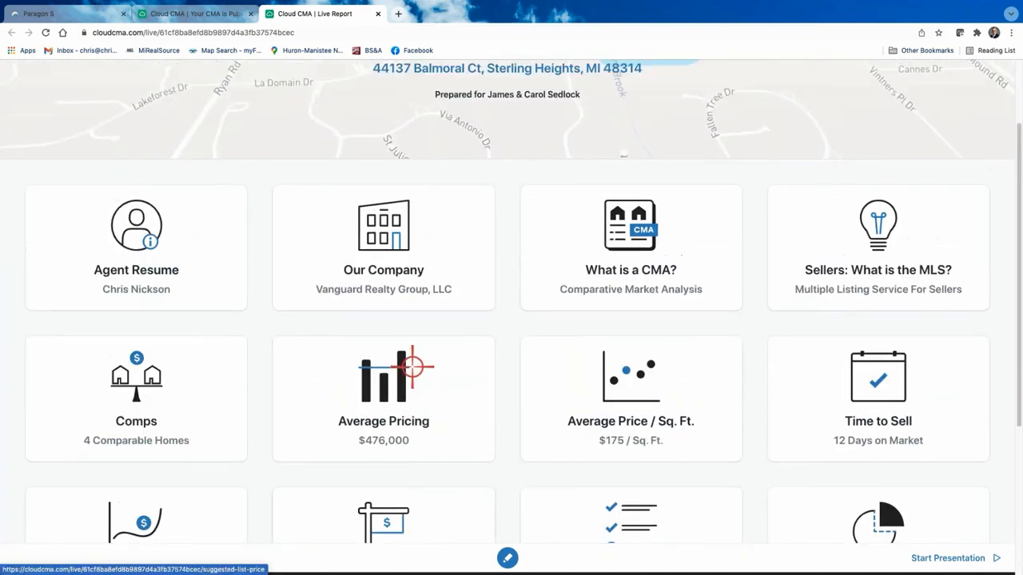
scroll(413, 366, "up", 1)
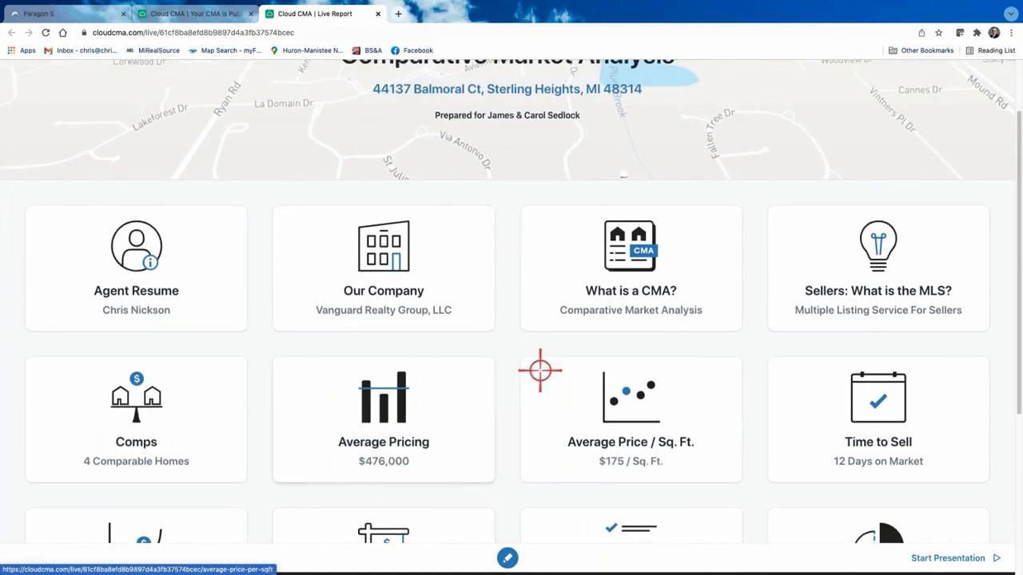
left_click(647, 284)
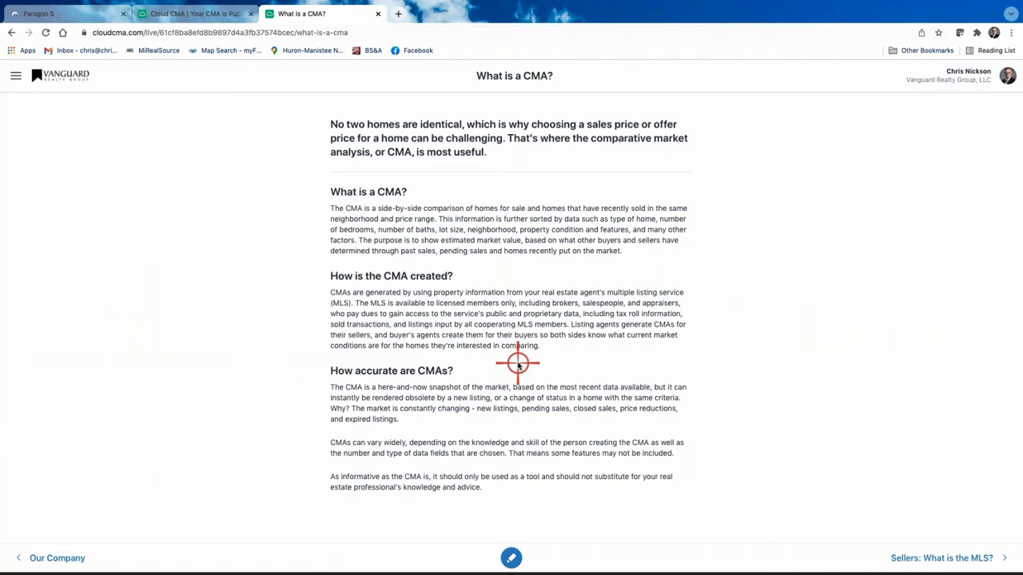
left_click(12, 32)
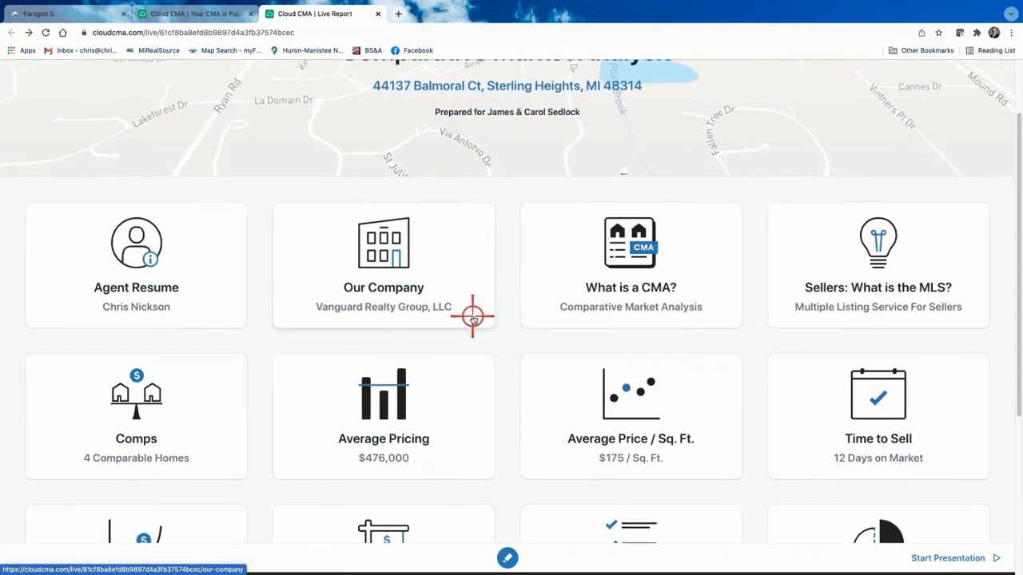
scroll(473, 318, "down", 3)
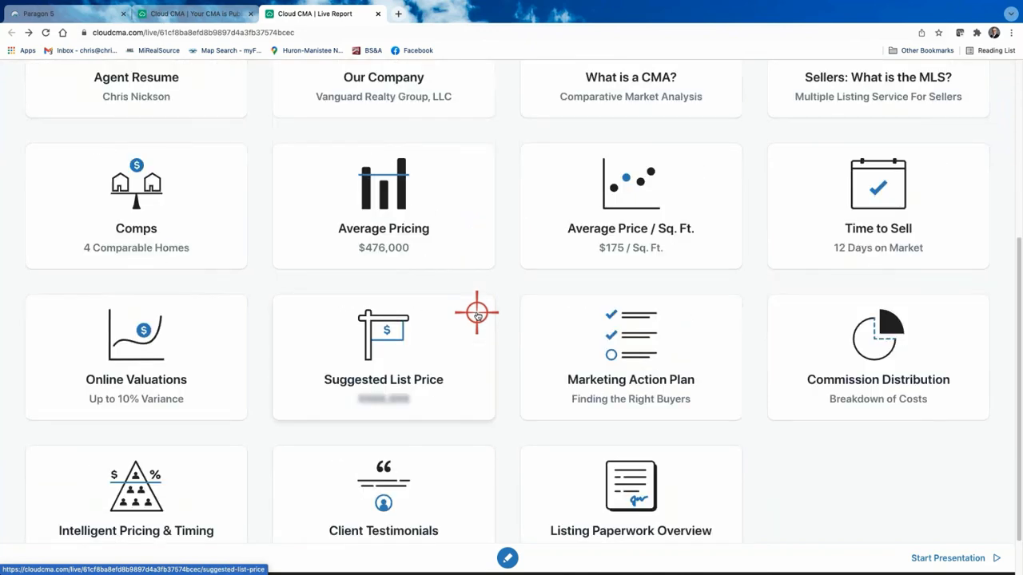
scroll(456, 308, "down", 1)
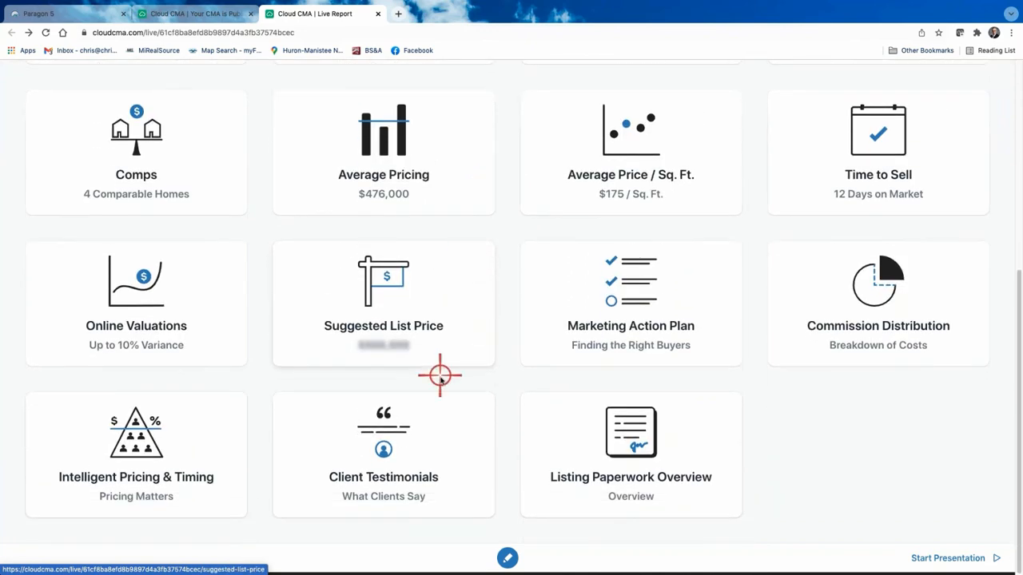
scroll(414, 419, "up", 5)
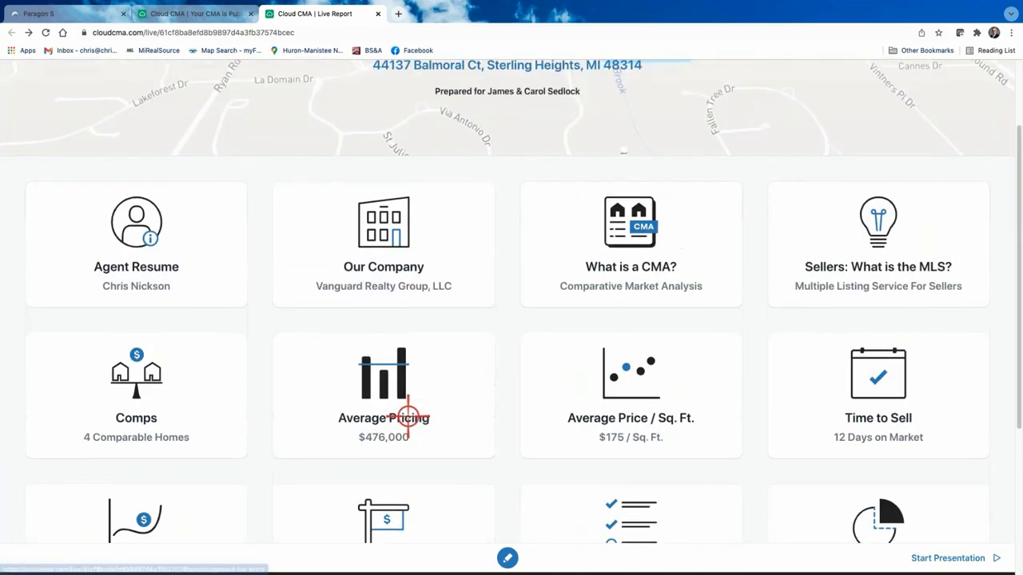
scroll(408, 412, "up", 1)
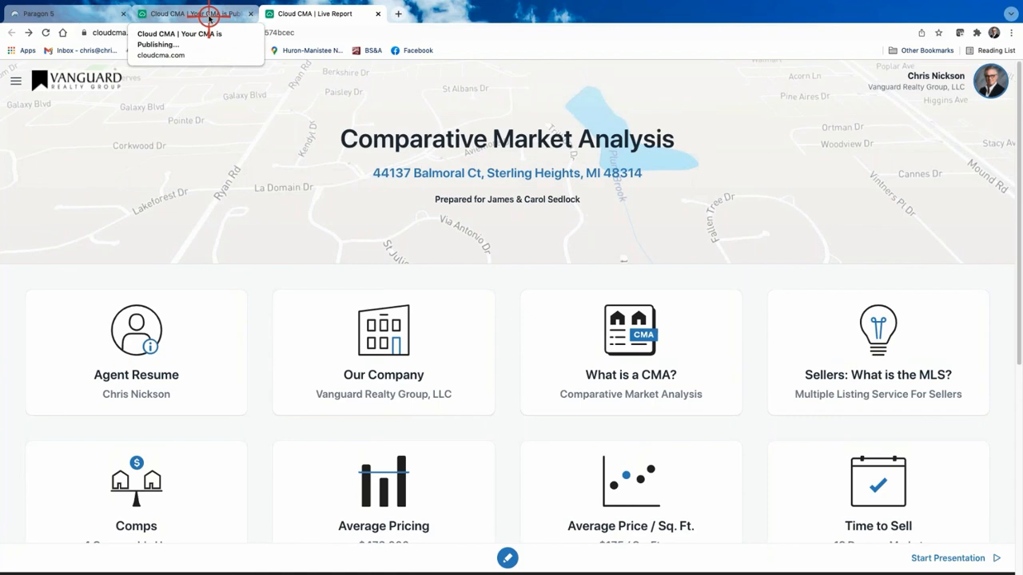
left_click(209, 15)
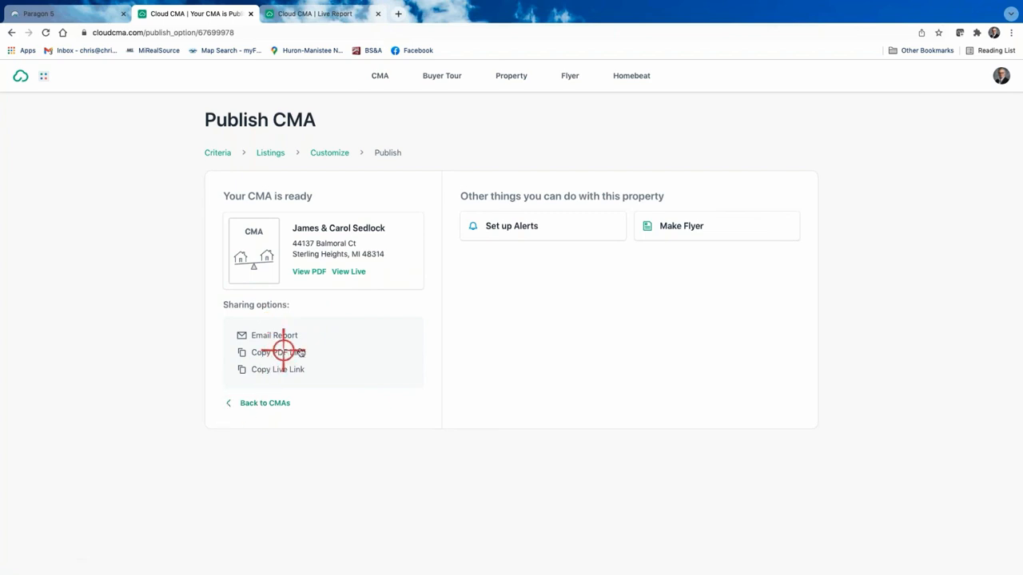
Step: From the CMA Reports list, launch the Balmoral Ct report as a slideshow
left_click(256, 406)
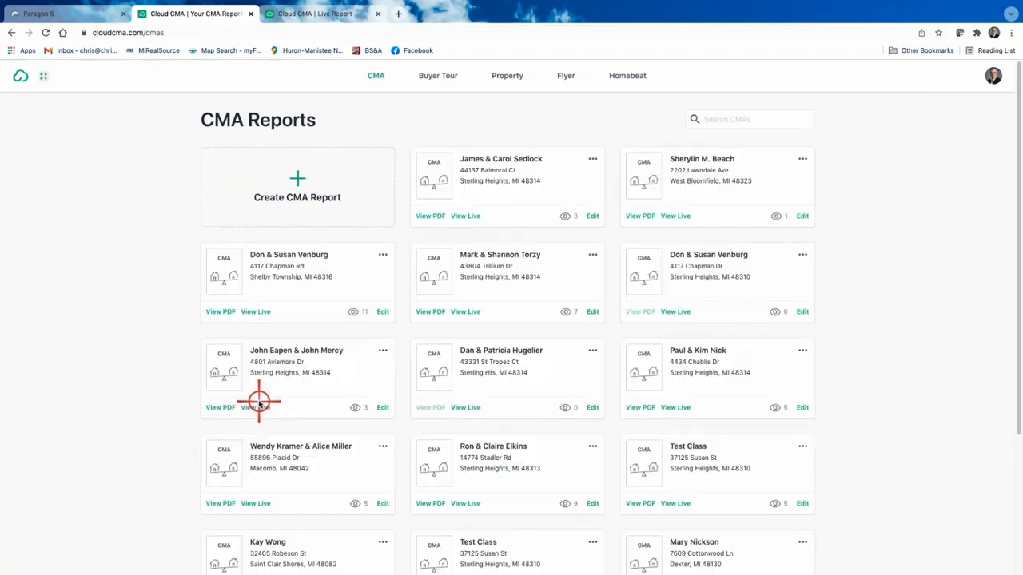
left_click(593, 159)
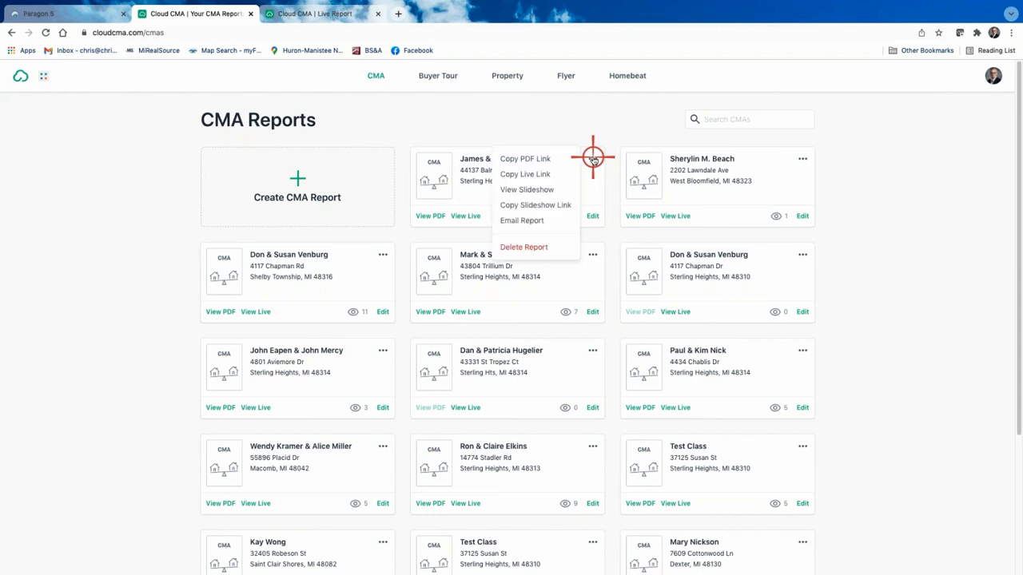
left_click(520, 192)
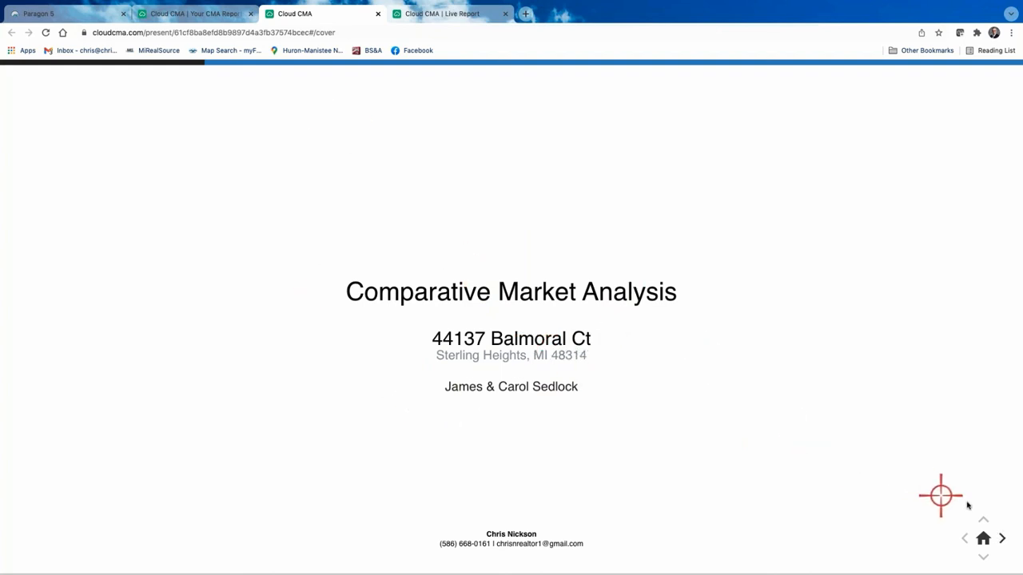
Step: Advance through agent, map and sold-listing slides to Analysis of Sold Homes, then close the slideshow
left_click(1002, 540)
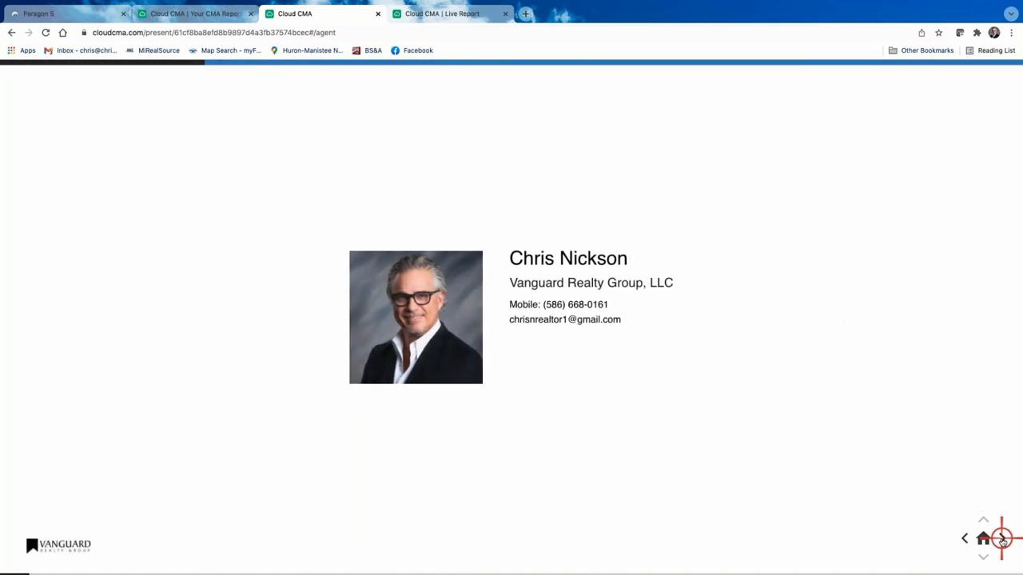
left_click(1002, 539)
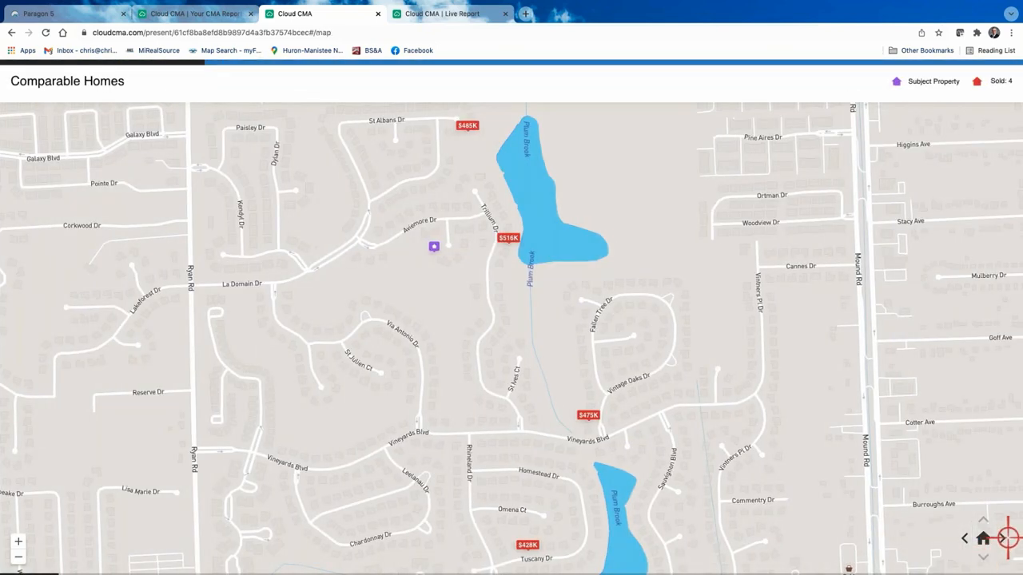
left_click(1002, 540)
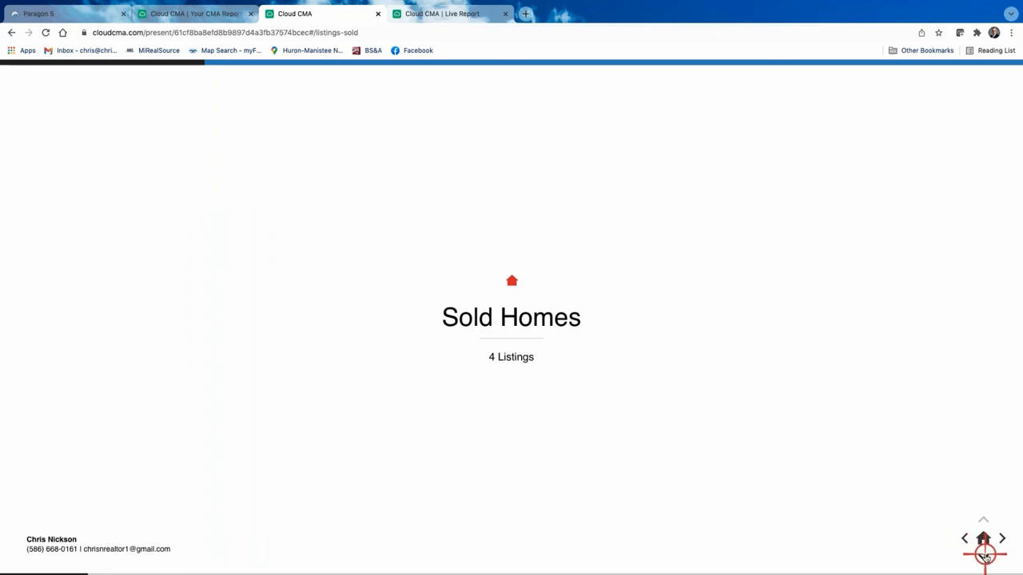
left_click(984, 556)
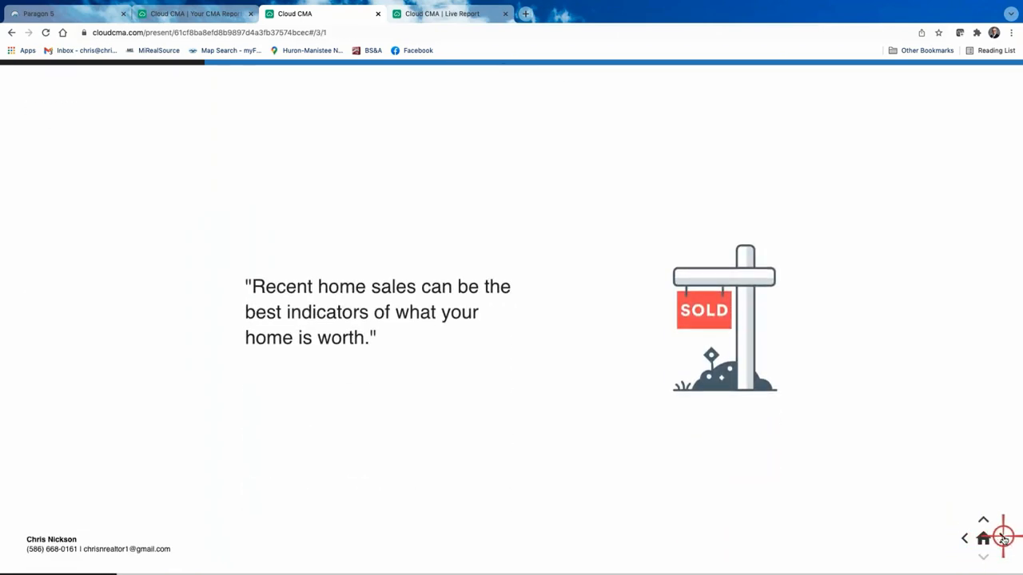
left_click(1002, 538)
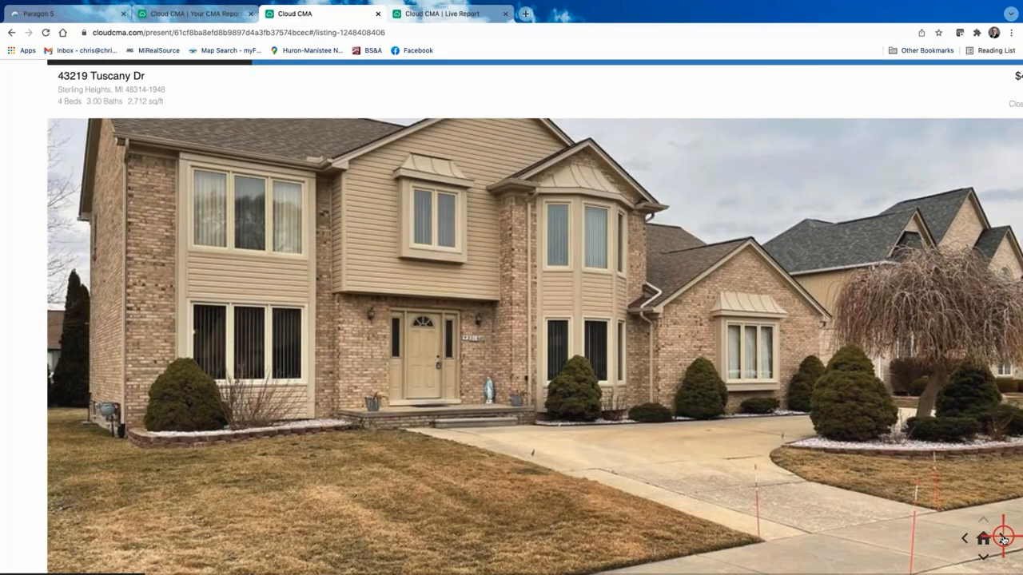
left_click(1003, 538)
left_click(1004, 538)
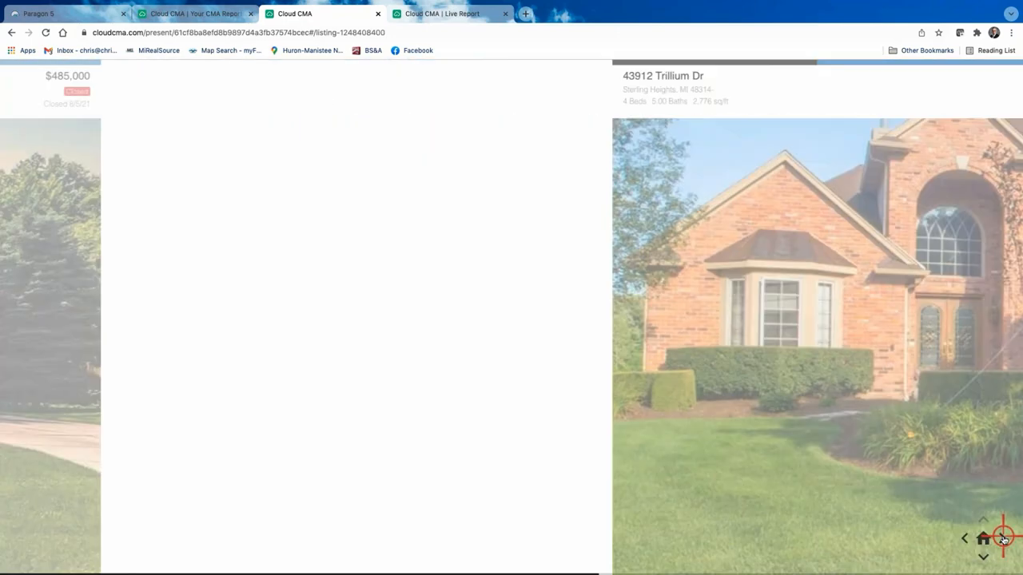
left_click(1004, 539)
left_click(1004, 539)
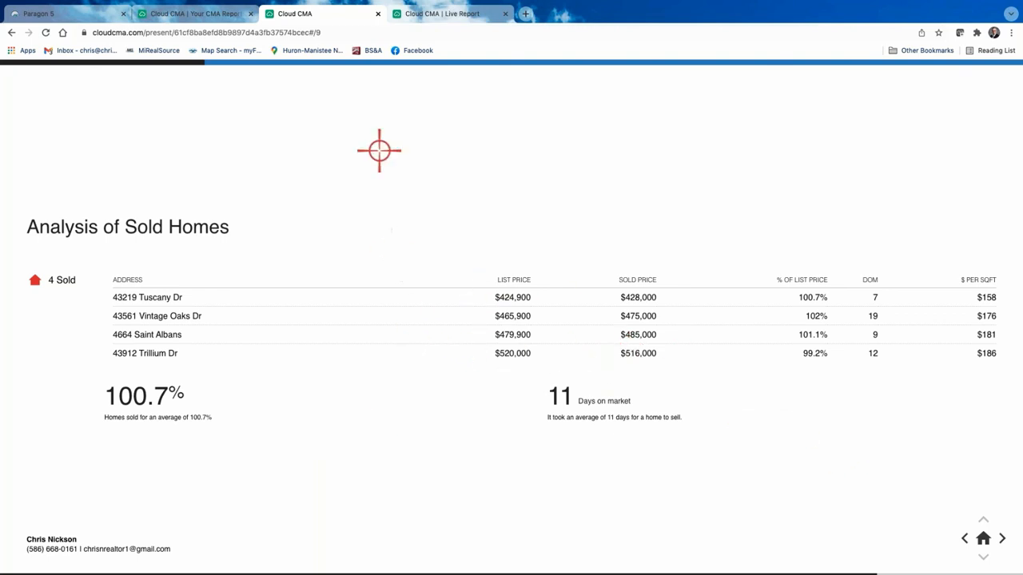
left_click(377, 14)
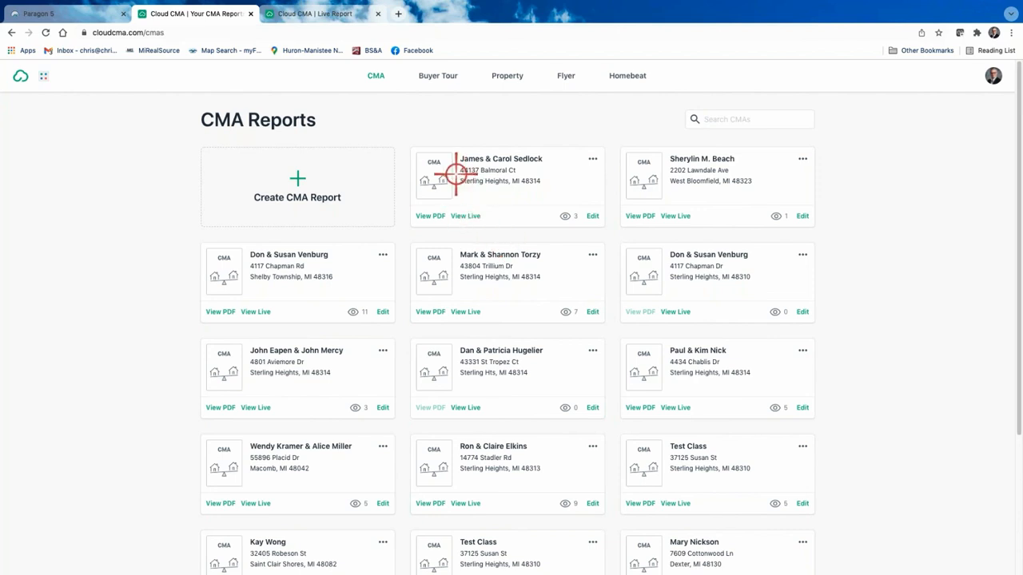
Step: Revisit the Balmoral Ct report's Edit, Customize and Listings pages, then return to Paragon 5
left_click(591, 216)
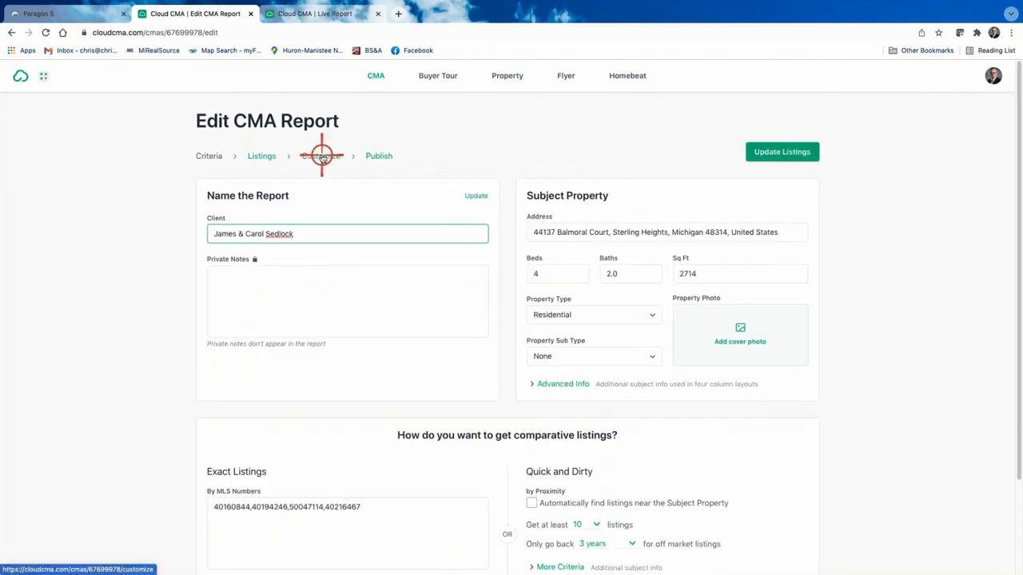
left_click(321, 157)
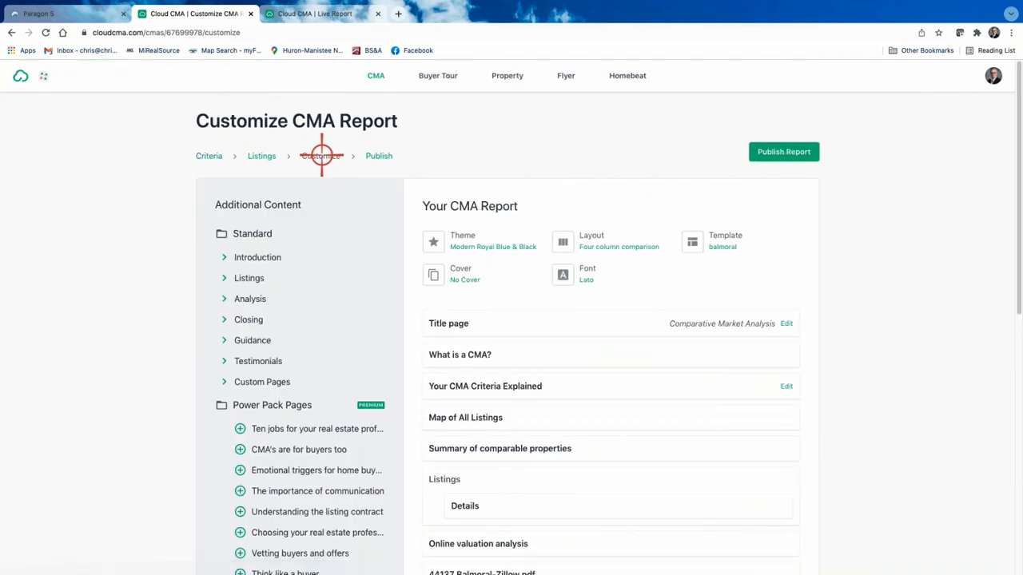
left_click(265, 157)
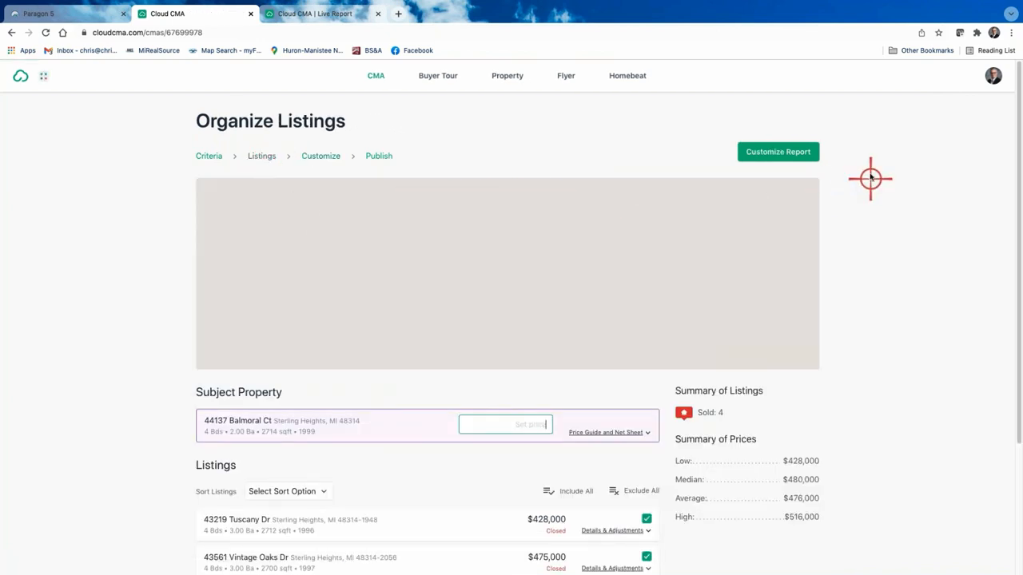
left_click(80, 15)
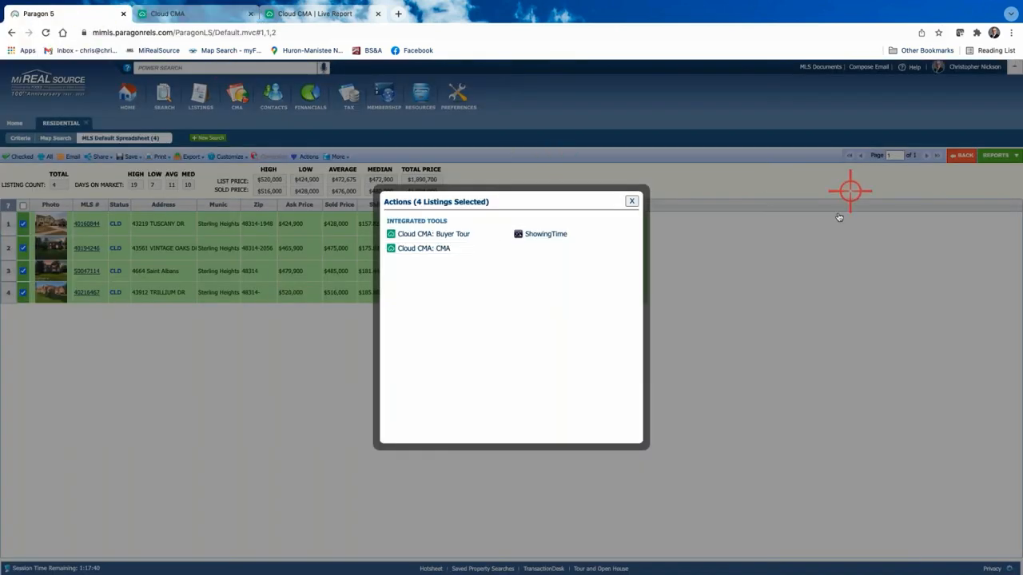
left_click(632, 201)
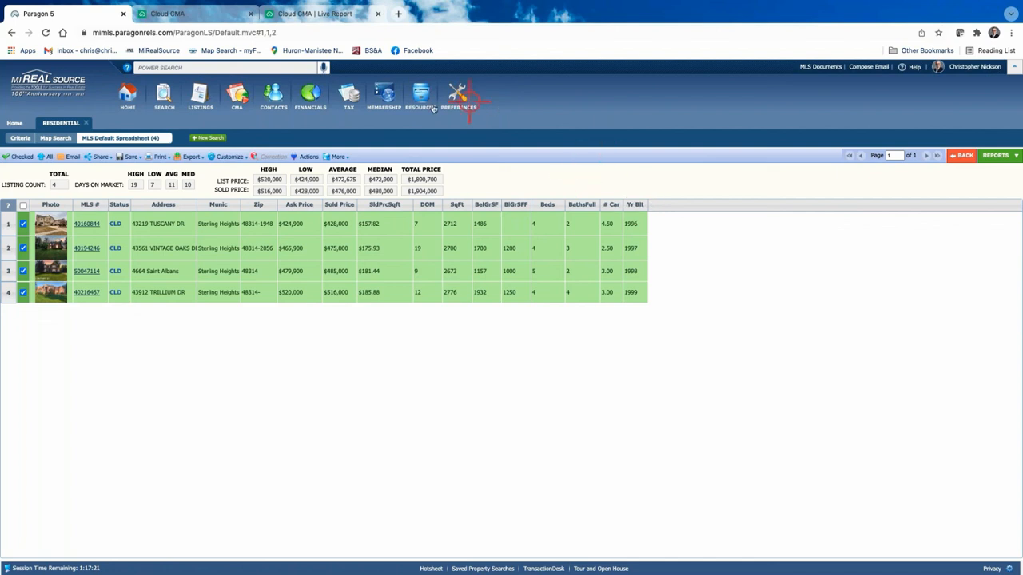
mouse_move(346, 96)
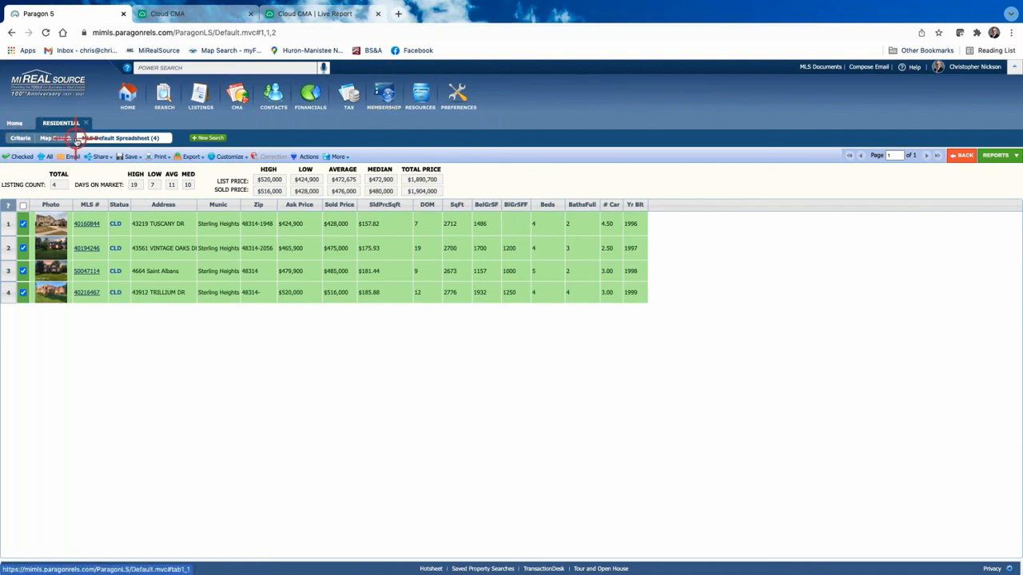
left_click(120, 252)
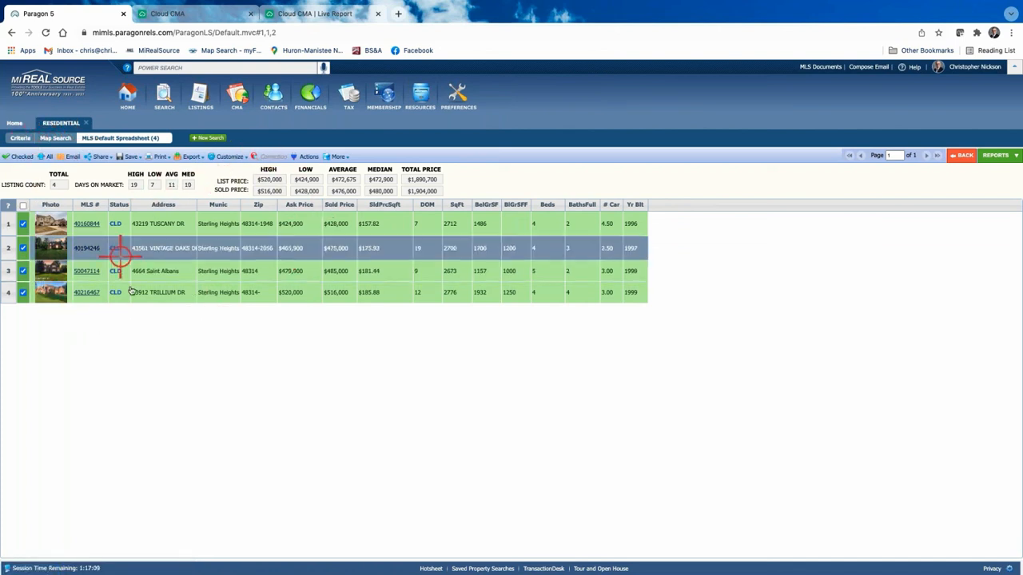
left_click(156, 295)
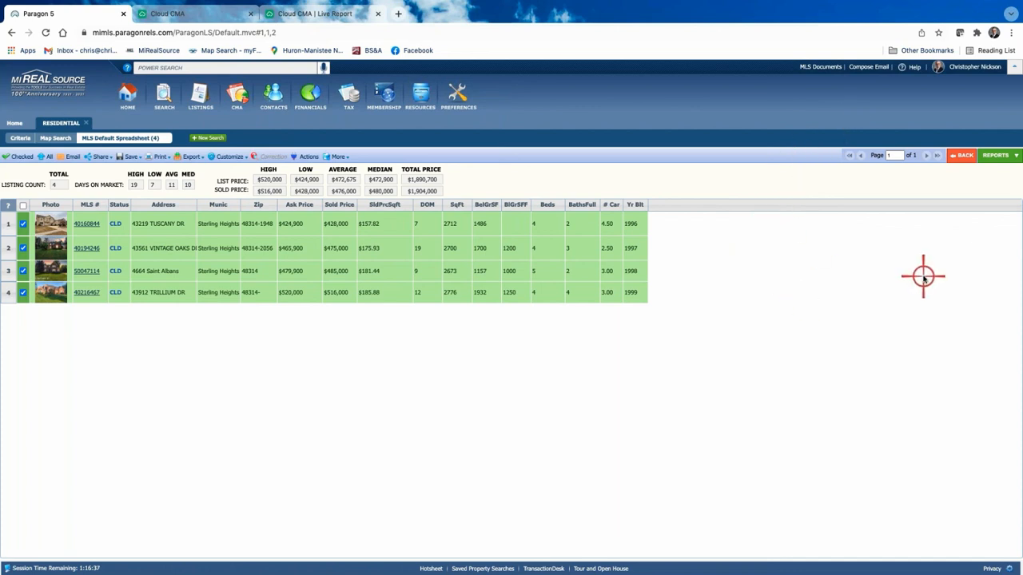
left_click(996, 156)
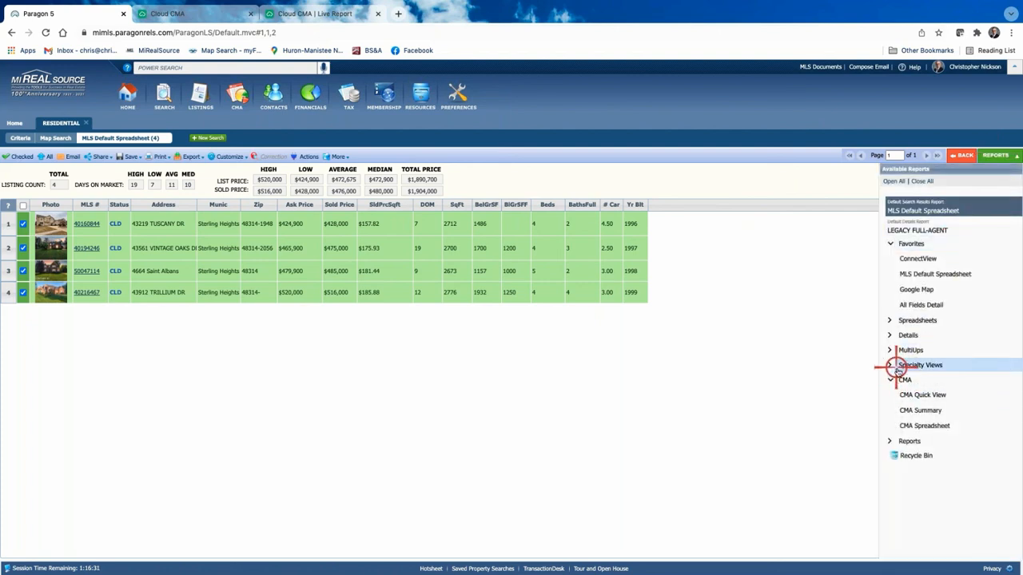
left_click(925, 410)
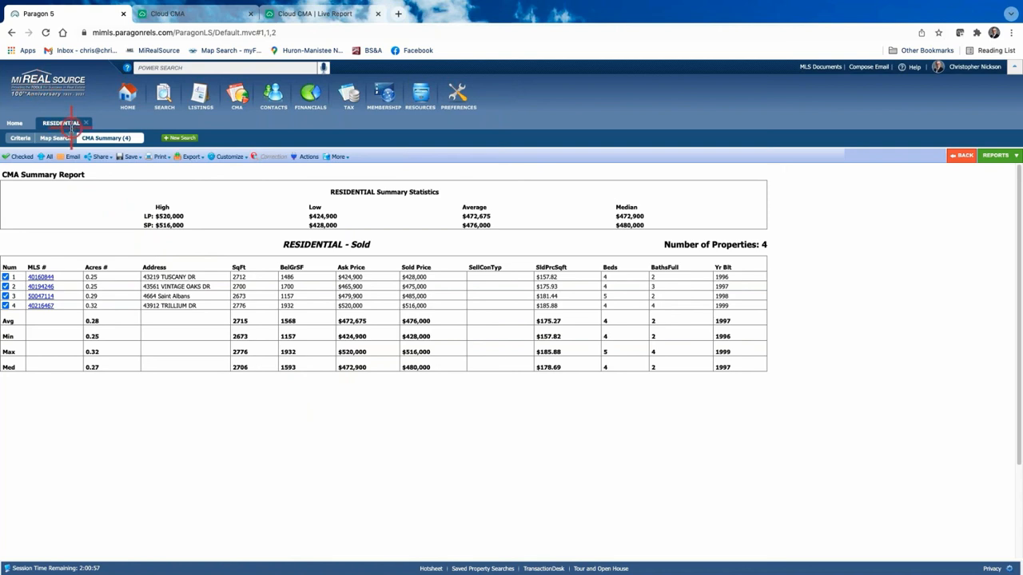
left_click(961, 155)
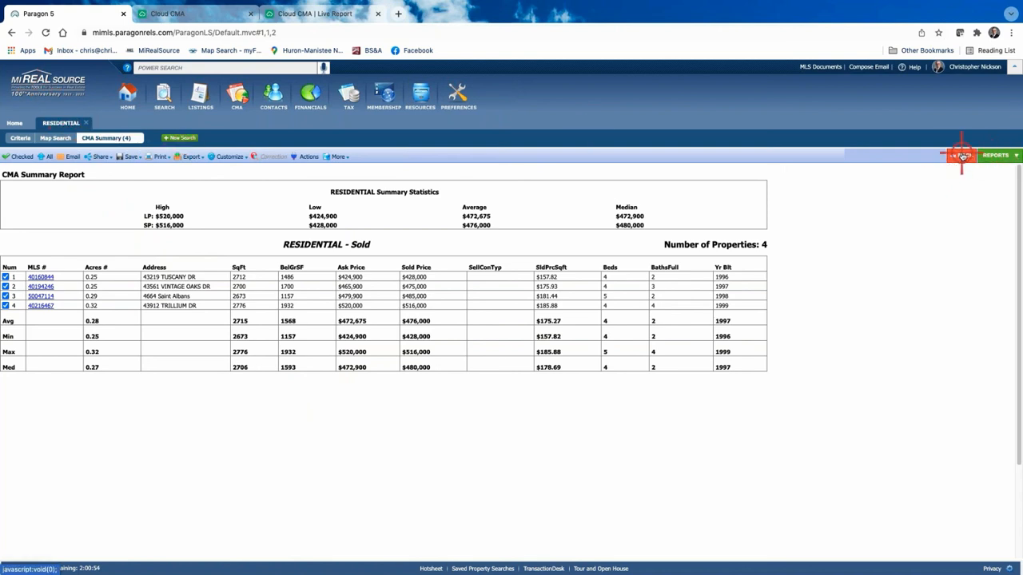
Step: Show the Cloud CMA: CMA integration in the Actions list for the selected listings
left_click(305, 157)
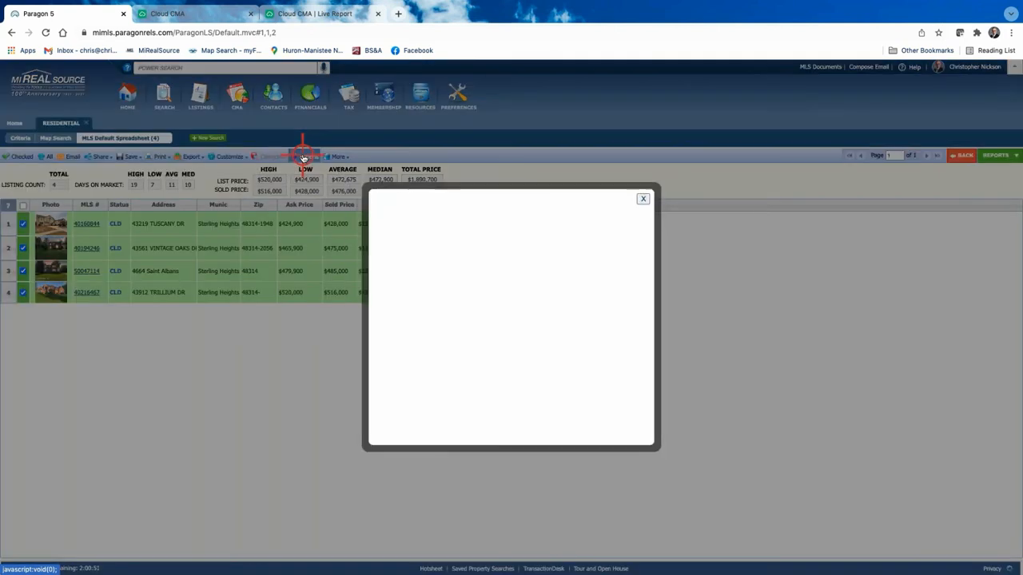
left_click(430, 252)
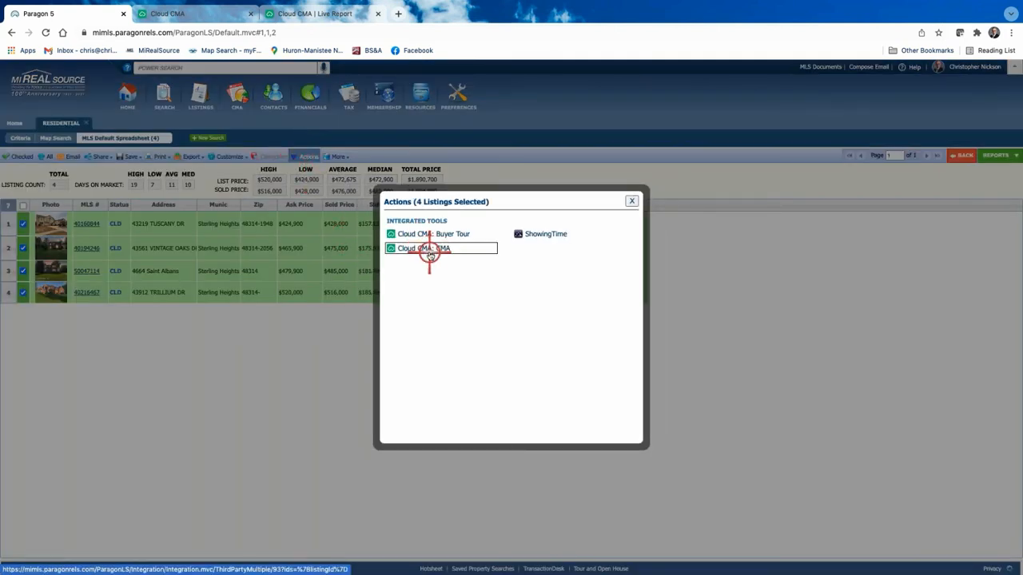
left_click(632, 200)
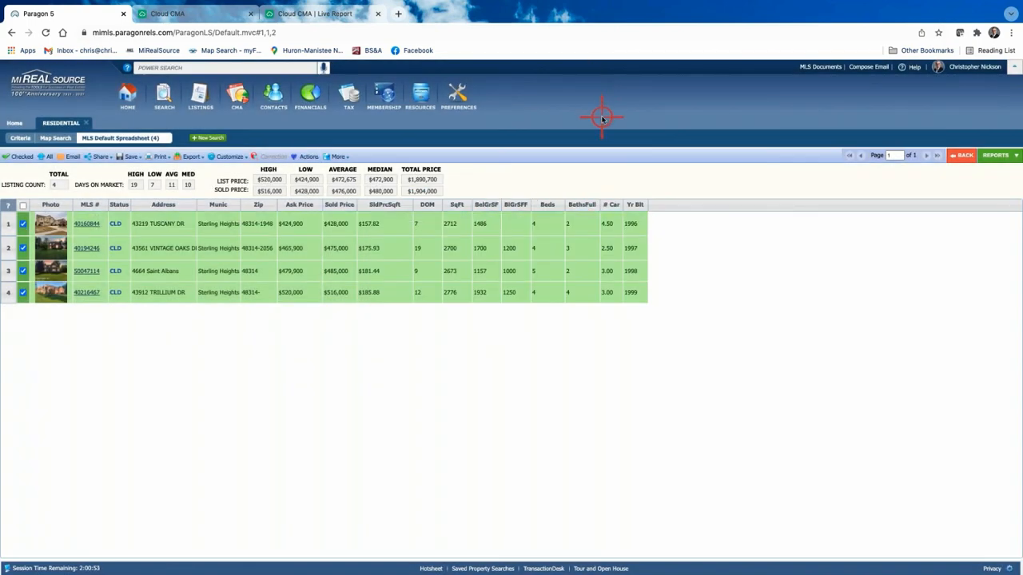
Step: Show CloudCMA under the CMA and Resources menus, then launch it from CMA
left_click(240, 99)
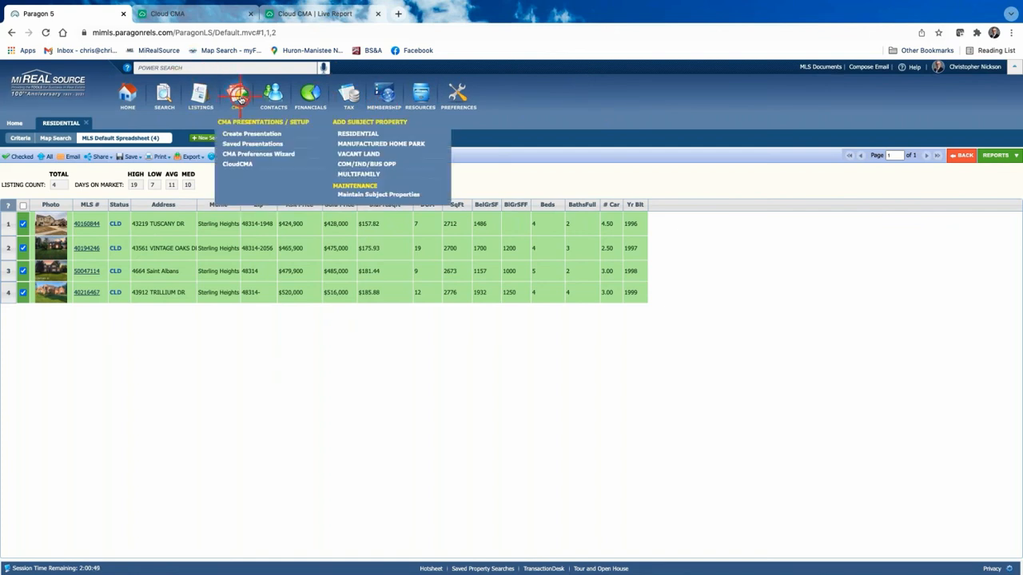
left_click(235, 164)
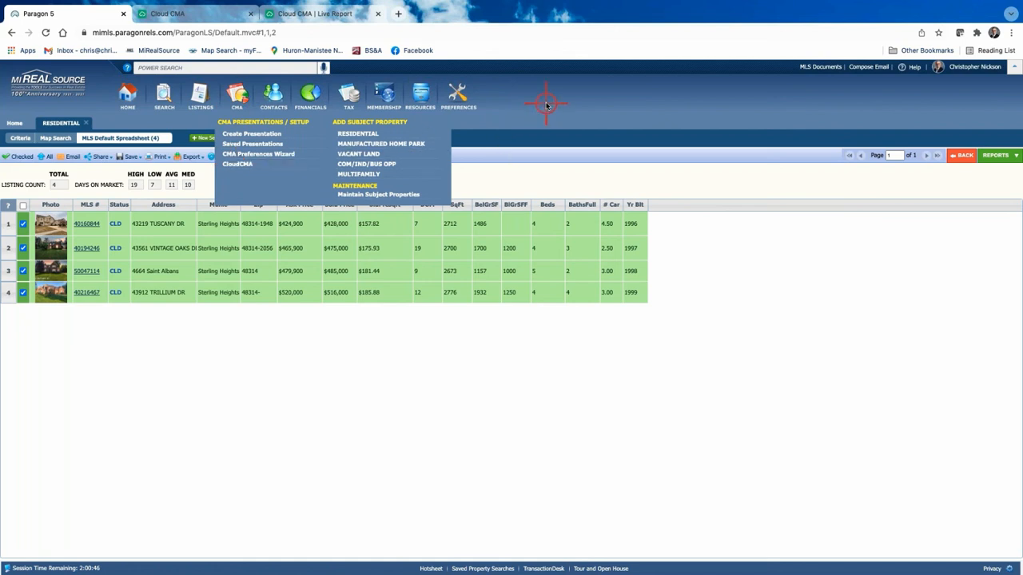
left_click(458, 94)
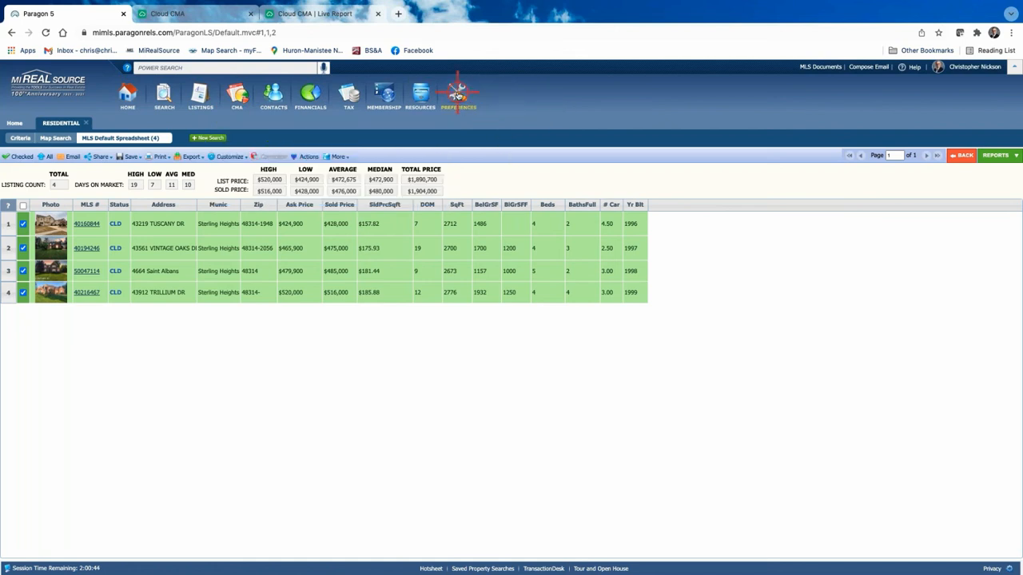
left_click(428, 93)
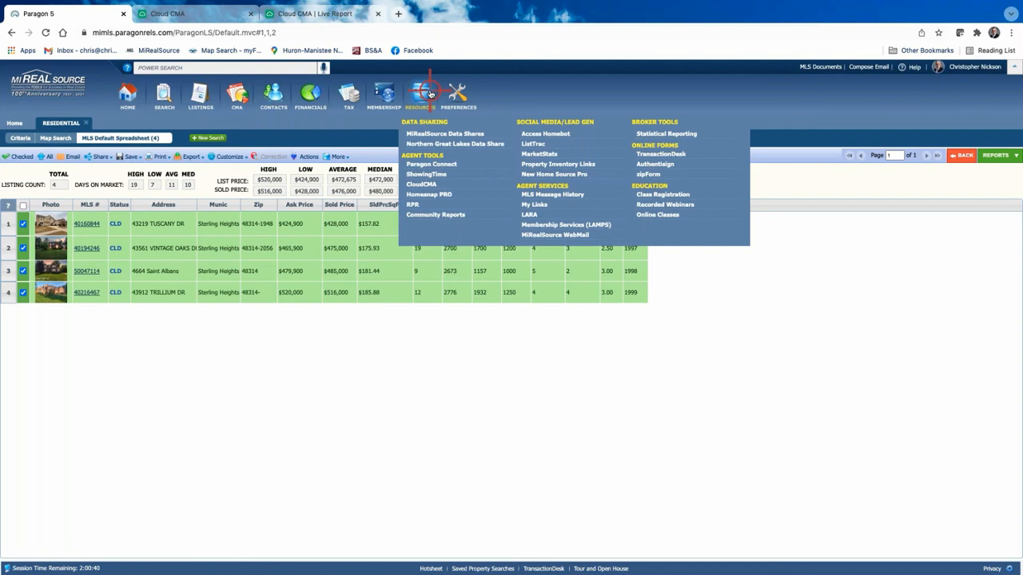
left_click(424, 184)
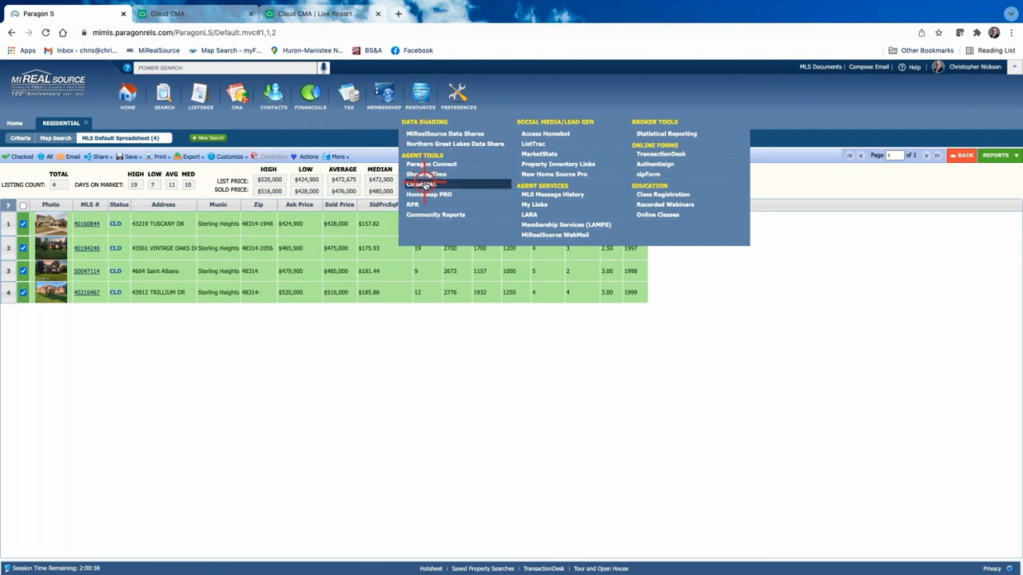
left_click(237, 95)
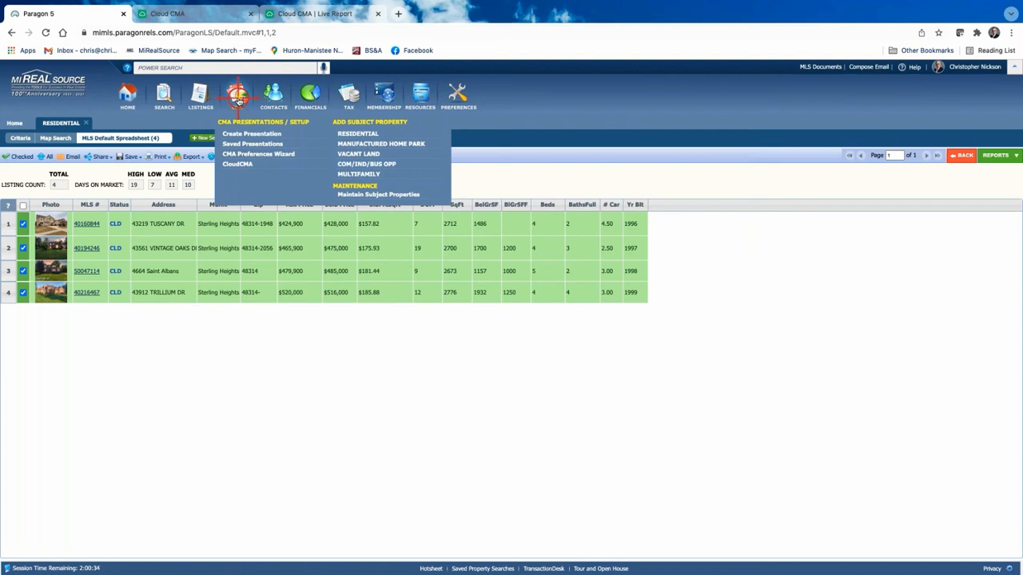
left_click(238, 165)
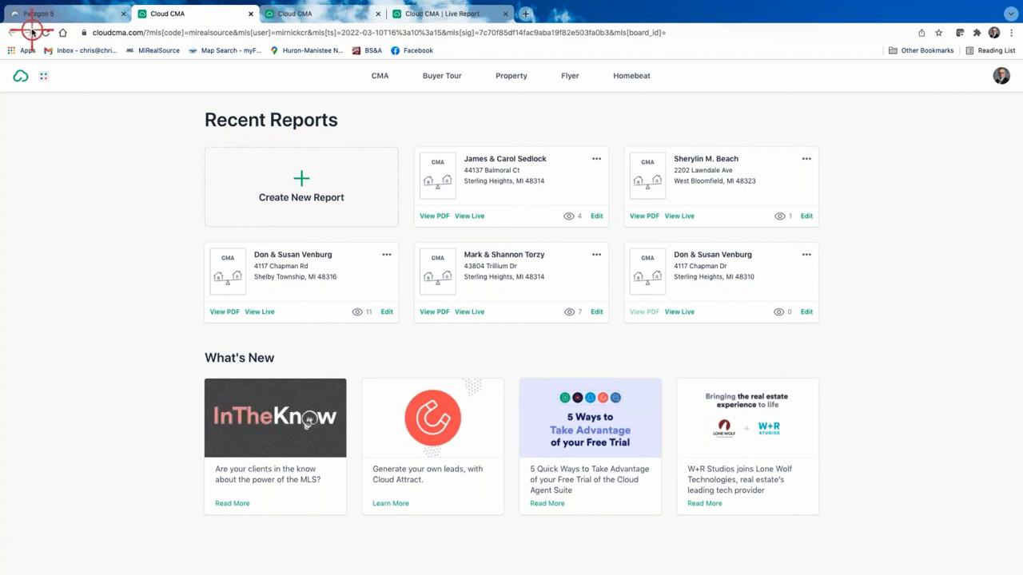
Step: Return to the Paragon 5 tab showing the four sold comparables totalling $1,904,000
left_click(84, 15)
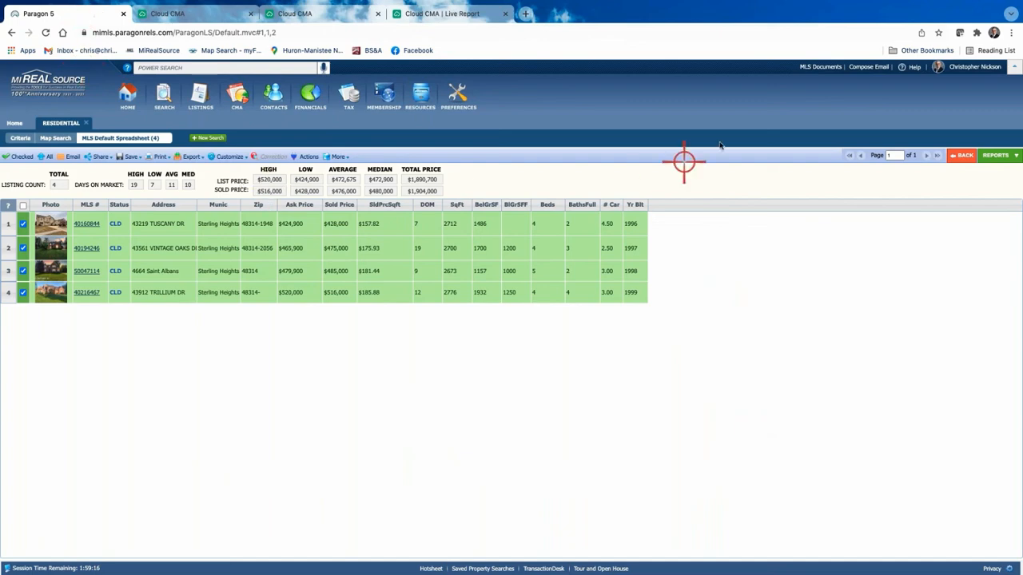
Step: From the Paragon home page, open MIRealSourceMedia's YouTube channel via the MIRS Newsletter YouTube icon
left_click(128, 93)
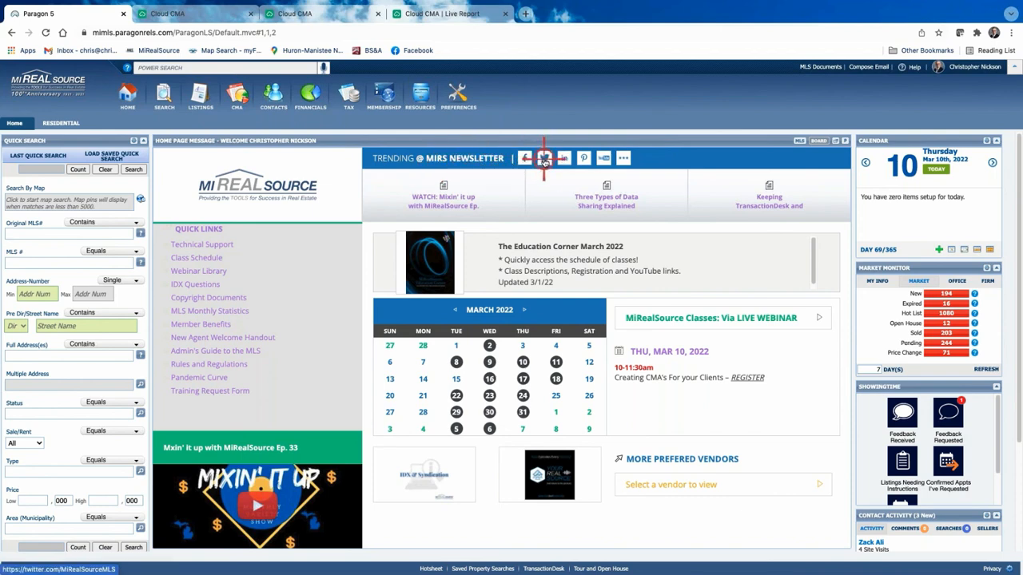
left_click(605, 160)
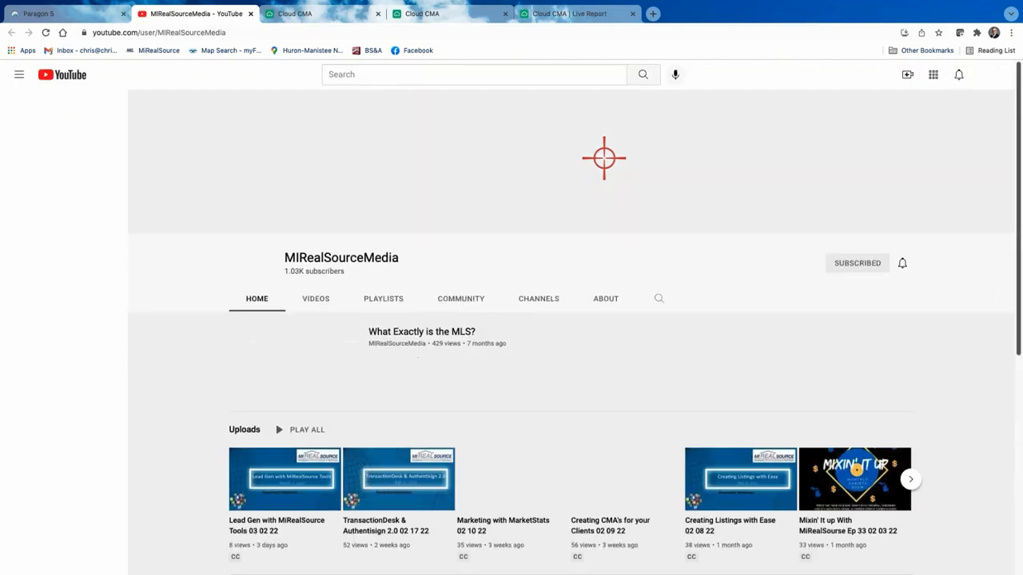
Step: Browse the channel's uploaded training videos, then go back to Paragon's MLS Documents library
scroll(415, 485, "down", 3)
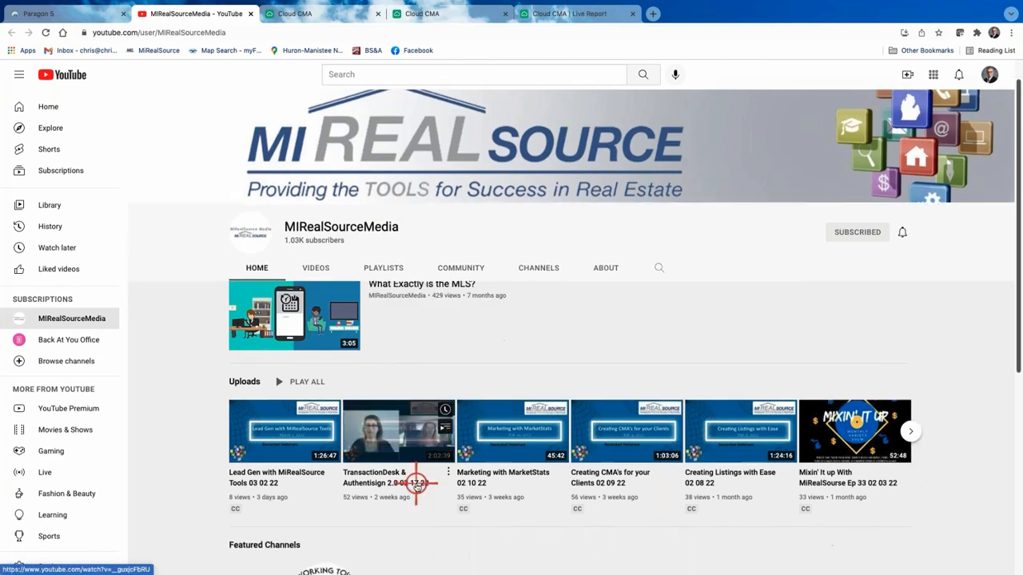
scroll(796, 272, "down", 2)
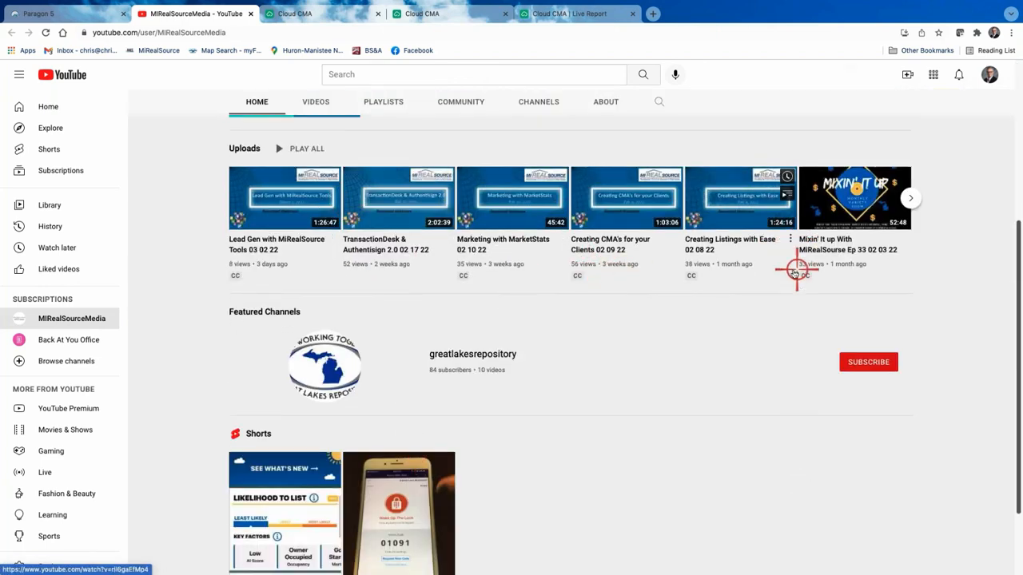
scroll(403, 399, "up", 5)
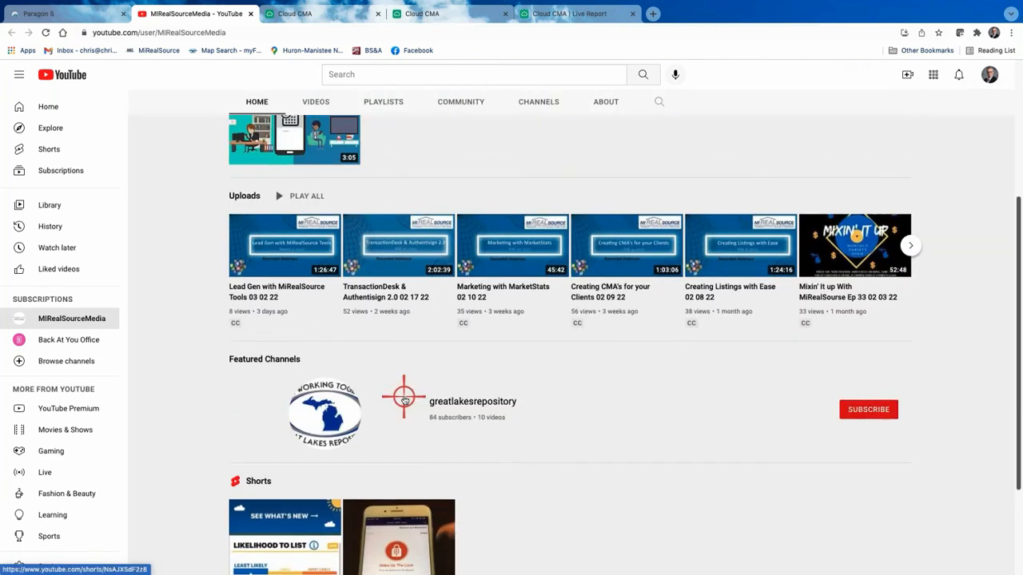
scroll(416, 387, "down", 3)
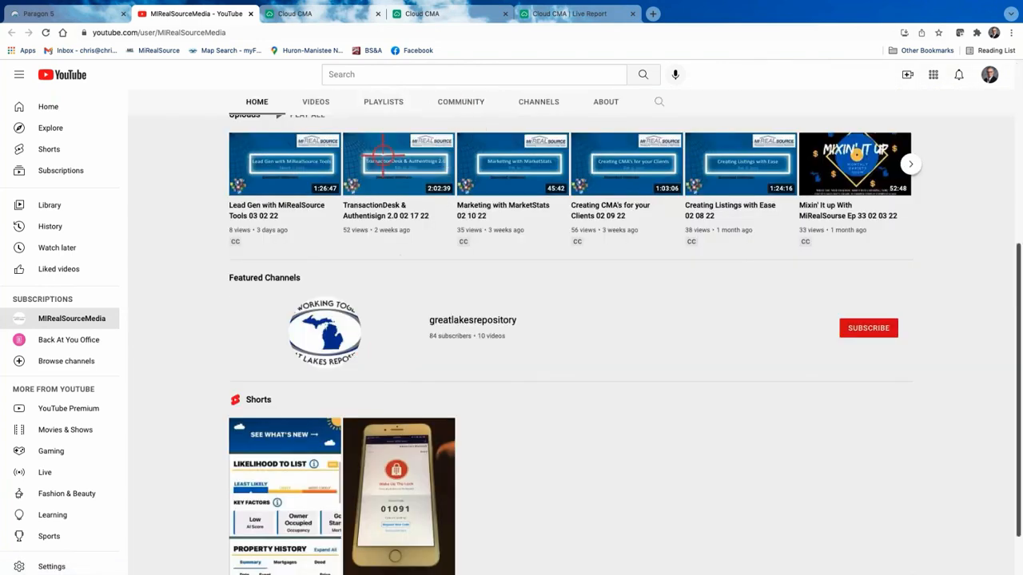
left_click(109, 11)
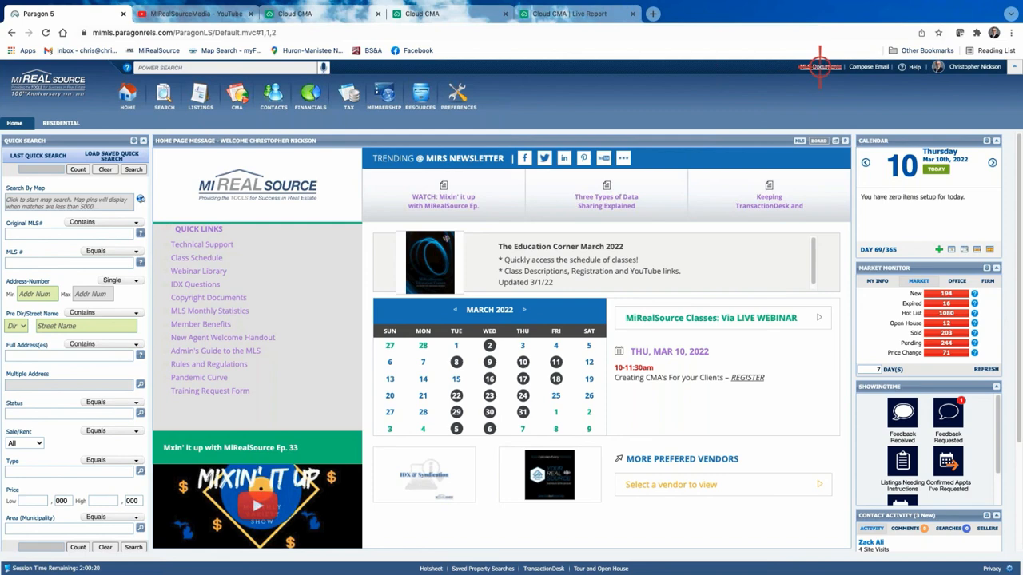
left_click(820, 67)
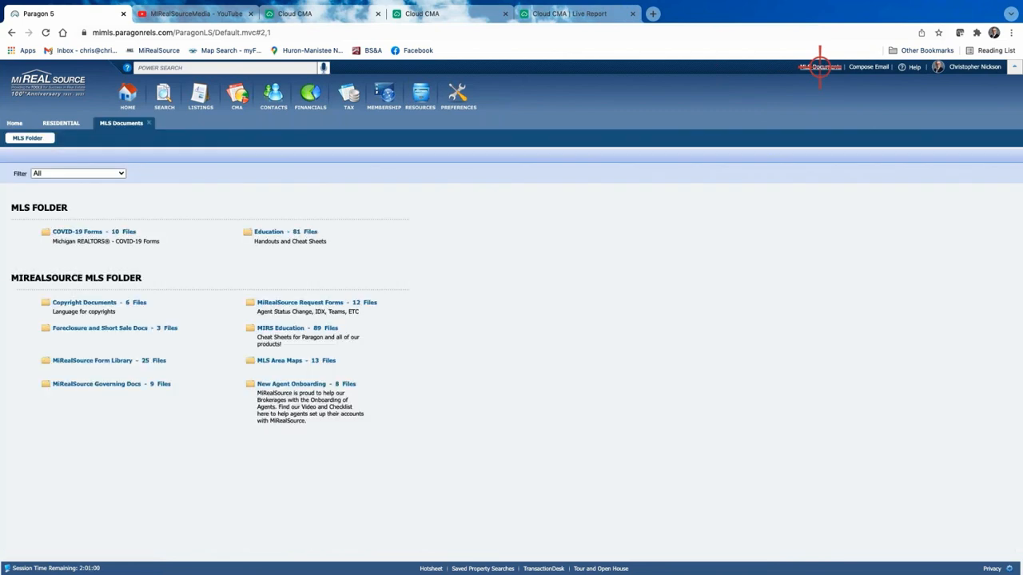
Step: Look through the Education folder's handouts, including Cloud CMA files, then return to the Paragon home page
left_click(283, 231)
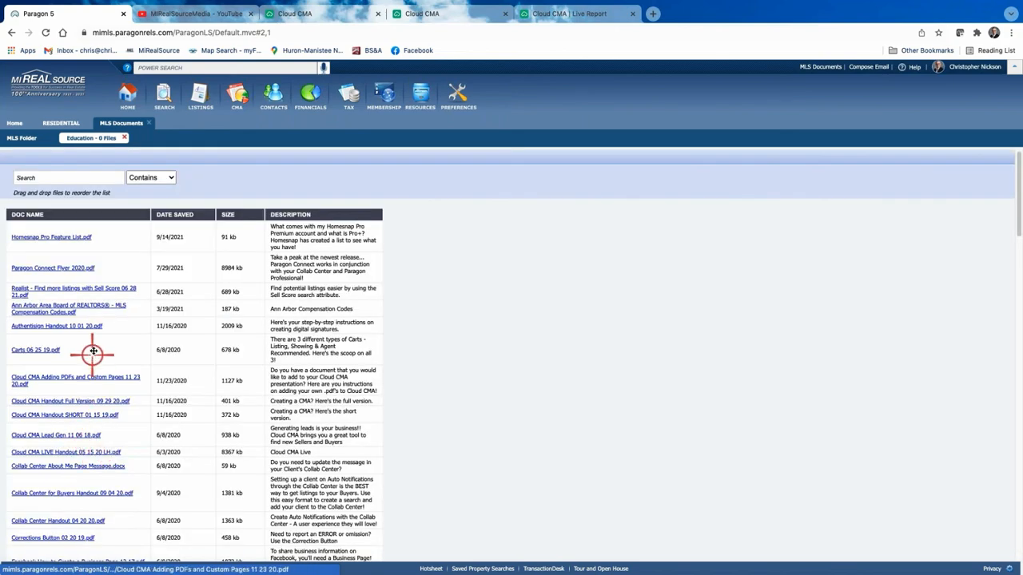
scroll(78, 319, "down", 8)
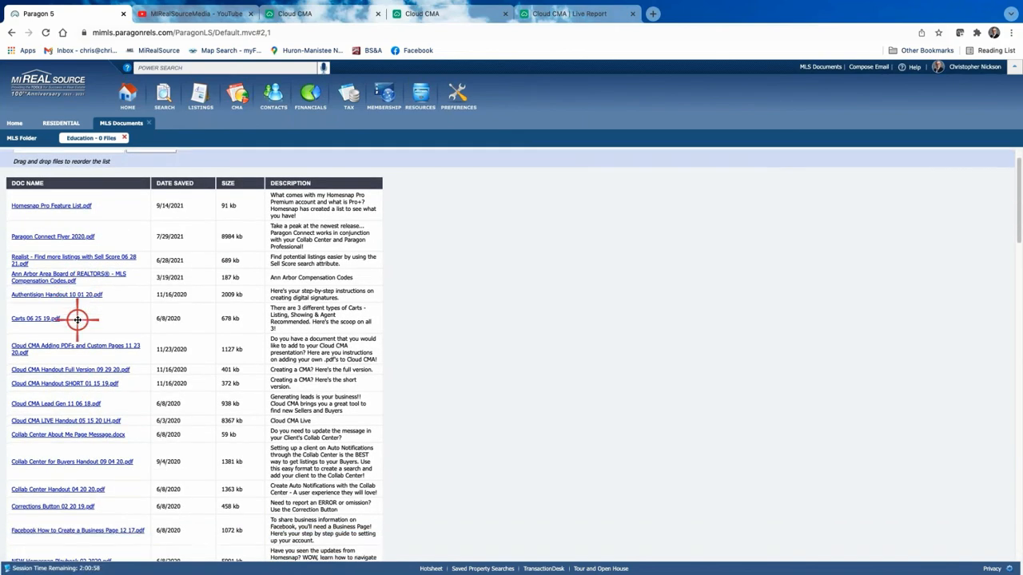
scroll(78, 320, "up", 8)
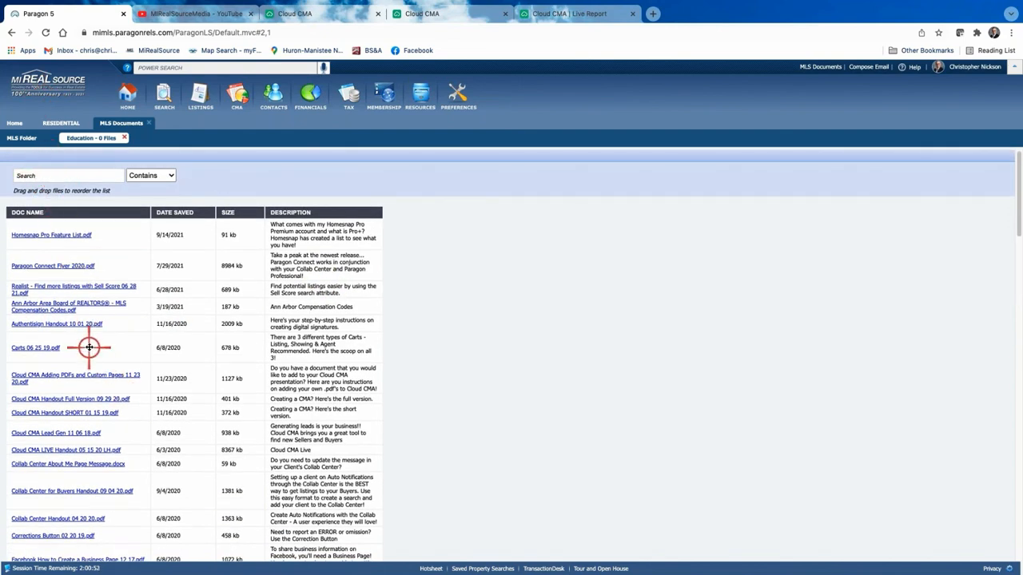
scroll(88, 347, "down", 2)
scroll(88, 349, "down", 7)
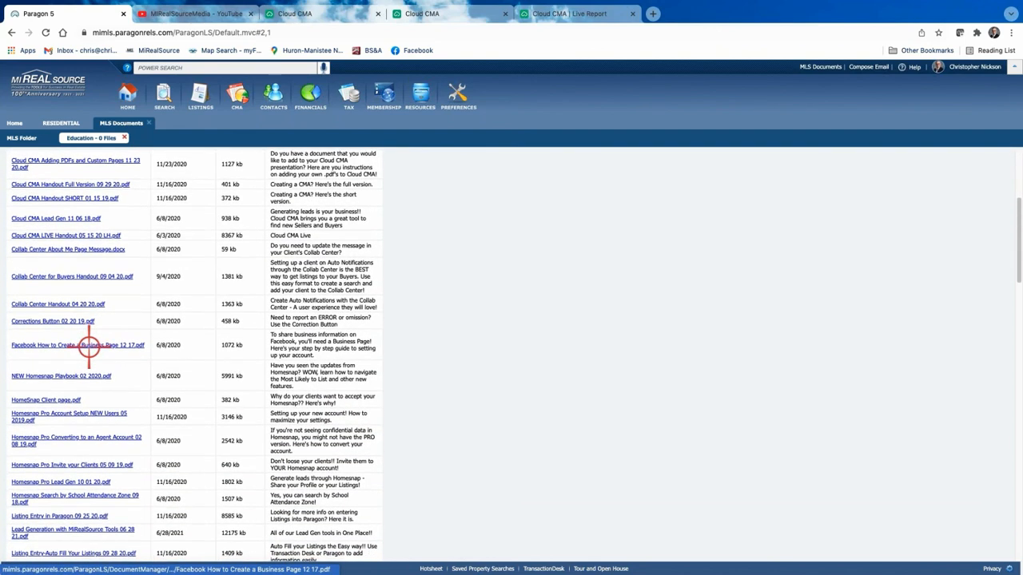
scroll(89, 347, "up", 9)
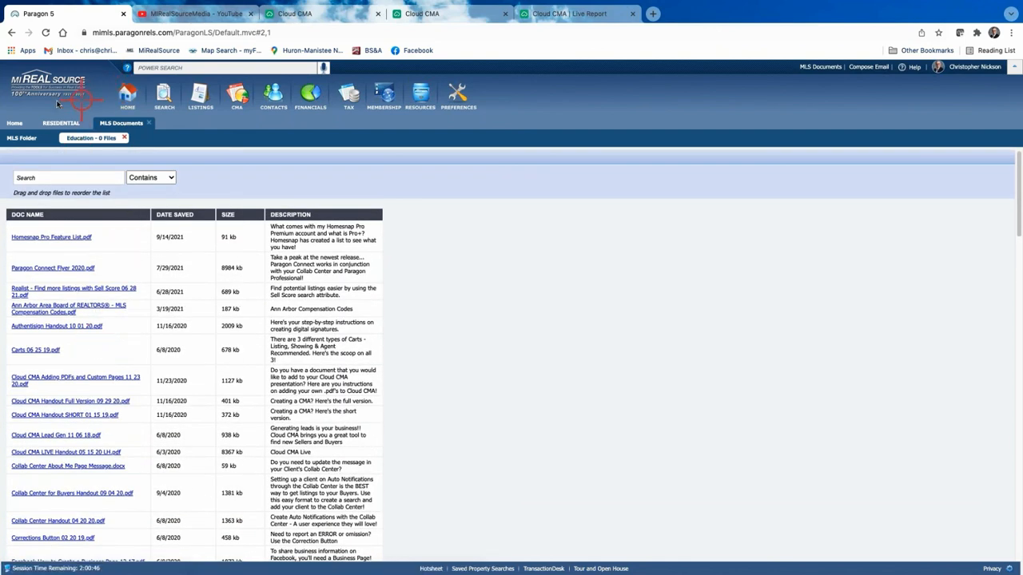
left_click(13, 123)
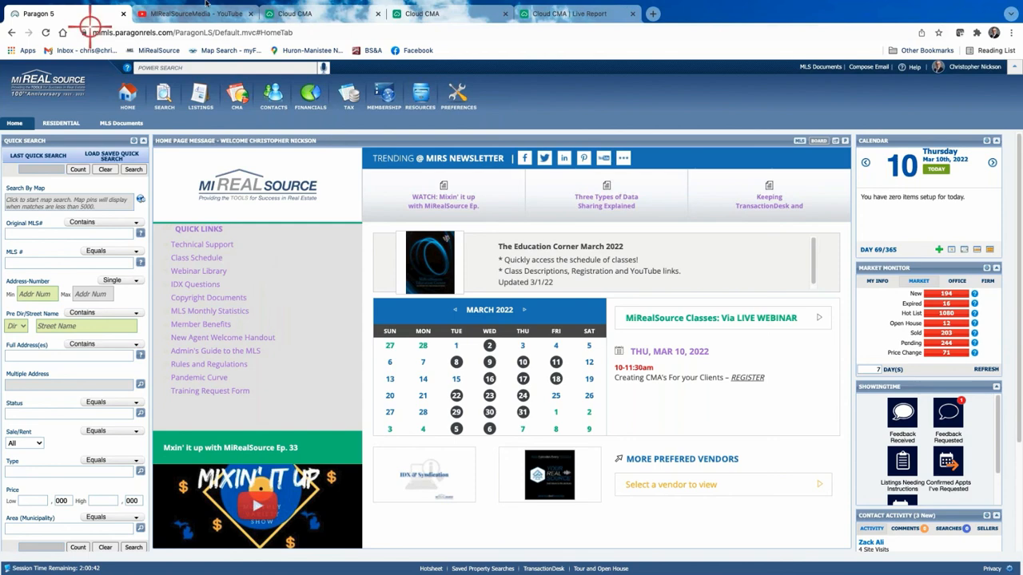
Step: Start a new Residential search by class, preset to For Sale with ACT, BOM, KSCA, CS statuses
left_click(163, 96)
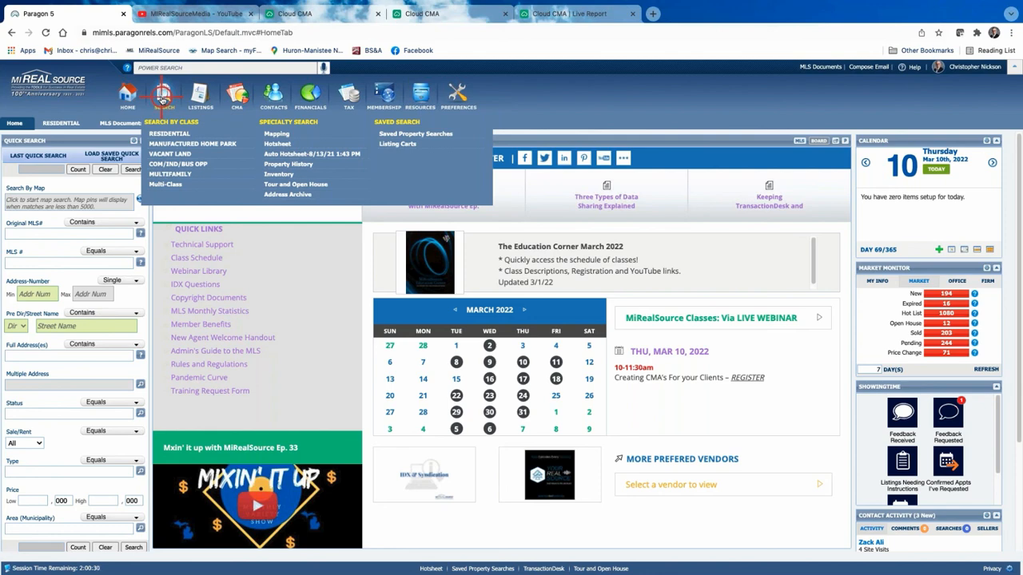
left_click(170, 133)
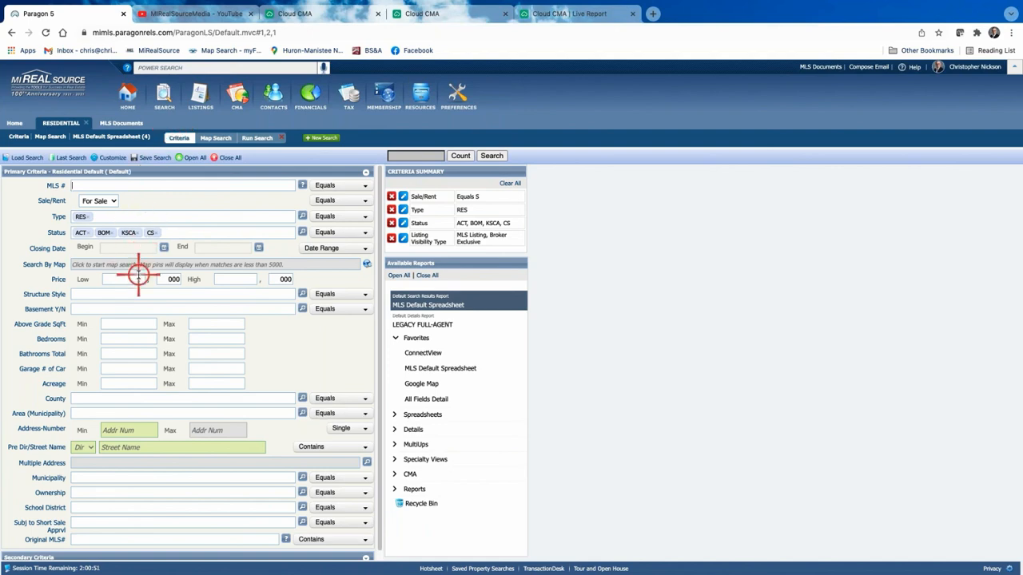
left_click(95, 399)
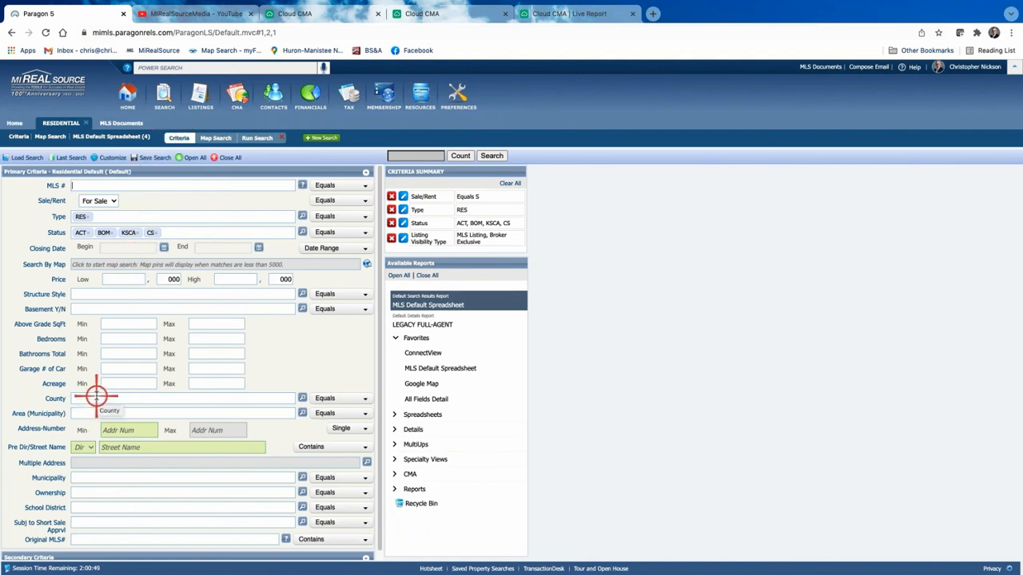
left_click(302, 398)
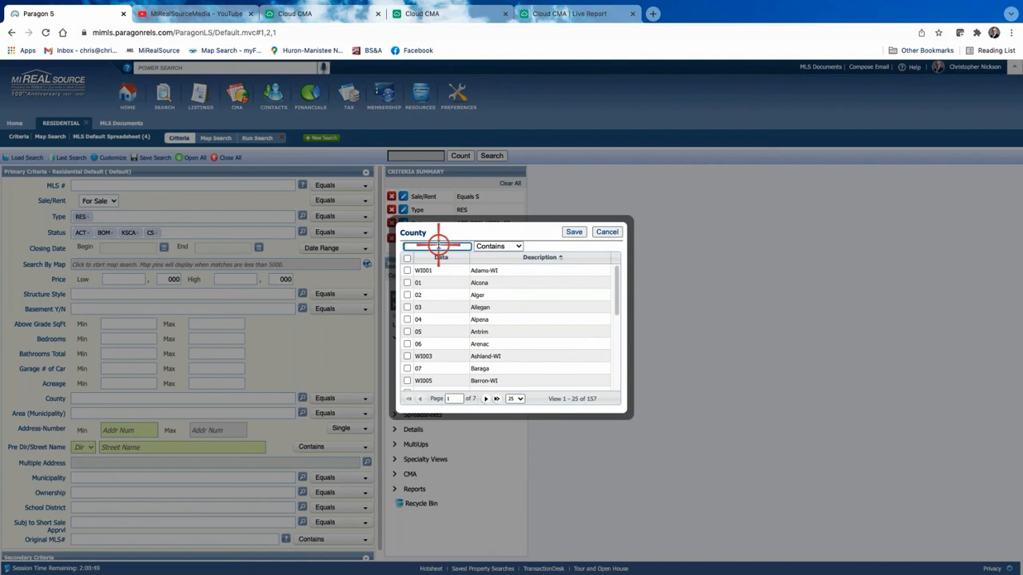
type("wi")
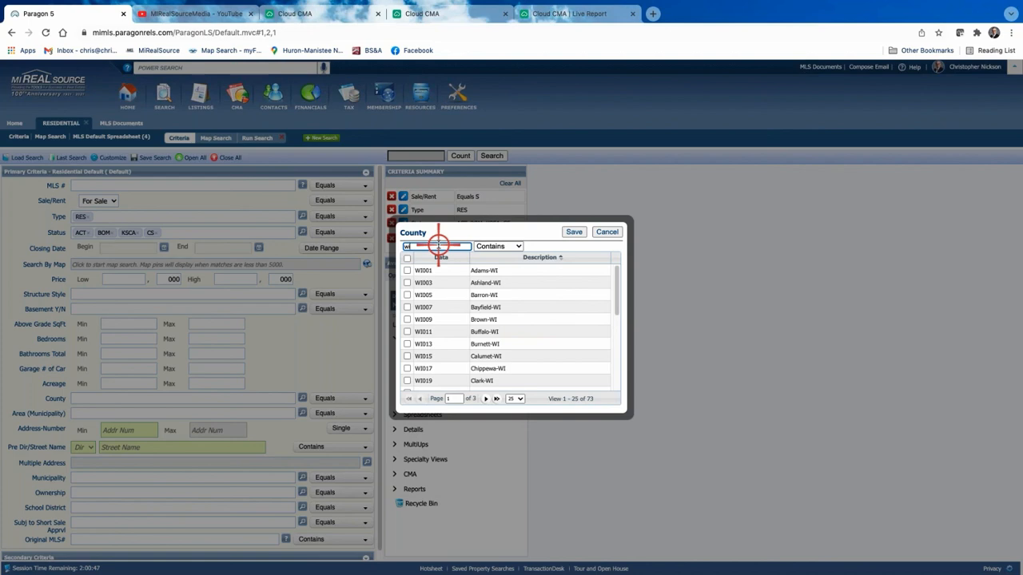
scroll(577, 320, "down", 3)
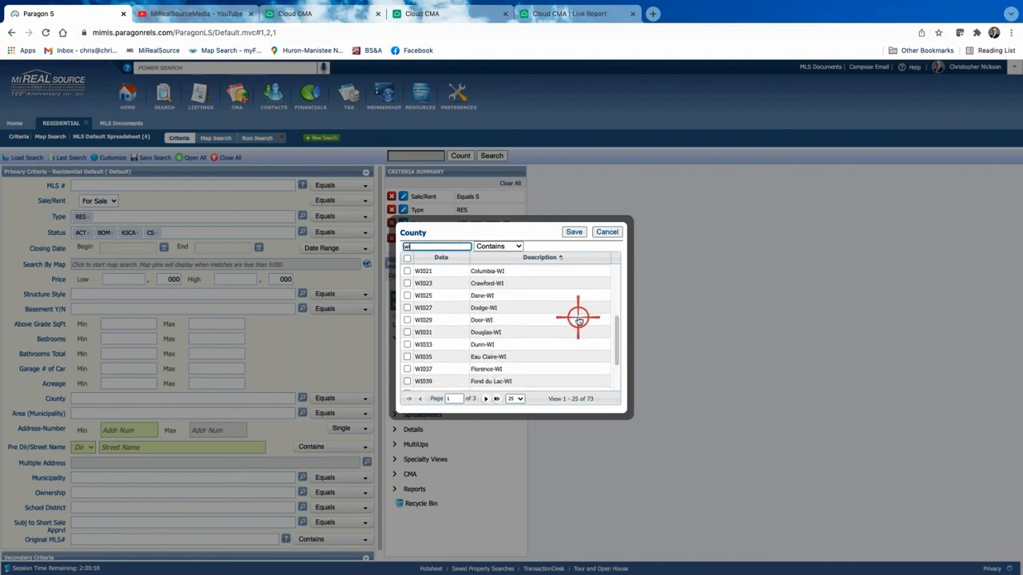
scroll(577, 320, "down", 1)
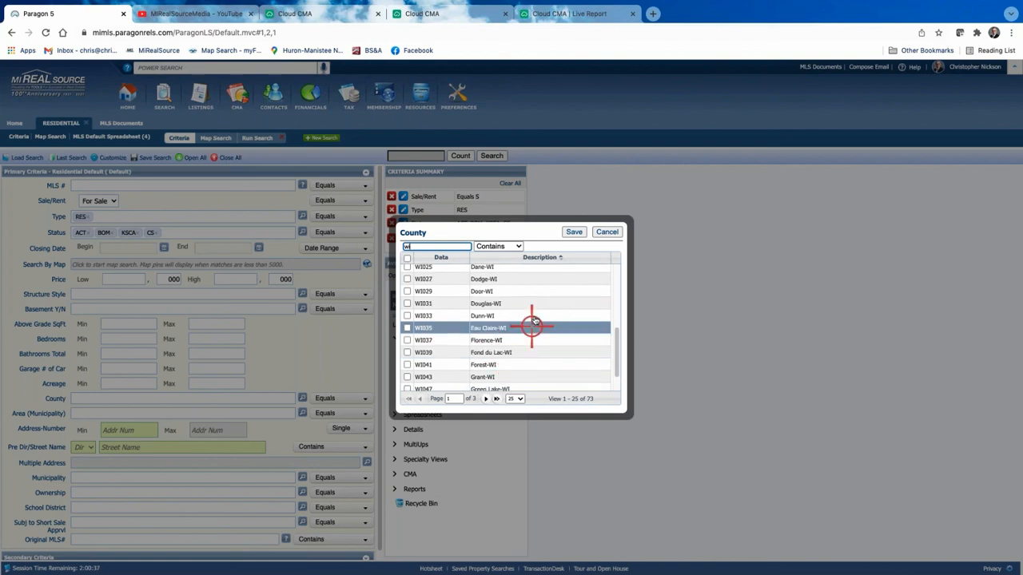
scroll(533, 322, "up", 1)
scroll(533, 322, "down", 2)
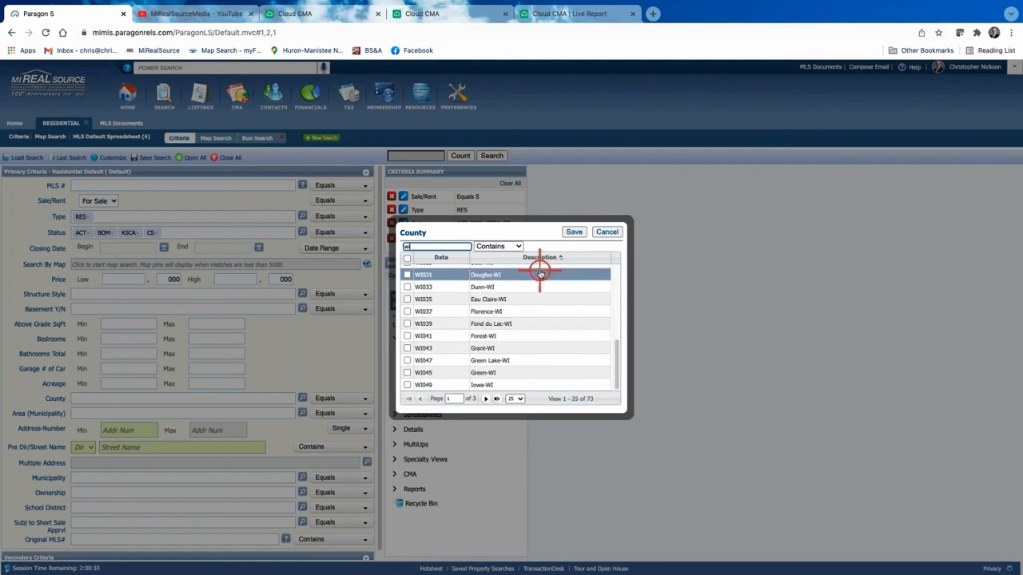
scroll(541, 280, "up", 1)
scroll(541, 280, "up", 5)
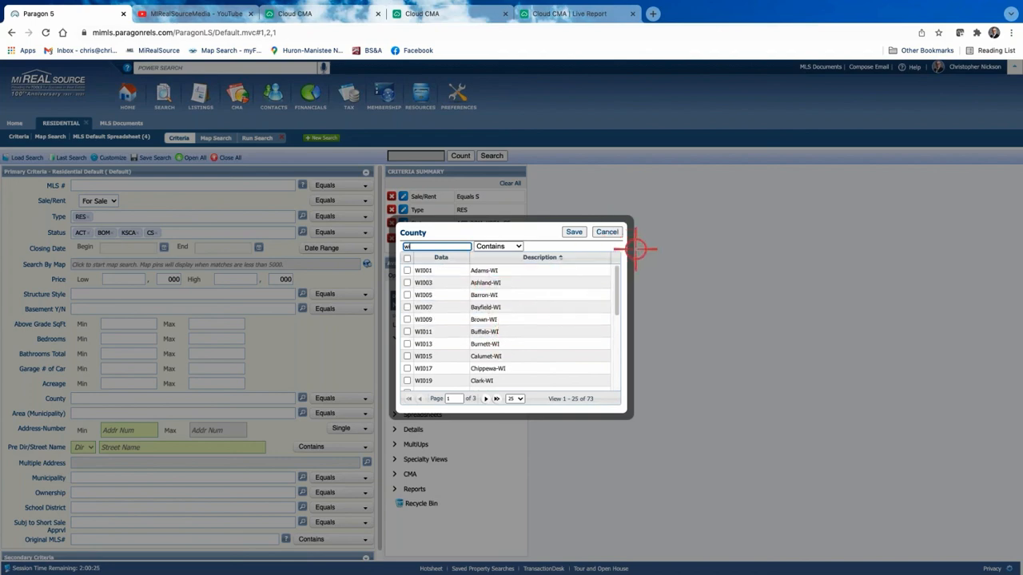
left_click(605, 232)
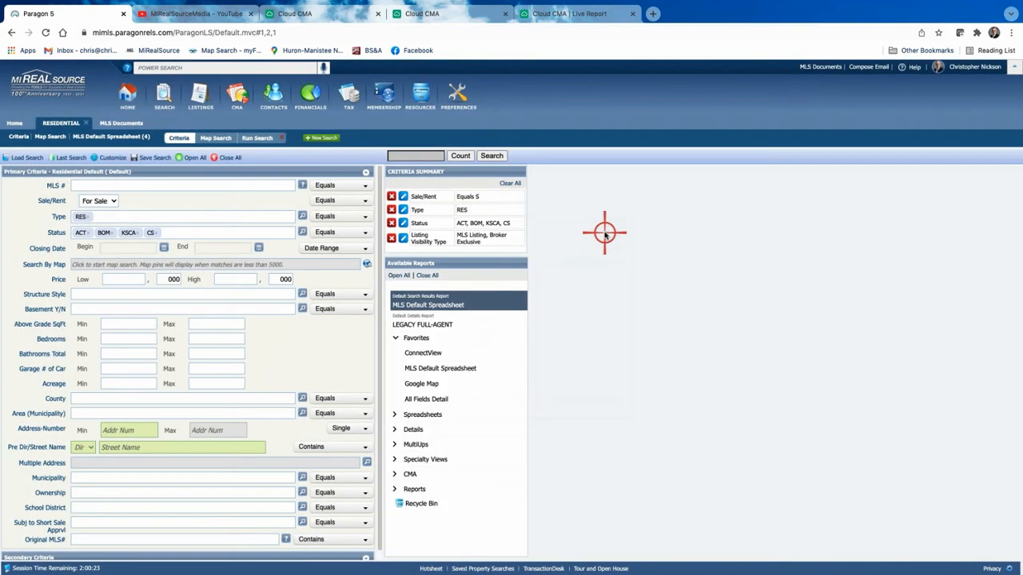